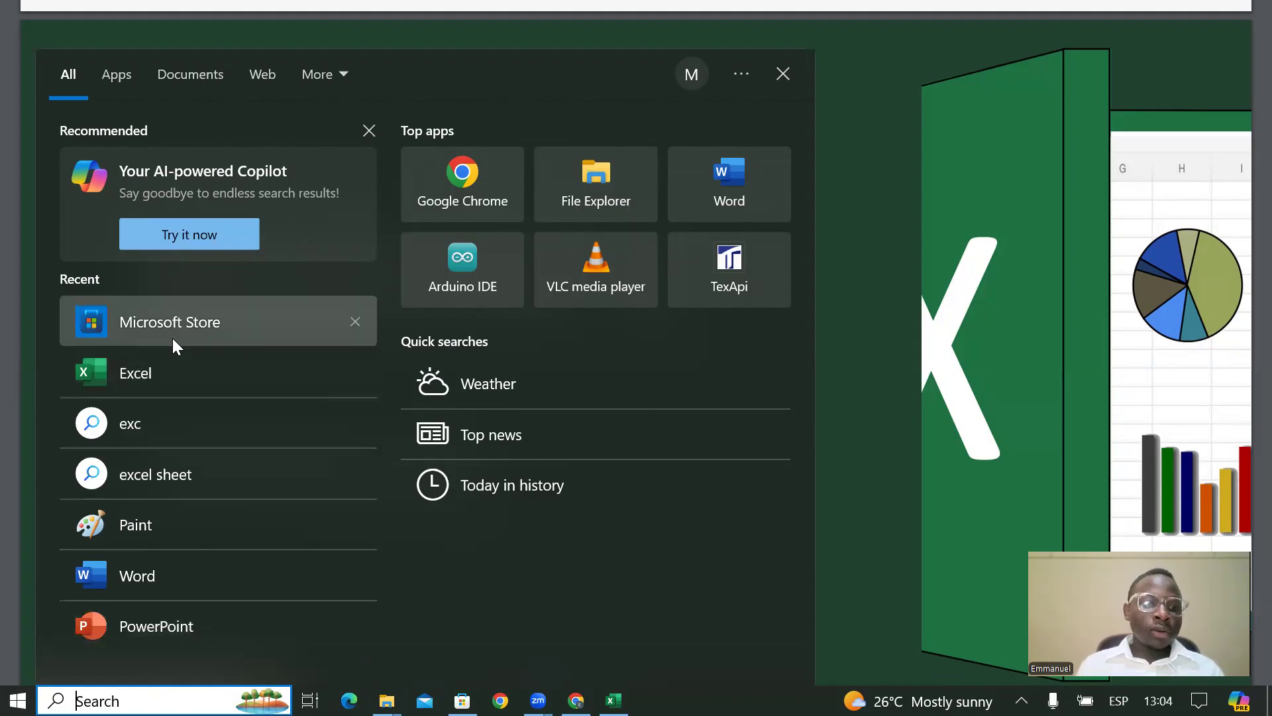
# - Open the Microsoft Store and view the Microsoft 365 Basic product page from the "microsoft 365" search results
pyautogui.write('mi')
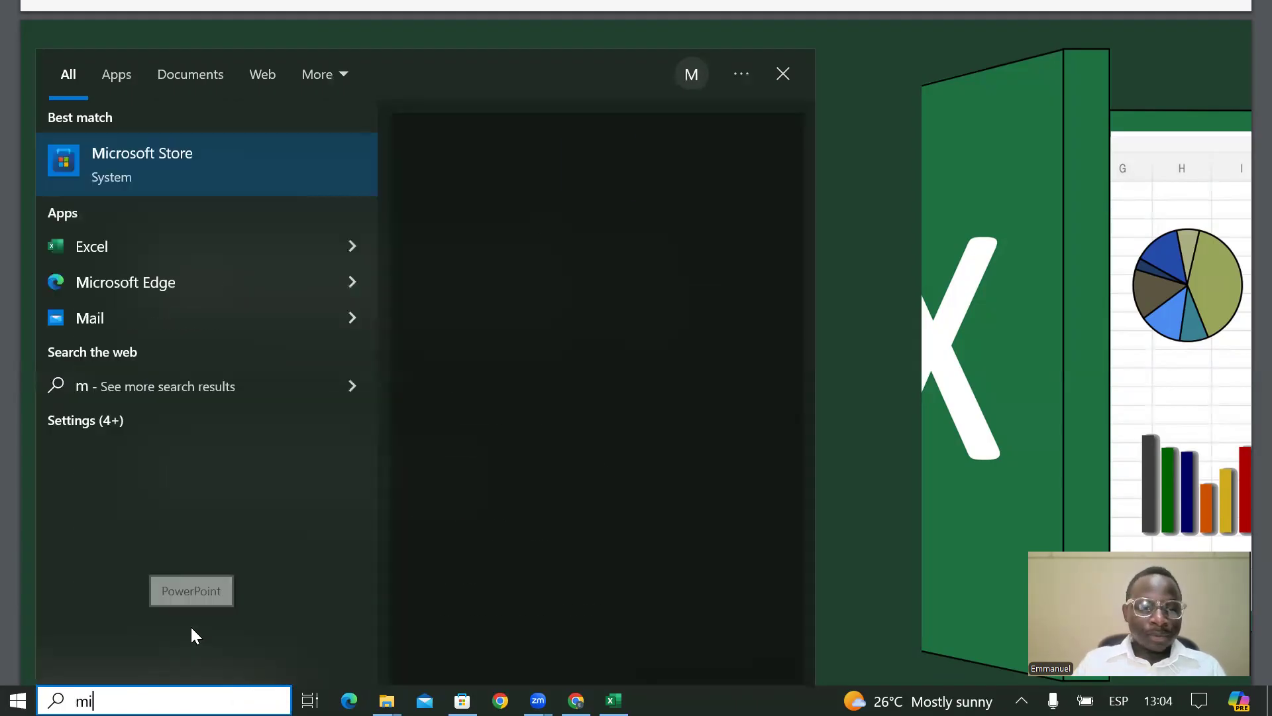
pyautogui.write('c')
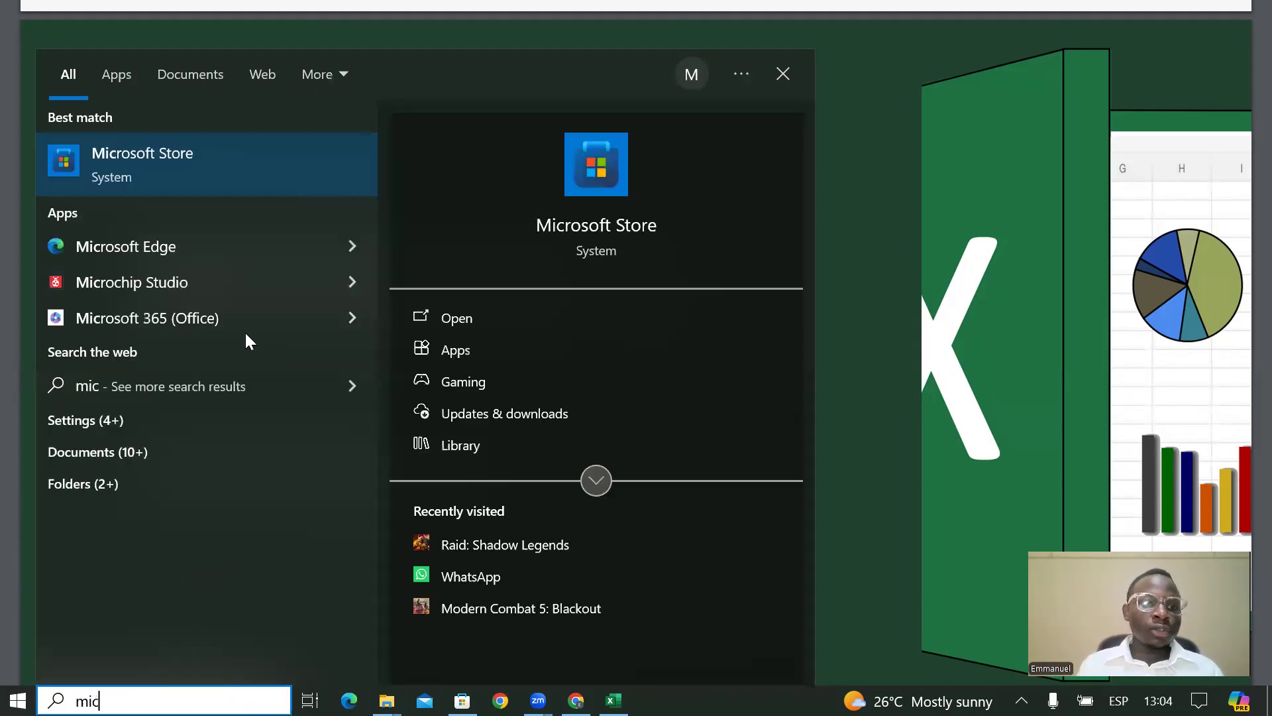
pyautogui.click(174, 166)
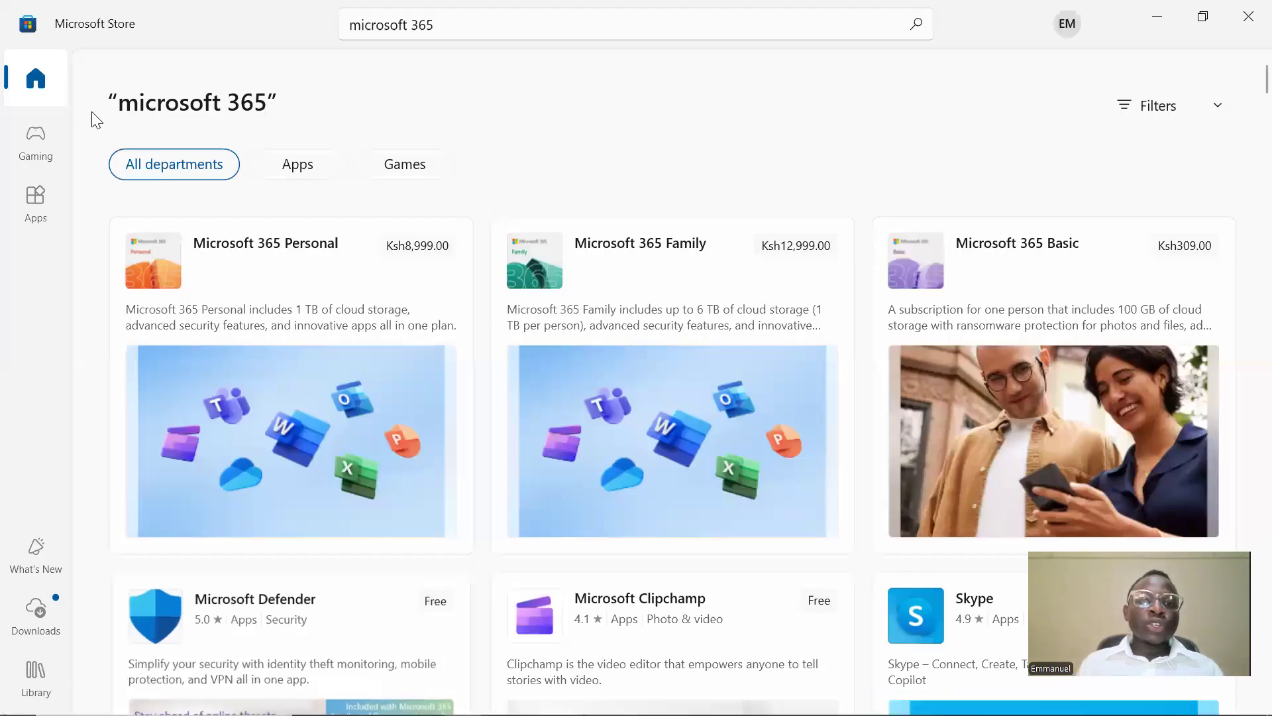
pyautogui.click(441, 27)
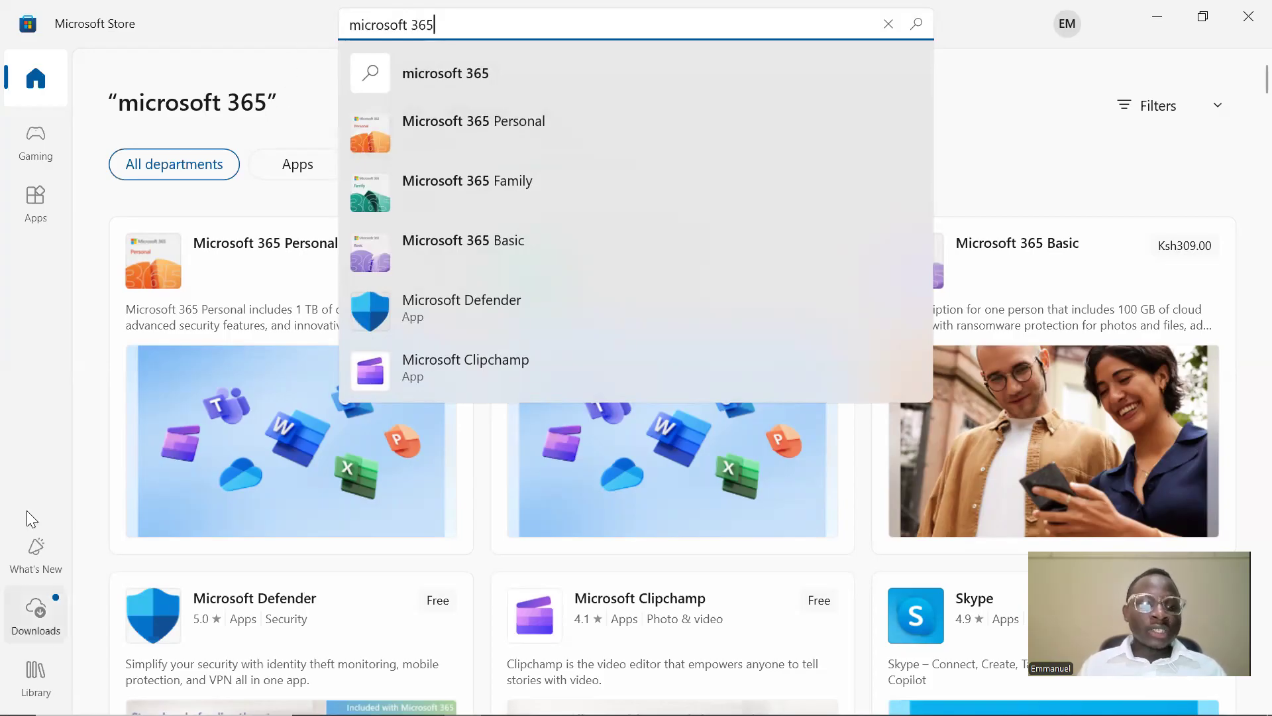
pyautogui.click(8, 421)
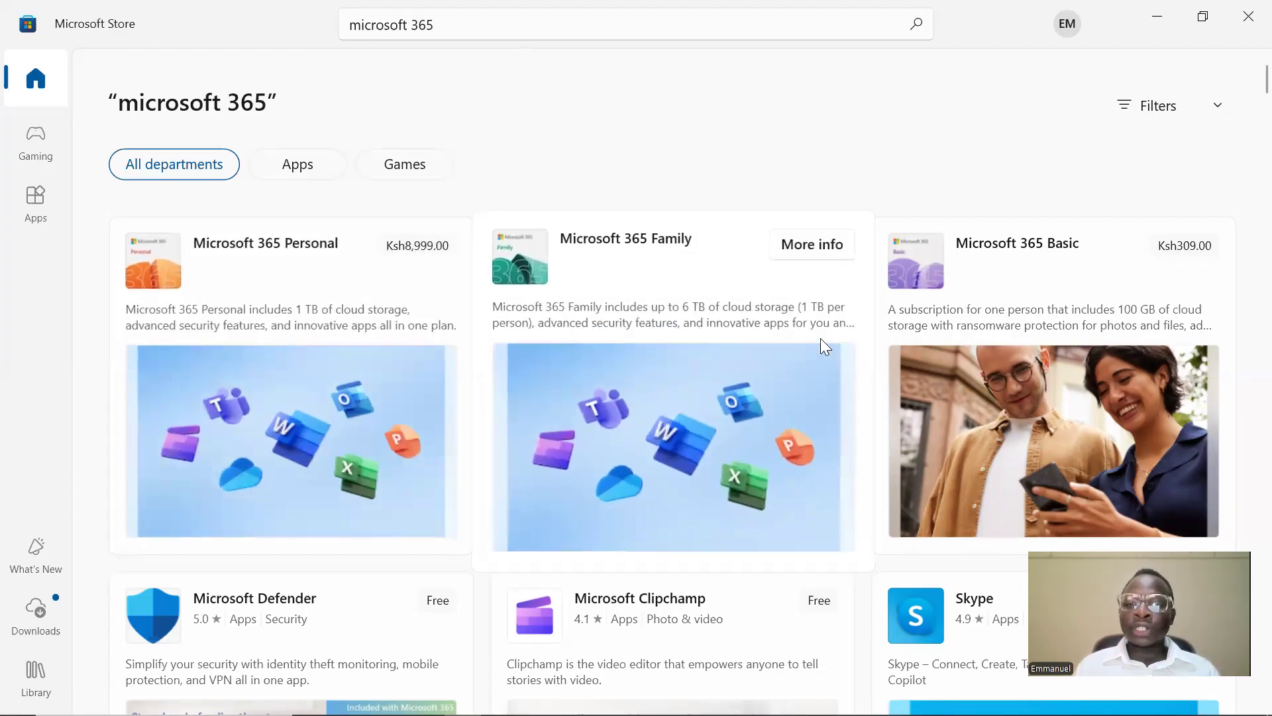
pyautogui.click(1045, 282)
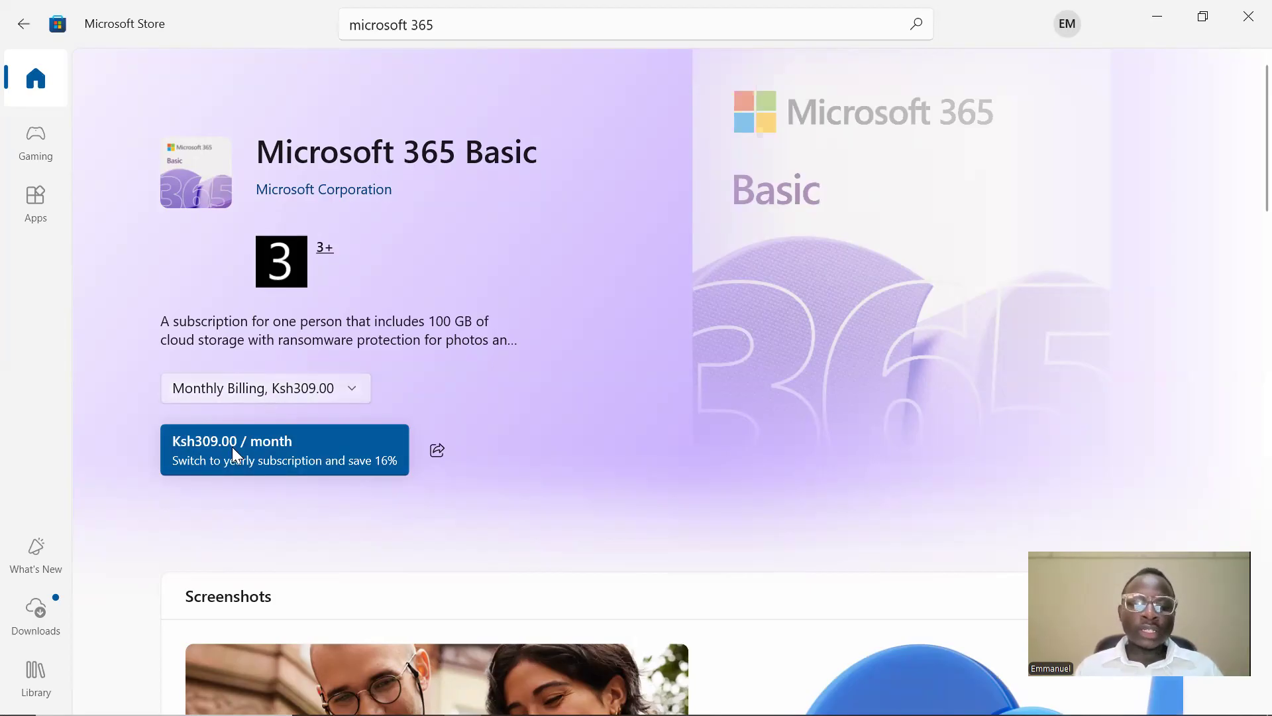
# - Search Windows for "ms exc" and launch Excel
pyautogui.moveTo(32, 715)
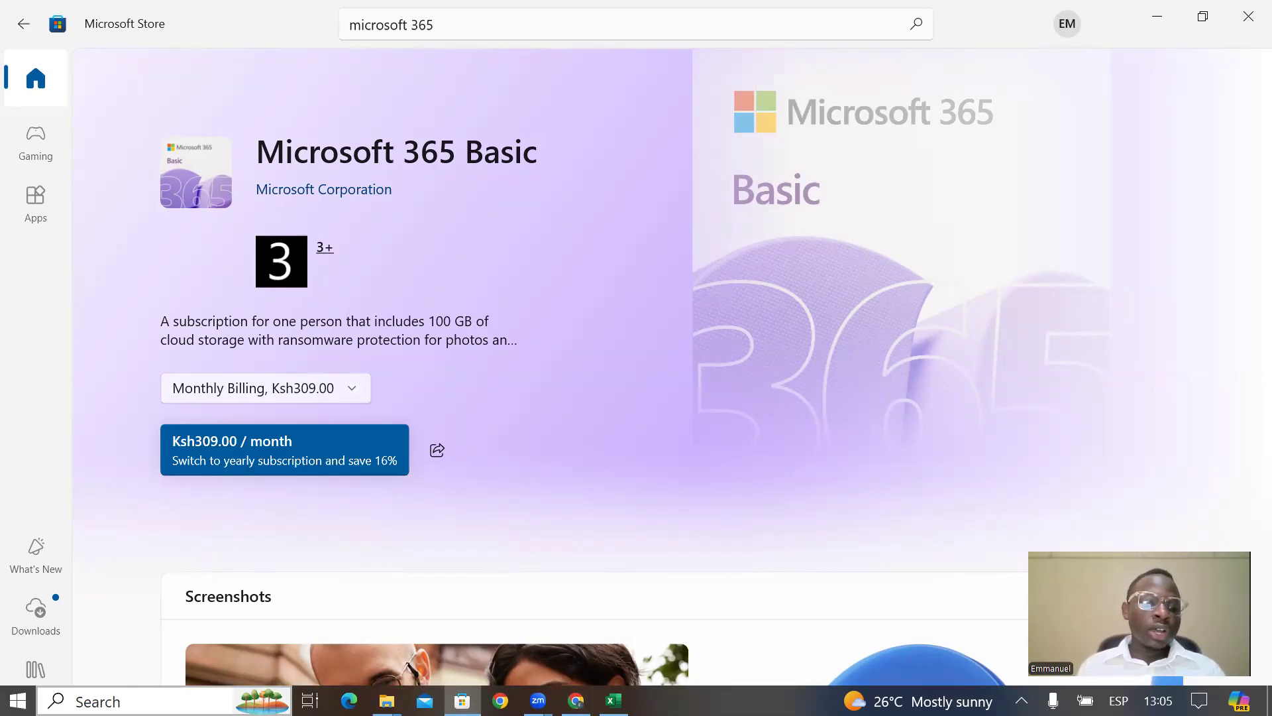
pyautogui.click(76, 701)
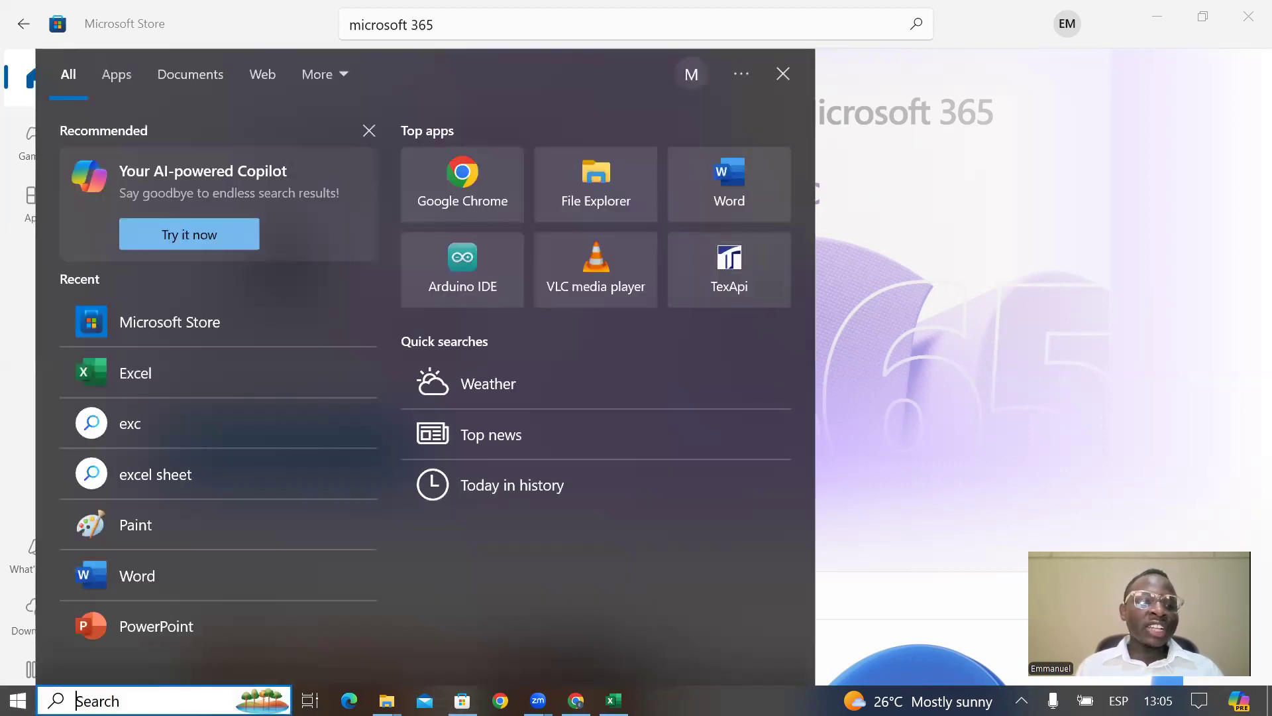
pyautogui.write('m')
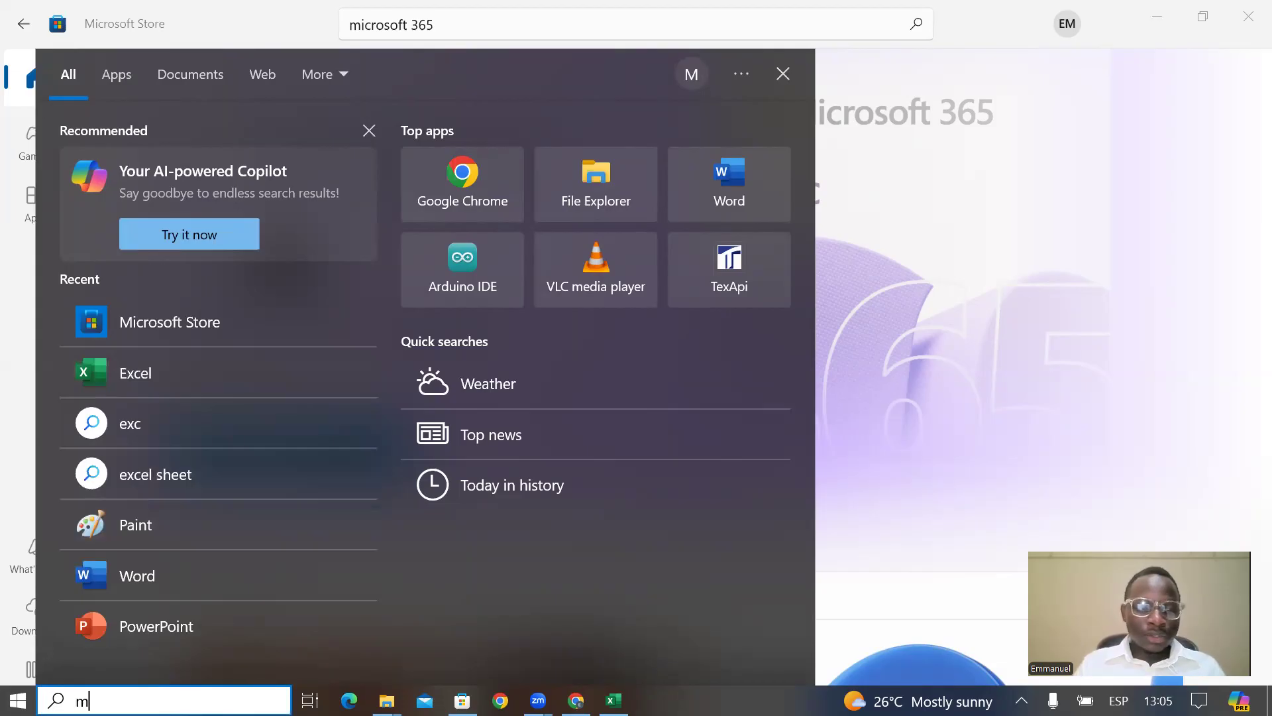
pyautogui.write('s exc')
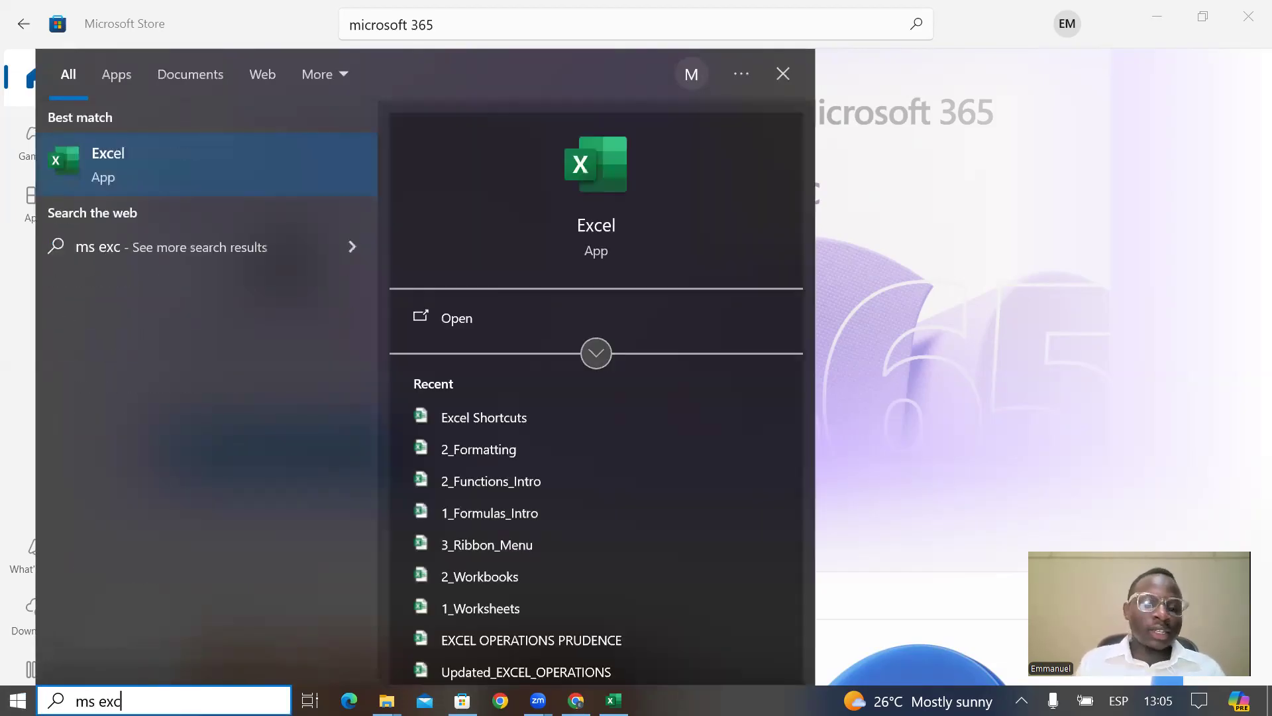
pyautogui.click(171, 177)
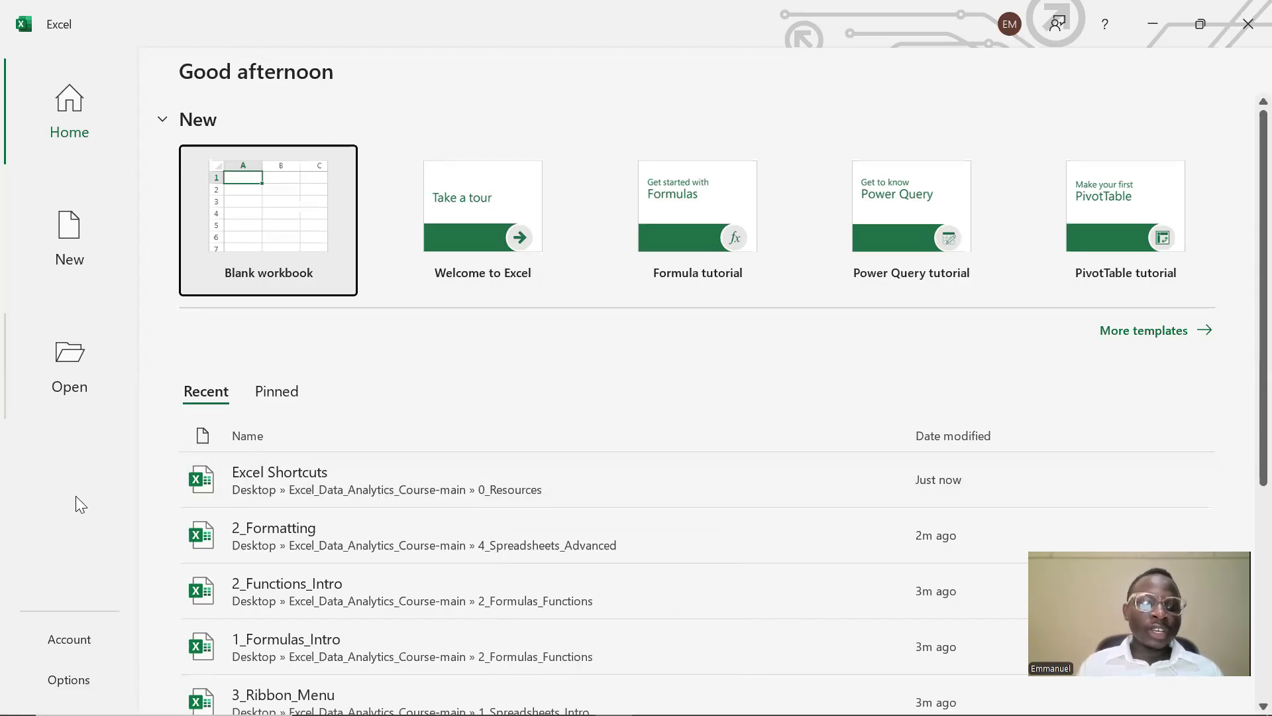
# - Create a blank workbook and dismiss the Get Genuine Office notice
pyautogui.click(47, 499)
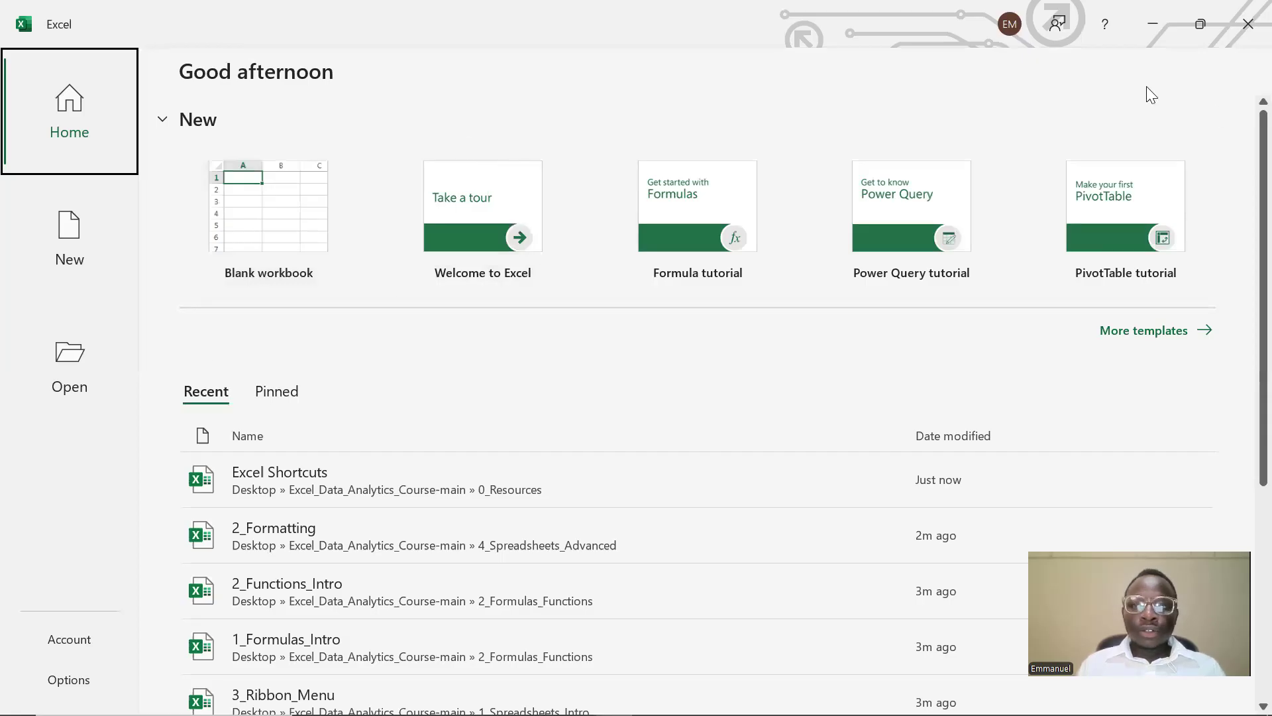
pyautogui.click(290, 239)
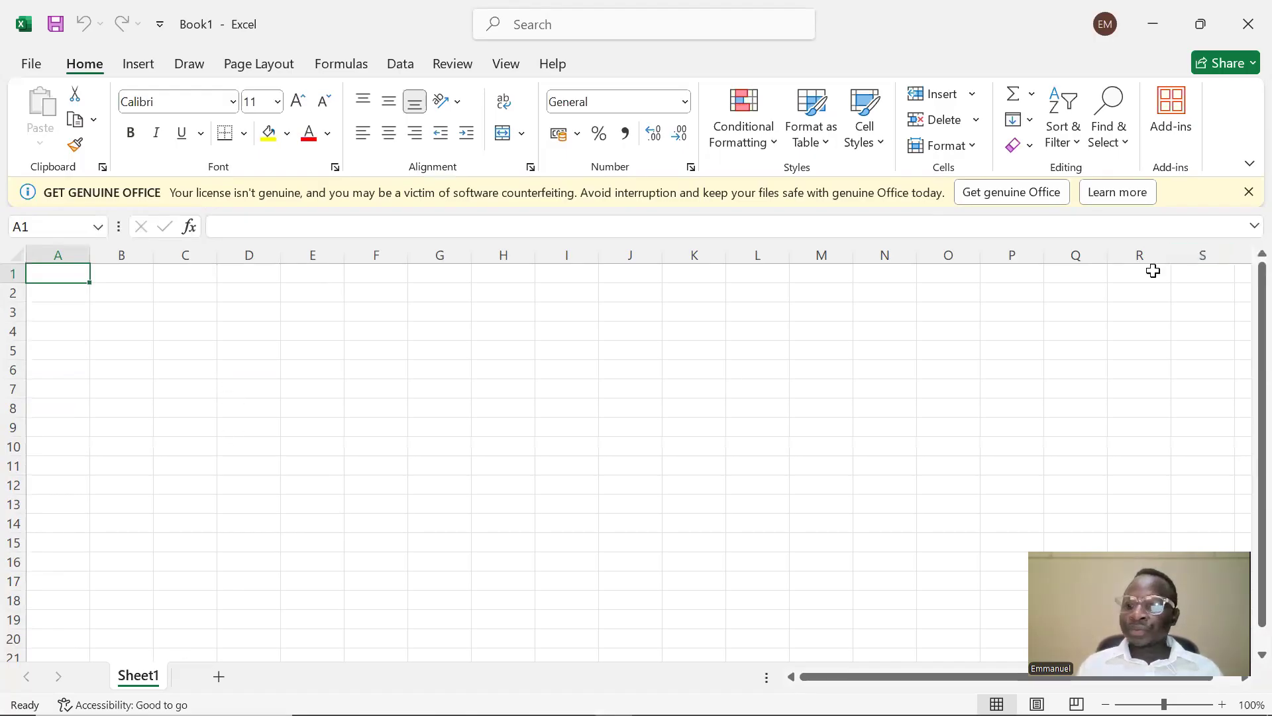
pyautogui.click(1247, 194)
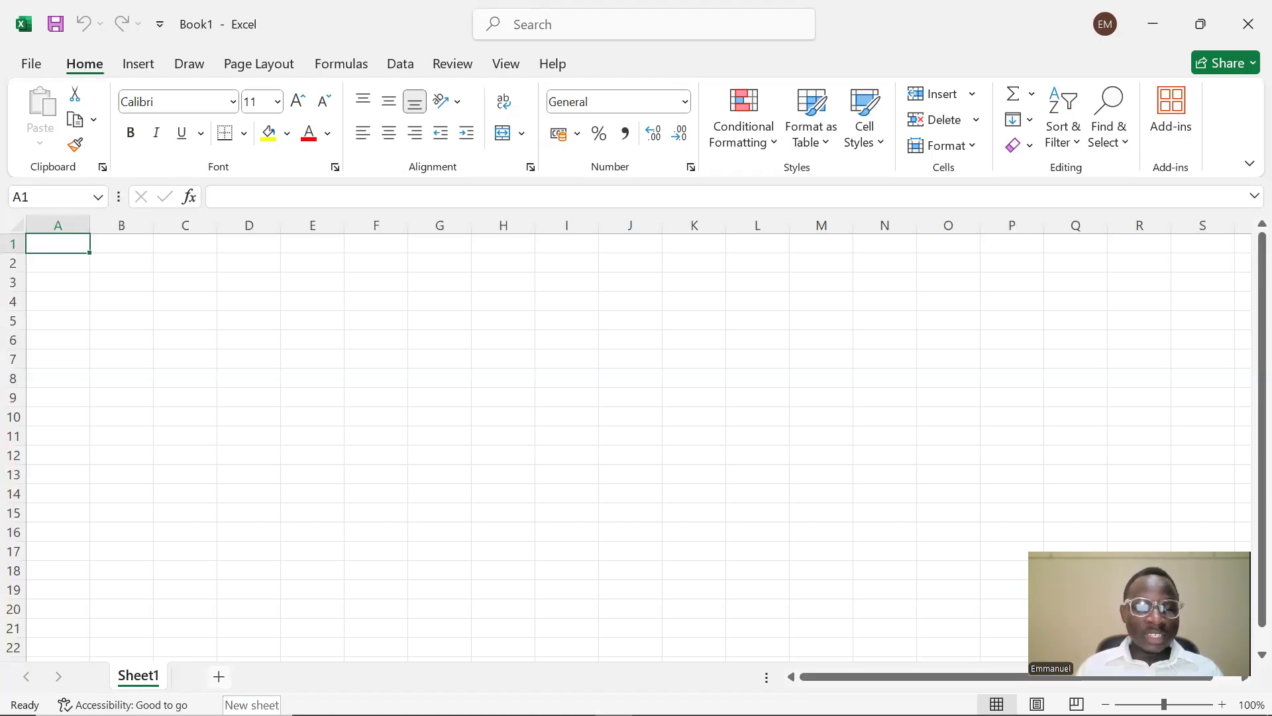
# - Add two new worksheets to the workbook and switch between Sheet1, Sheet2 and Sheet3
pyautogui.click(218, 677)
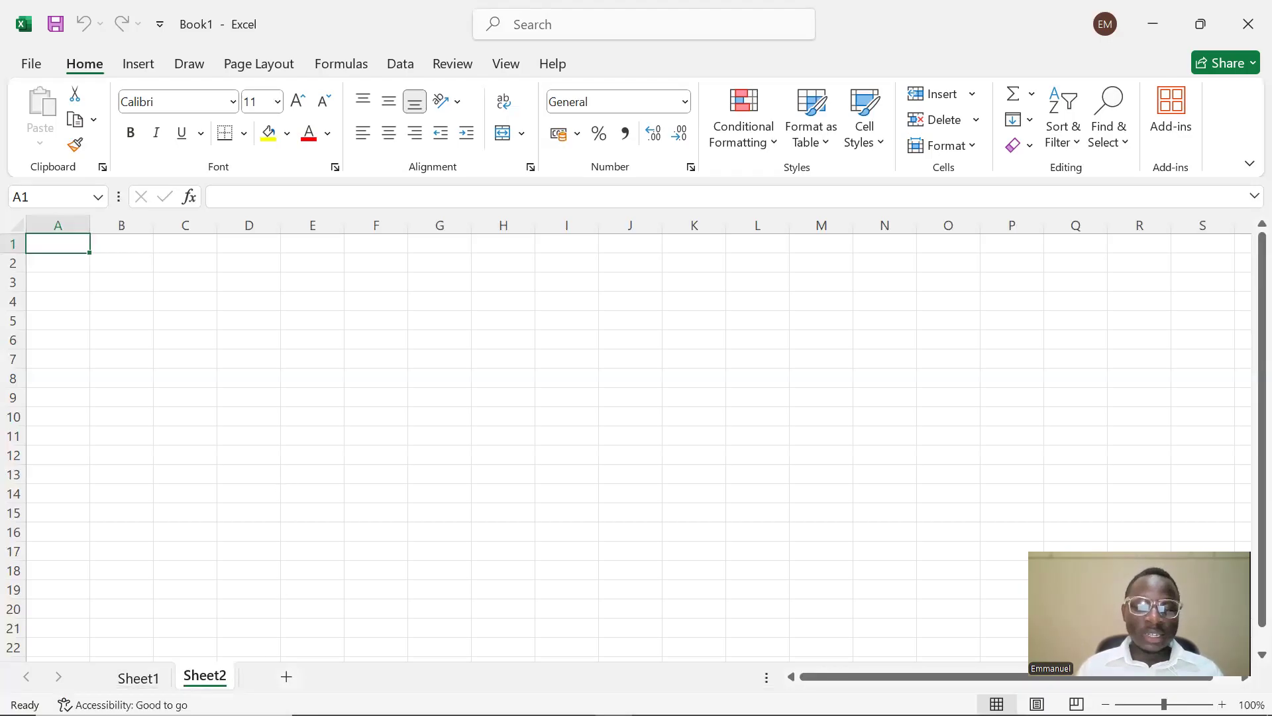
pyautogui.click(286, 676)
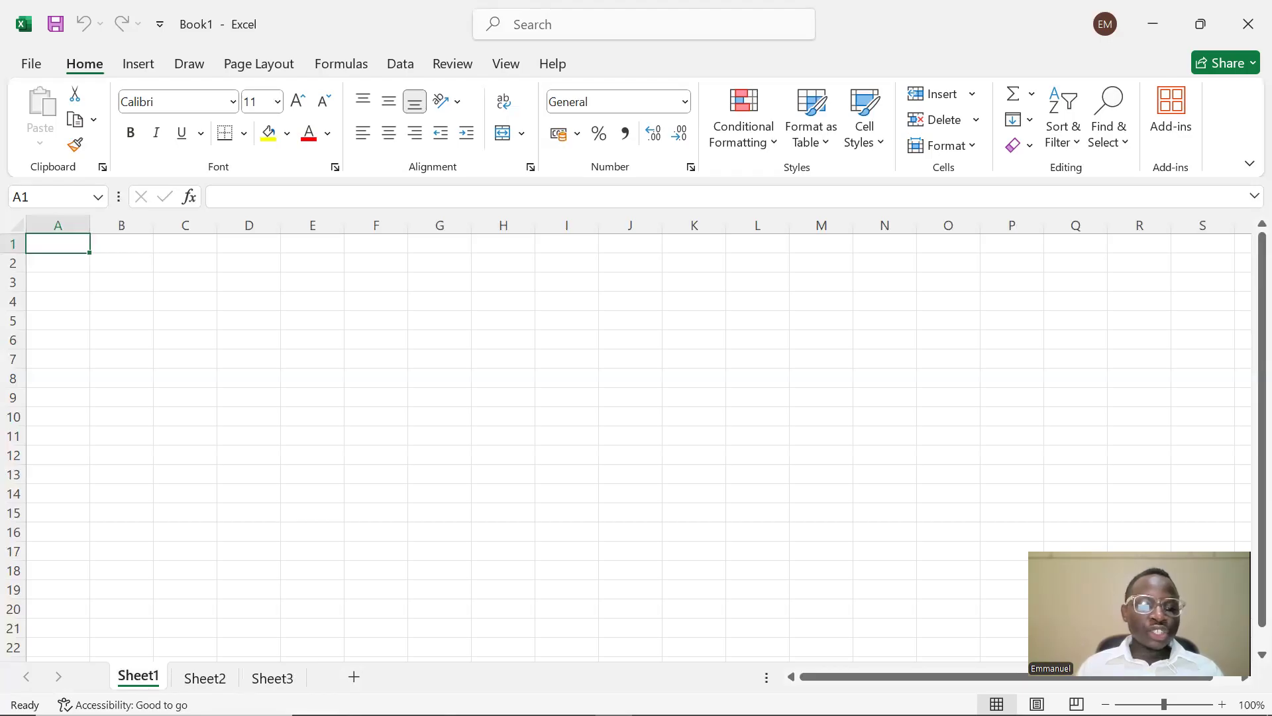
pyautogui.click(205, 677)
pyautogui.click(272, 676)
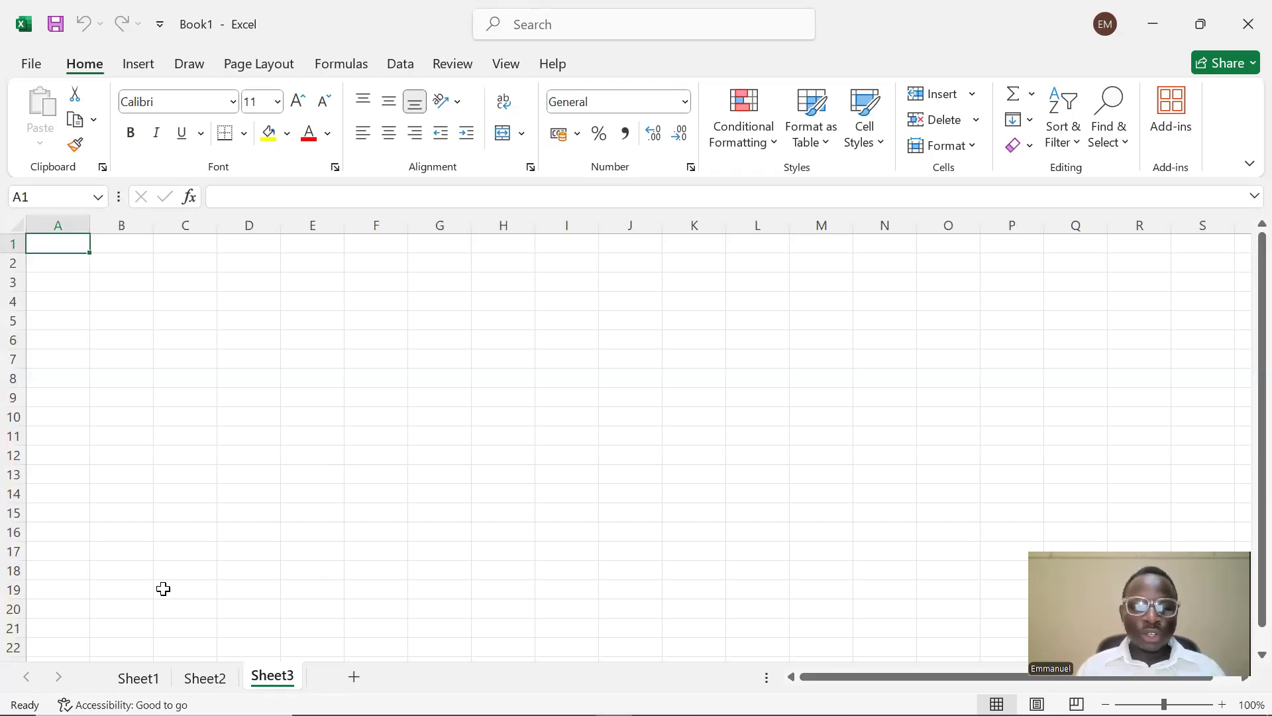
pyautogui.click(148, 679)
pyautogui.click(205, 677)
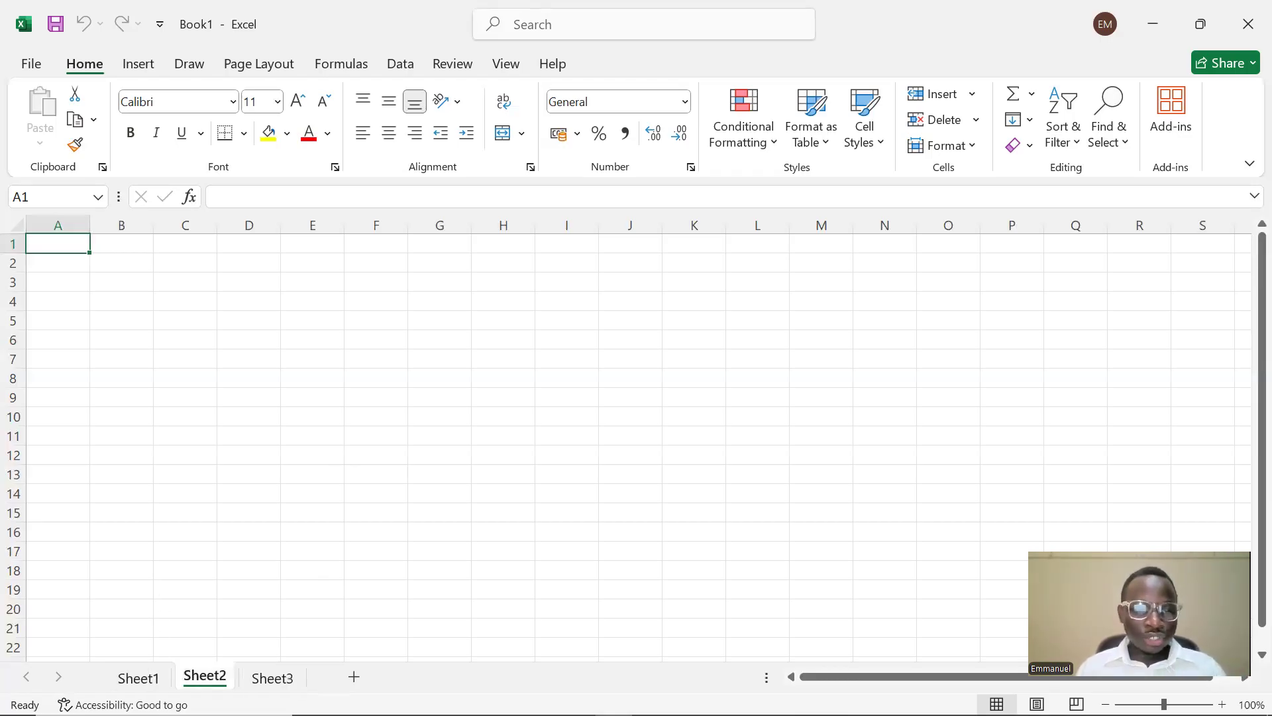
pyautogui.click(264, 678)
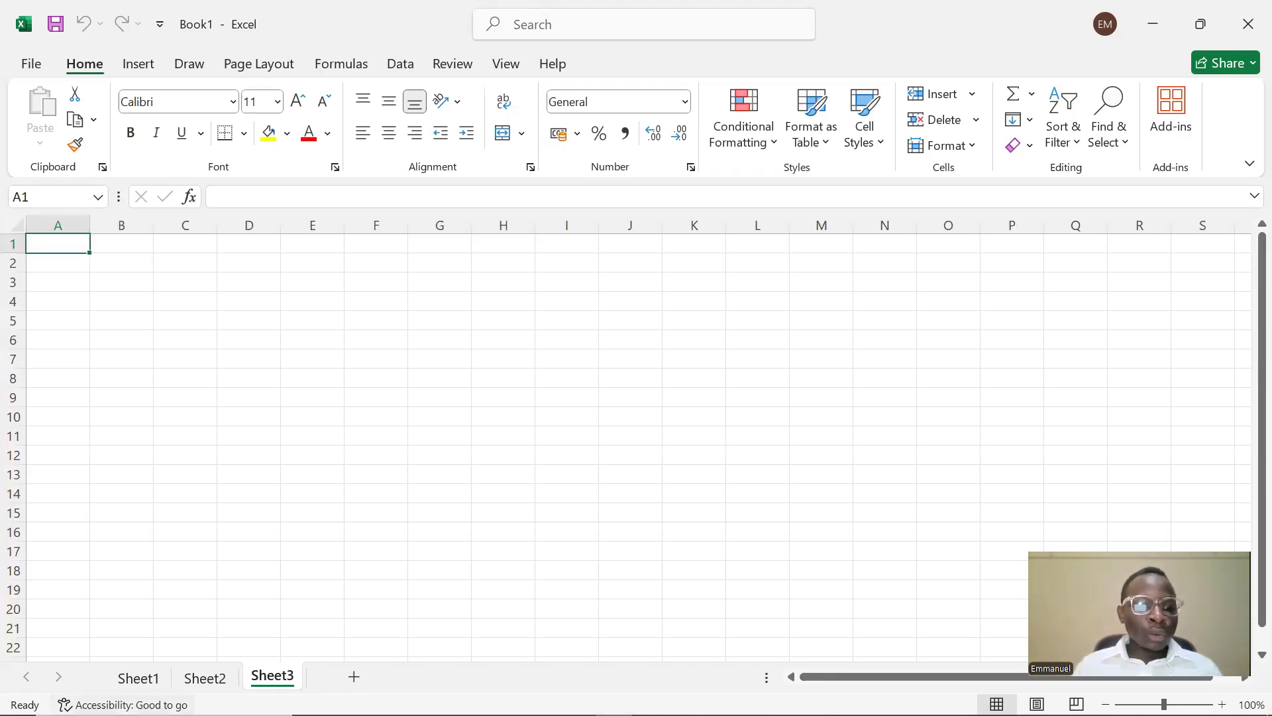
# - Delete the Sheet1 worksheet from the workbook
pyautogui.click(142, 678)
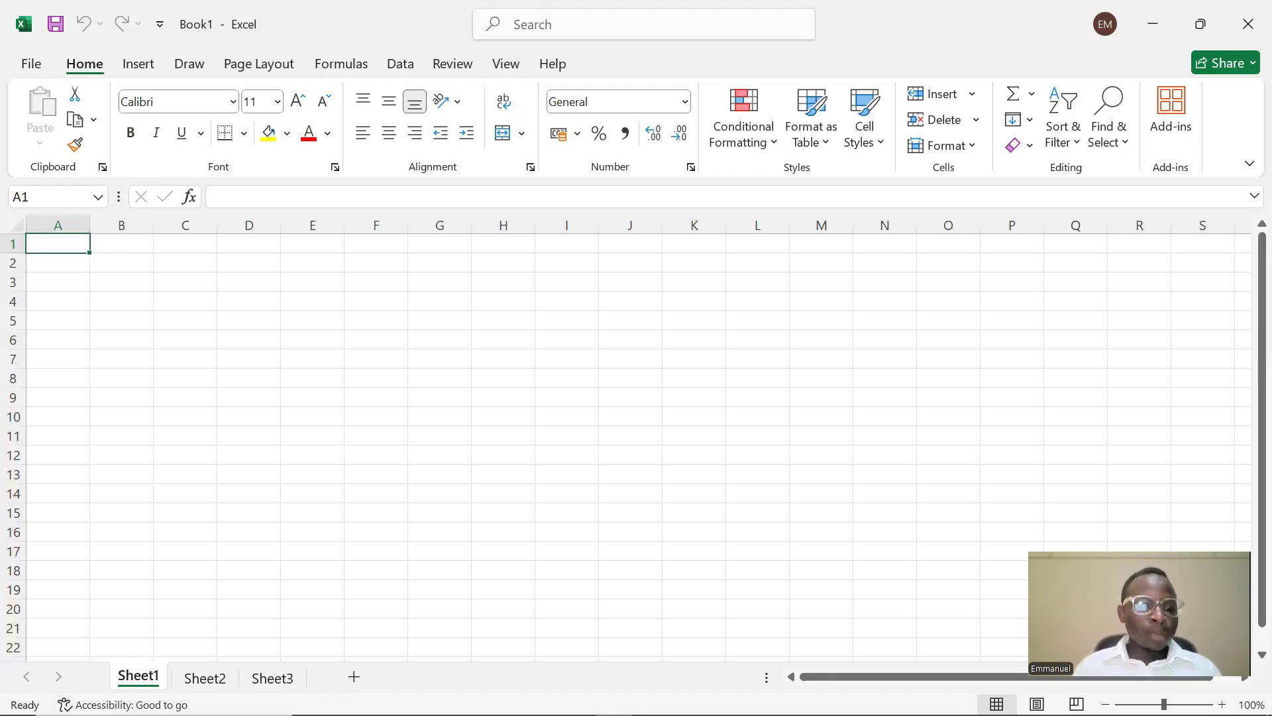
pyautogui.rightClick(138, 676)
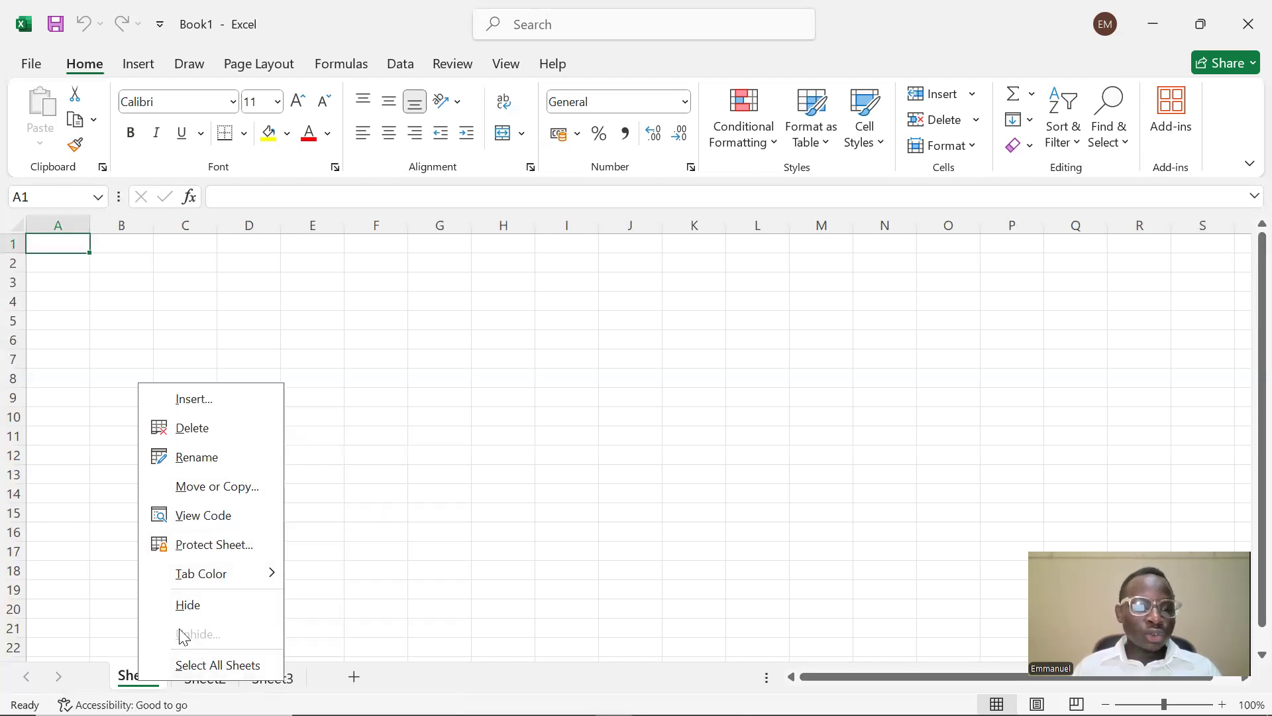
pyautogui.click(214, 430)
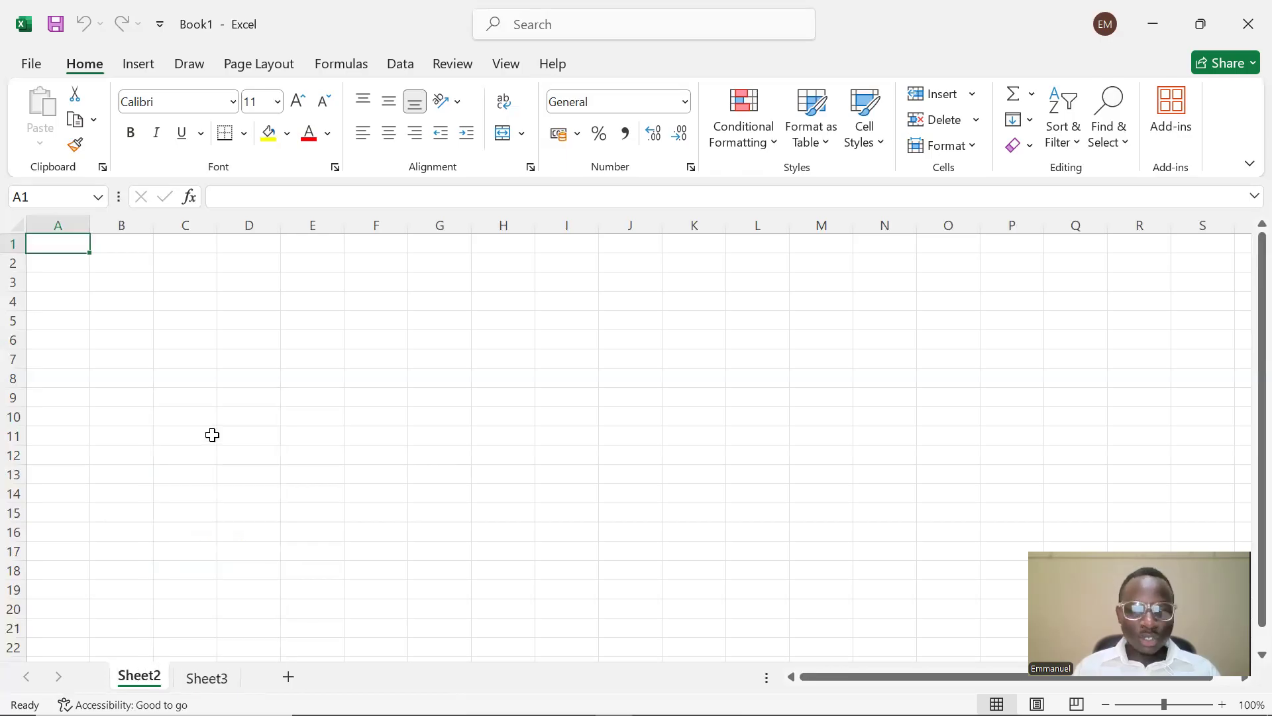
# - Rename the Sheet2 worksheet as "Inroduction to excel"
pyautogui.rightClick(146, 676)
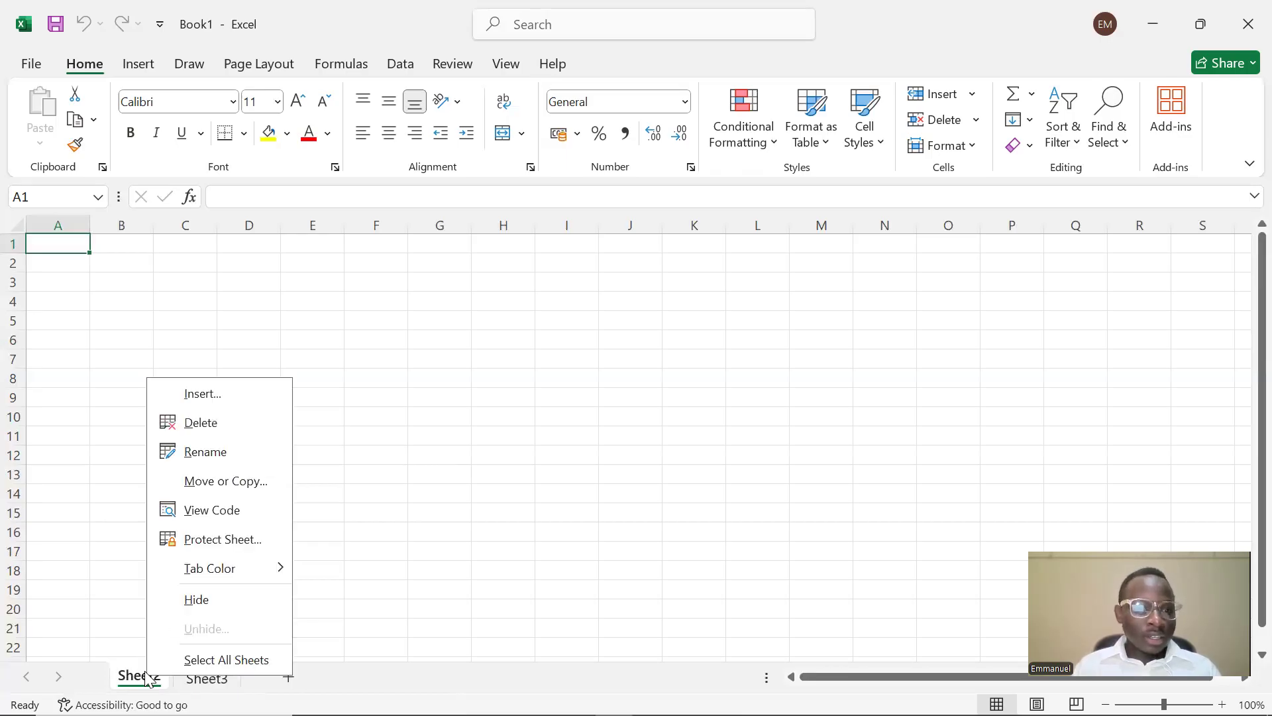
pyautogui.click(203, 462)
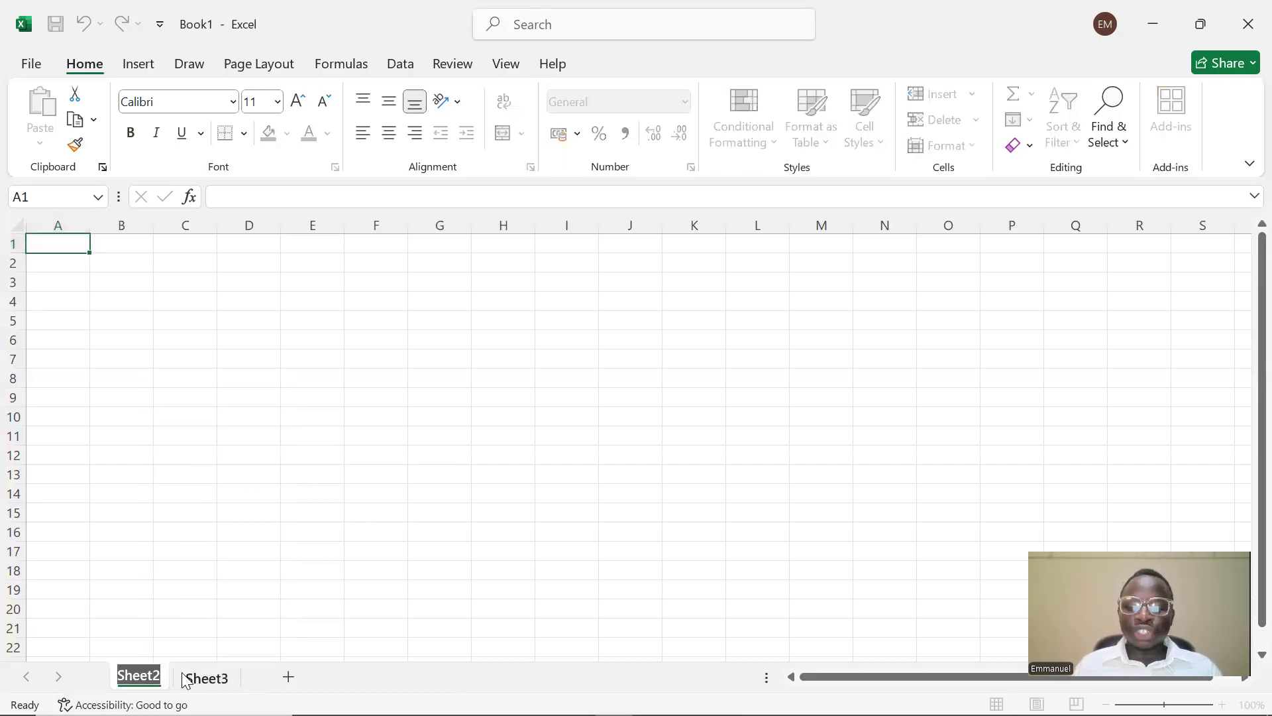
pyautogui.press('BackSpace')
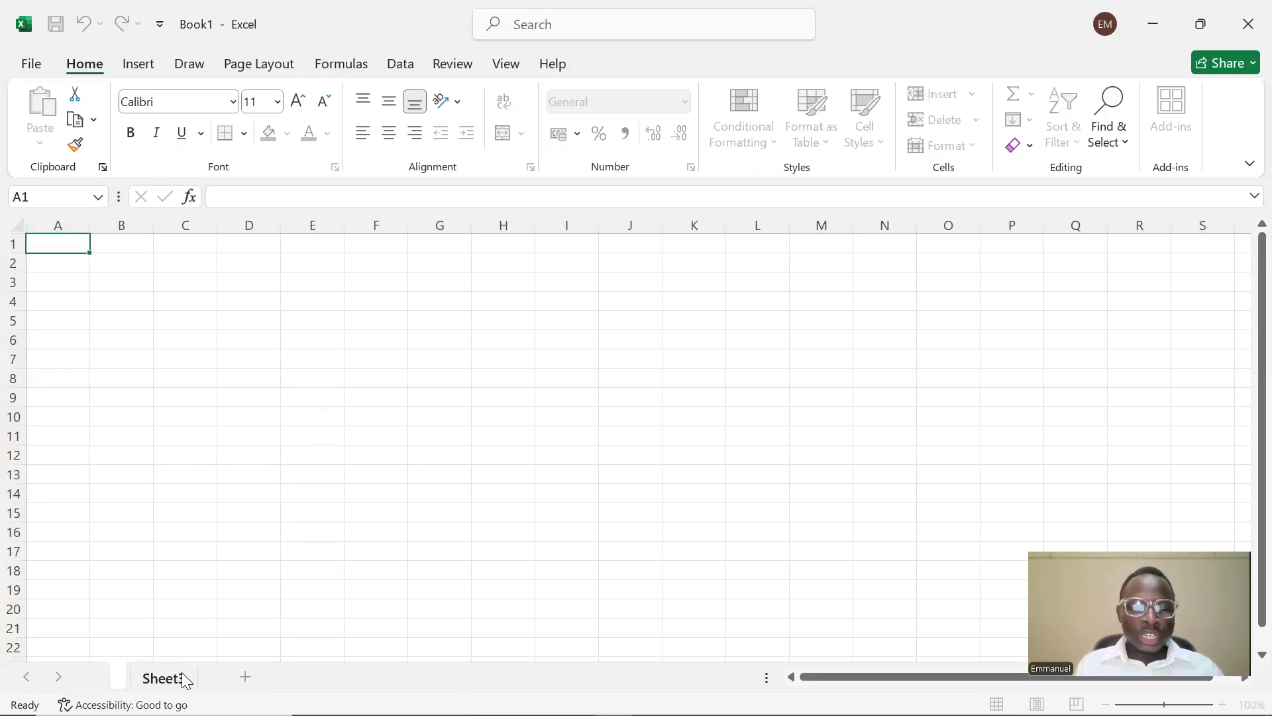
pyautogui.write('I')
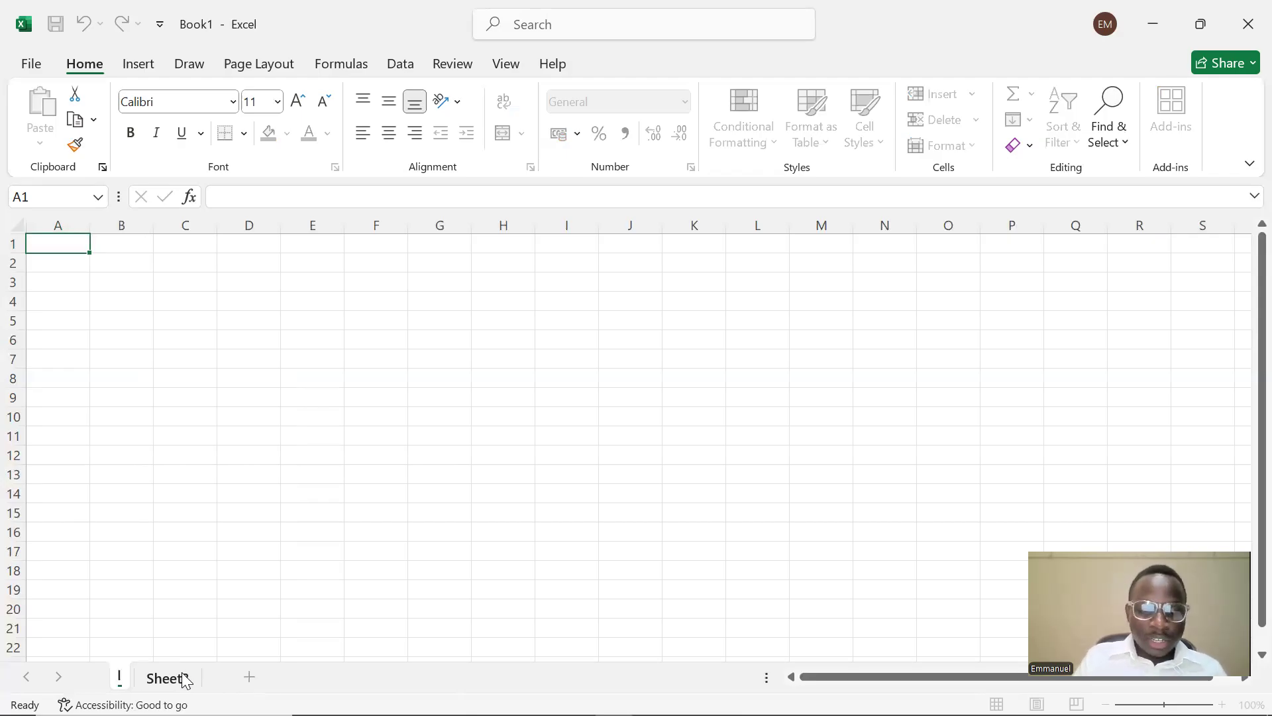
pyautogui.write('nroduct')
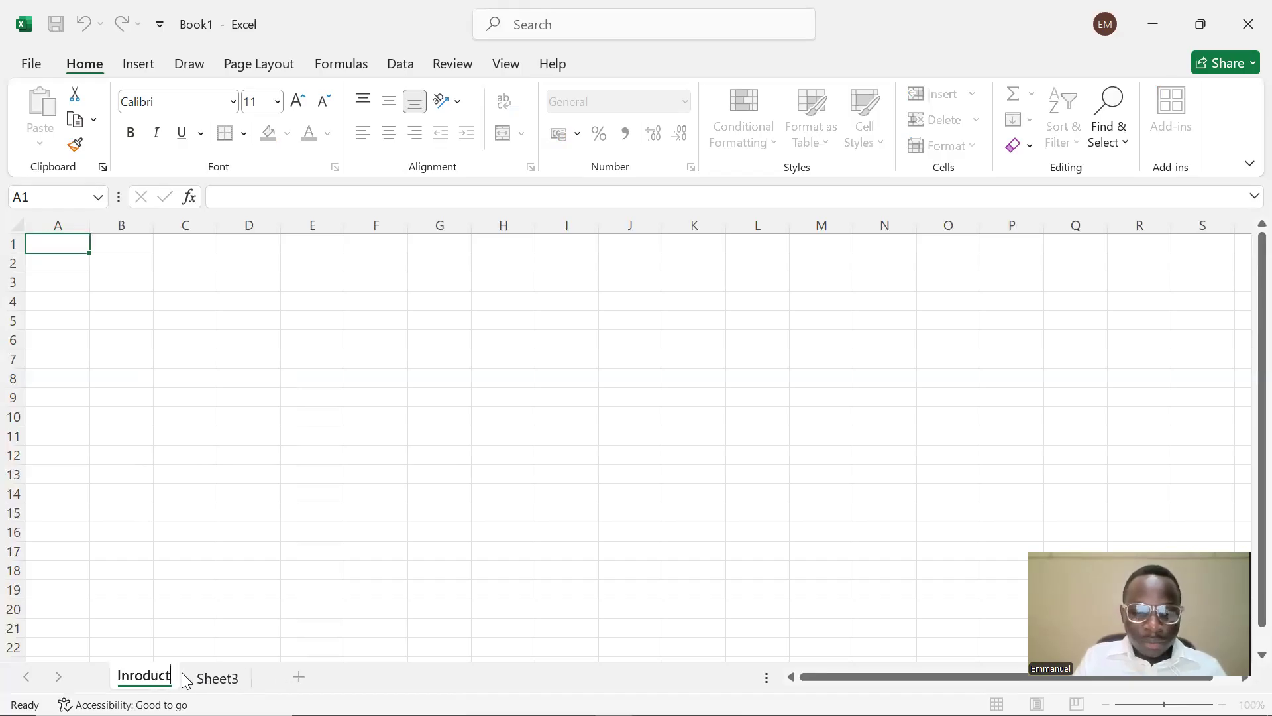
pyautogui.press('BackSpace')
pyautogui.write('tion to')
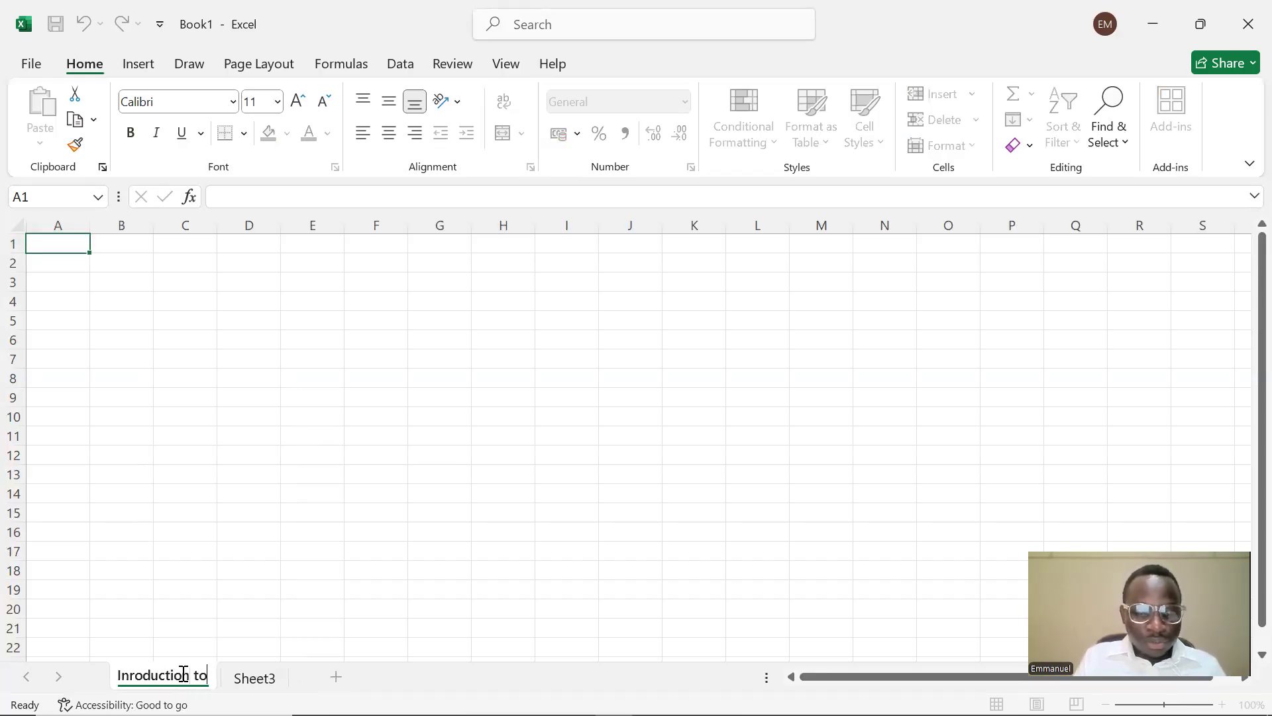
pyautogui.write(' excel')
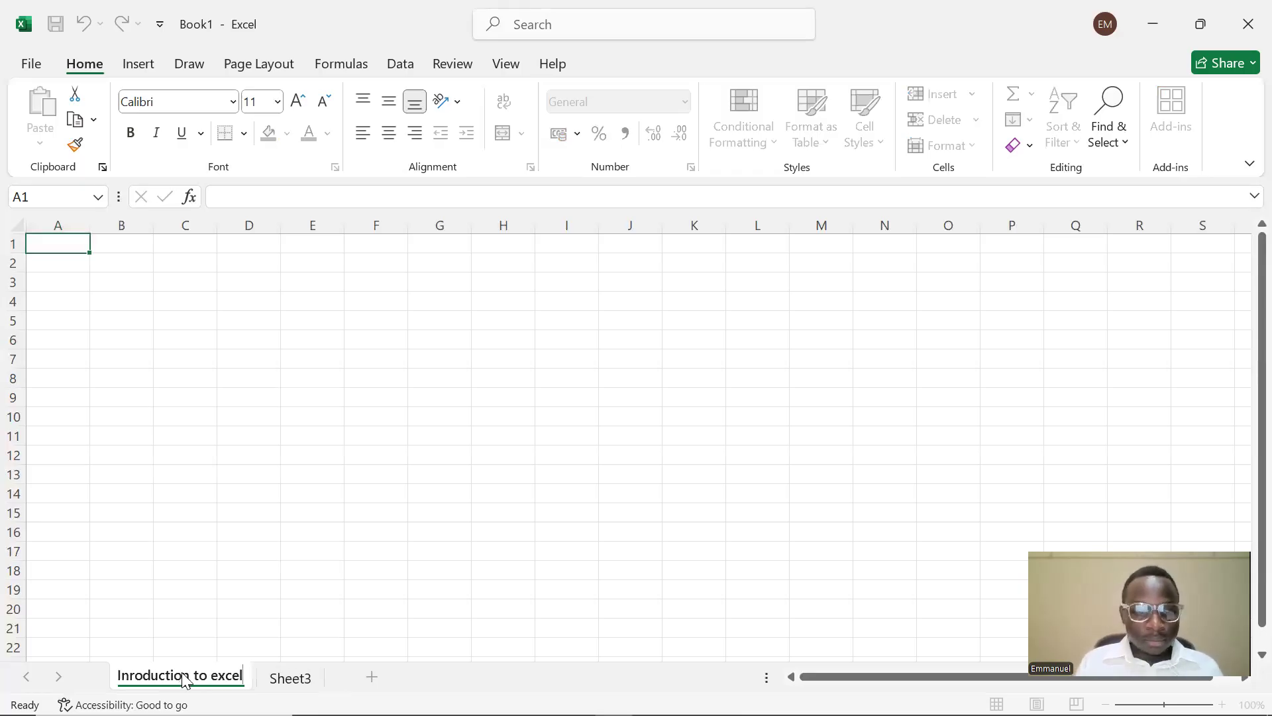
pyautogui.press('Return')
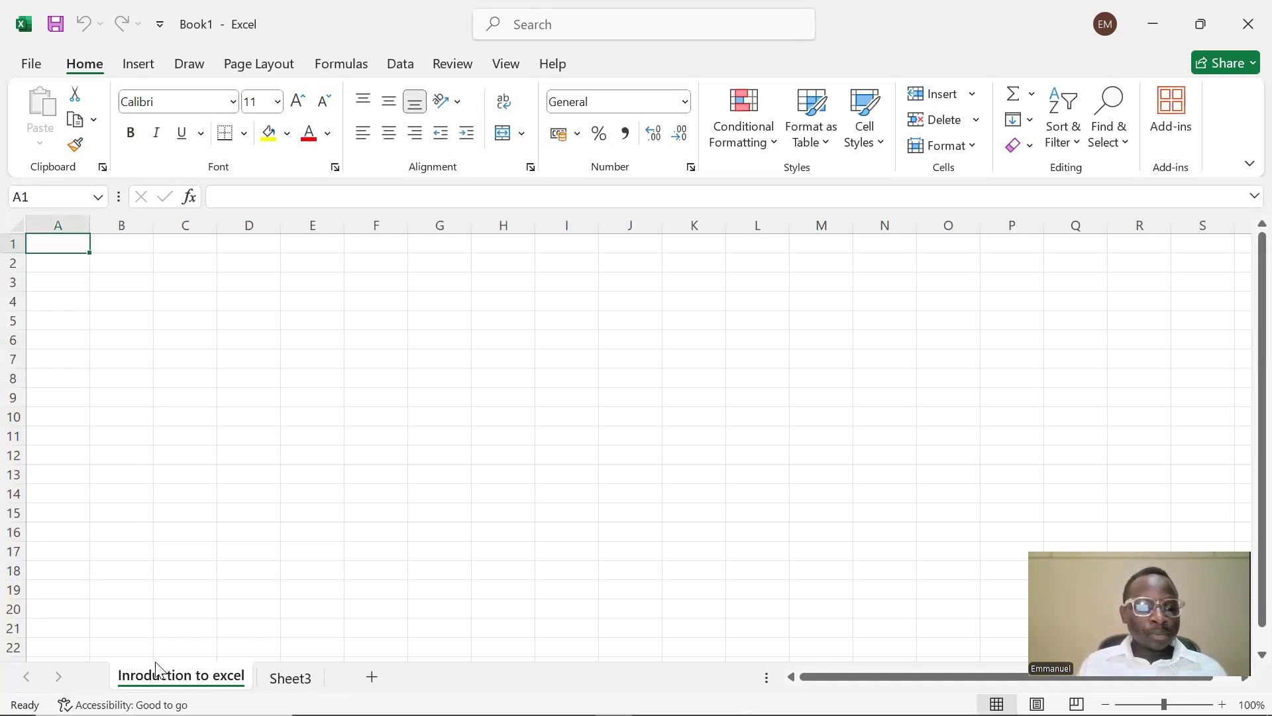
# - Protect the "Inroduction to excel" worksheet without a password, allowing only selection of locked and unlocked cells
pyautogui.click(274, 679)
pyautogui.click(227, 677)
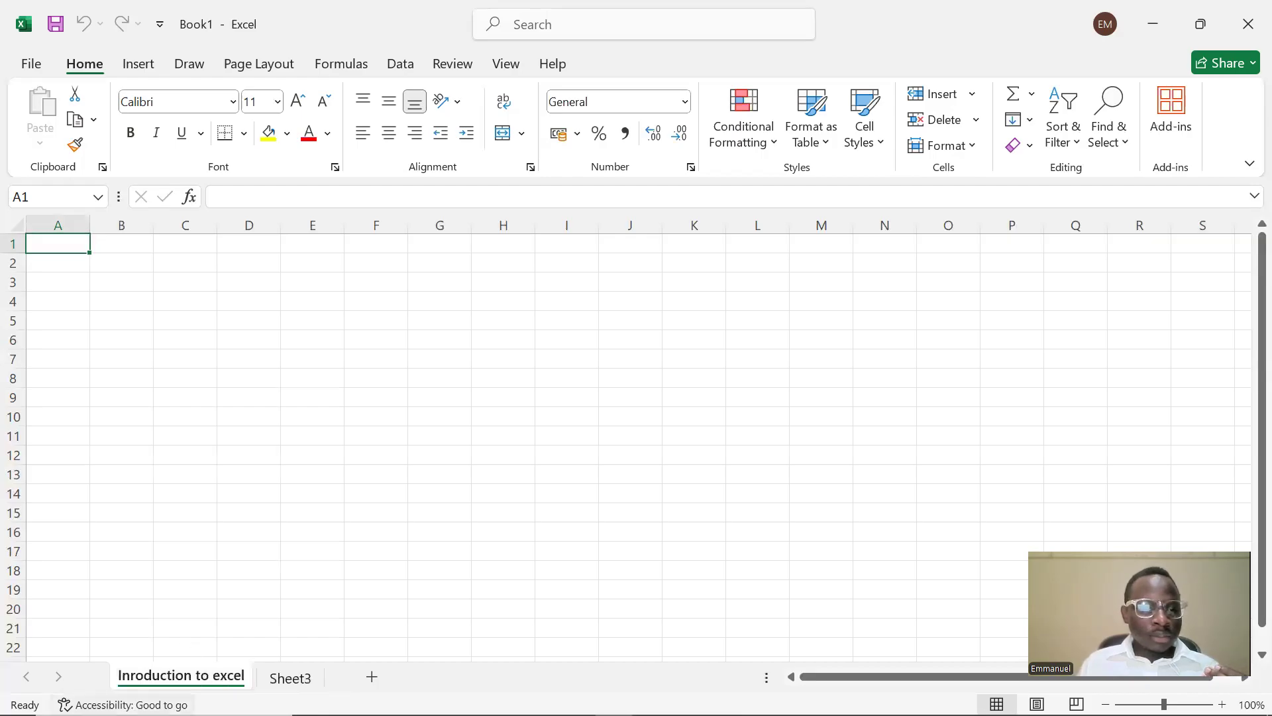
pyautogui.rightClick(161, 682)
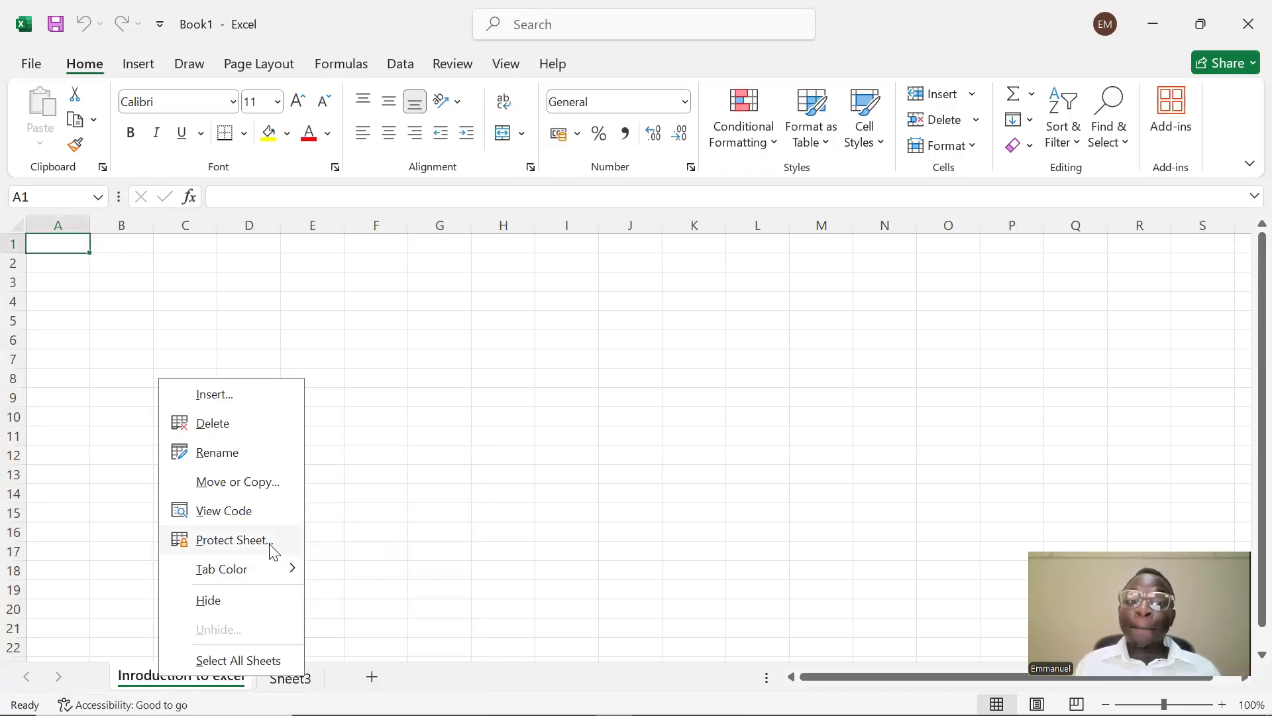
pyautogui.moveTo(267, 569)
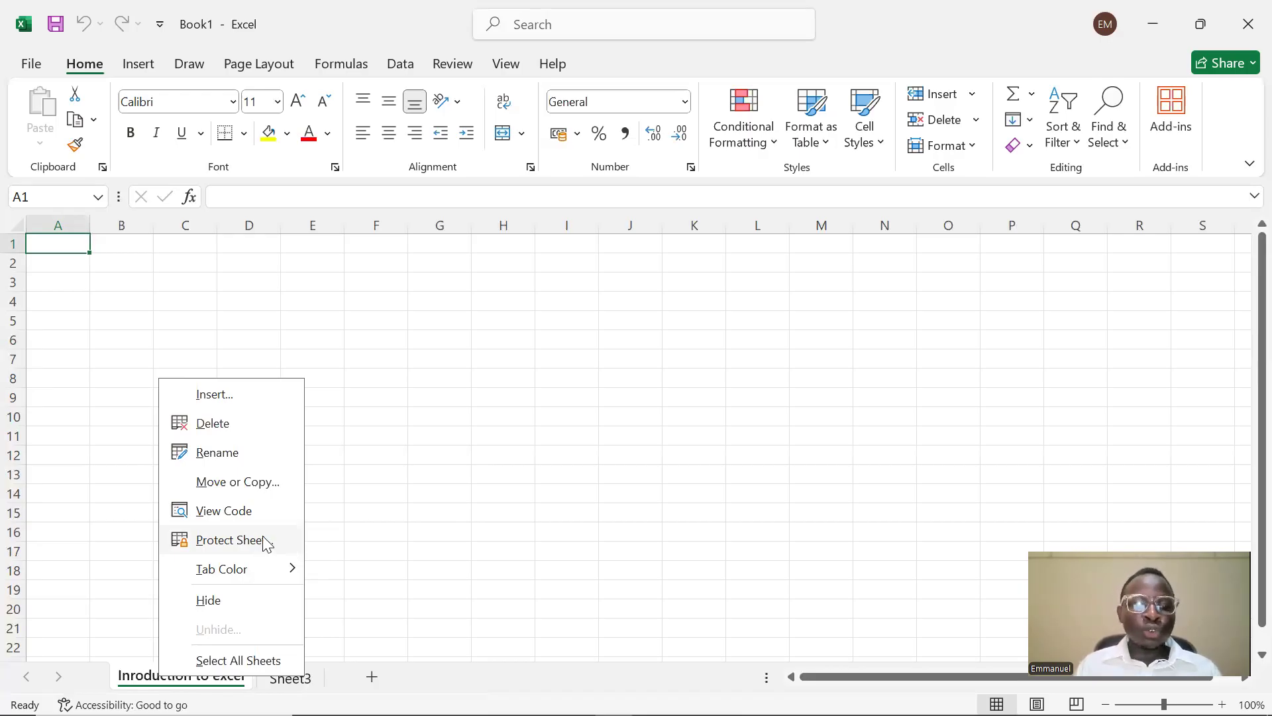
pyautogui.click(247, 543)
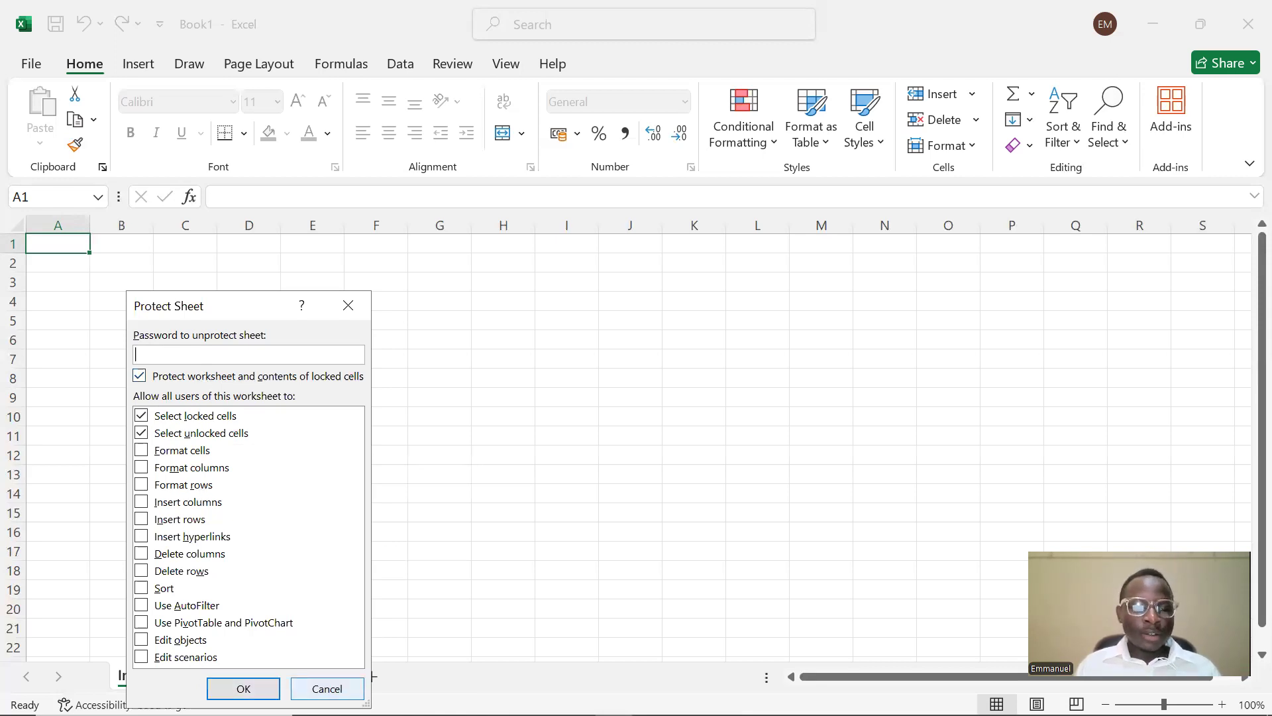
pyautogui.click(265, 689)
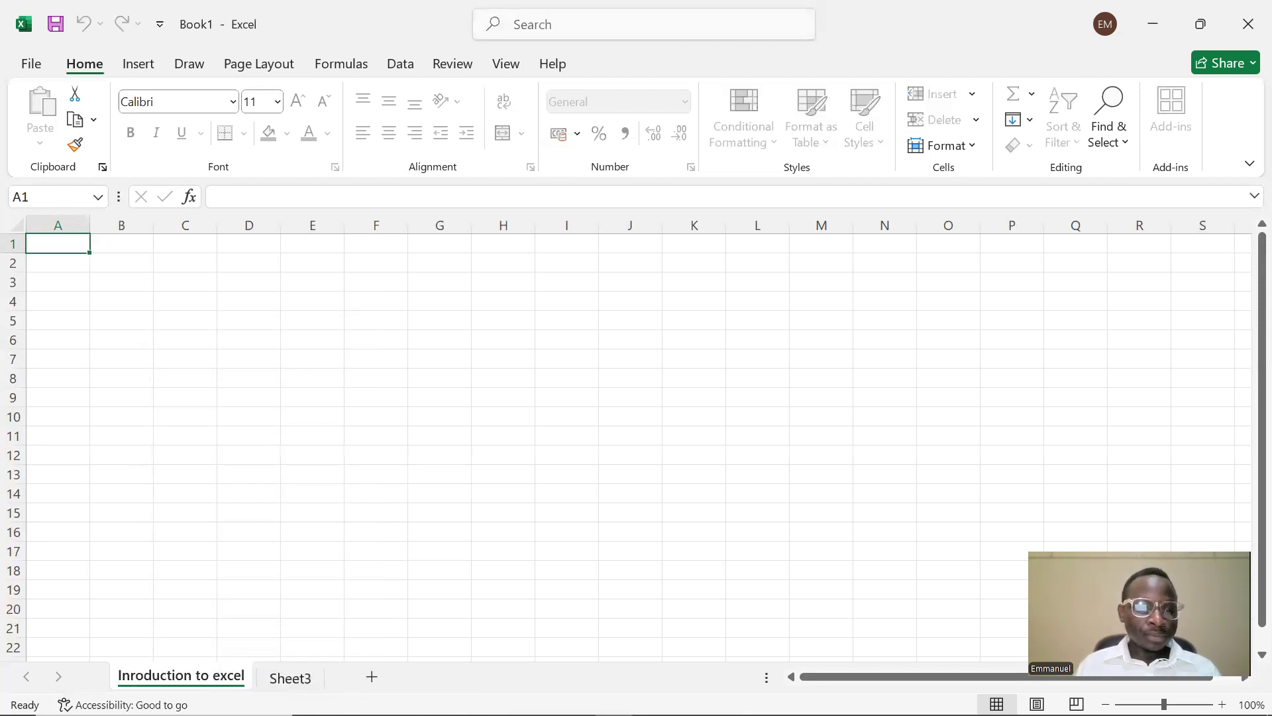
# - Add two more blank worksheets to the workbook after Sheet3
pyautogui.click(372, 677)
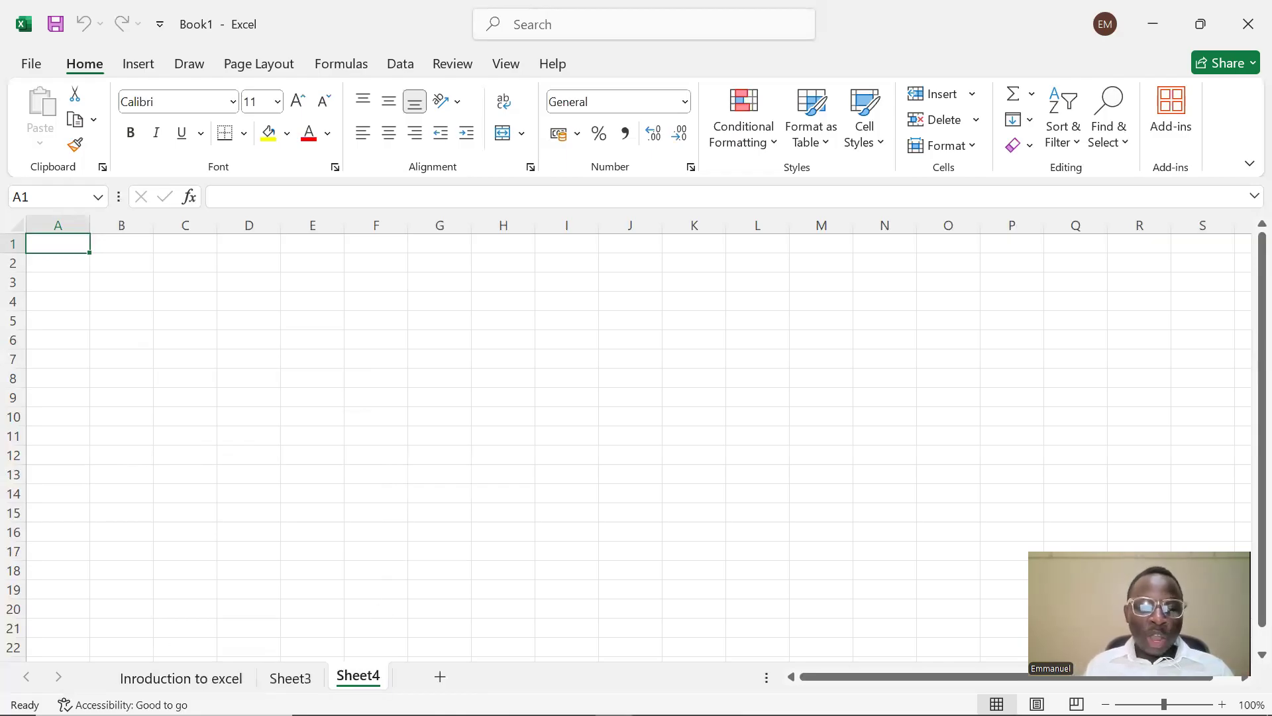
pyautogui.click(434, 676)
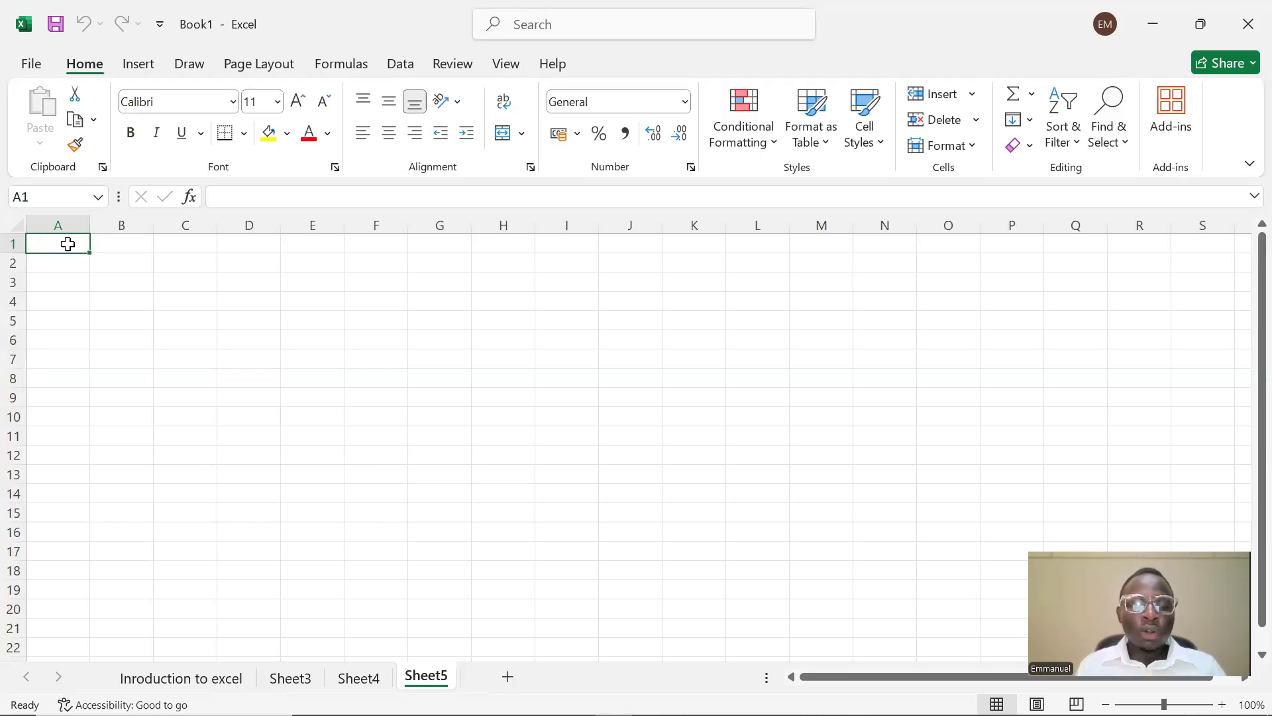
# - Select individual cells A3, A2, A1 and B6 in turn, finishing on cell A1
pyautogui.click(75, 290)
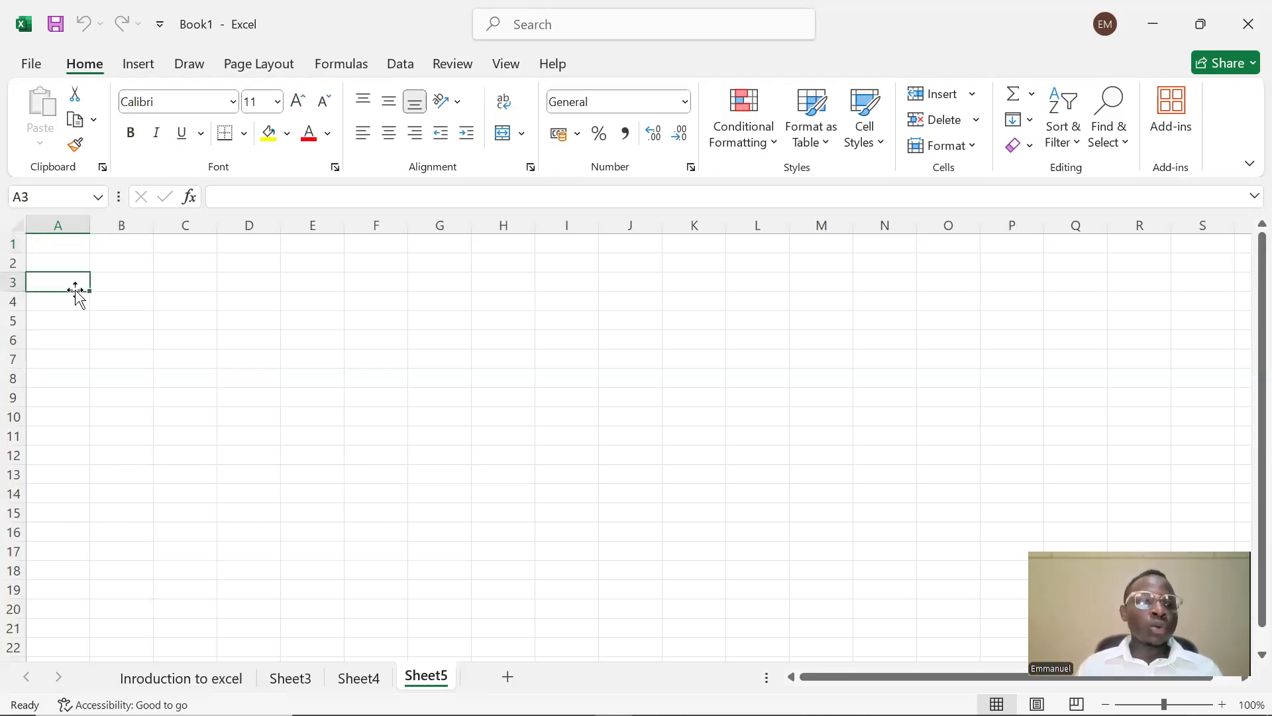
pyautogui.click(63, 255)
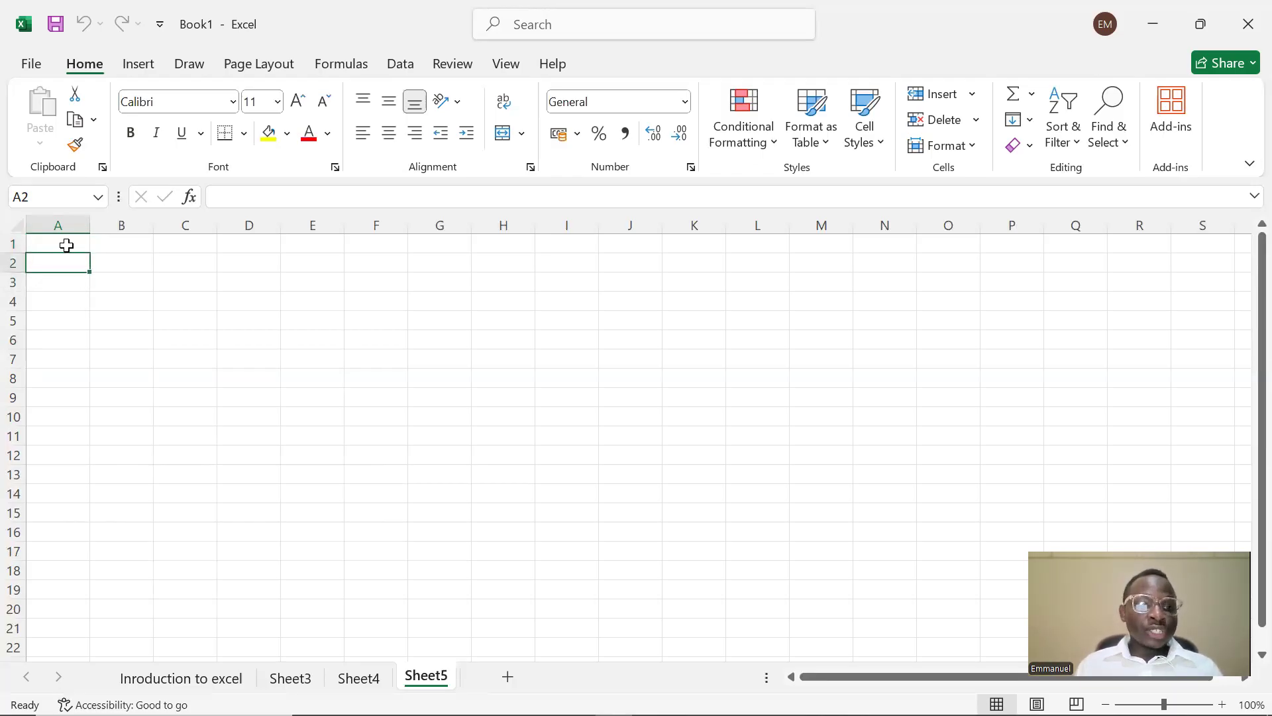
pyautogui.click(67, 246)
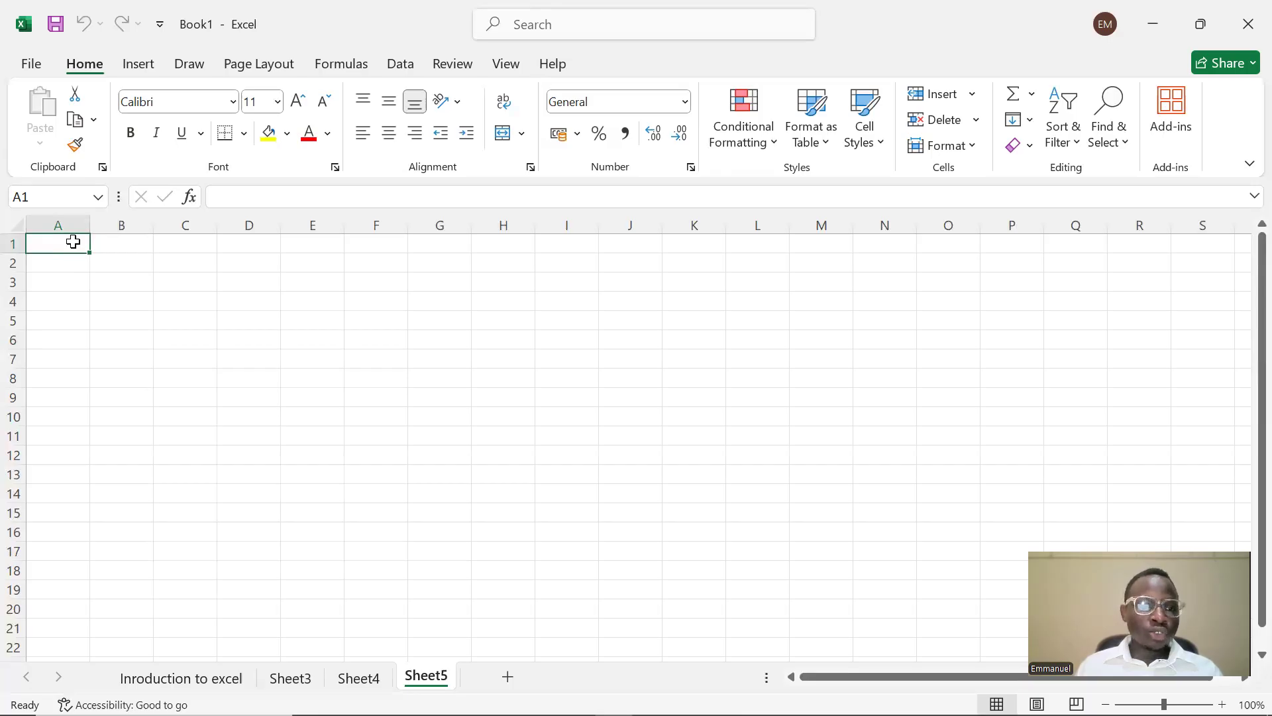
pyautogui.click(142, 345)
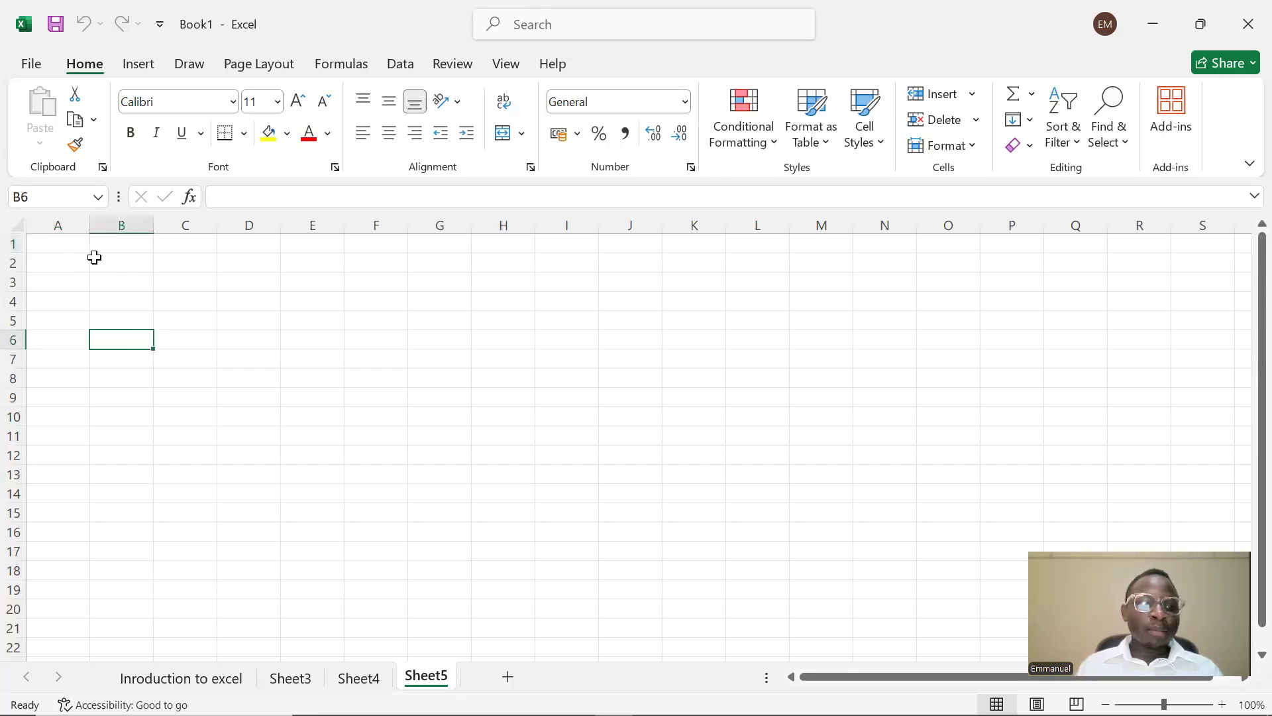
pyautogui.click(78, 249)
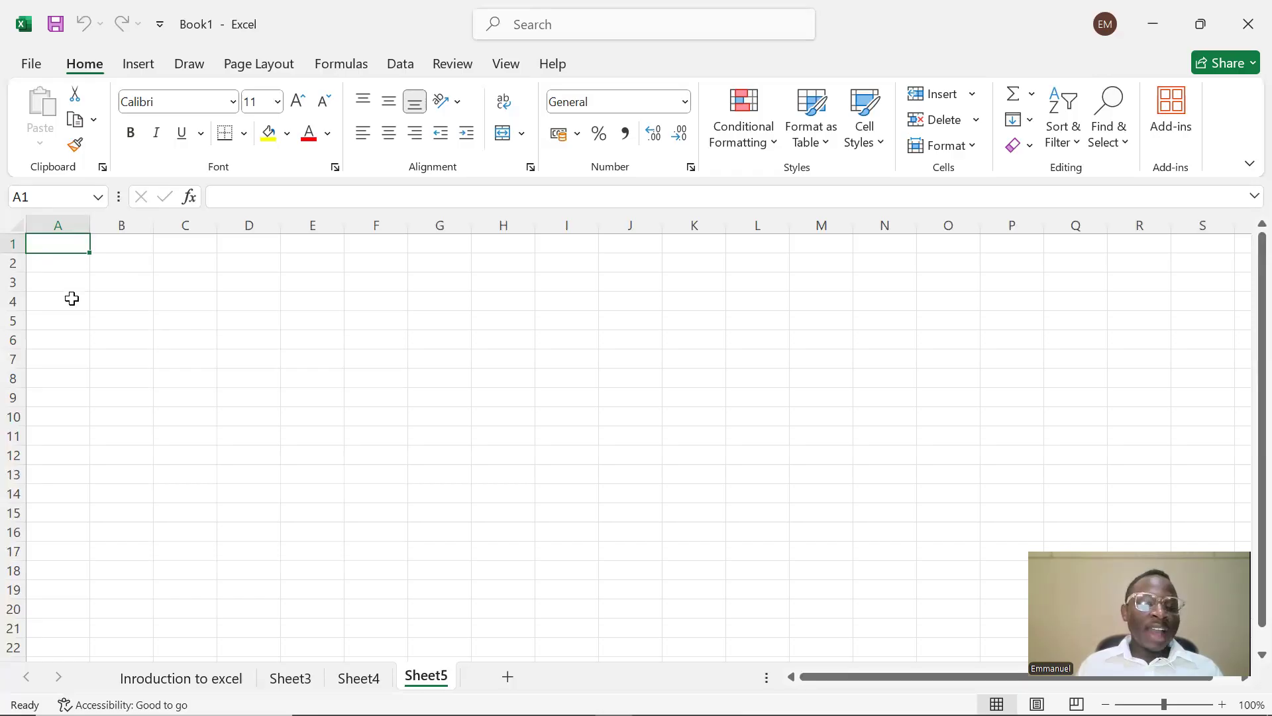
# - Select the whole of column A and the whole of row 1 alternately, ending on their shared cell A1
pyautogui.click(51, 216)
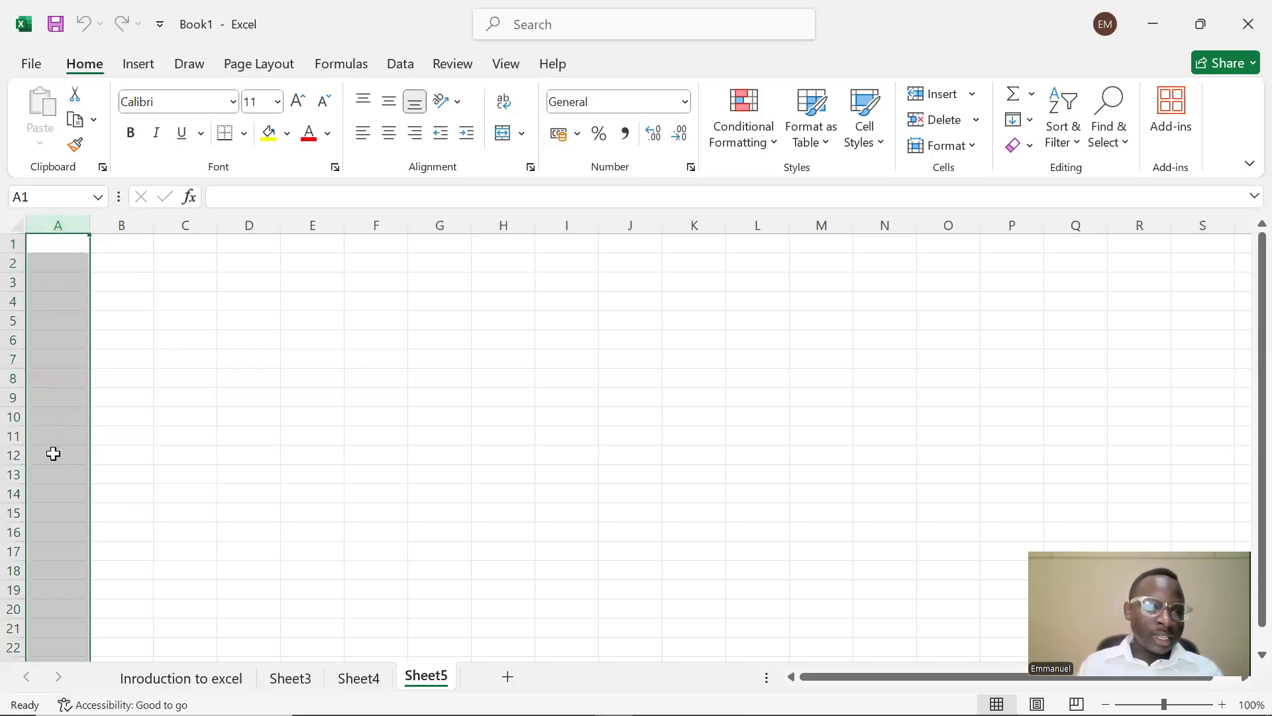
pyautogui.click(14, 242)
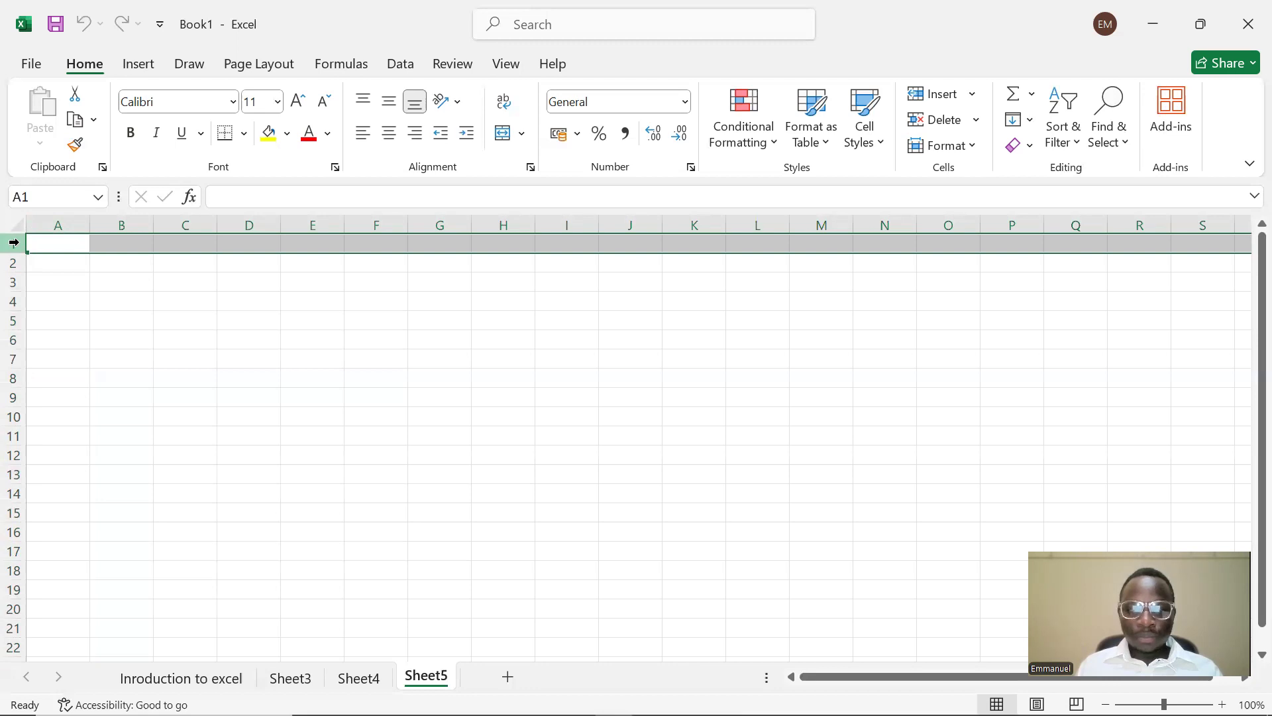
pyautogui.click(53, 245)
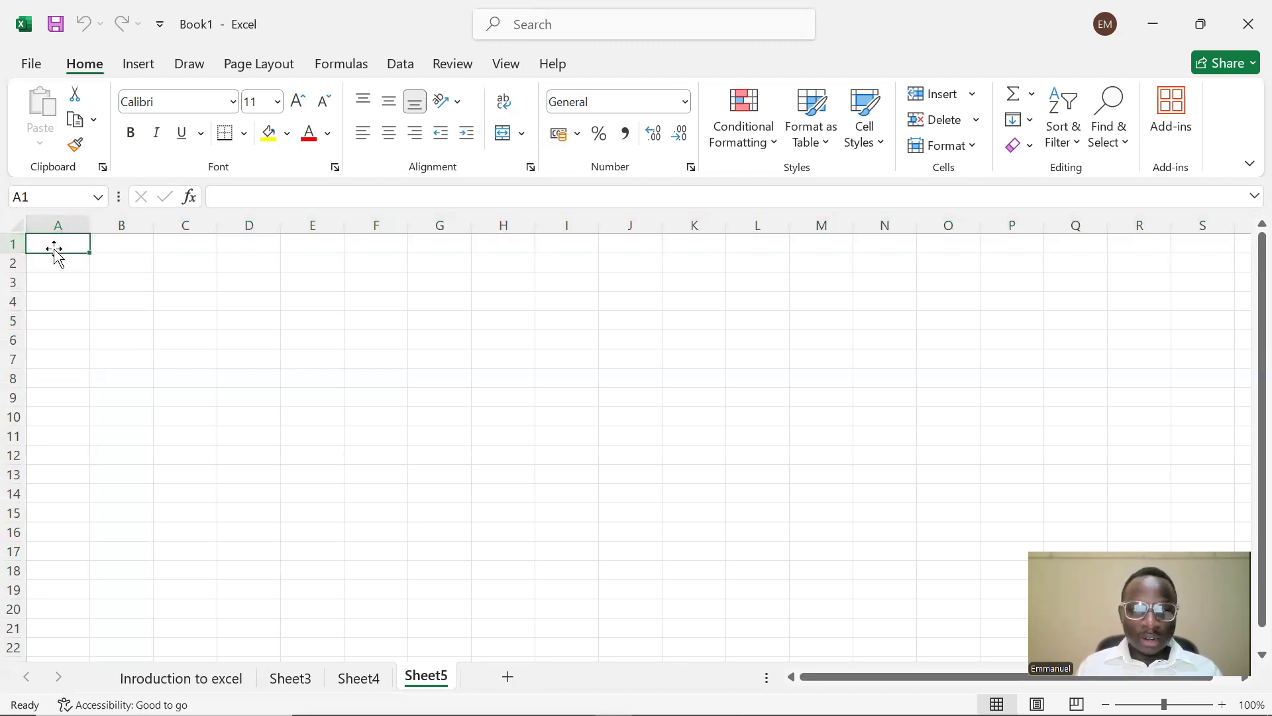
pyautogui.click(60, 223)
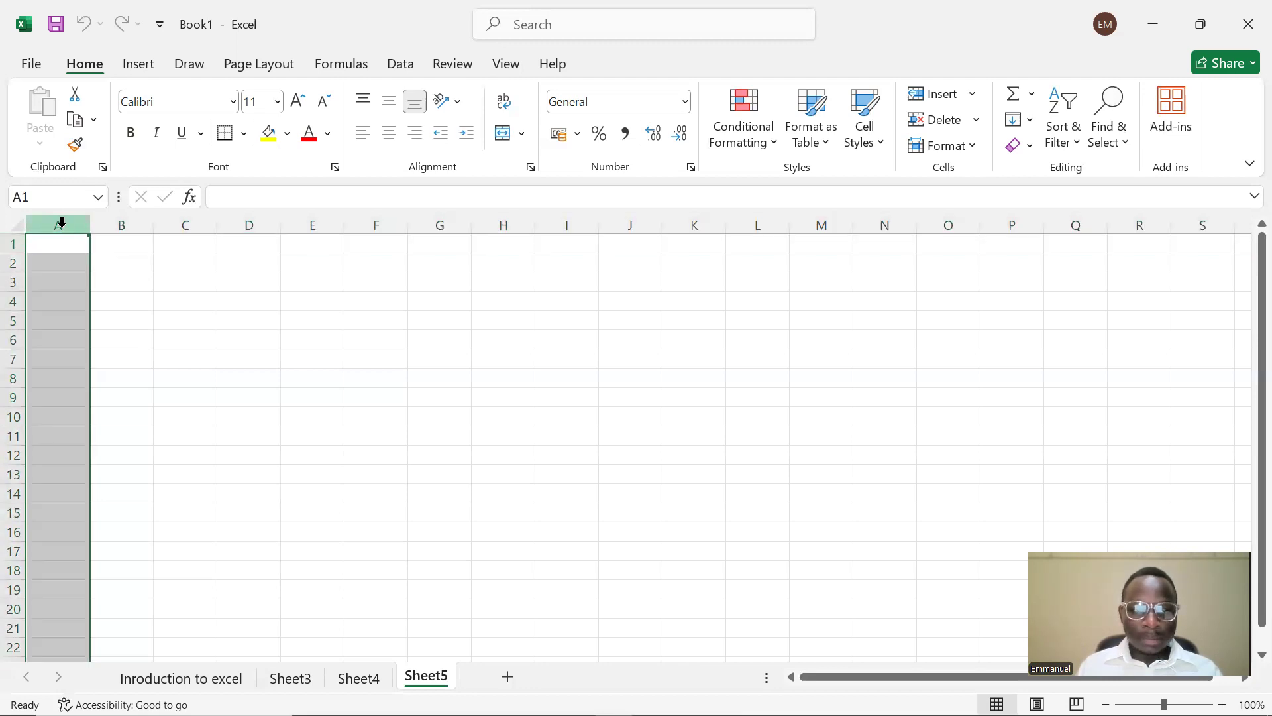
pyautogui.click(13, 244)
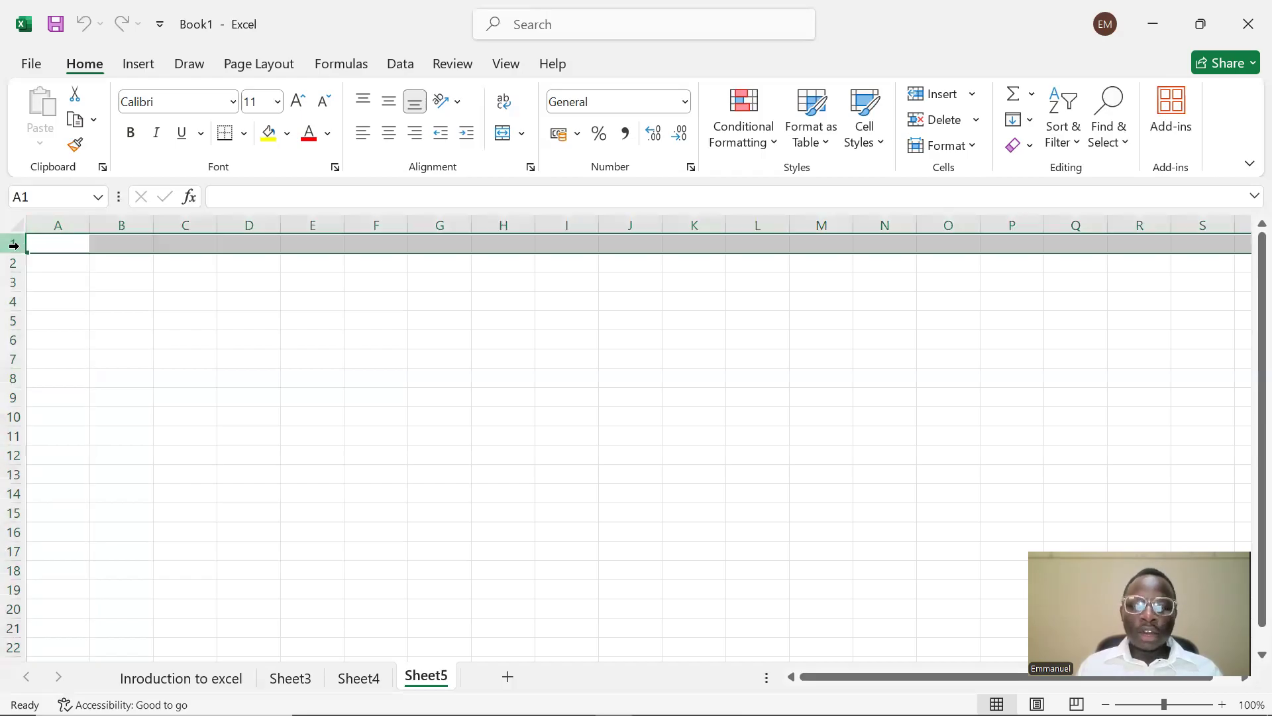
pyautogui.click(48, 263)
pyautogui.click(59, 244)
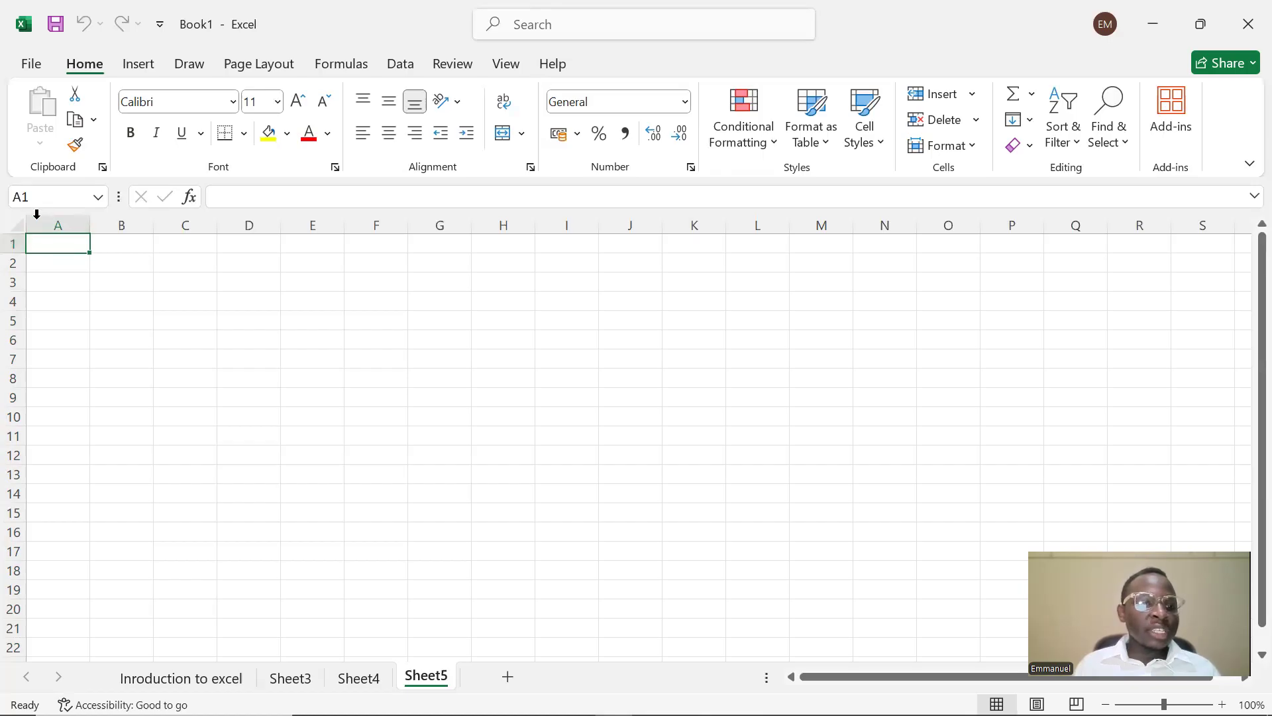
# - Check the cell references in the Name Box for cells A1, E9 and G13, ending on cell C14
pyautogui.click(13, 193)
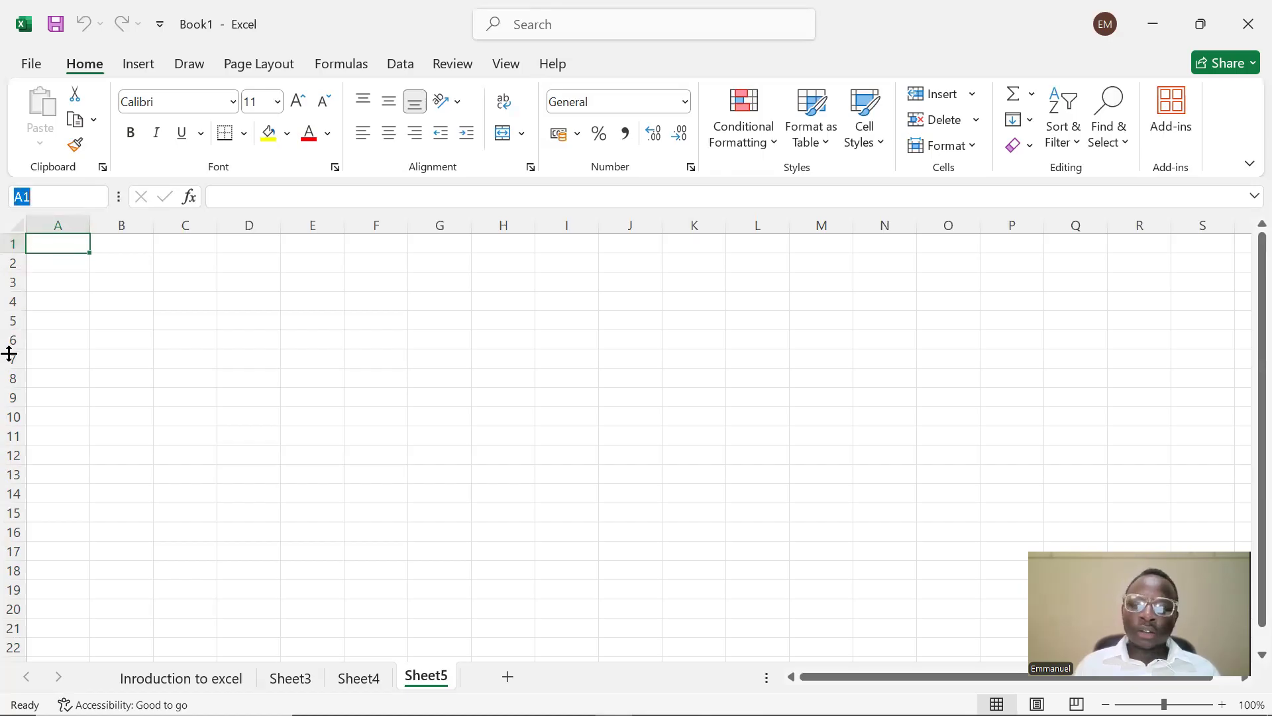
pyautogui.click(285, 397)
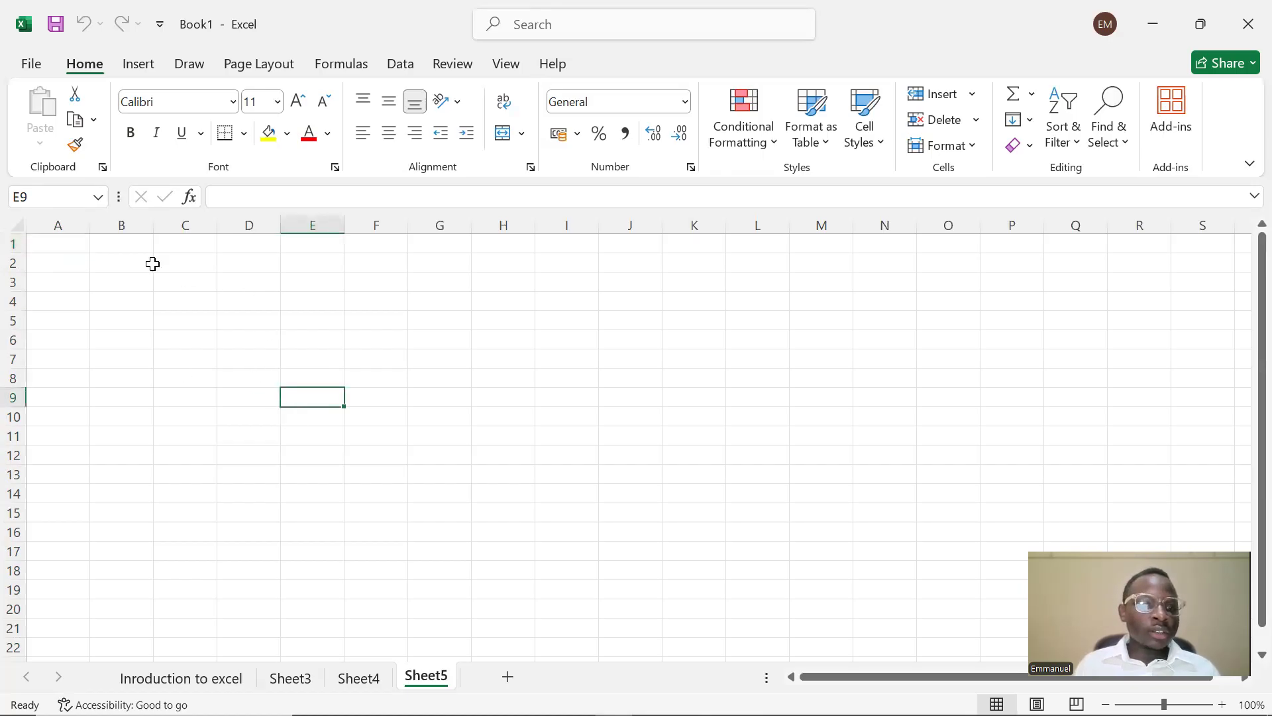
pyautogui.click(49, 199)
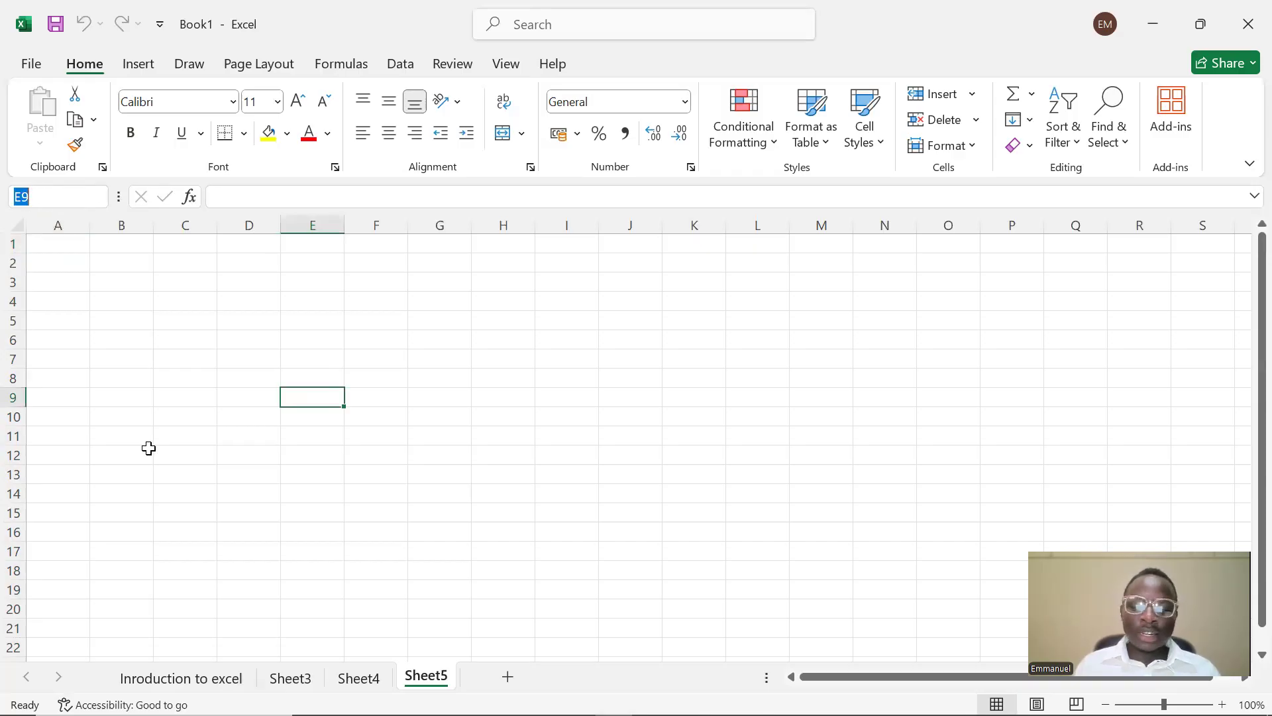
pyautogui.click(449, 477)
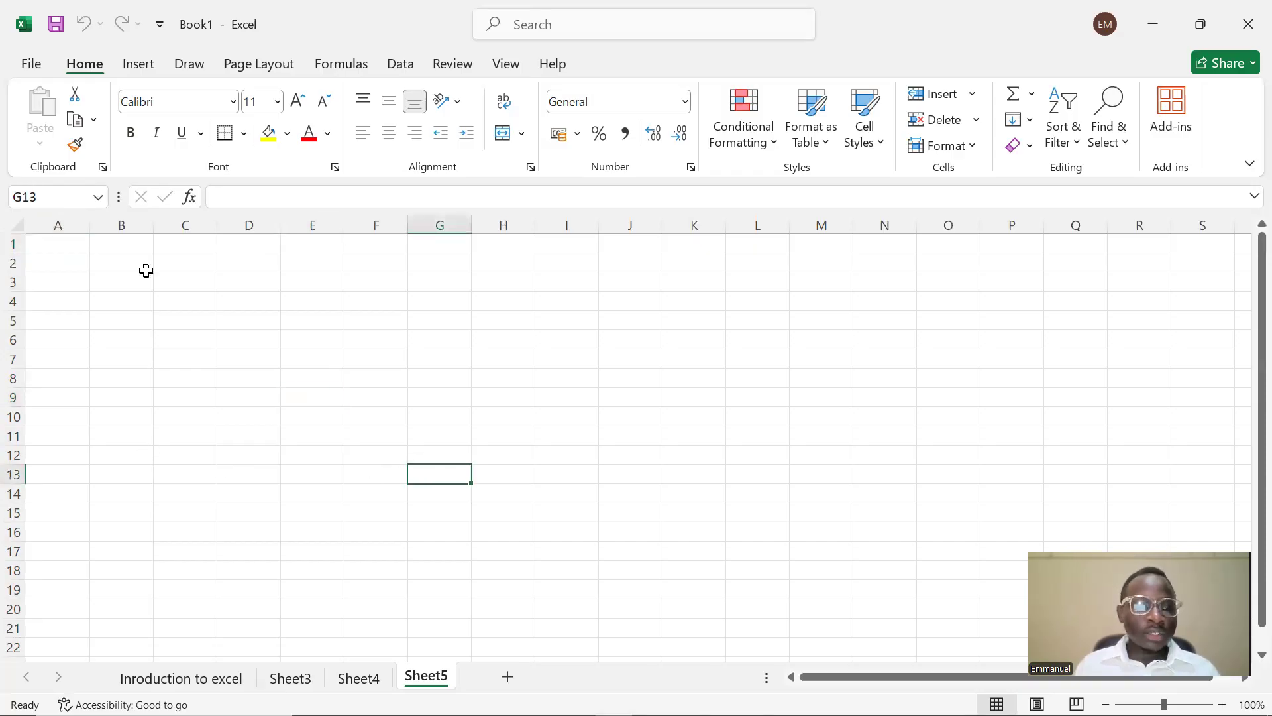
pyautogui.click(63, 199)
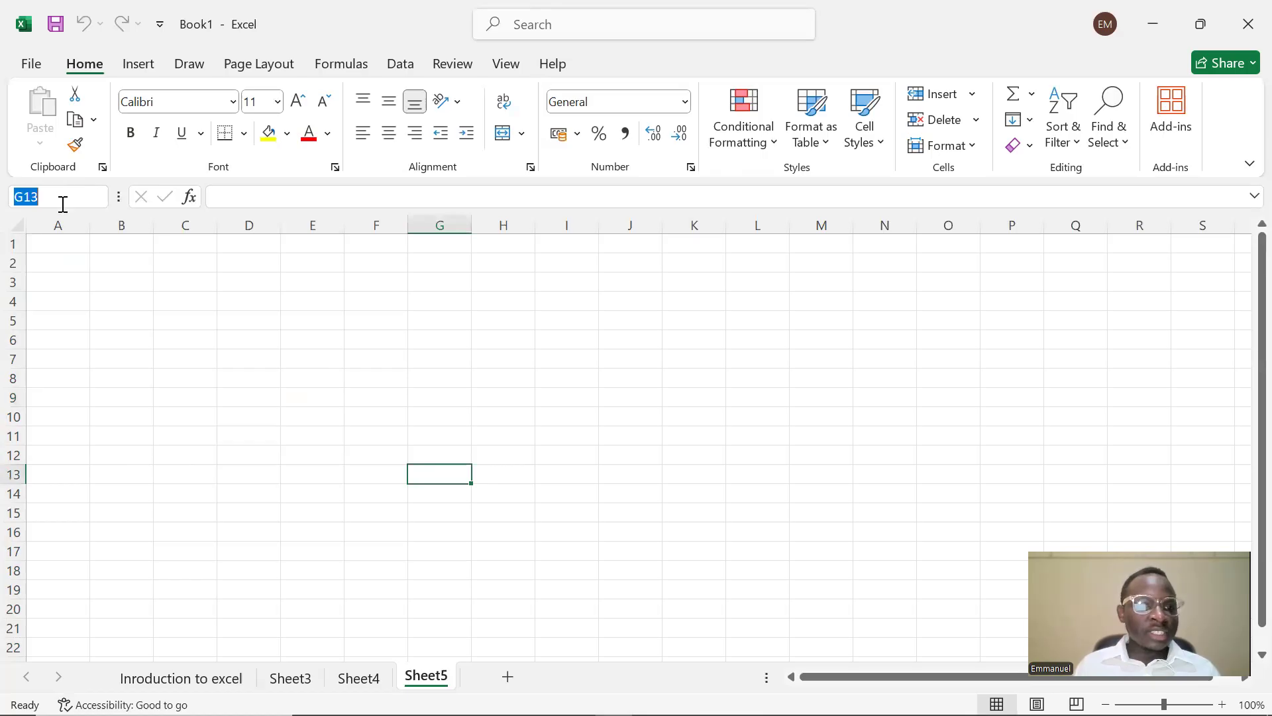
pyautogui.click(176, 487)
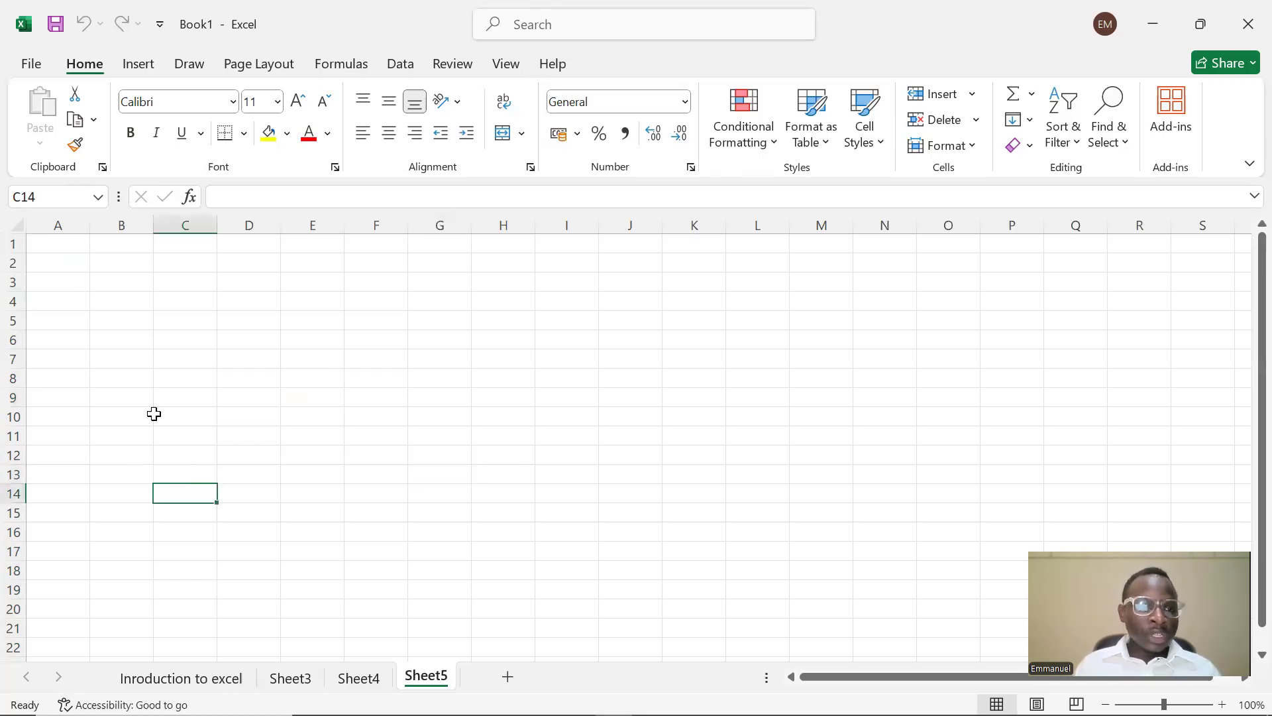
# - Compare a column with a row by selecting column A, row 1 and column A again
pyautogui.click(66, 218)
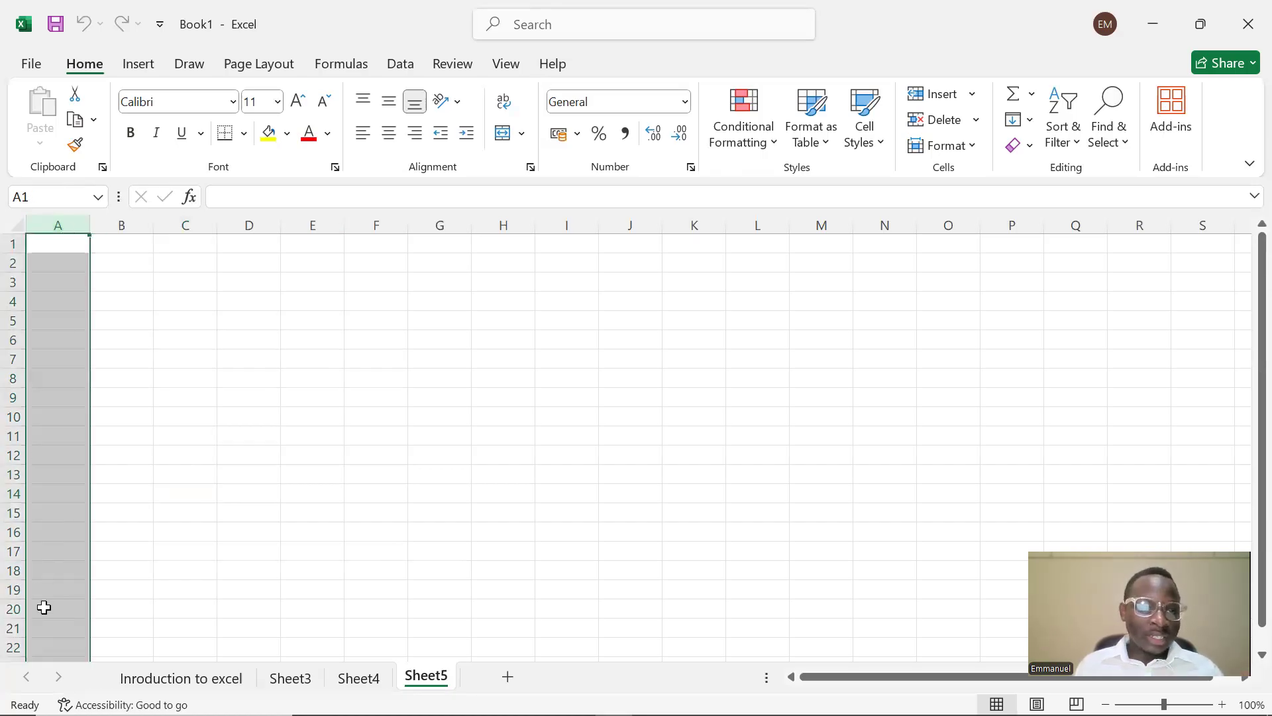
pyautogui.click(17, 244)
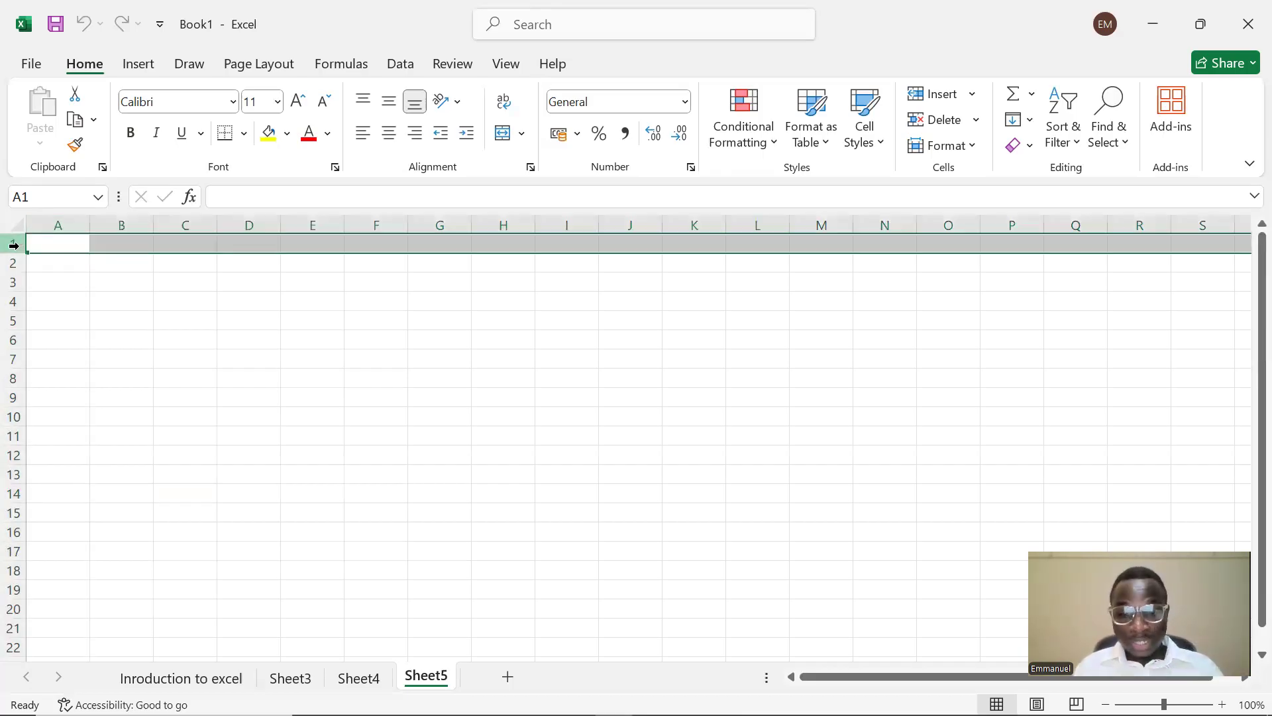
pyautogui.click(68, 224)
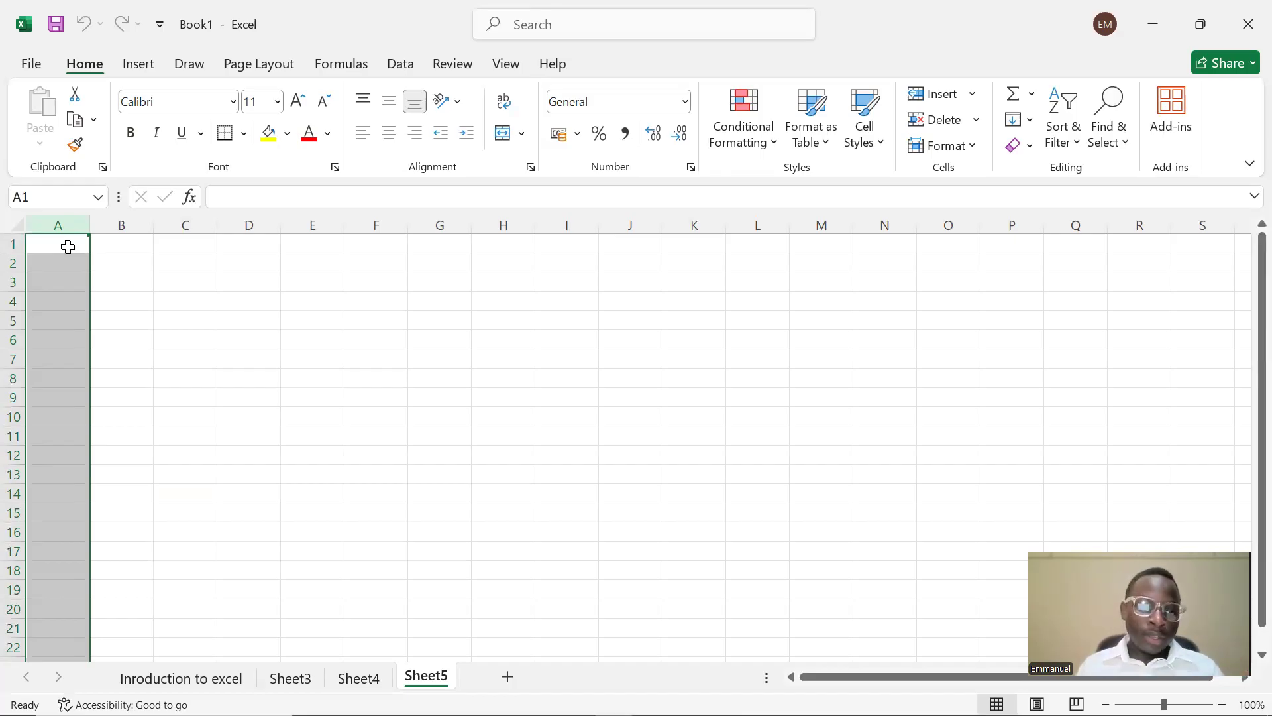
# - Select the range A1:Z1, and step through cells AA1 to AD1 to examine the column lettering beyond Z
pyautogui.click(67, 246)
pyautogui.moveTo(68, 246); pyautogui.dragTo(695, 248)
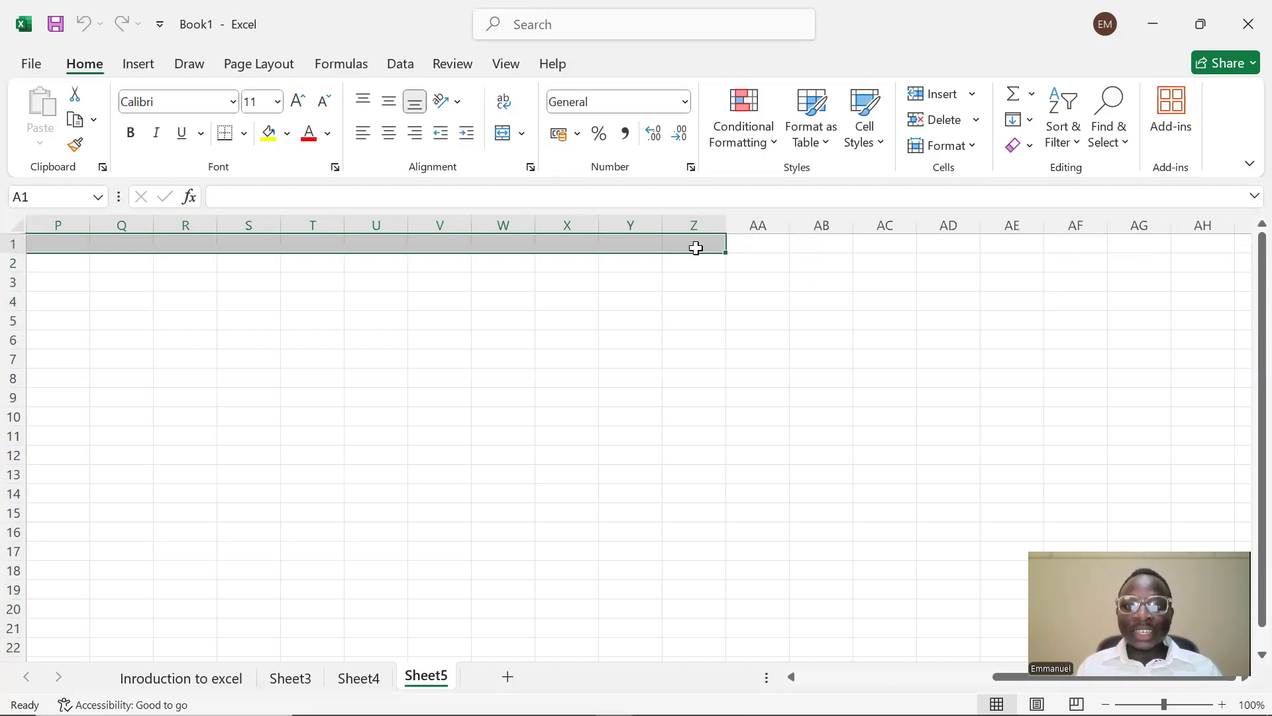
pyautogui.click(753, 246)
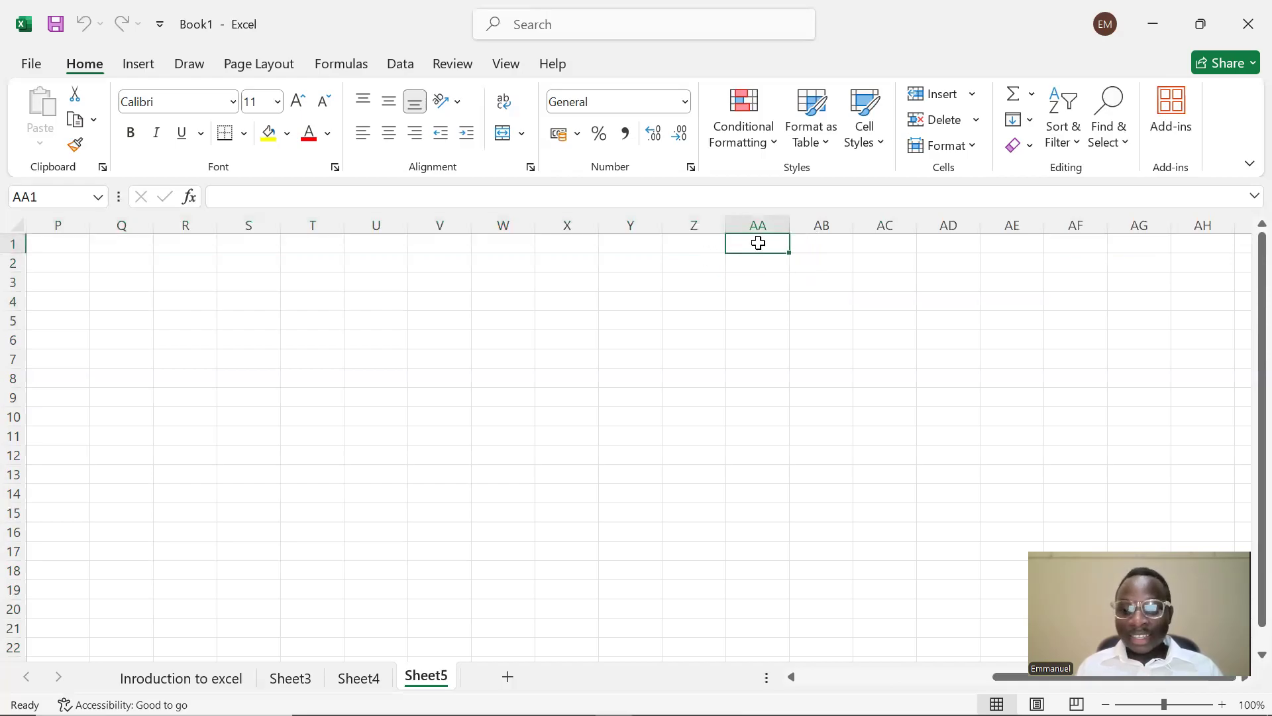
pyautogui.click(713, 246)
pyautogui.click(754, 242)
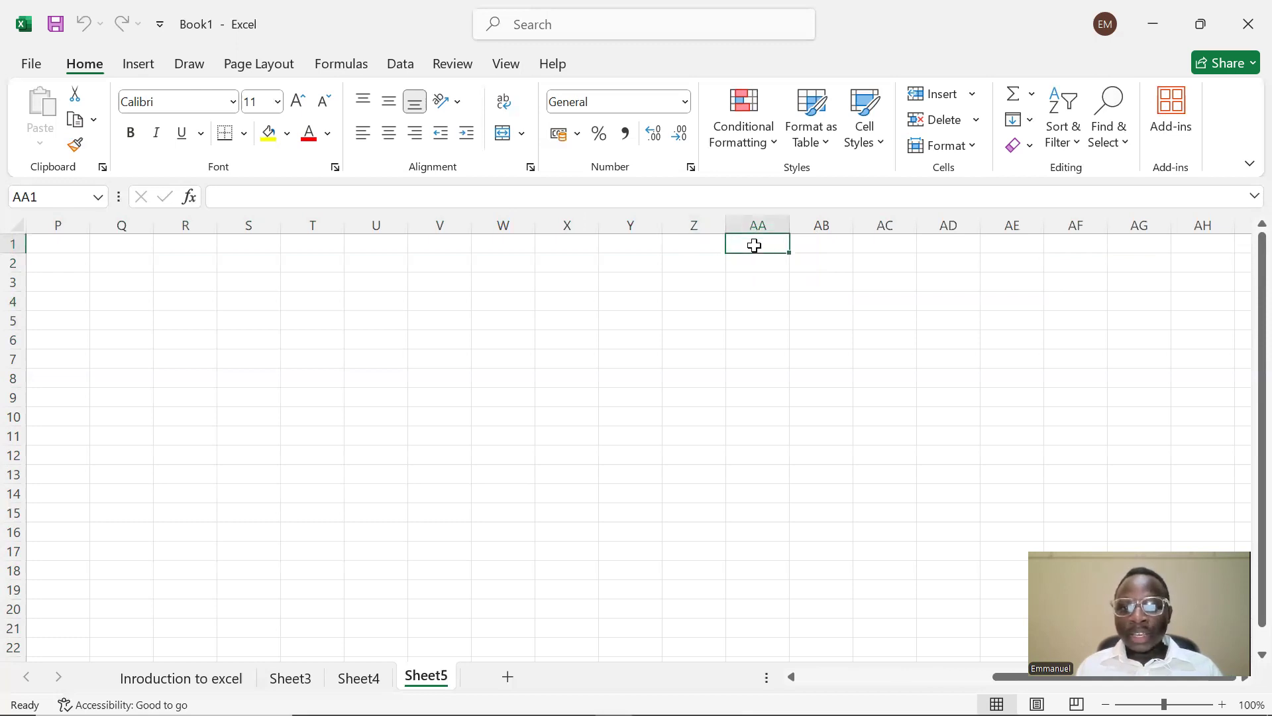
pyautogui.click(837, 239)
pyautogui.click(886, 242)
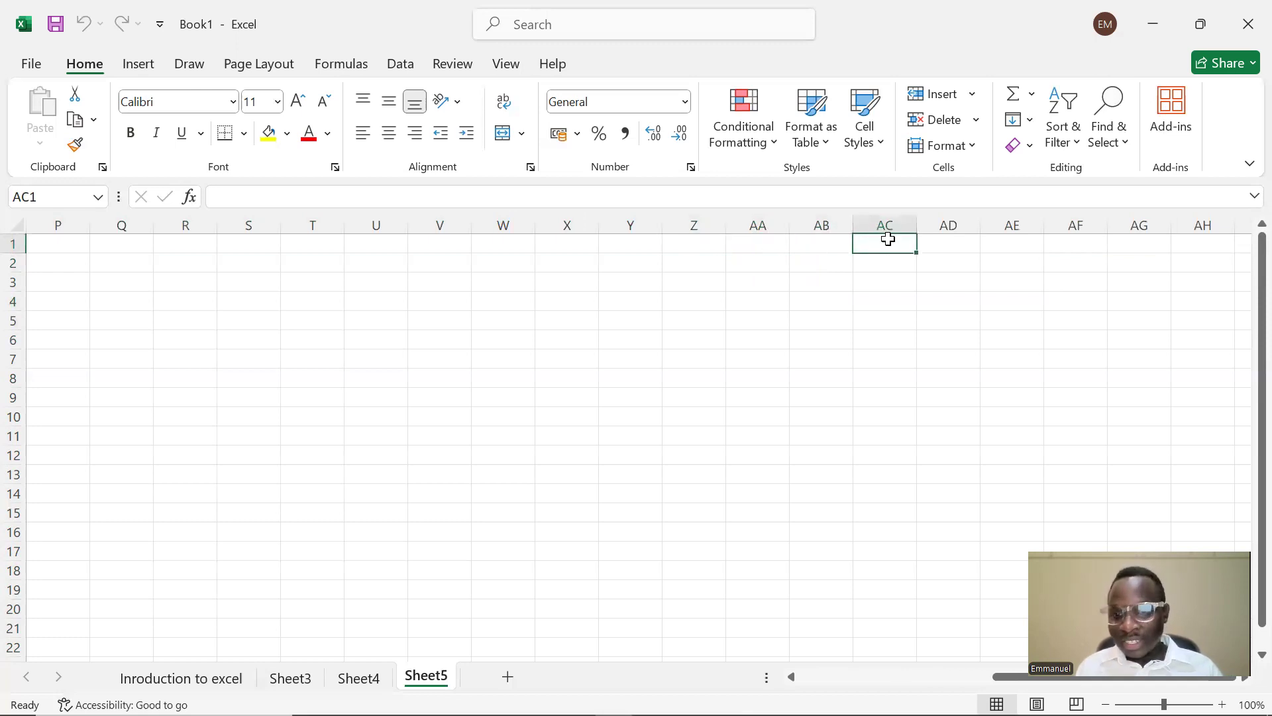
pyautogui.click(946, 238)
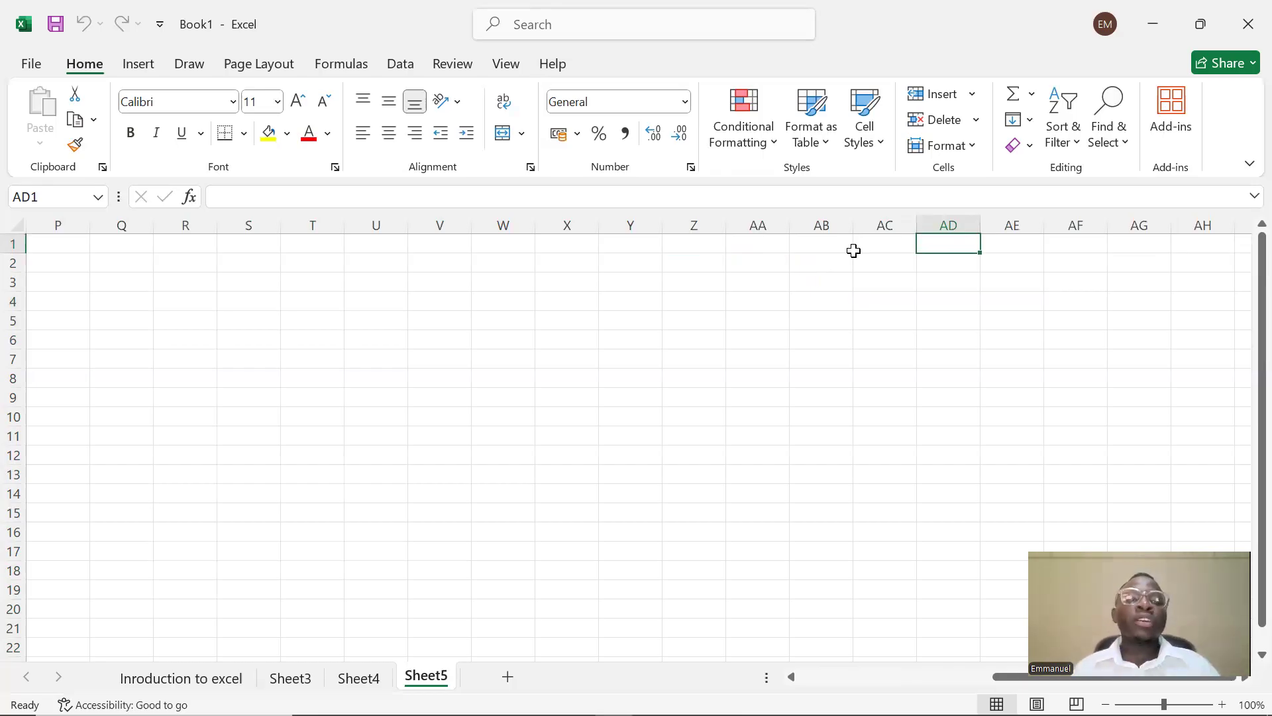
# - Extend a selection from A1 down column A past row 300 to examine the row numbering, and return to row 1
pyautogui.moveTo(869, 248); pyautogui.dragTo(74, 625)
pyautogui.scroll(8, 100, 567)
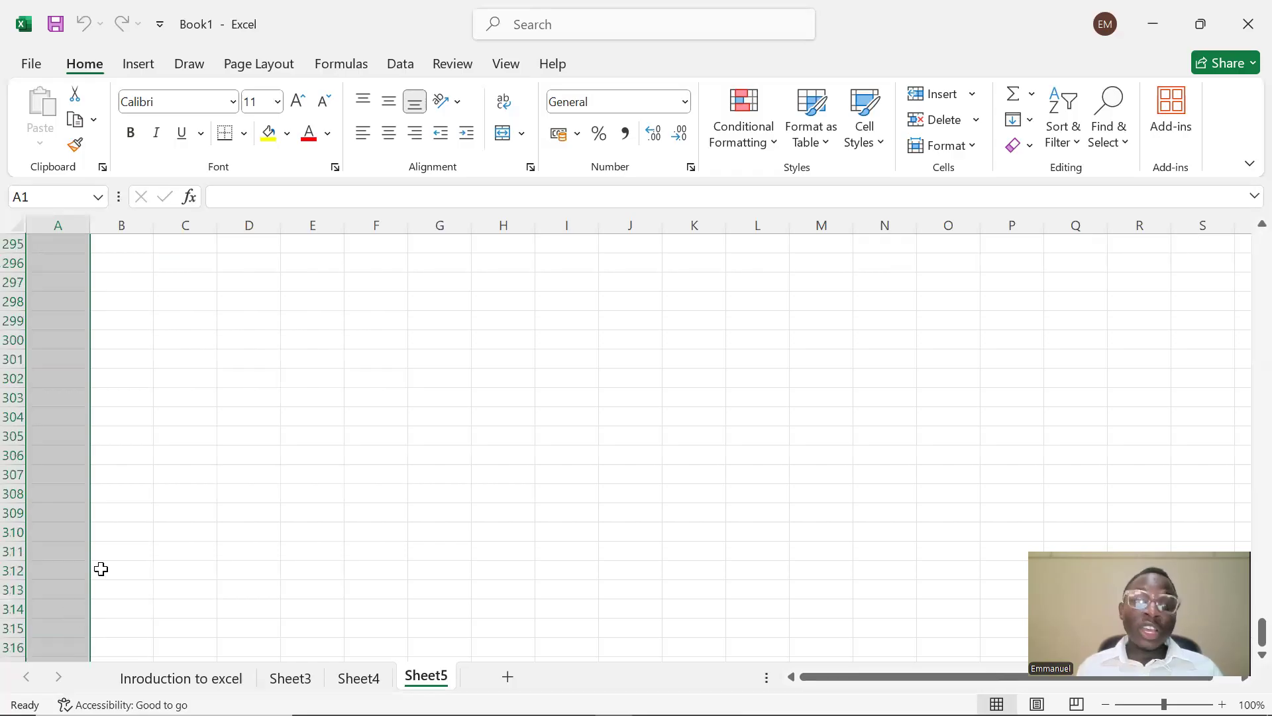
pyautogui.scroll(20, 100, 550)
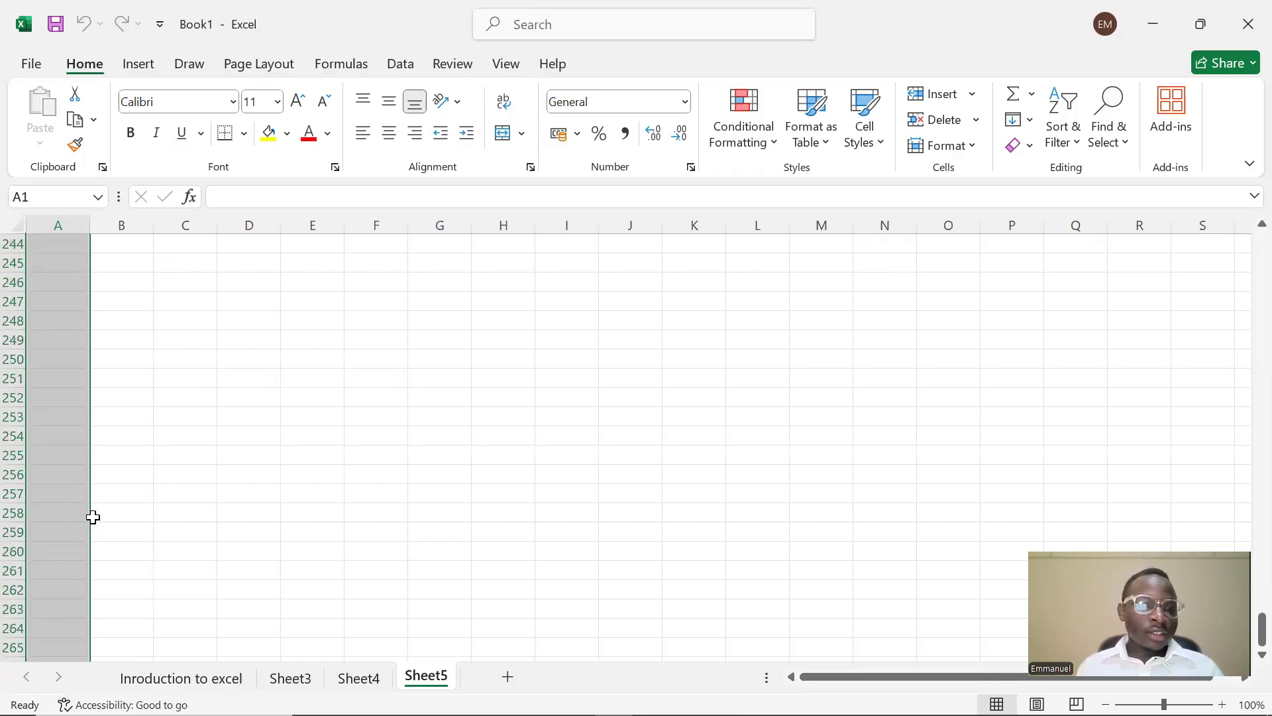
pyautogui.scroll(20, 93, 517)
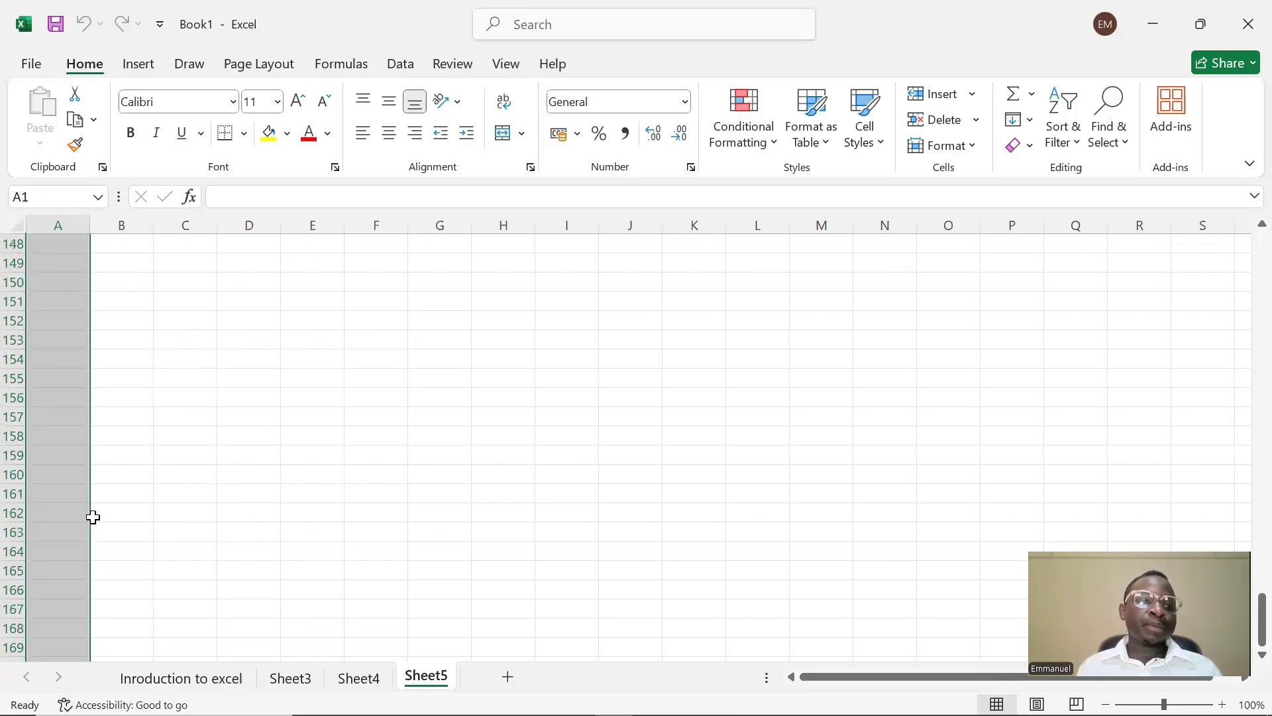
pyautogui.scroll(20, 93, 517)
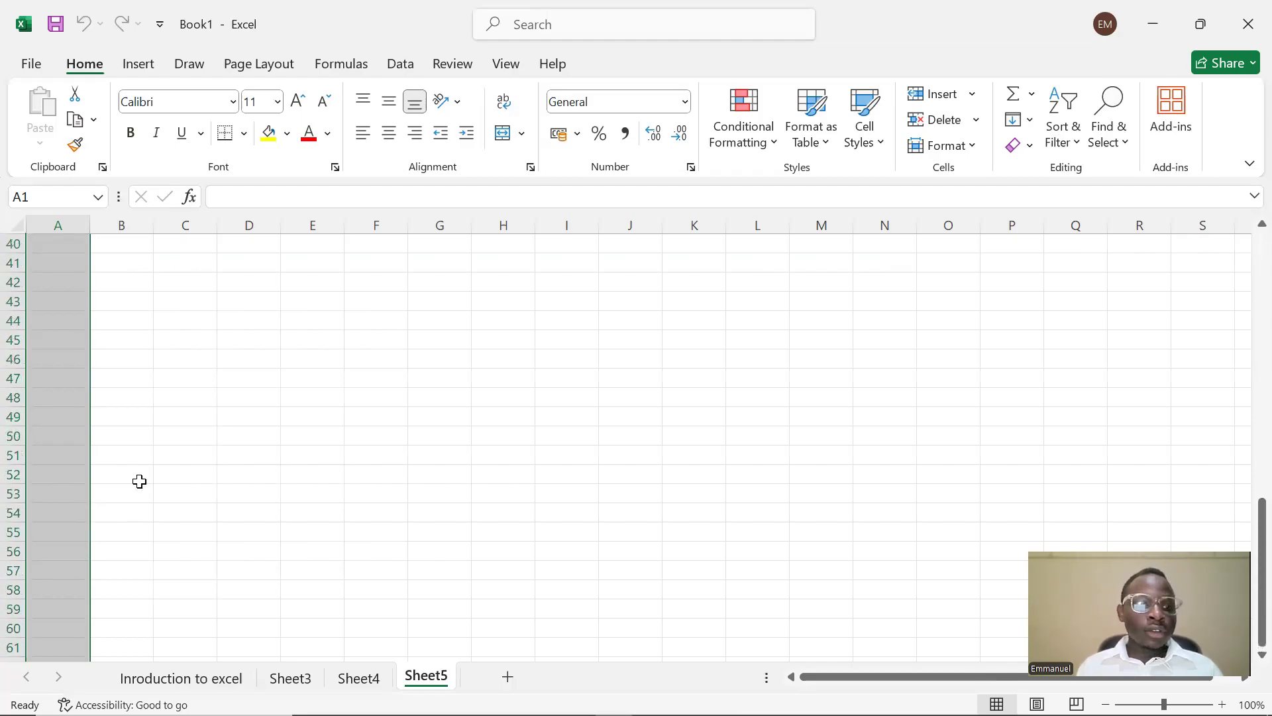
pyautogui.scroll(1, 133, 480)
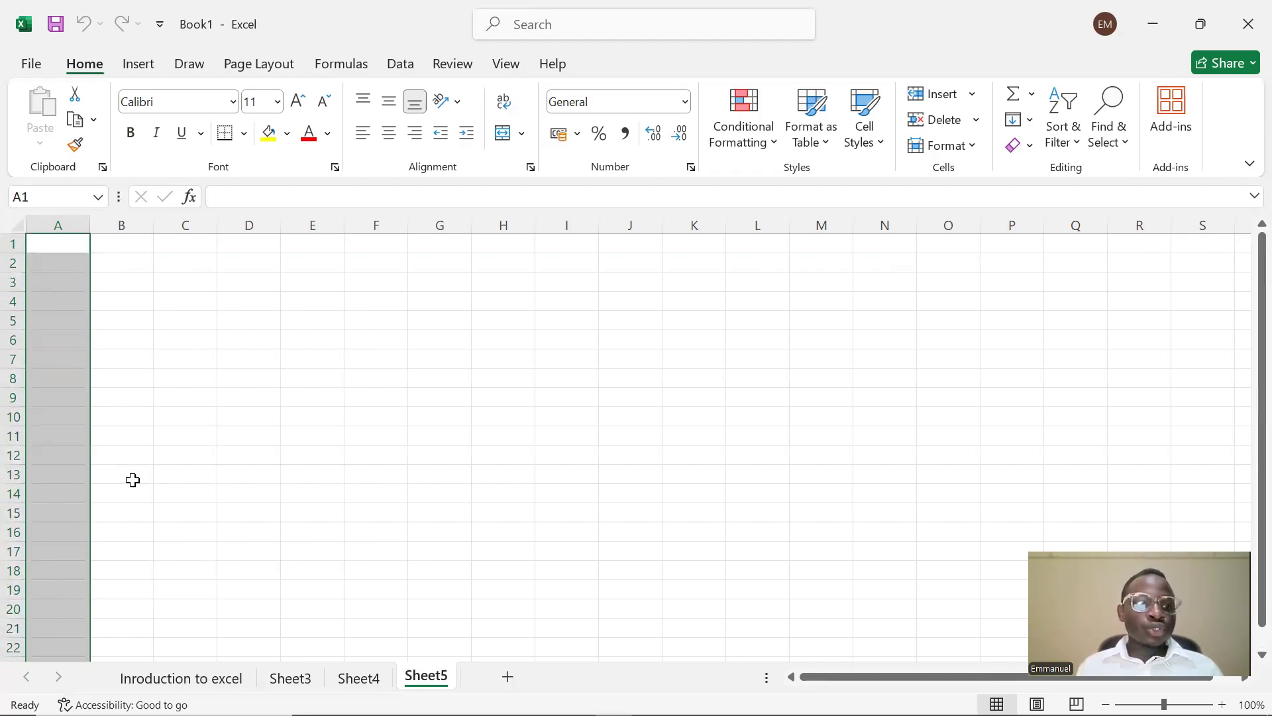
# - Enter the number 20 in cell A1
pyautogui.click(72, 260)
pyautogui.click(73, 244)
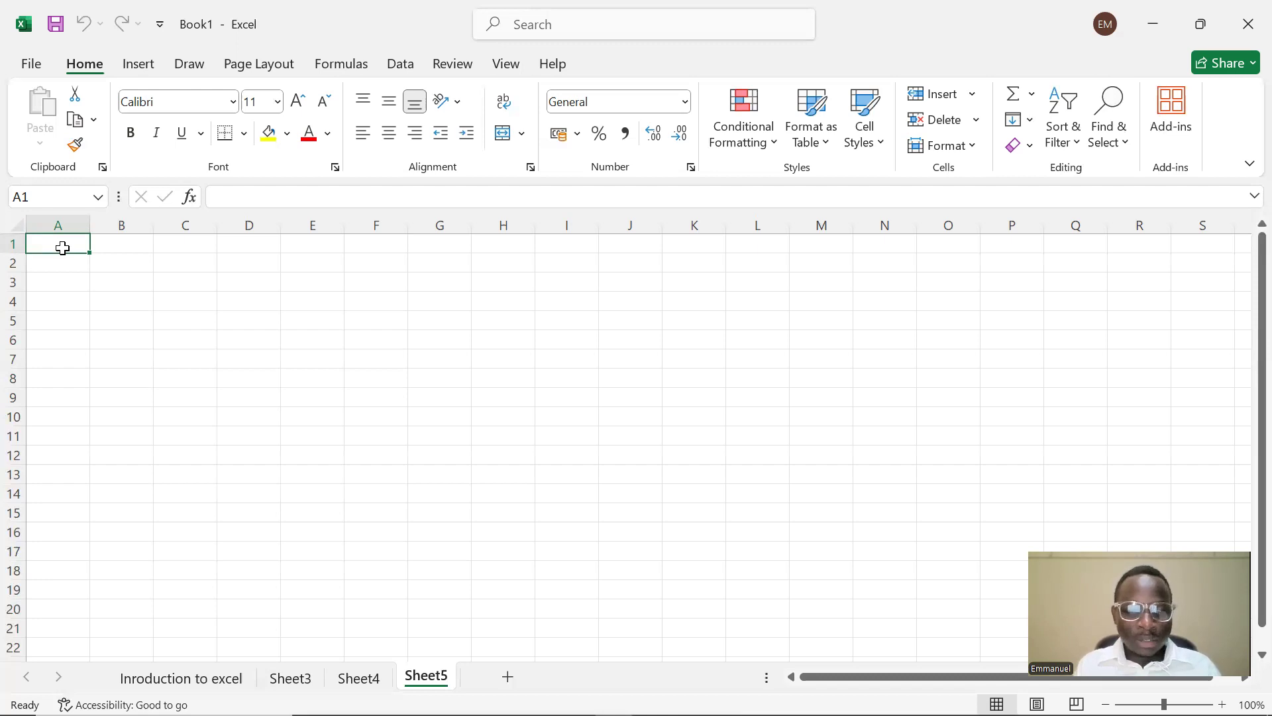
pyautogui.write('20')
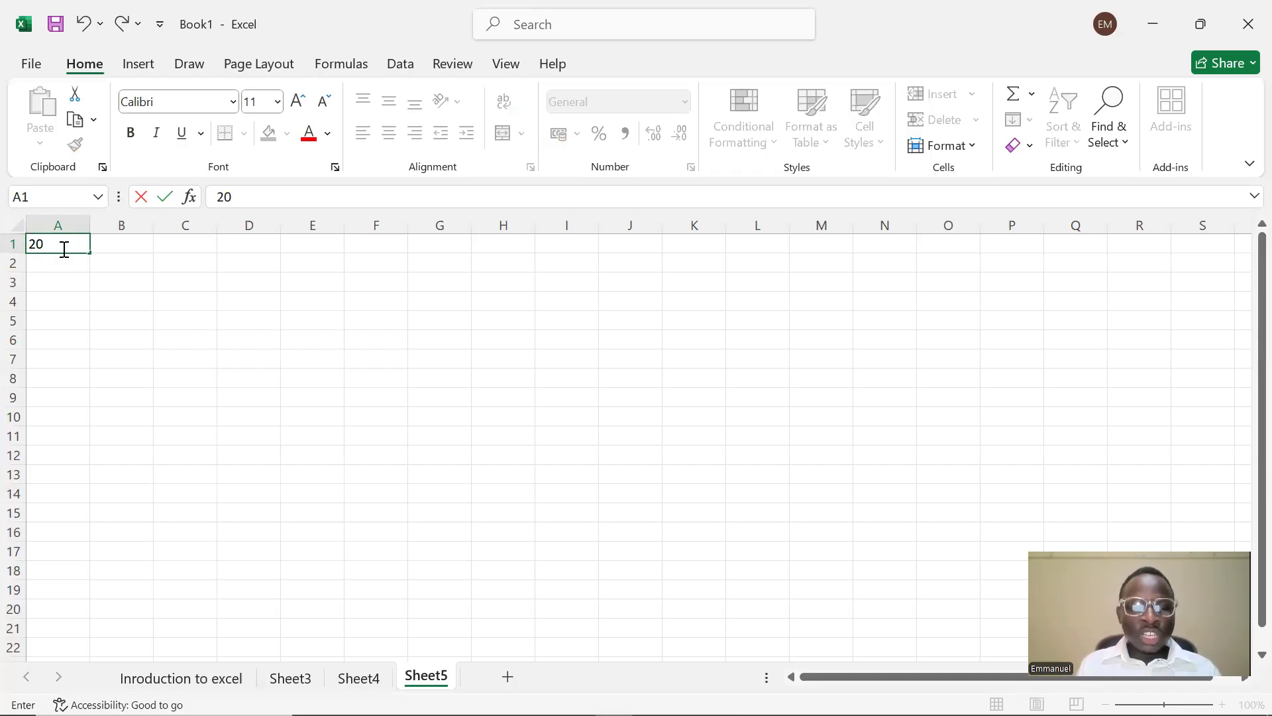
pyautogui.press('Return')
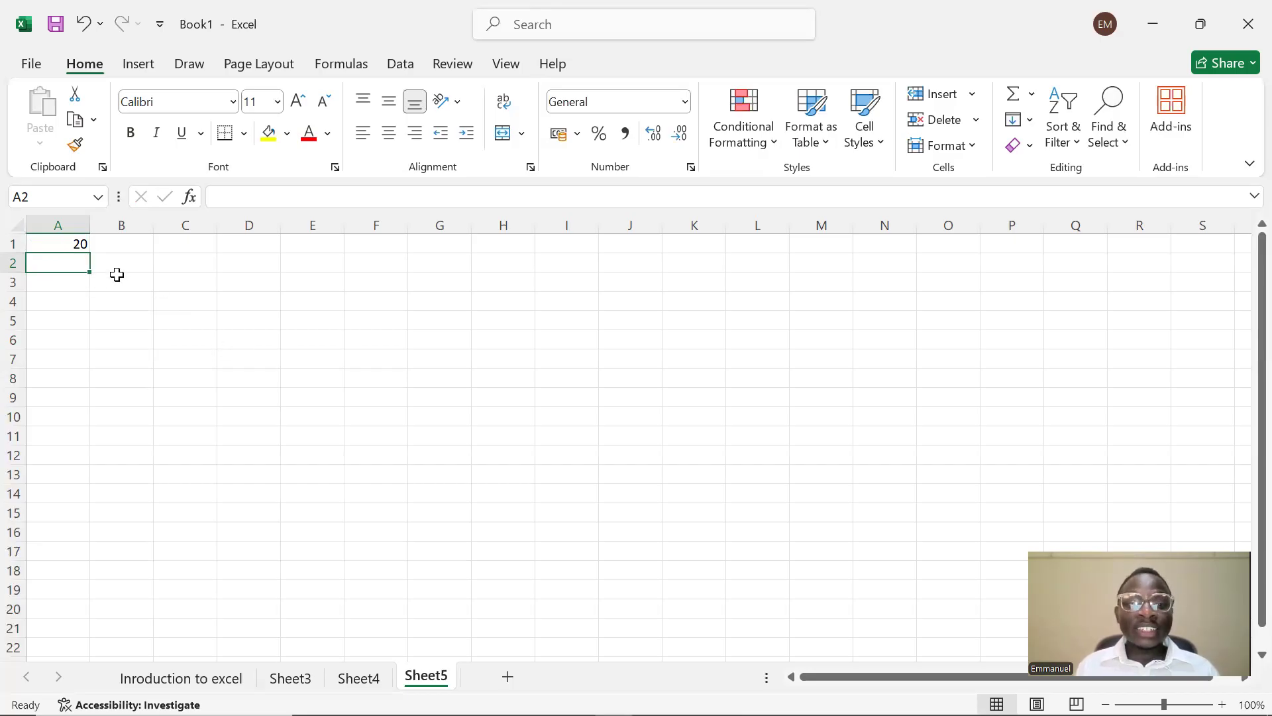
# - Enter the numbers 30, 40 and 50 in cells A2, A3 and A4
pyautogui.click(71, 245)
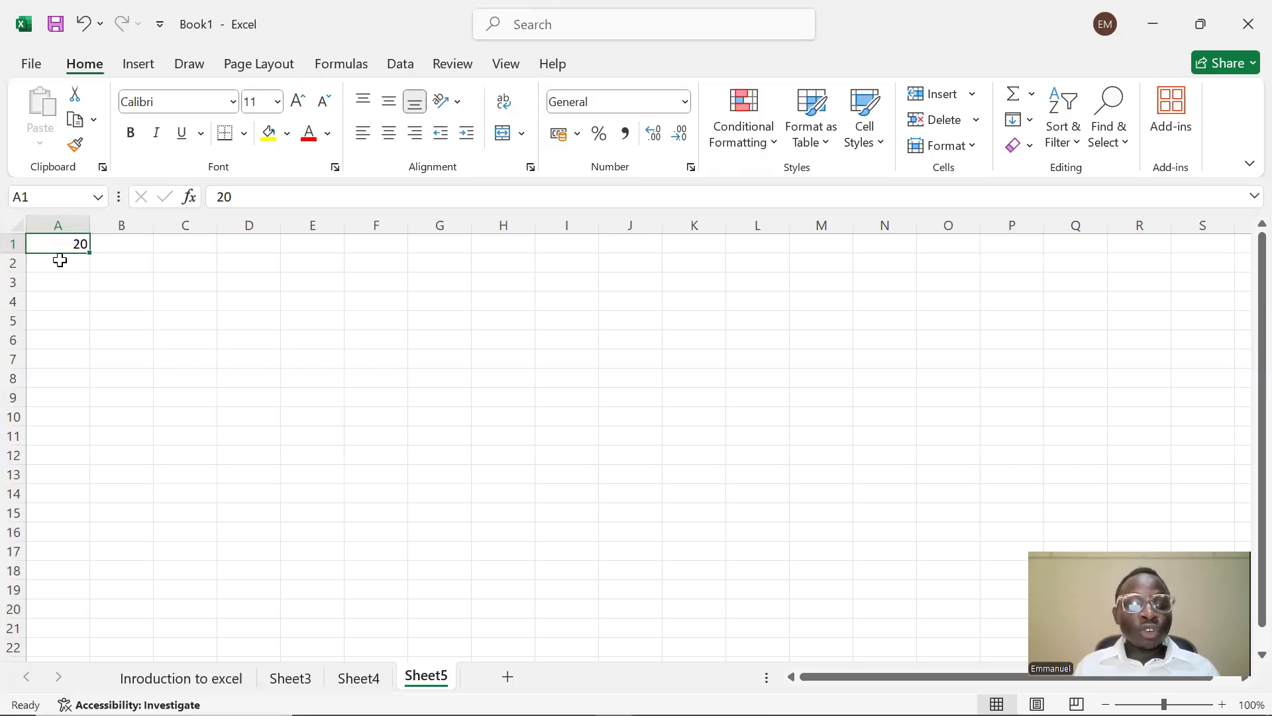
pyautogui.click(60, 262)
pyautogui.click(65, 247)
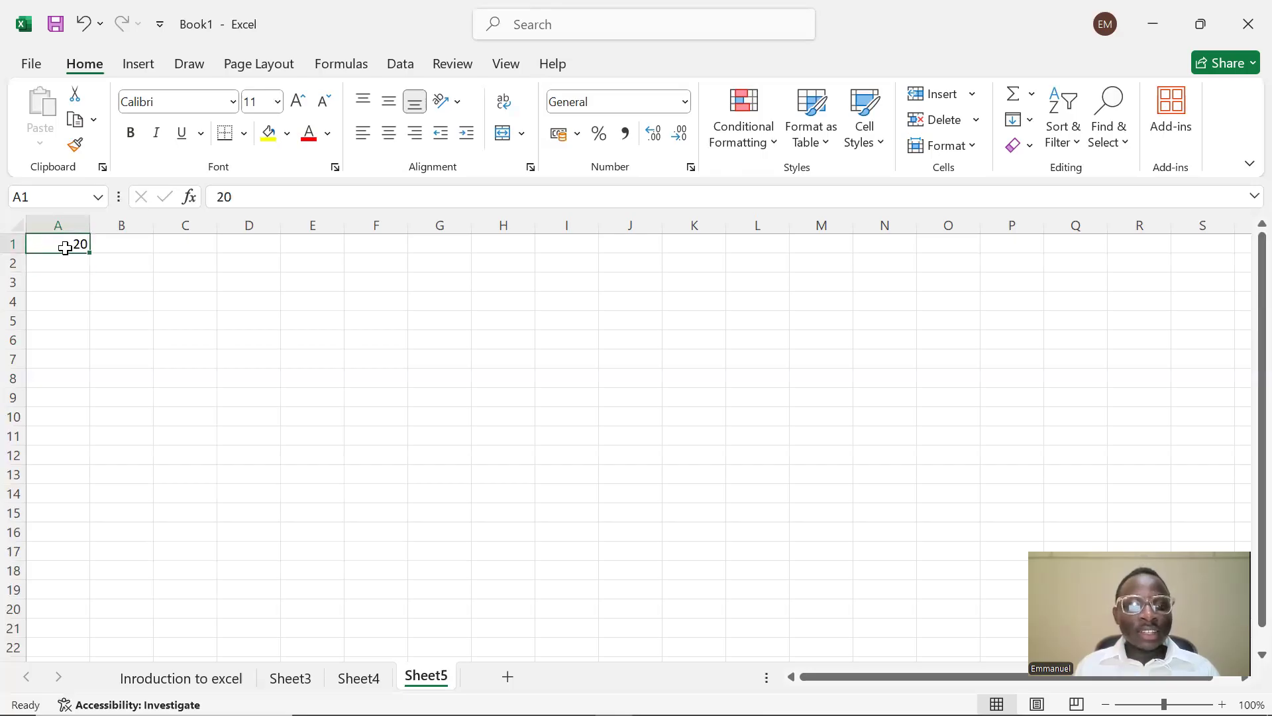
pyautogui.press('Return')
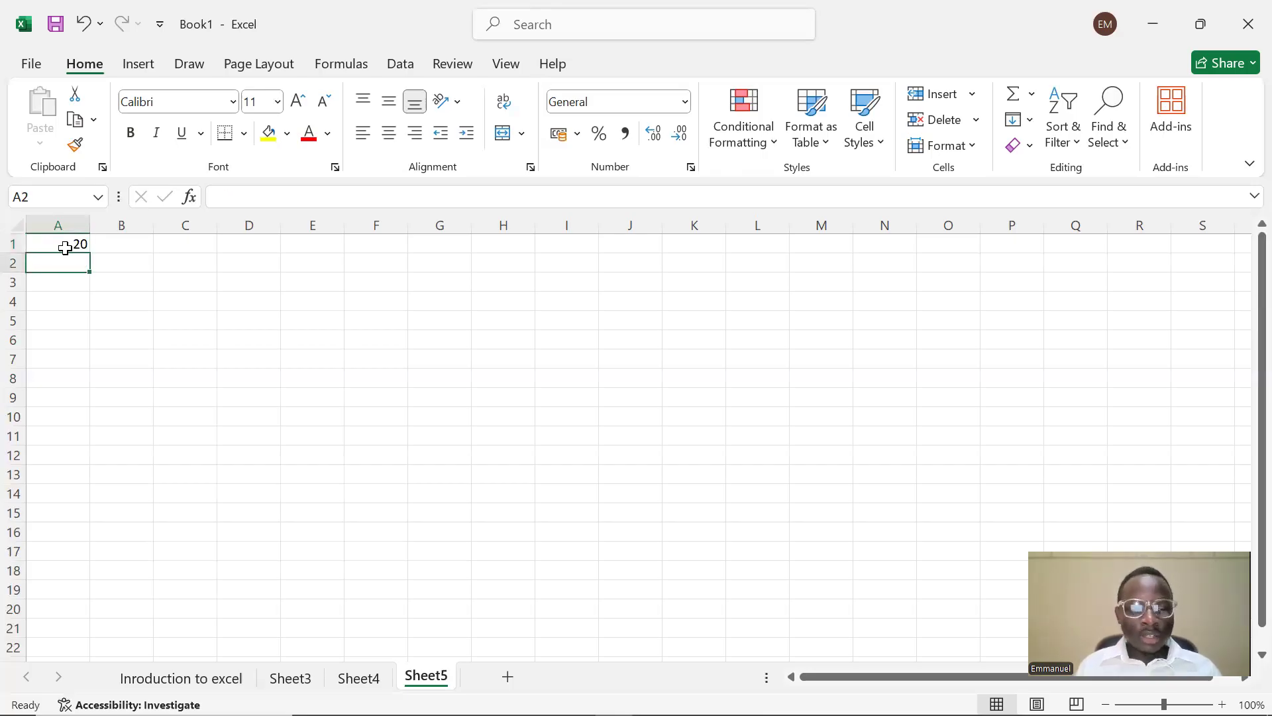
pyautogui.write('30')
pyautogui.press('Return')
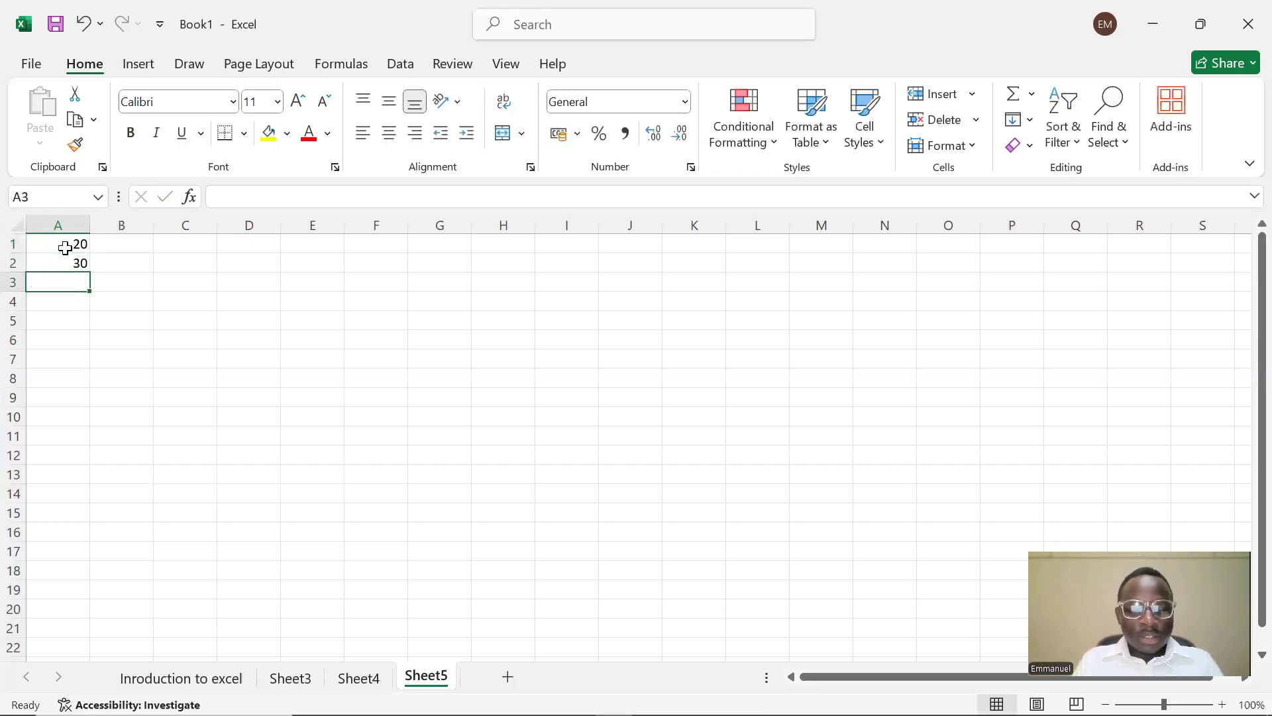
pyautogui.write('40')
pyautogui.press('Return')
pyautogui.write('50')
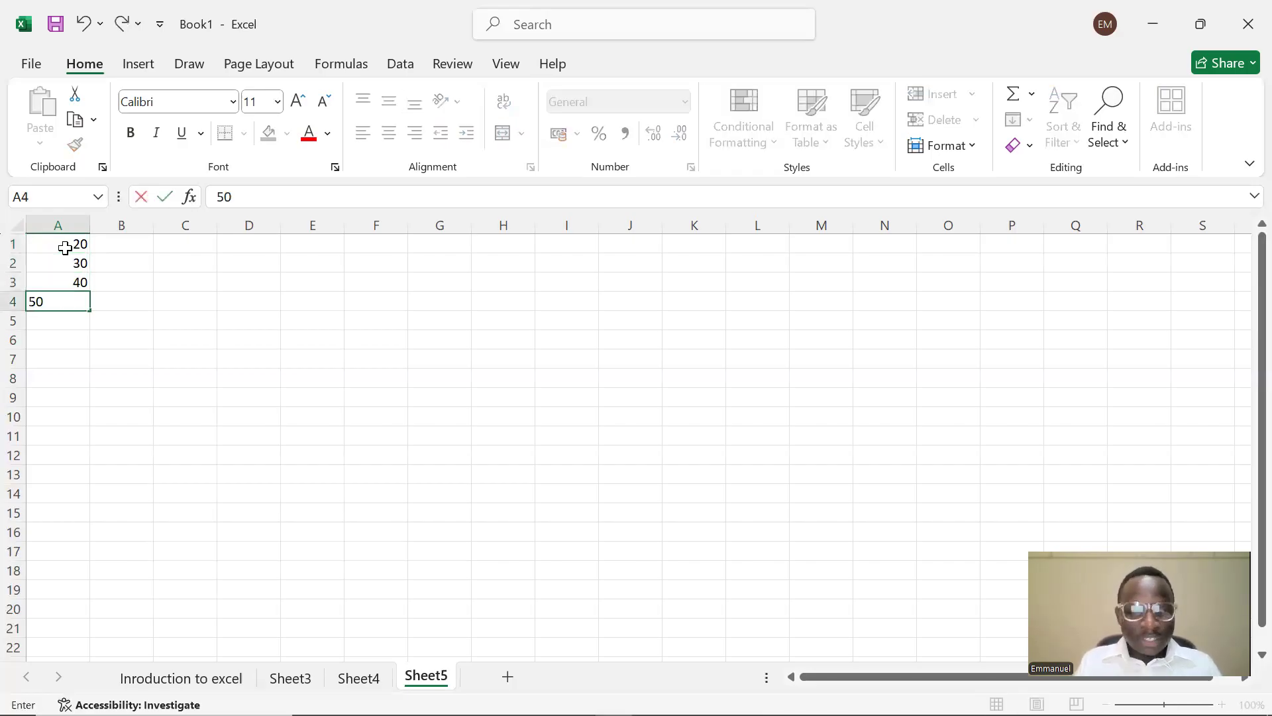
pyautogui.press('Return')
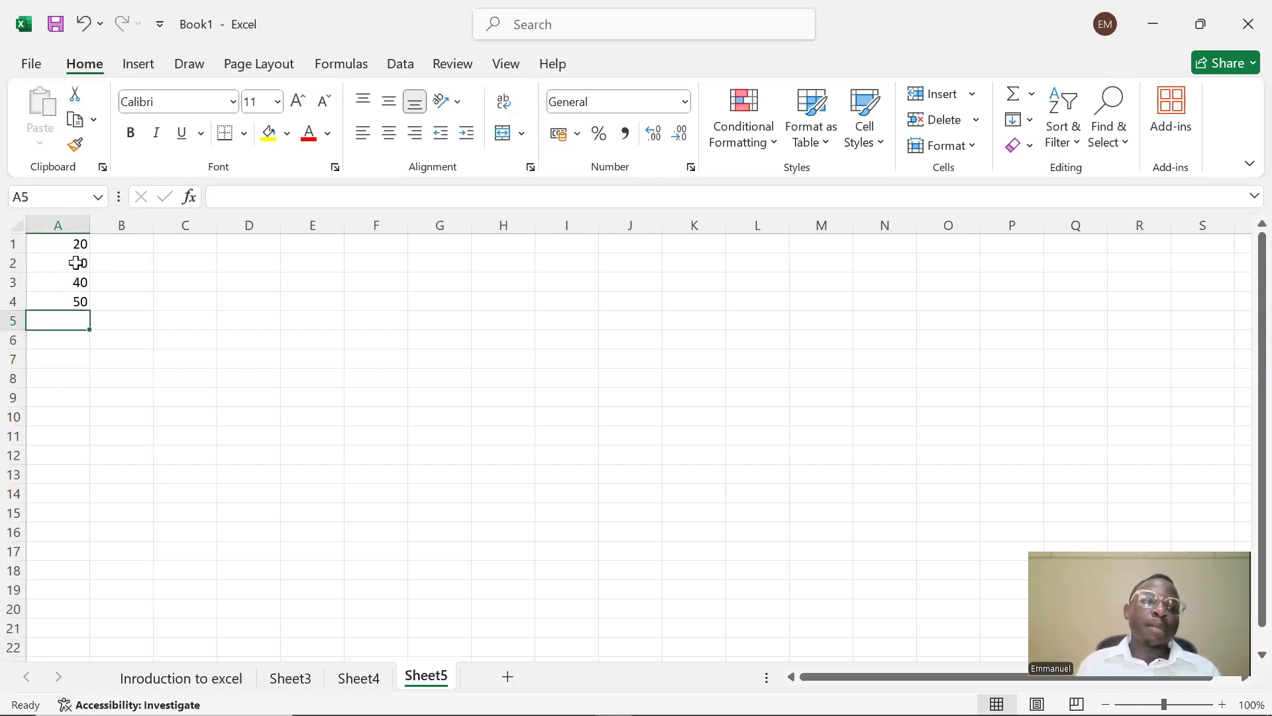
# - Step across row 1 from cell A1 to cell D1 to examine moving between adjacent cells
pyautogui.click(82, 244)
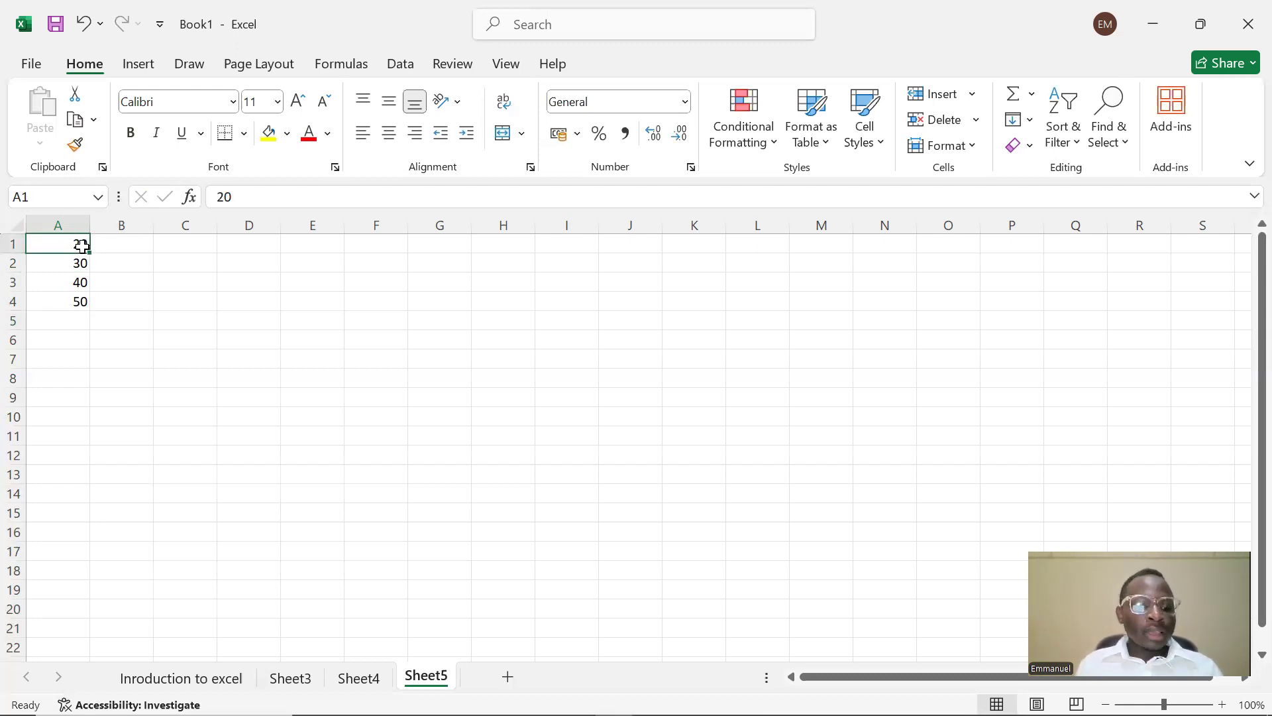
pyautogui.press('Right')
pyautogui.click(56, 242)
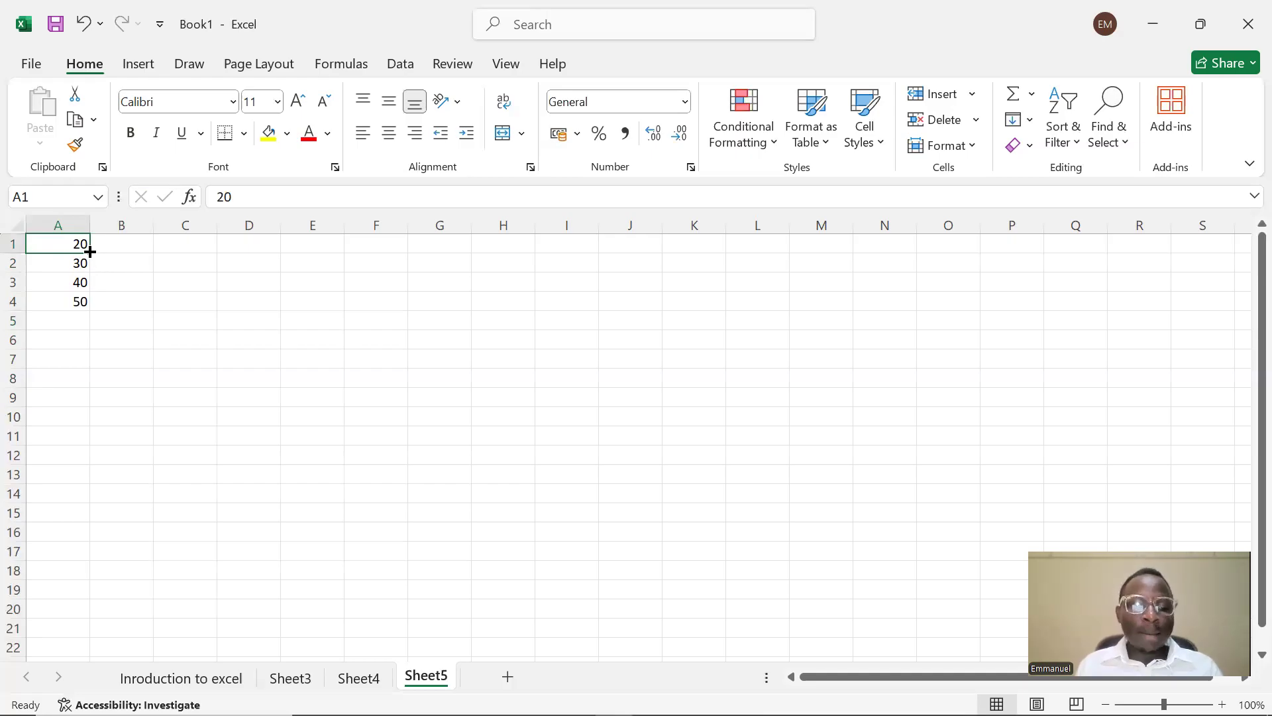
pyautogui.press('Right')
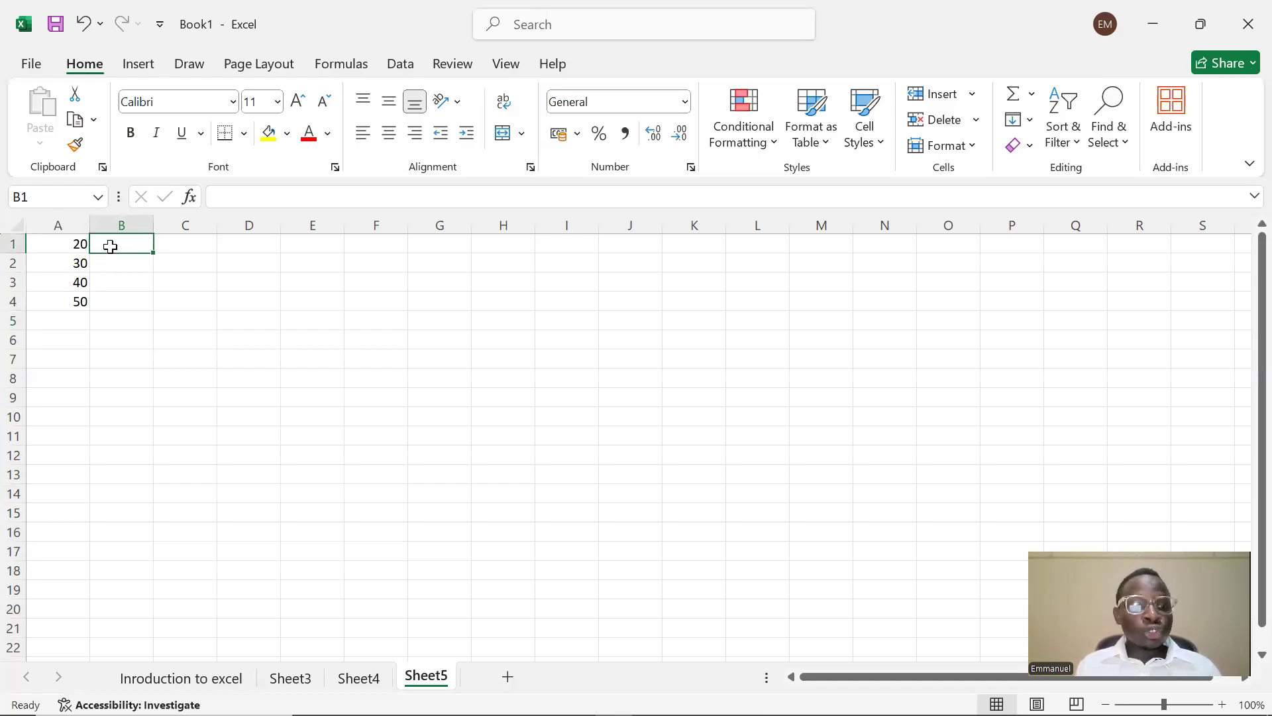
pyautogui.press('Right')
pyautogui.press('Right')
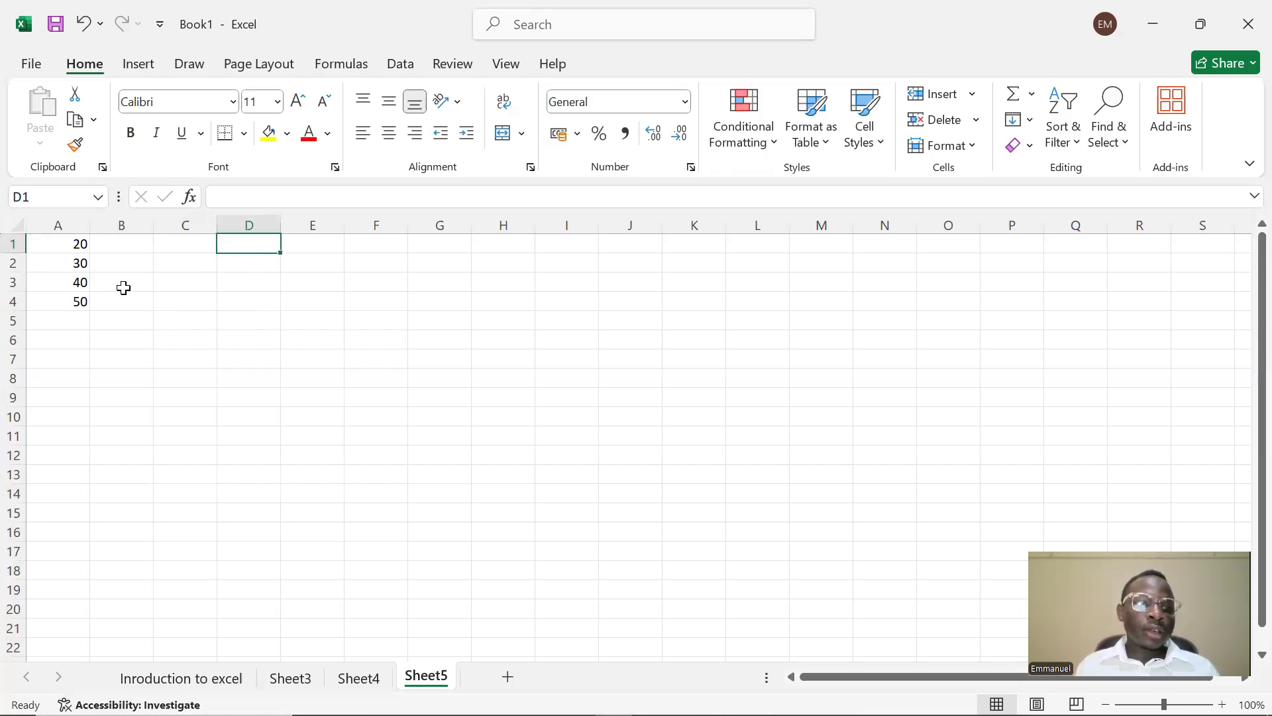
# - Enter the number 20 in cell A5
pyautogui.click(66, 326)
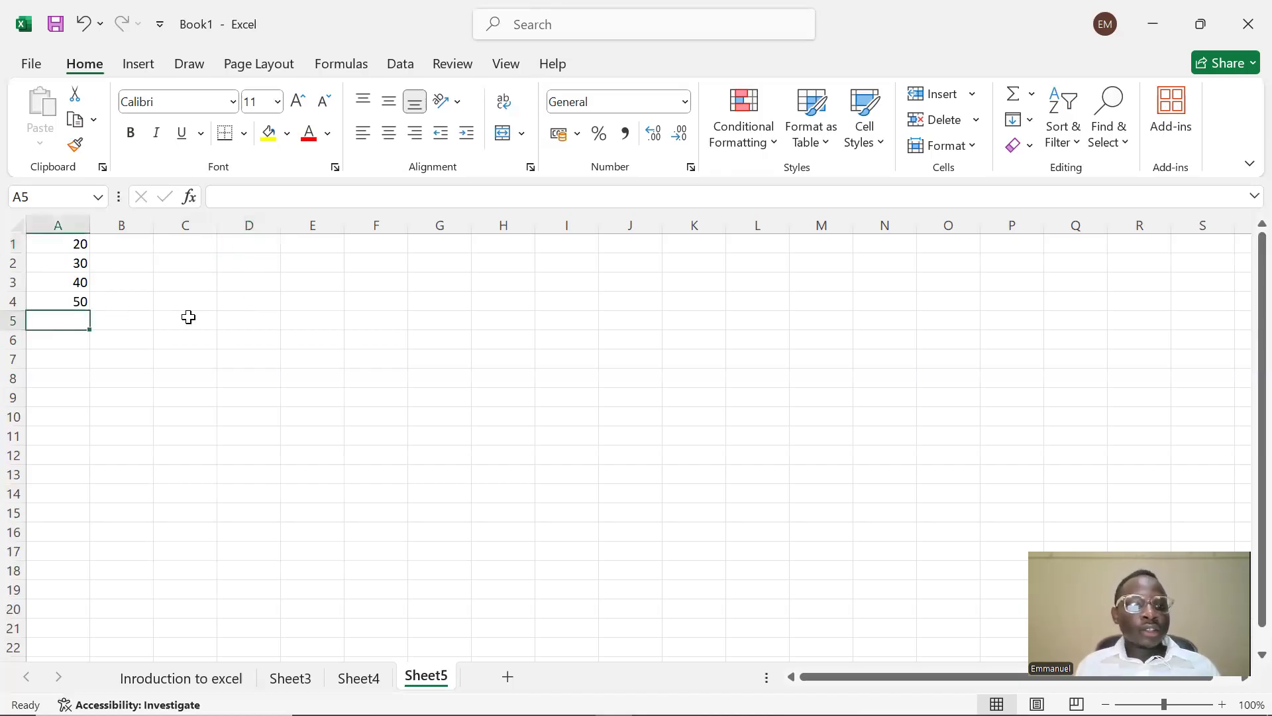
pyautogui.click(242, 197)
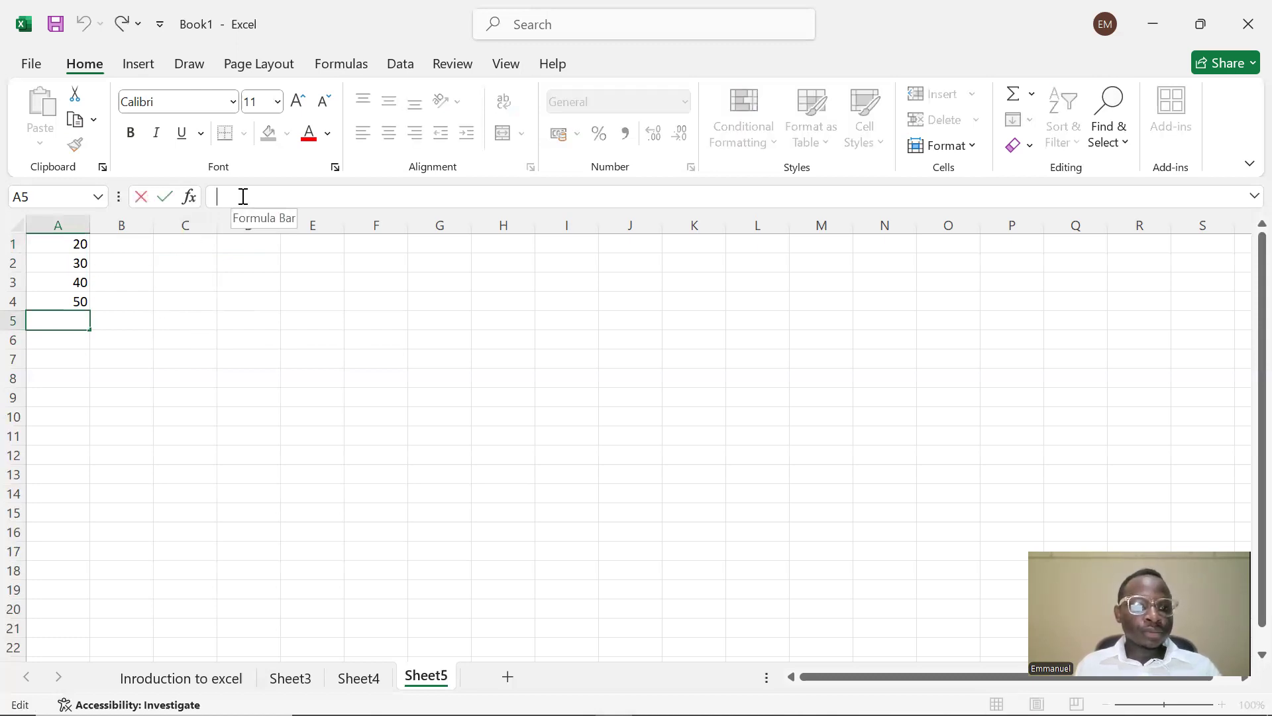
pyautogui.write('20')
pyautogui.press('Return')
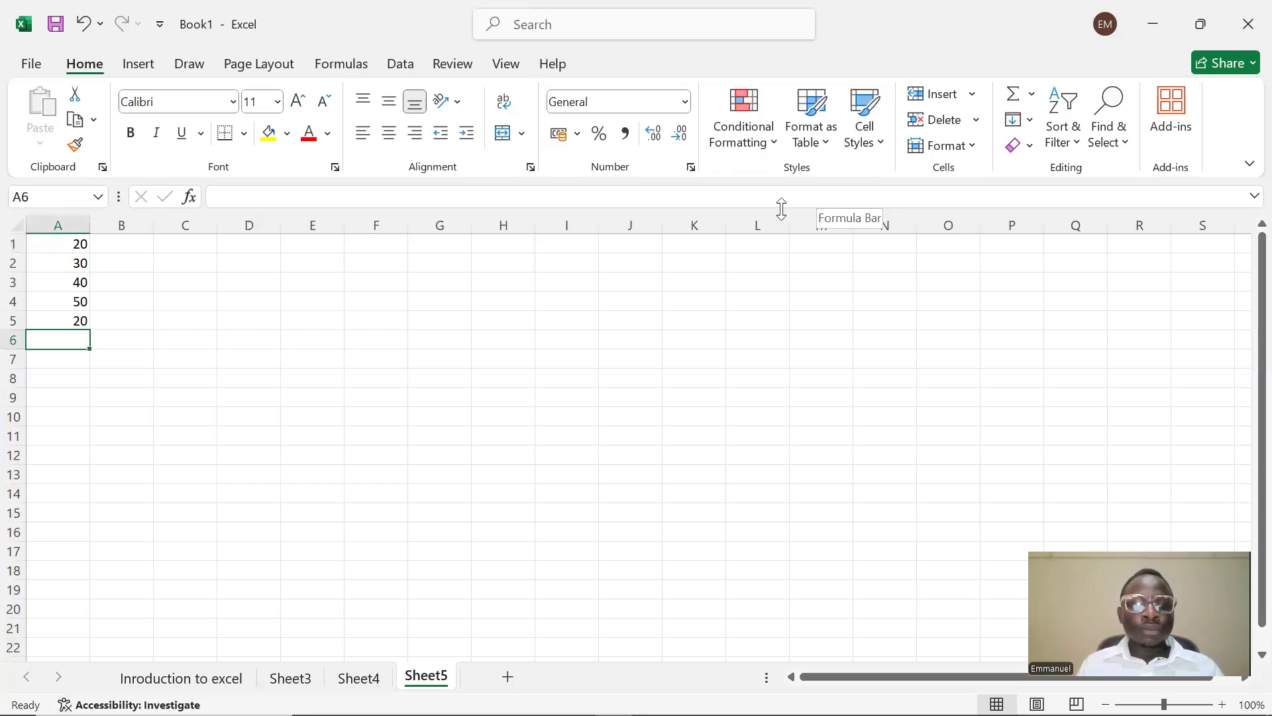
# - Leave cell A6 empty and enter the number 20 in cell A7
pyautogui.click(448, 194)
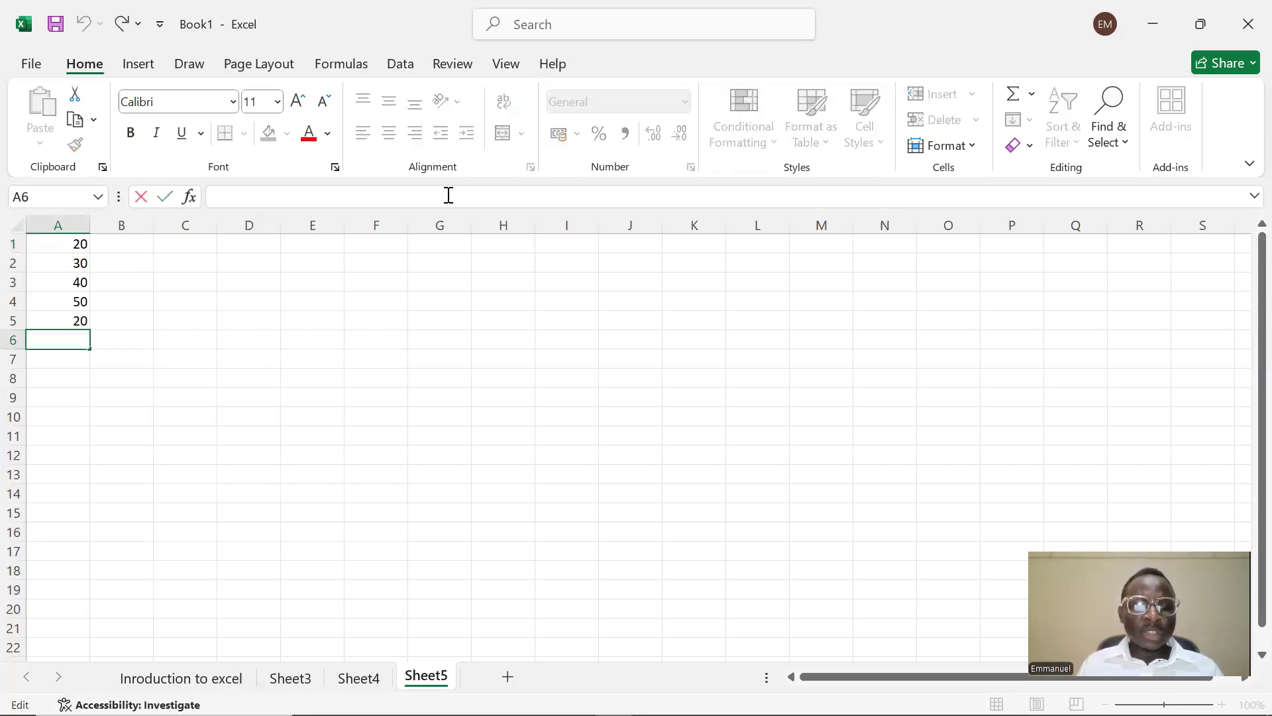
pyautogui.click(71, 360)
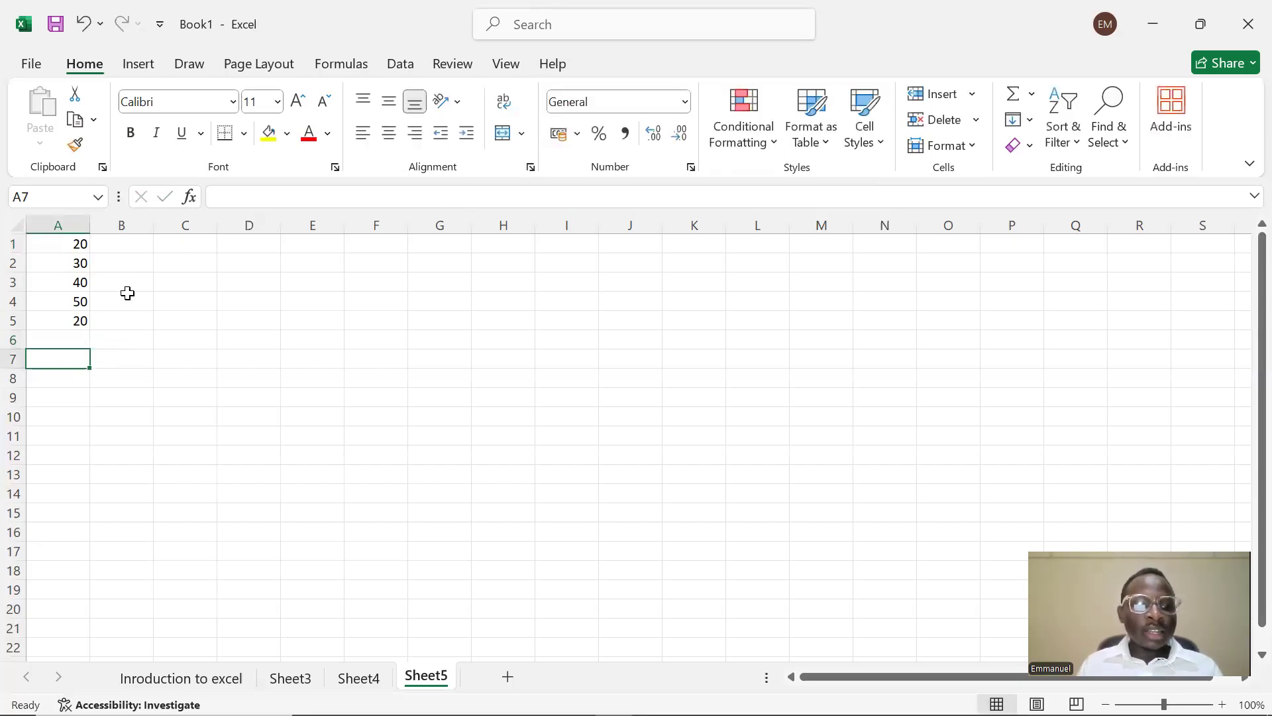
pyautogui.click(225, 198)
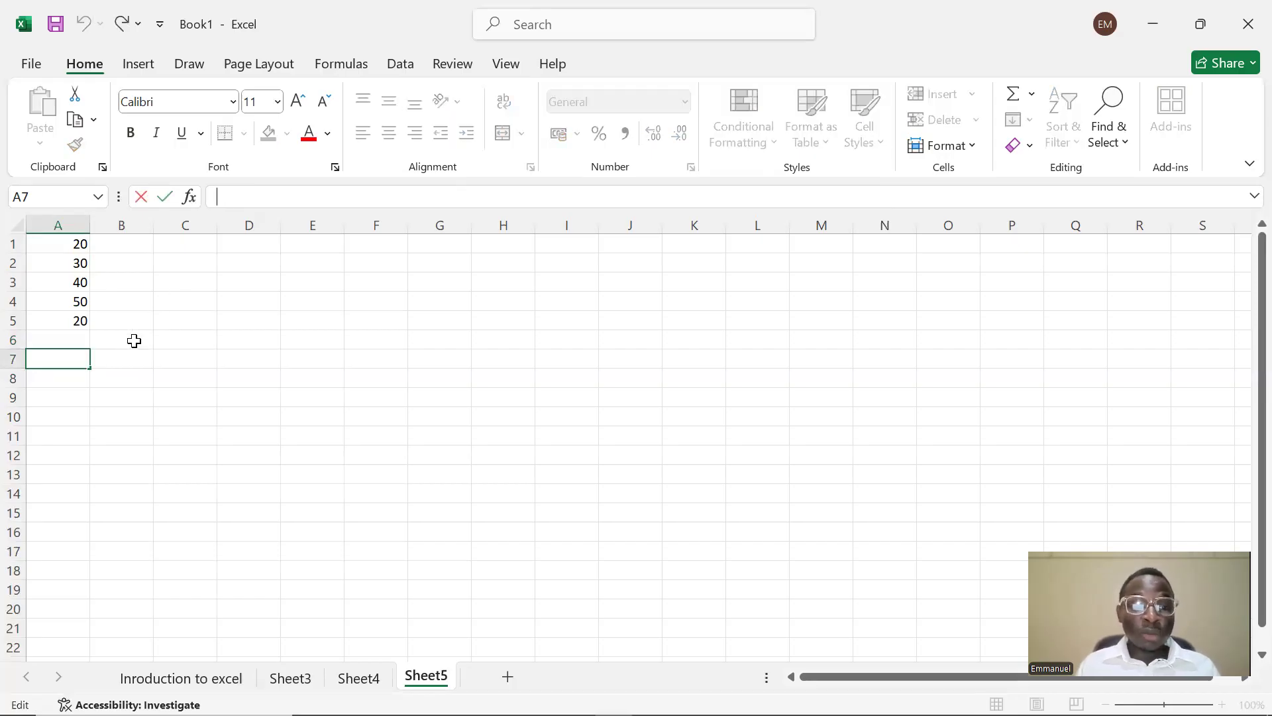
pyautogui.write('20')
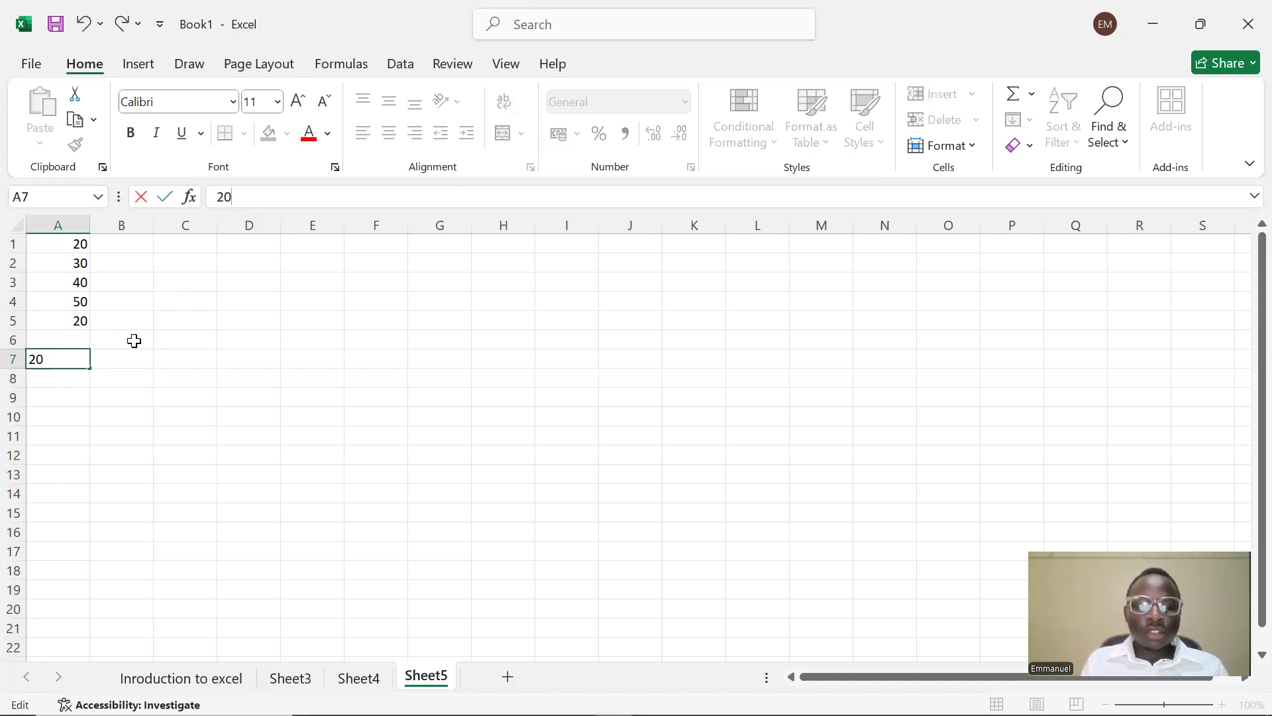
pyautogui.press('Return')
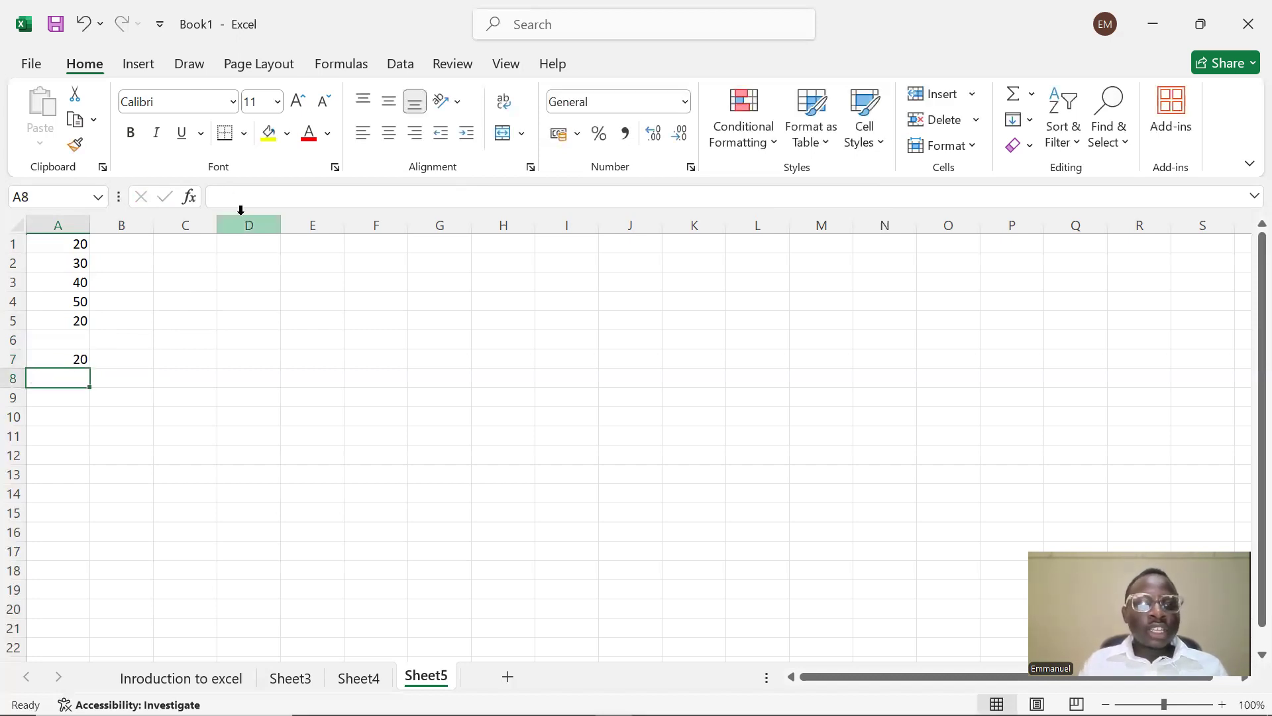
# - Compare the value shown inside cell A7 with its content in the formula bar
pyautogui.click(248, 194)
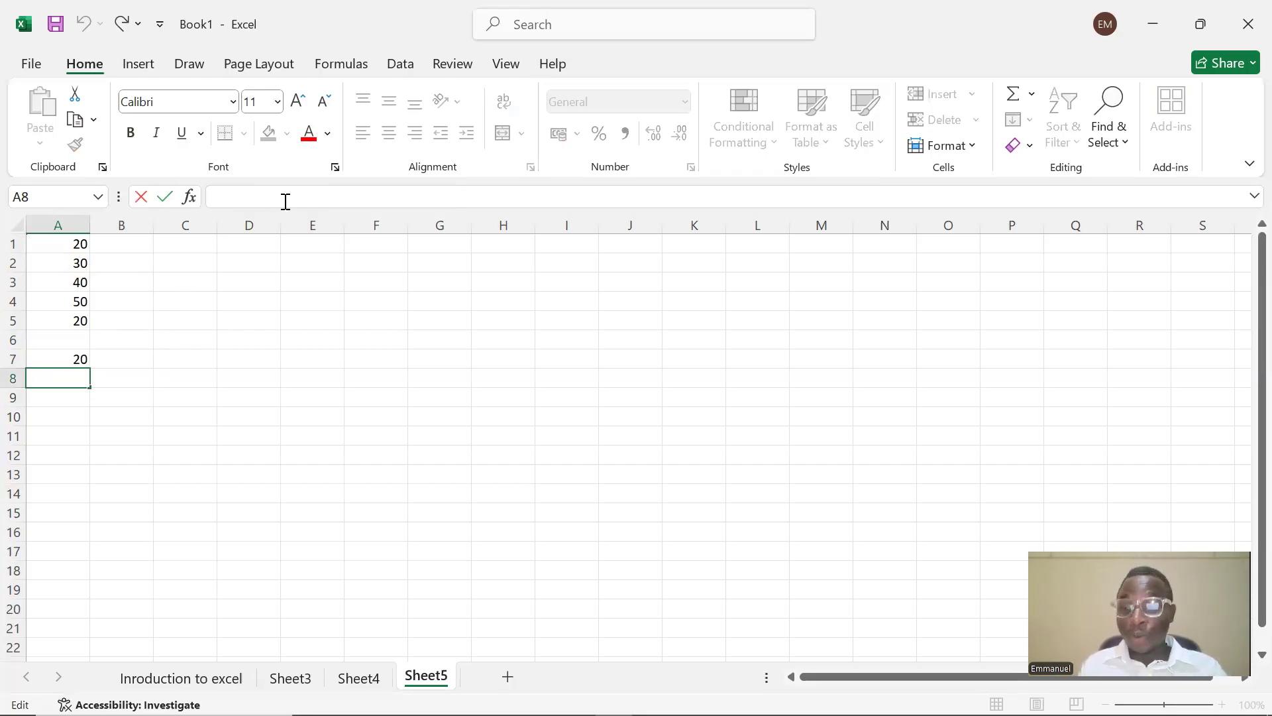
pyautogui.click(65, 359)
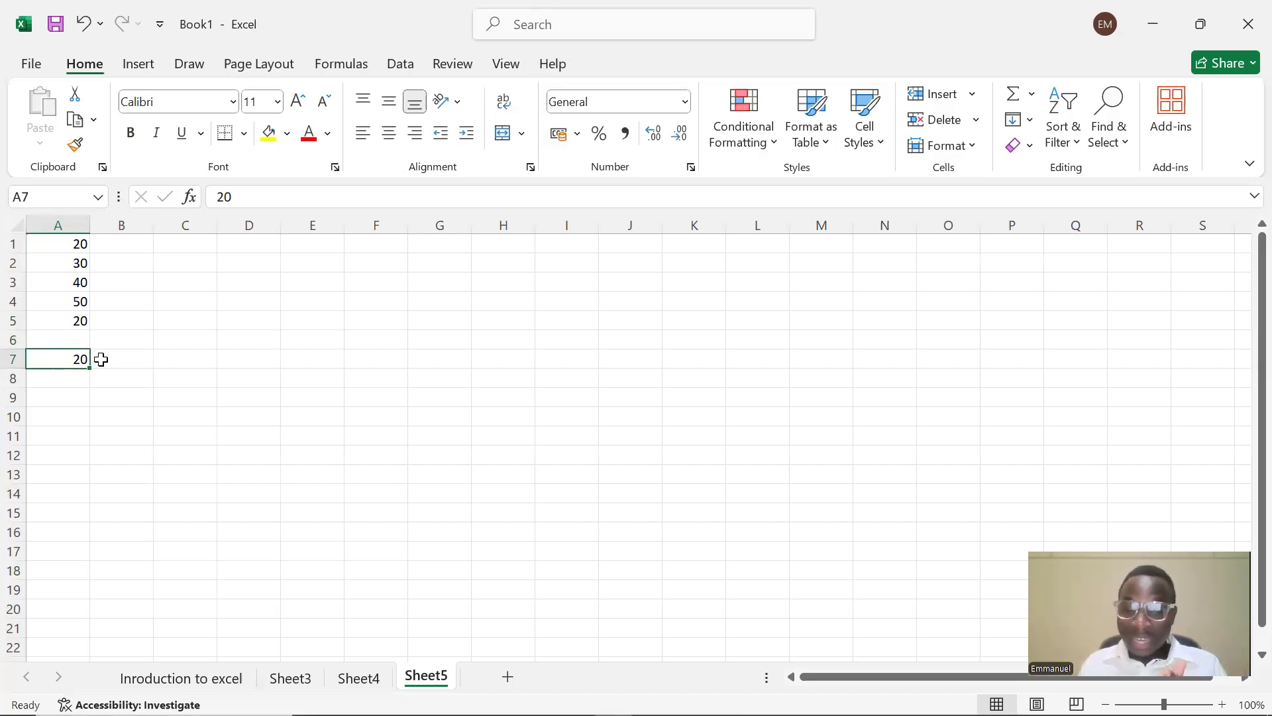
pyautogui.doubleClick(37, 358)
pyautogui.moveTo(38, 357); pyautogui.dragTo(76, 361)
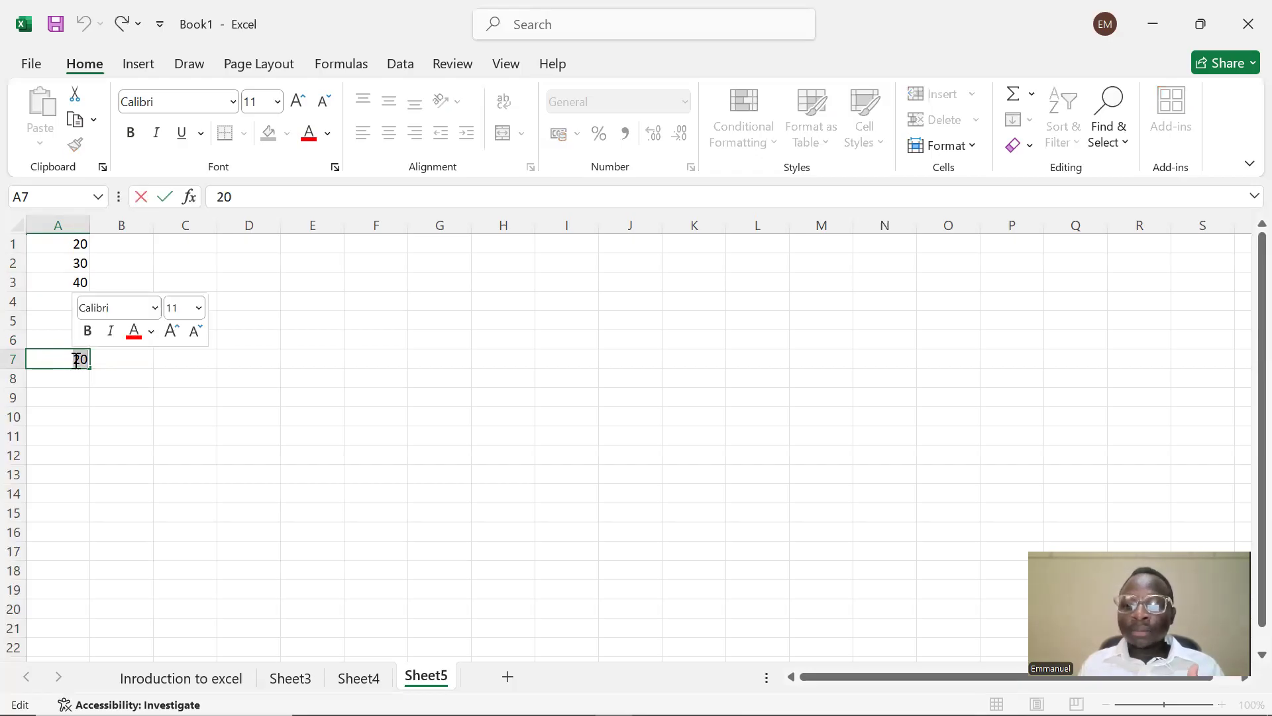
pyautogui.click(255, 200)
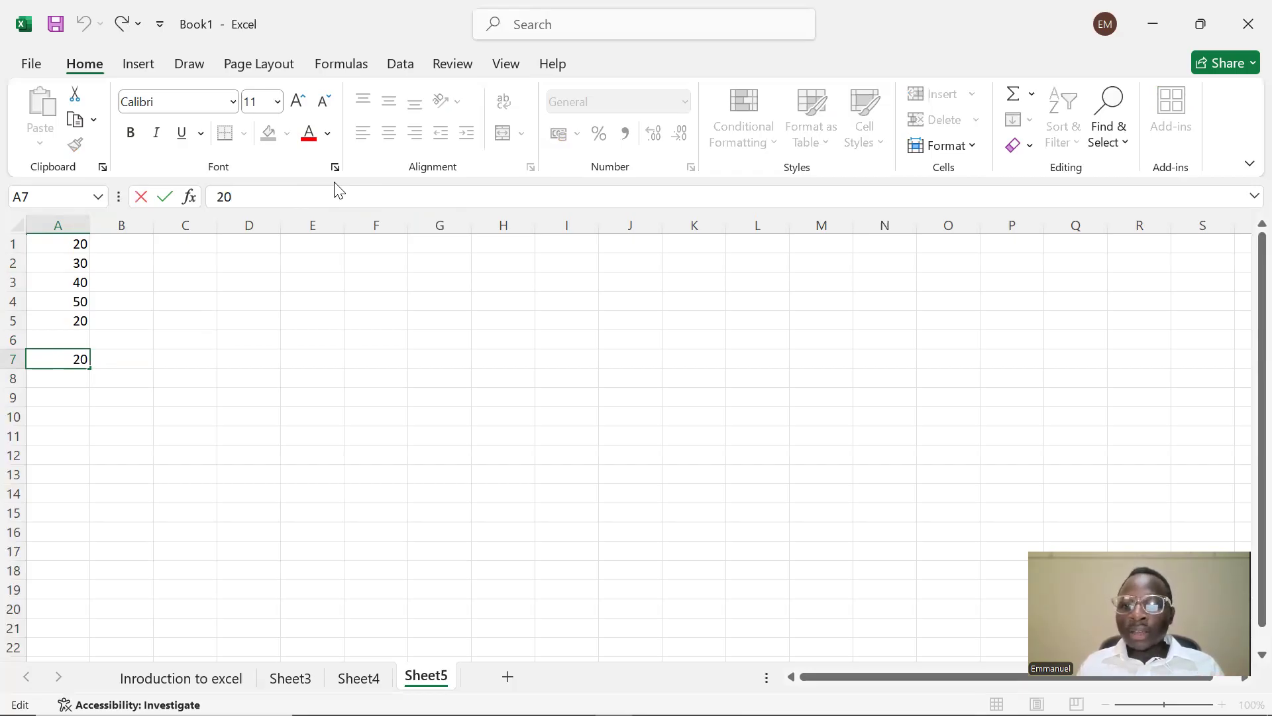
# - Replace the content of cell A7 with "huhuhfieifeodjcojdojvodjojcodjscdojocdosjoj dsojxco doxj" and wrap the text within the cell
pyautogui.doubleClick(80, 359)
pyautogui.write('huhuhfieifeodjco')
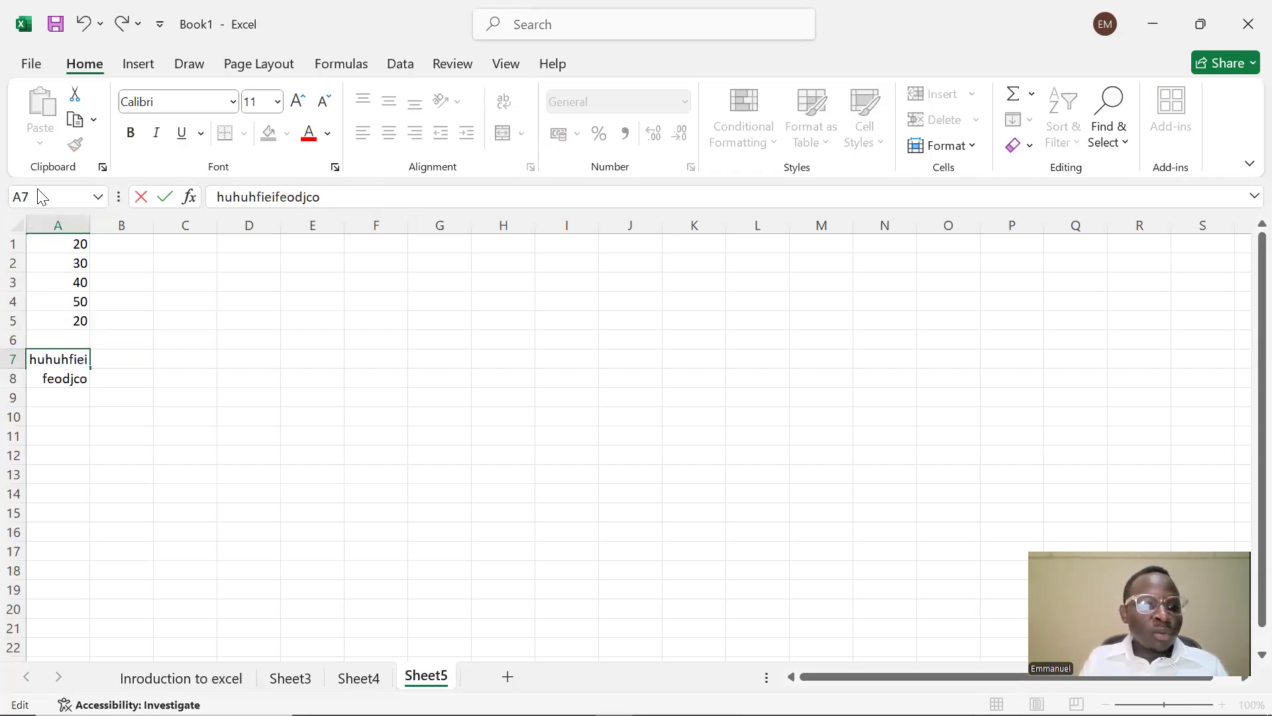
pyautogui.write('jdojvodjojcodjscdojocdosjoj')
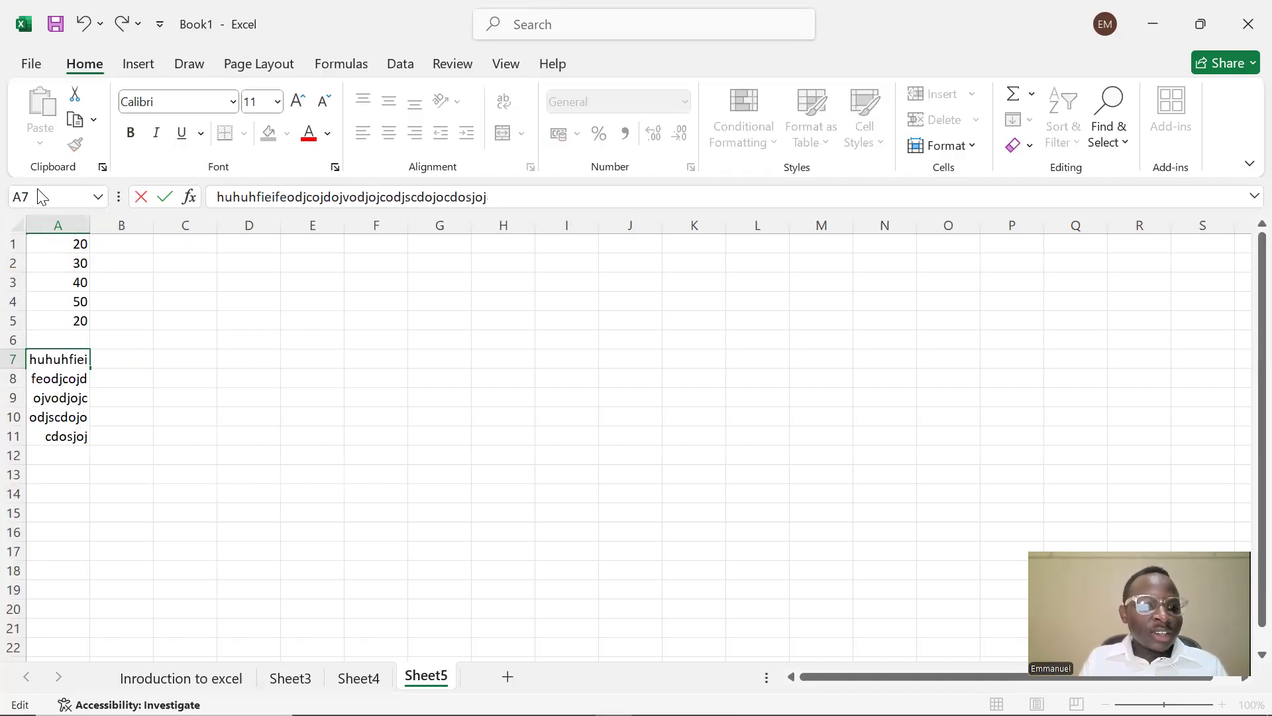
pyautogui.write(' dsojxco doxj')
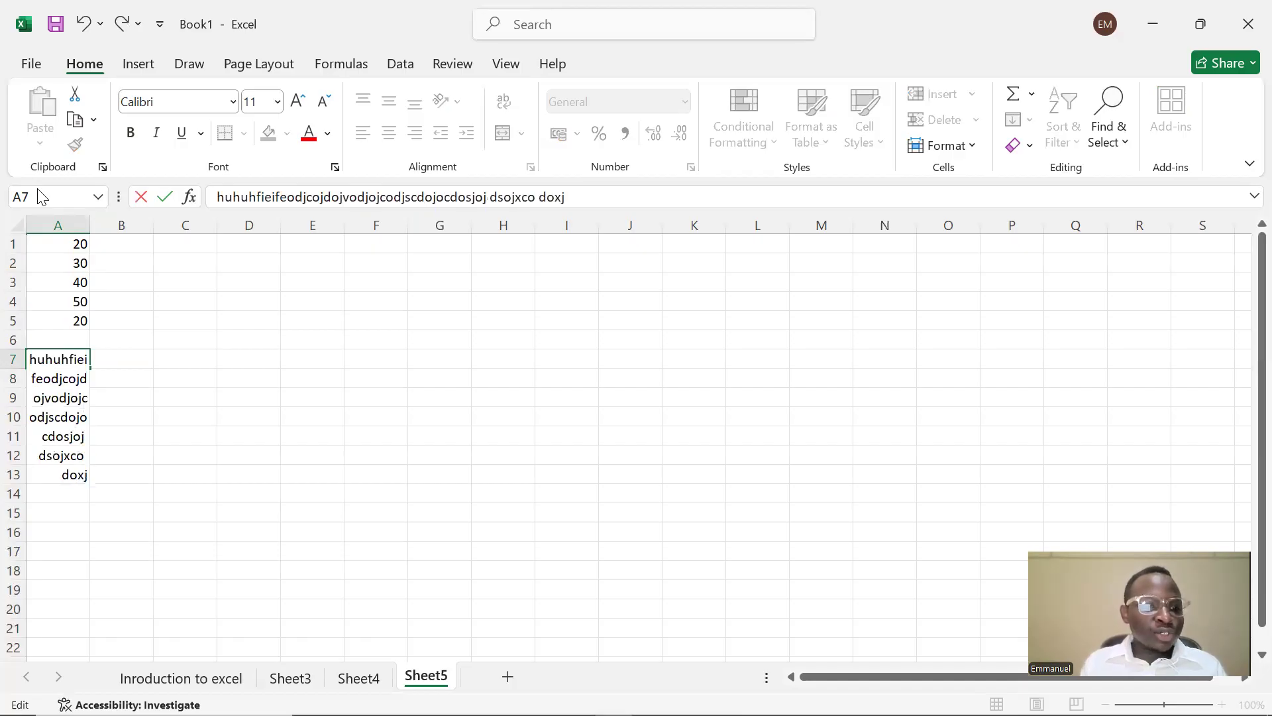
pyautogui.click(142, 358)
pyautogui.click(202, 452)
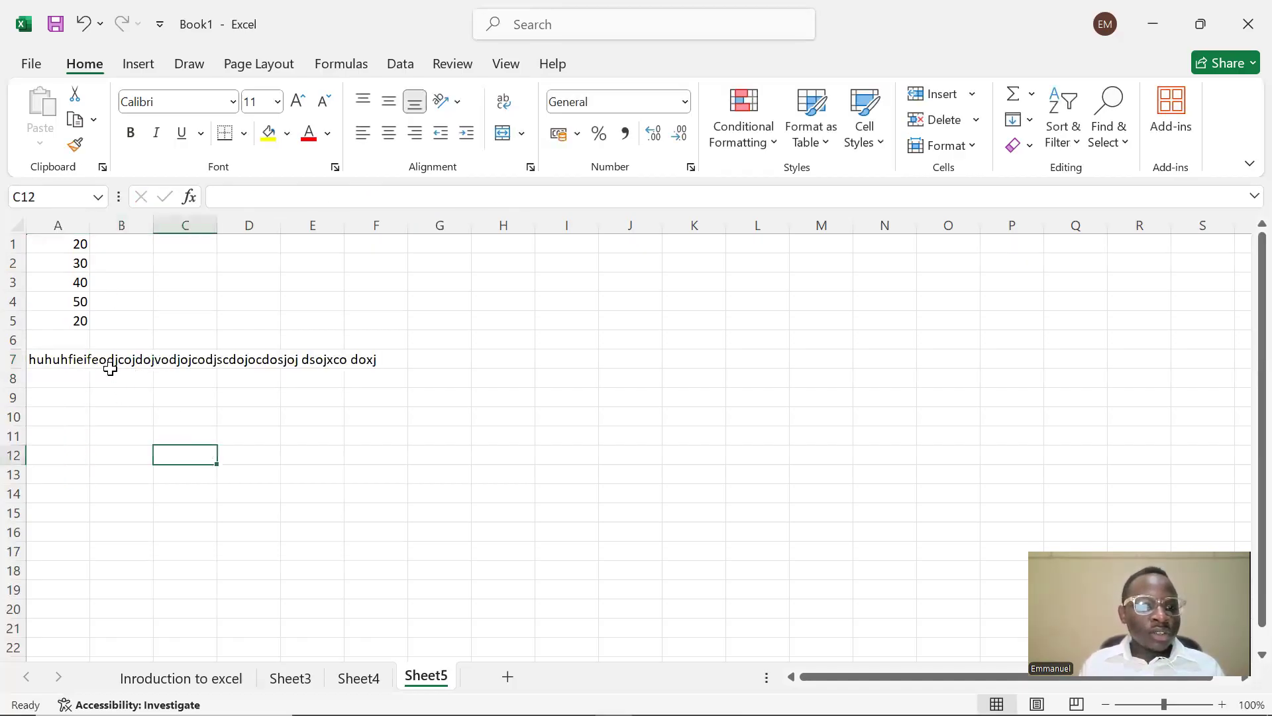
pyautogui.click(62, 358)
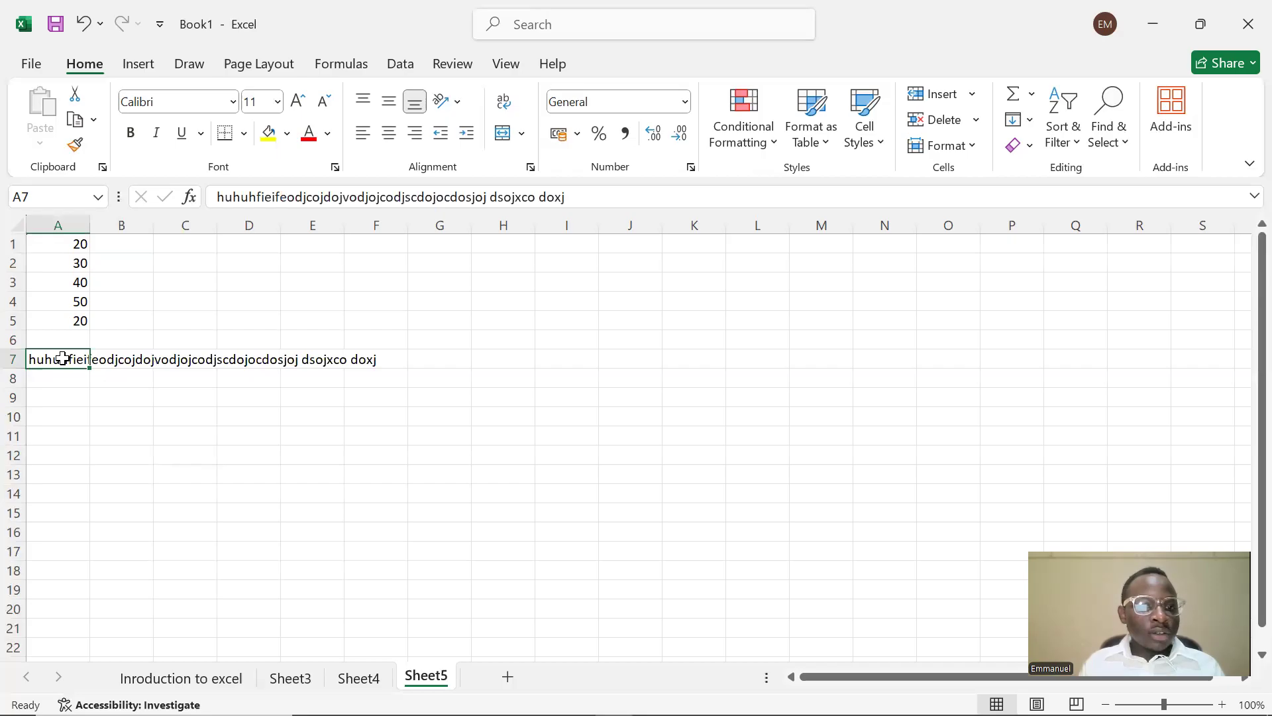
pyautogui.click(510, 108)
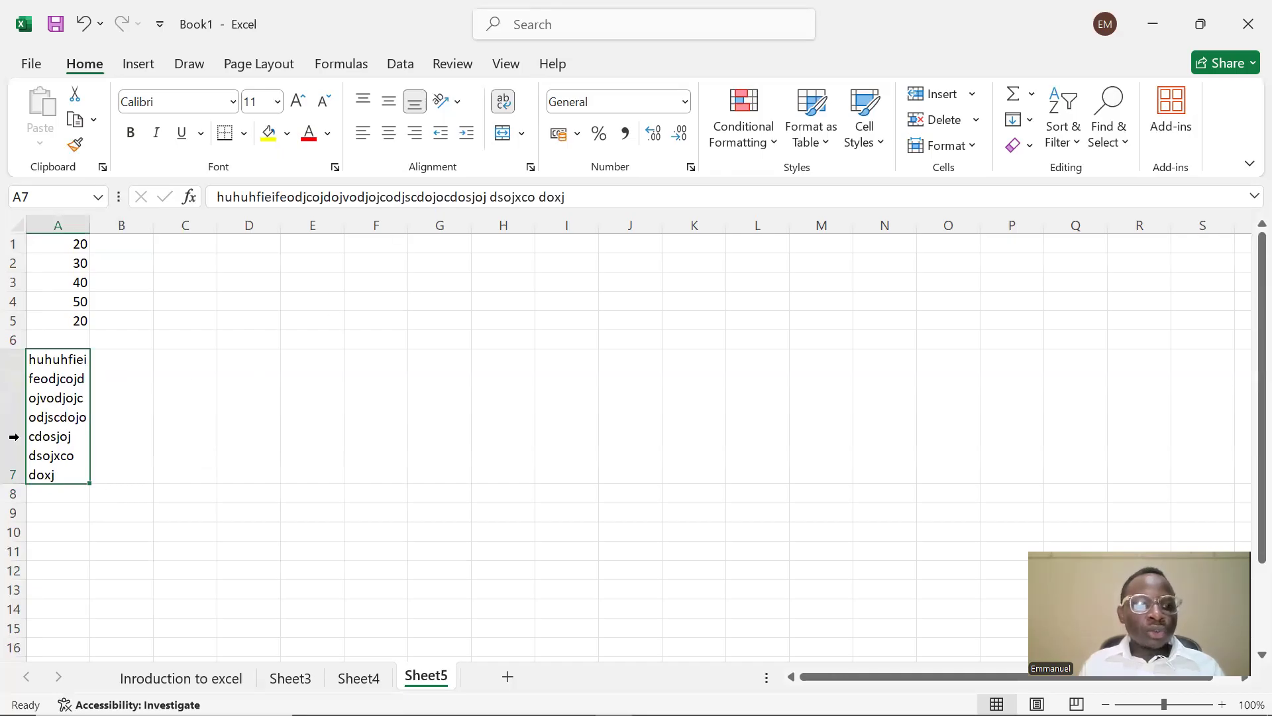
# - Examine the full content of cell A7, and of cells A5 up to A1, in the formula bar
pyautogui.moveTo(585, 197); pyautogui.dragTo(165, 197)
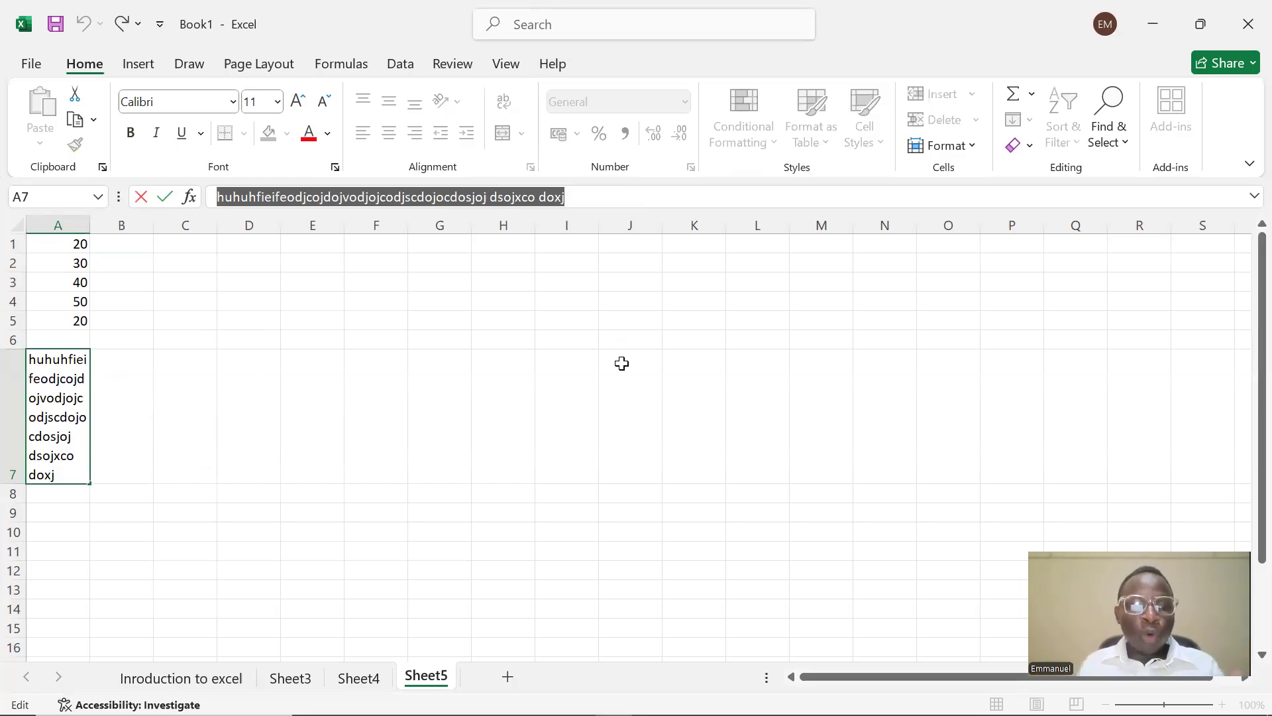
pyautogui.click(77, 324)
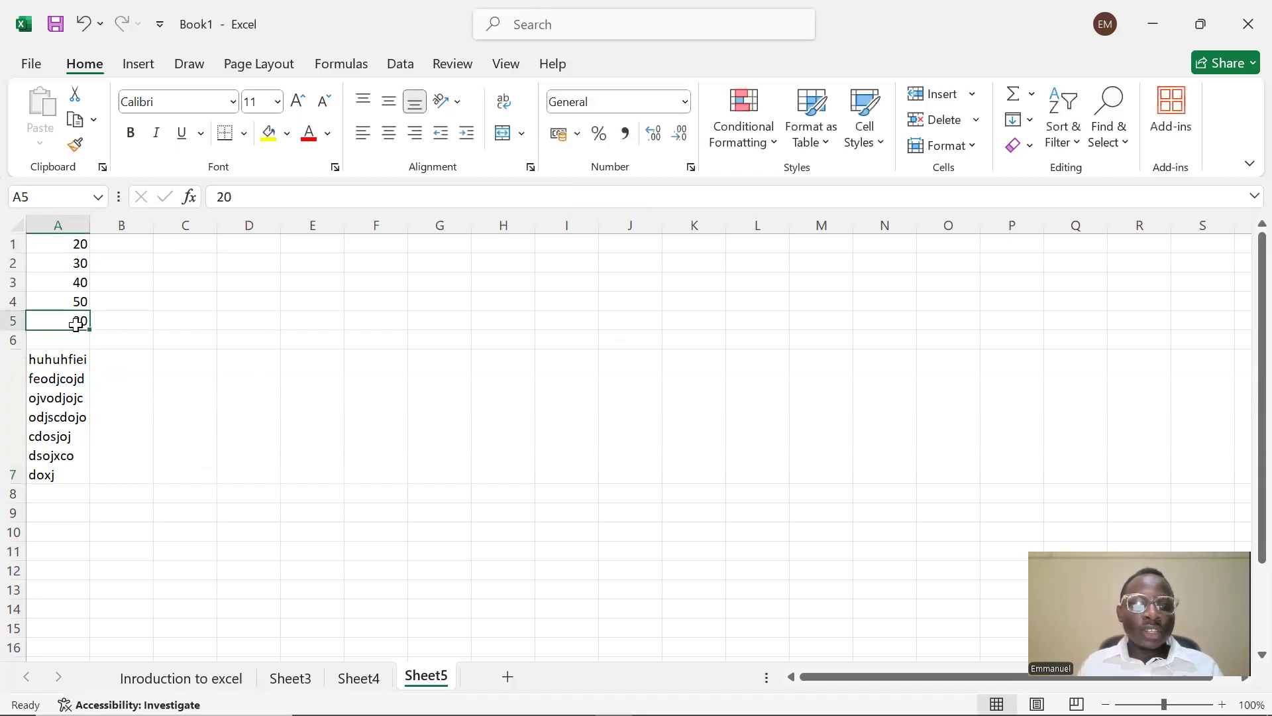
pyautogui.click(68, 304)
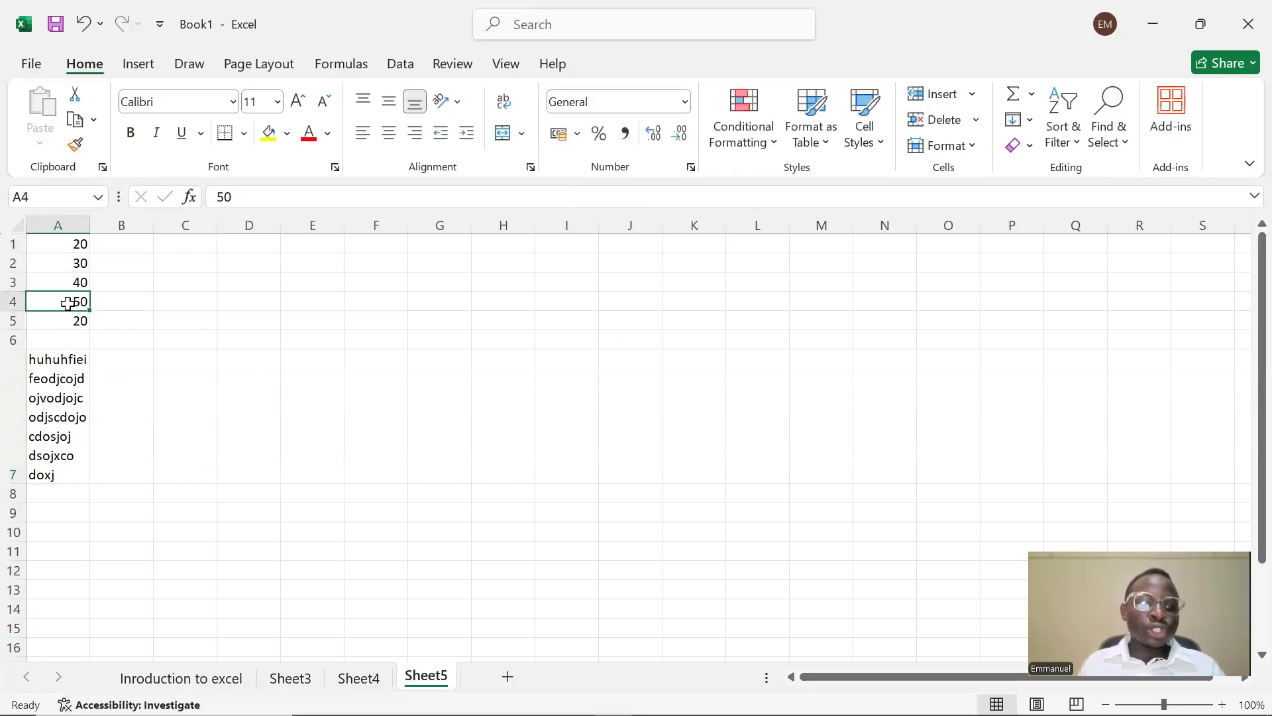
pyautogui.click(70, 282)
pyautogui.click(75, 263)
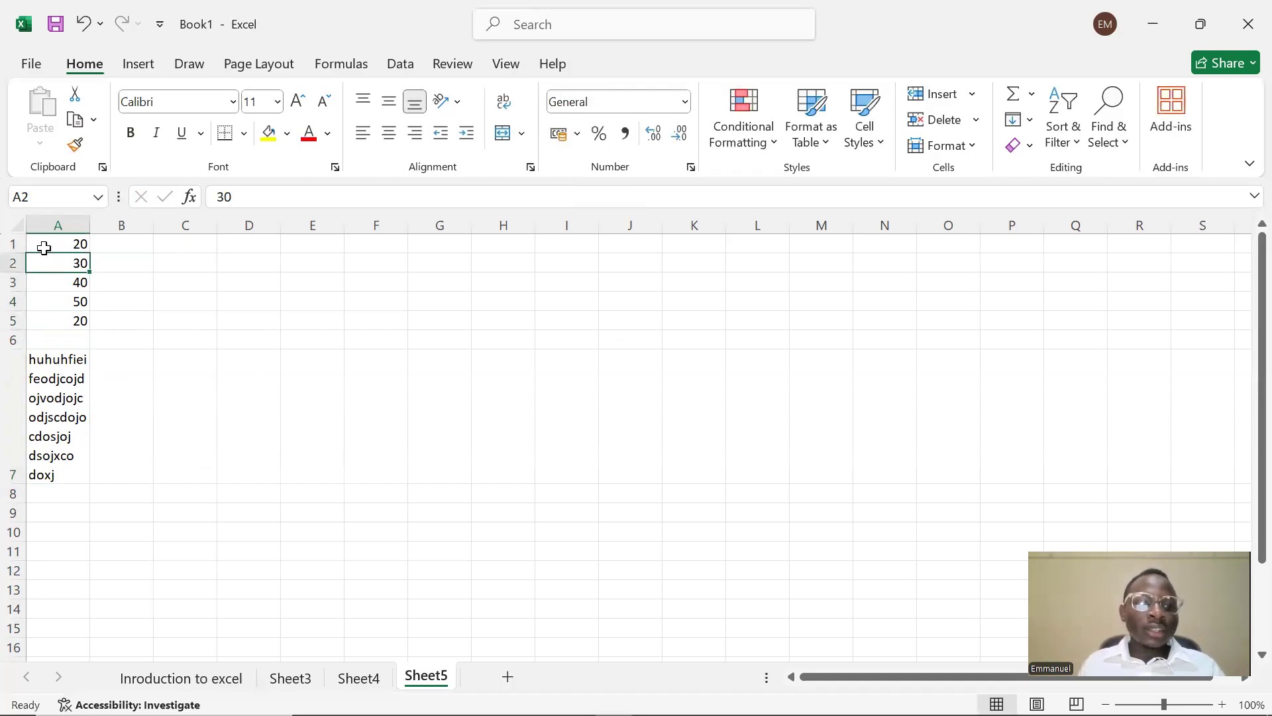
pyautogui.click(43, 248)
# - Delete all the text in cell A7 and move to cell A12
pyautogui.click(62, 399)
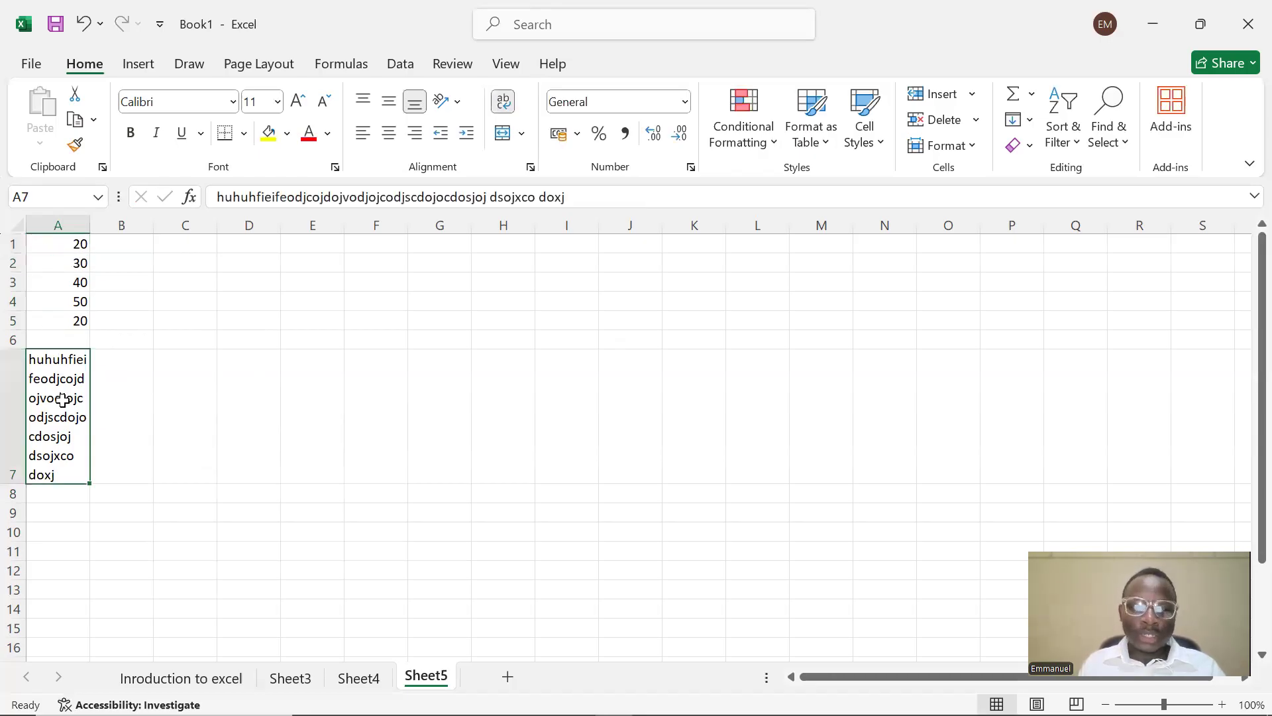
pyautogui.doubleClick(68, 472)
pyautogui.tripleClick(63, 453)
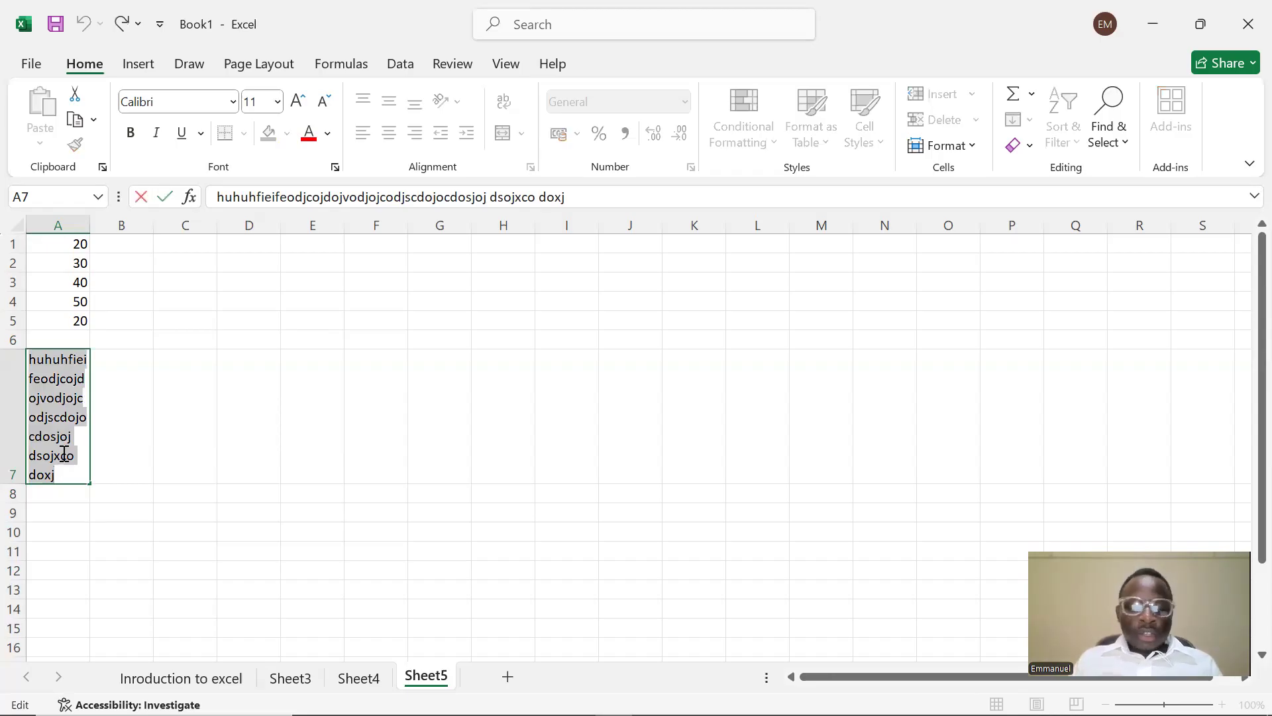
pyautogui.press('Delete')
pyautogui.click(77, 562)
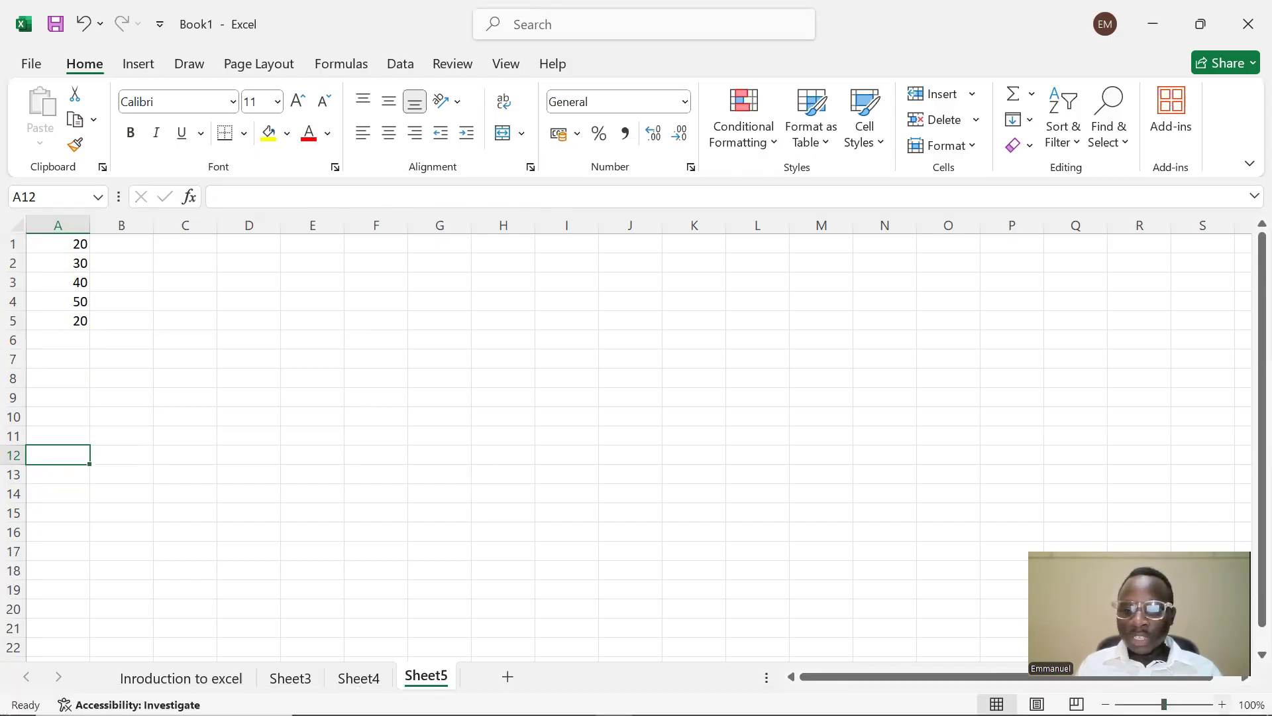
# - Magnify the worksheet to 260% and select cell A1
pyautogui.scroll(5, 626, 438)
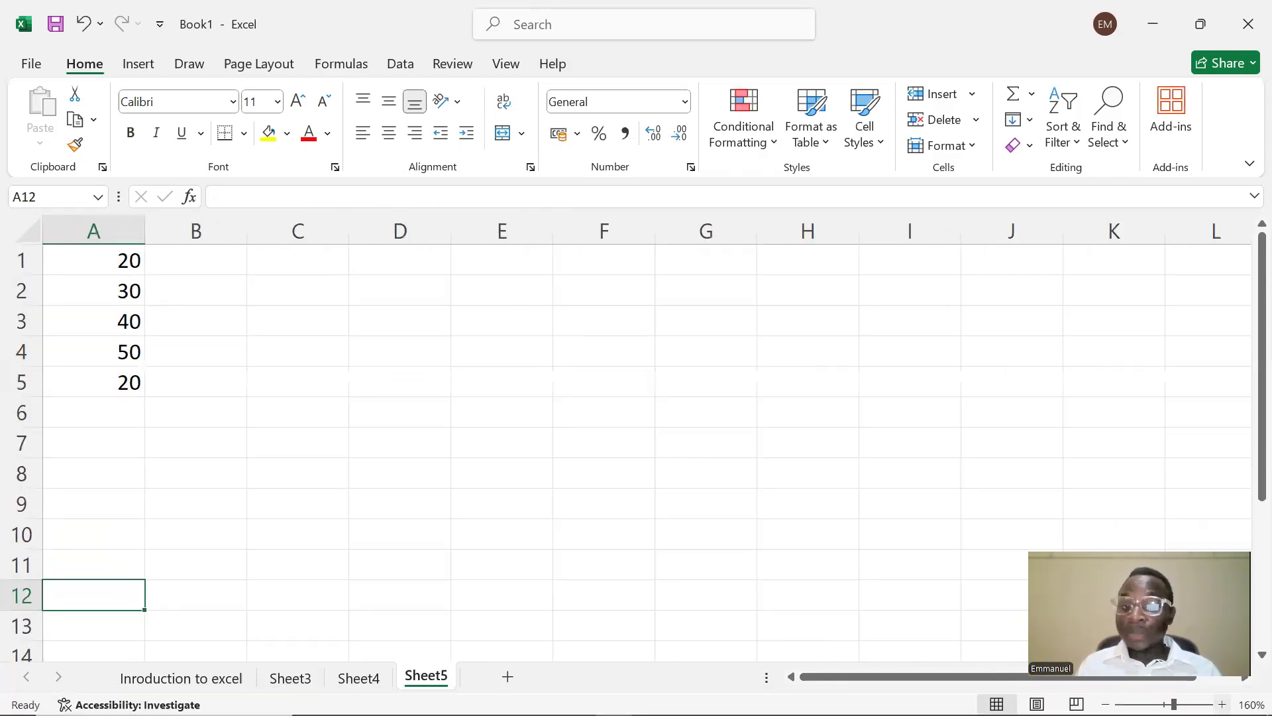
pyautogui.scroll(5, 627, 437)
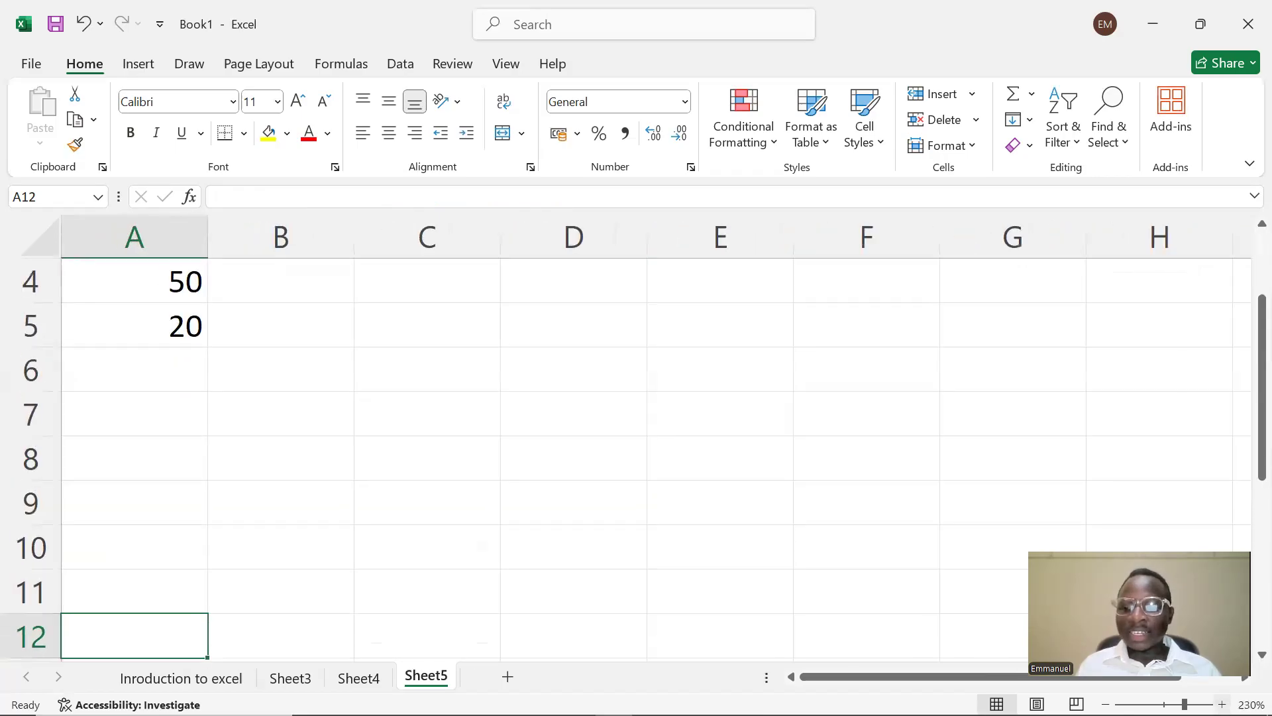
pyautogui.scroll(1, 626, 437)
pyautogui.scroll(2, 594, 481)
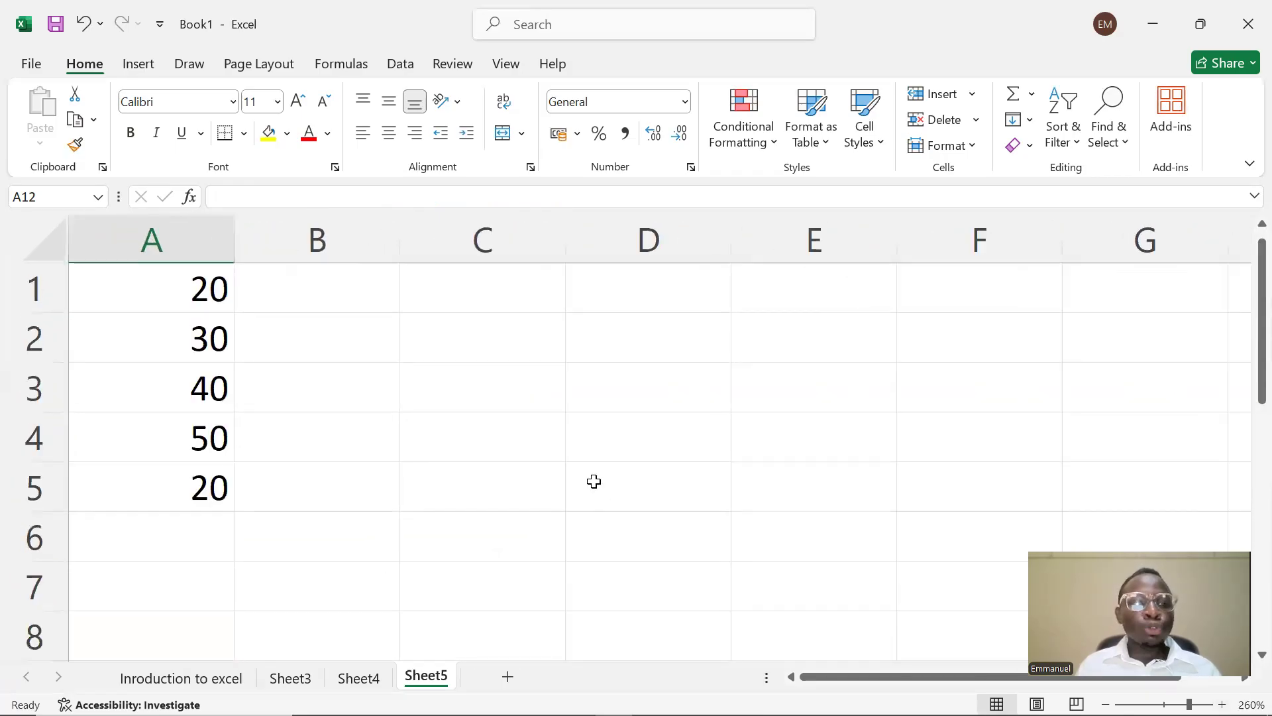
pyautogui.click(191, 296)
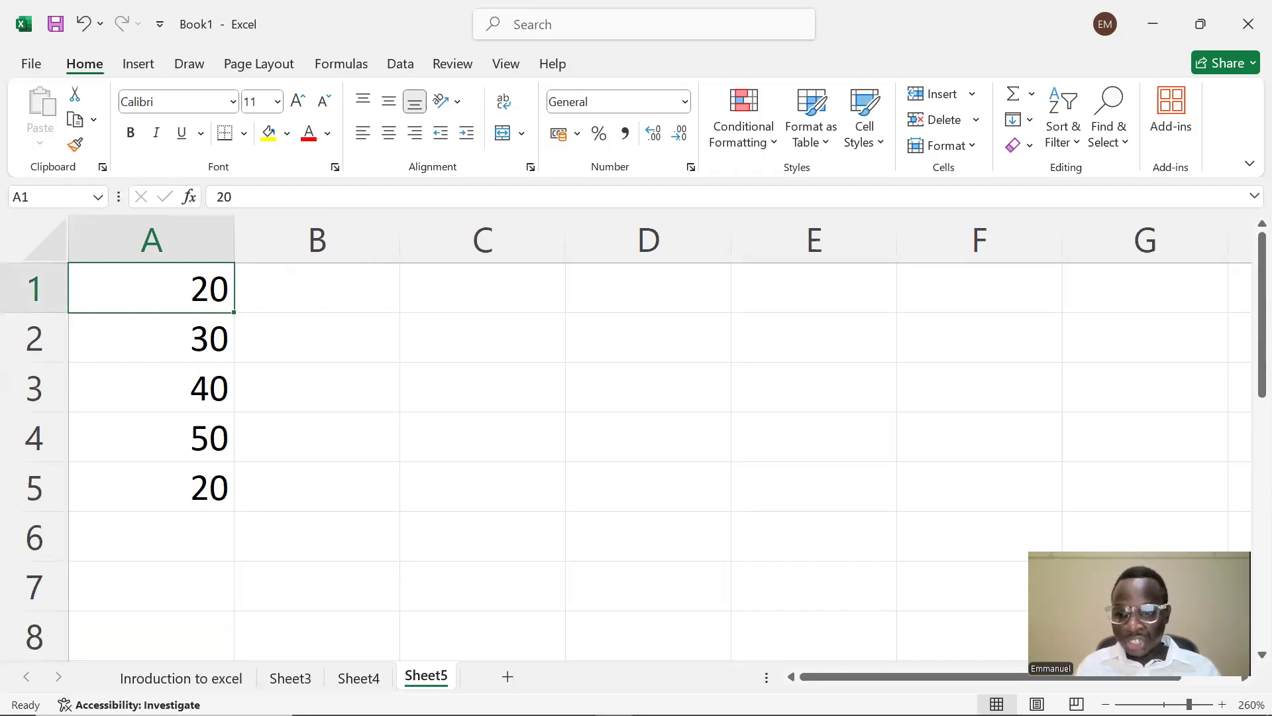
# - Return the worksheet zoom to 100%
pyautogui.moveTo(563, 715)
pyautogui.moveTo(850, 674); pyautogui.dragTo(891, 616)
pyautogui.moveTo(1243, 299)
pyautogui.mouseDown()
pyautogui.moveTo(1244, 534)
pyautogui.moveTo(1242, 250)
pyautogui.moveTo(1241, 489)
pyautogui.moveTo(1241, 318)
pyautogui.mouseUp()
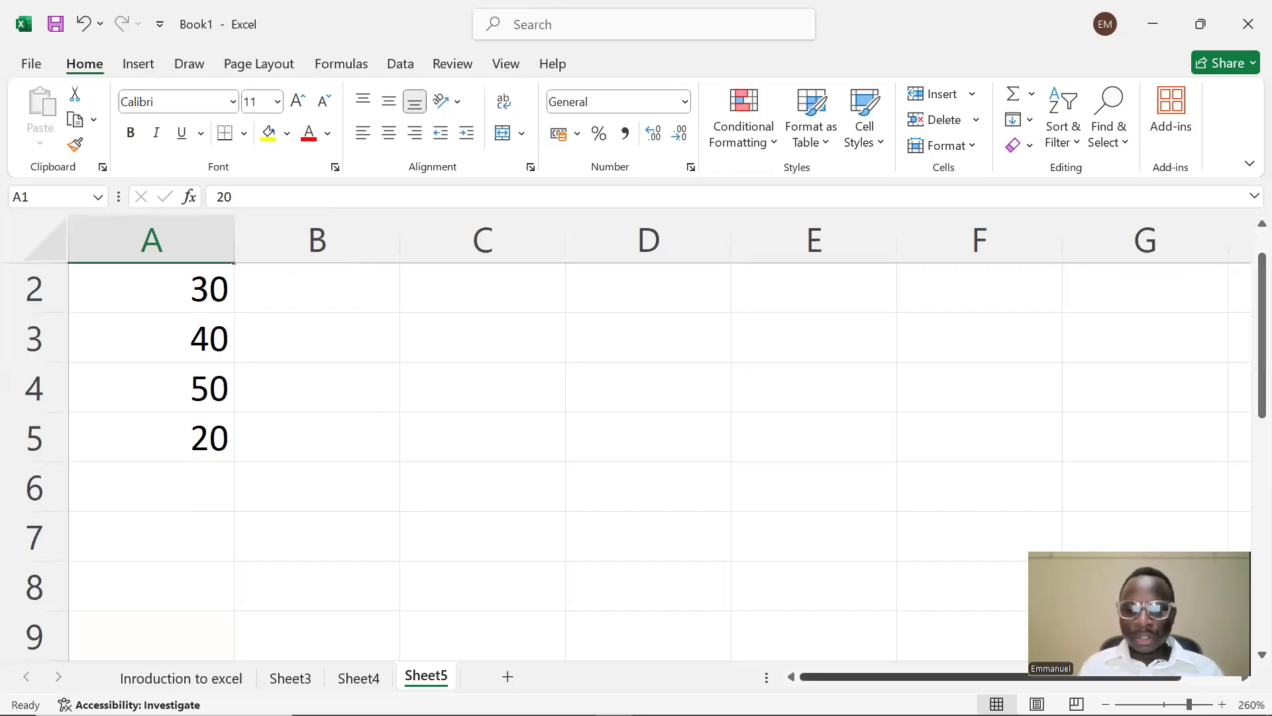
pyautogui.moveTo(1158, 715)
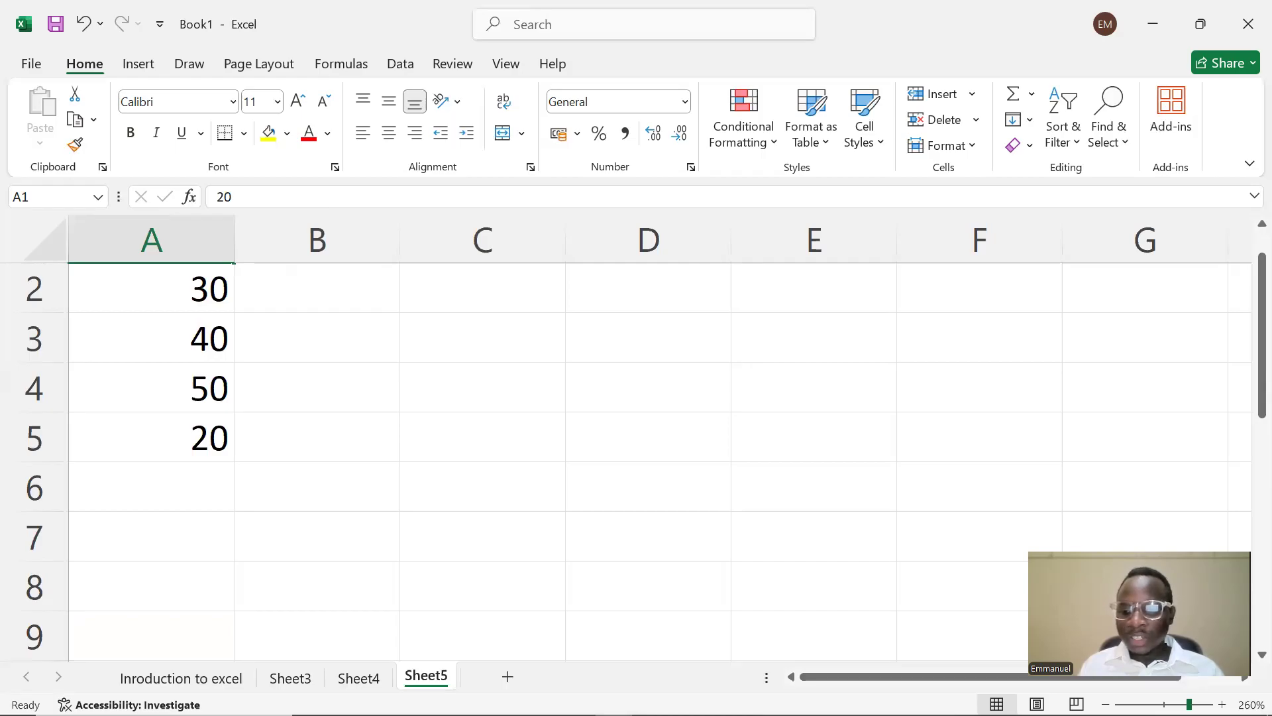
pyautogui.moveTo(1190, 704); pyautogui.dragTo(1164, 705)
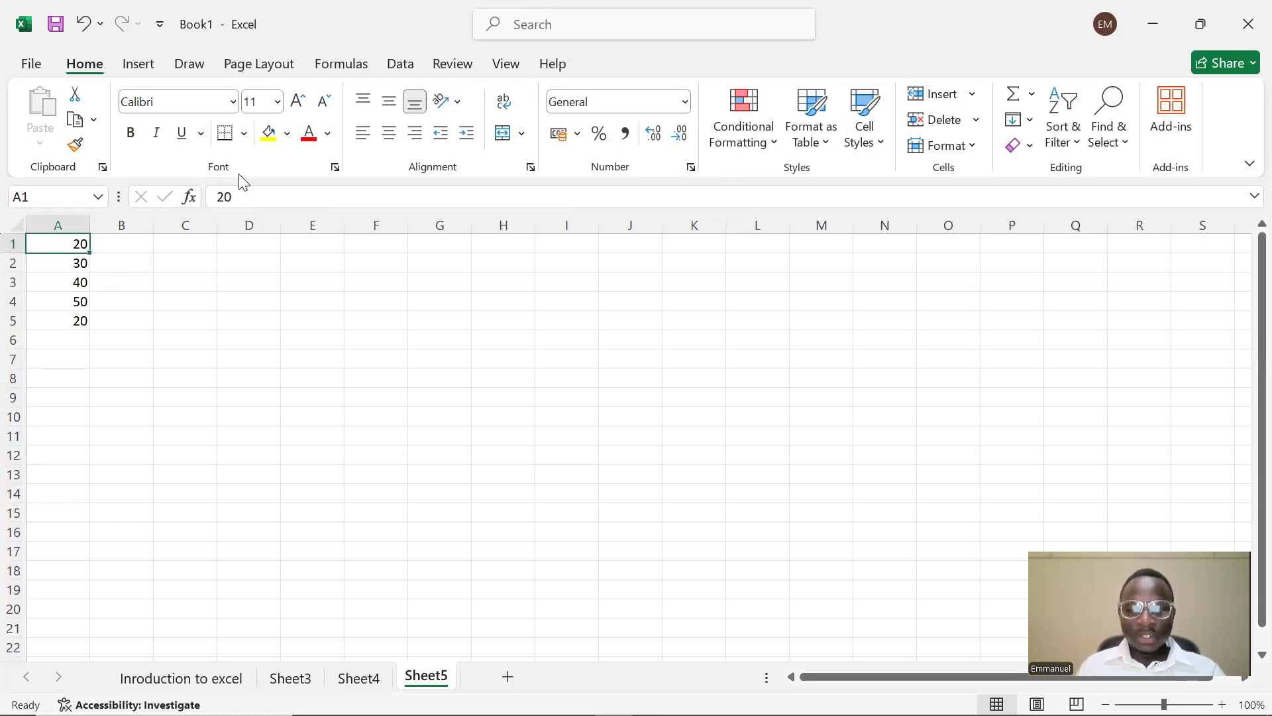
# - Collapse the ribbon to only its tab names and restore it to permanent display
pyautogui.rightClick(381, 165)
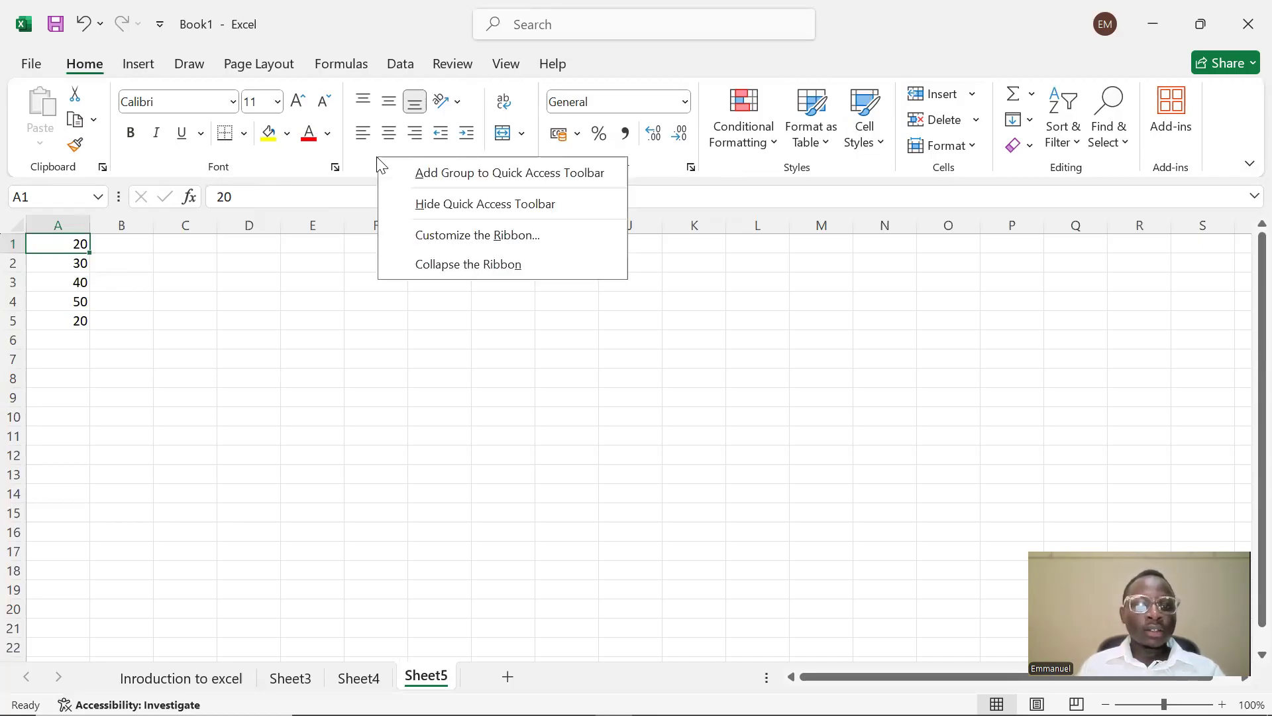
pyautogui.click(458, 266)
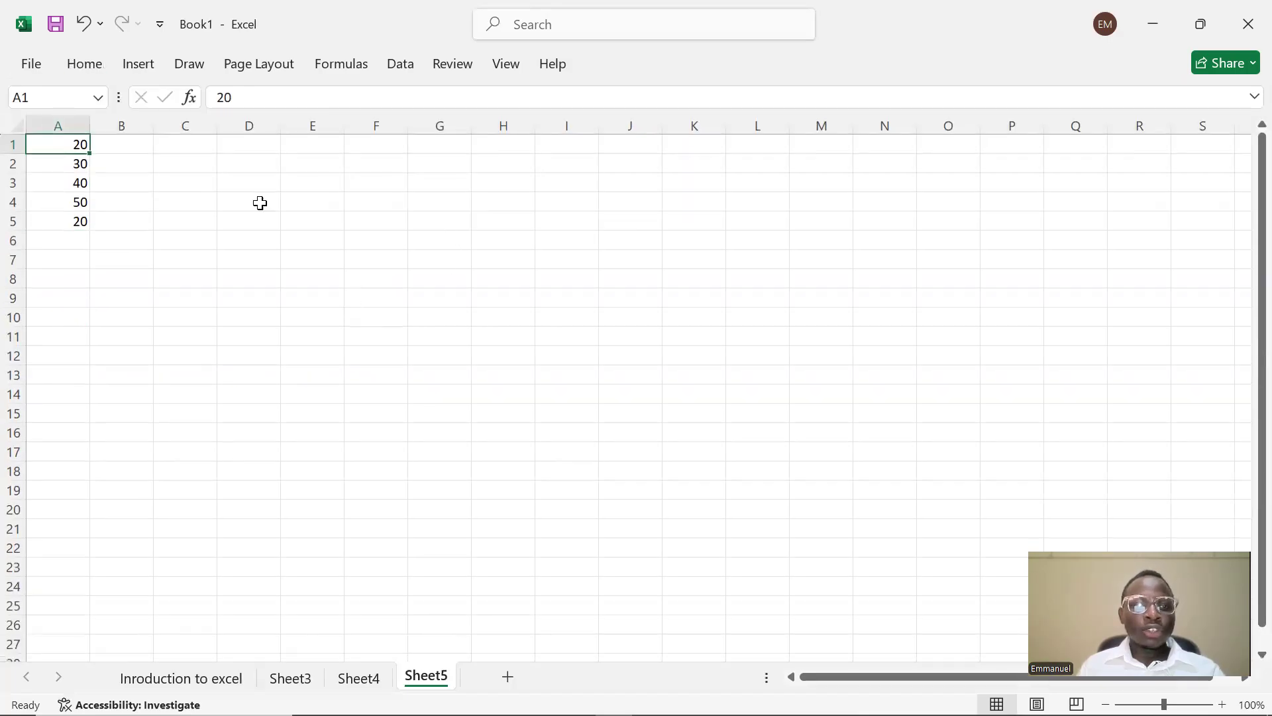
pyautogui.click(84, 67)
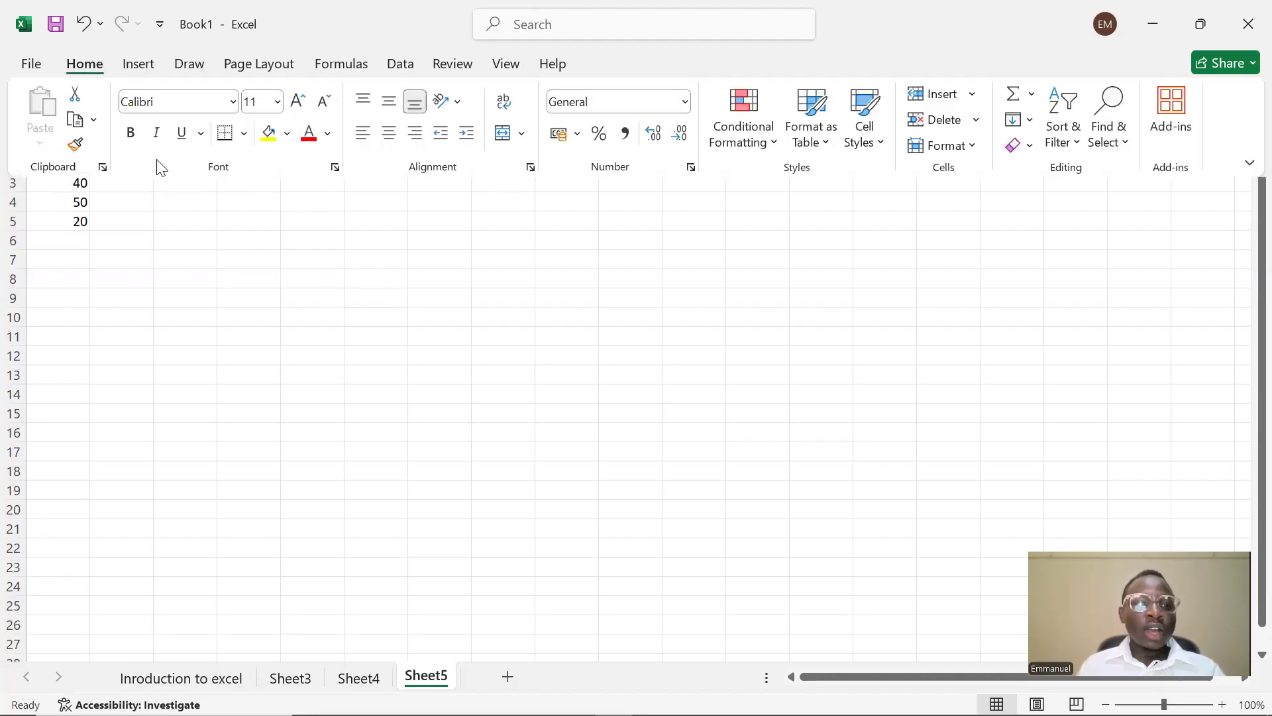
pyautogui.rightClick(157, 165)
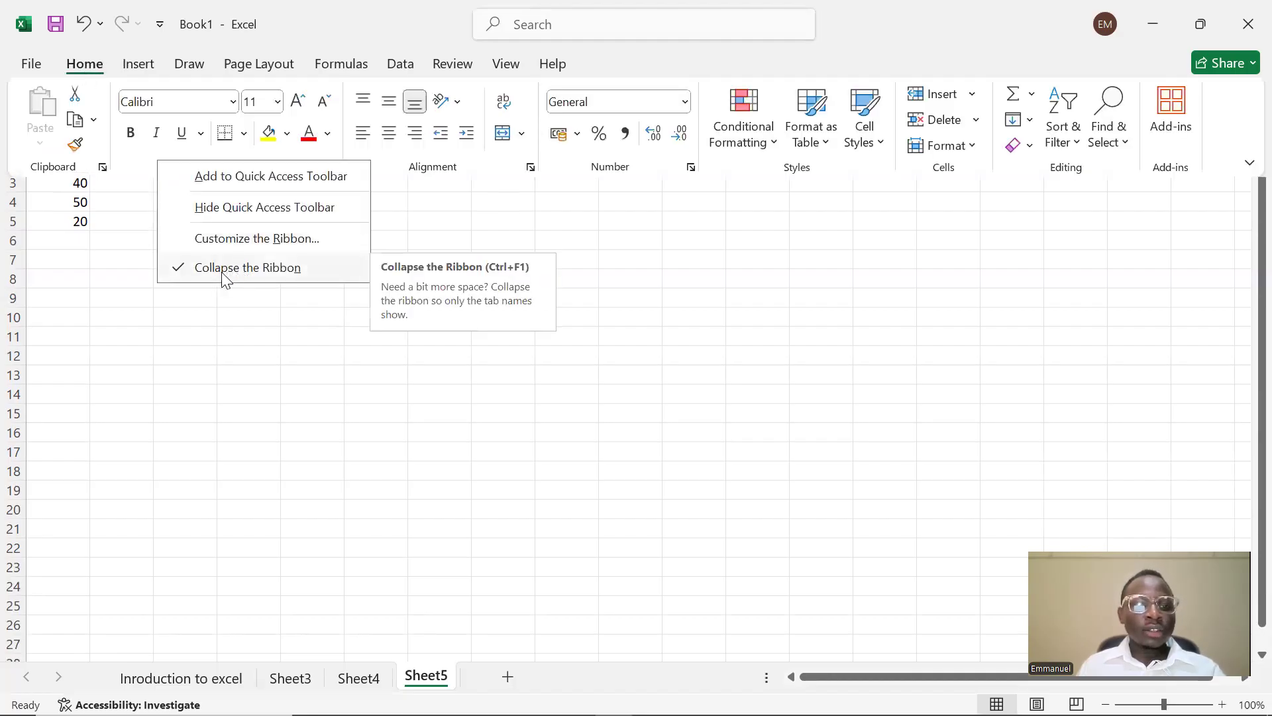
pyautogui.click(224, 275)
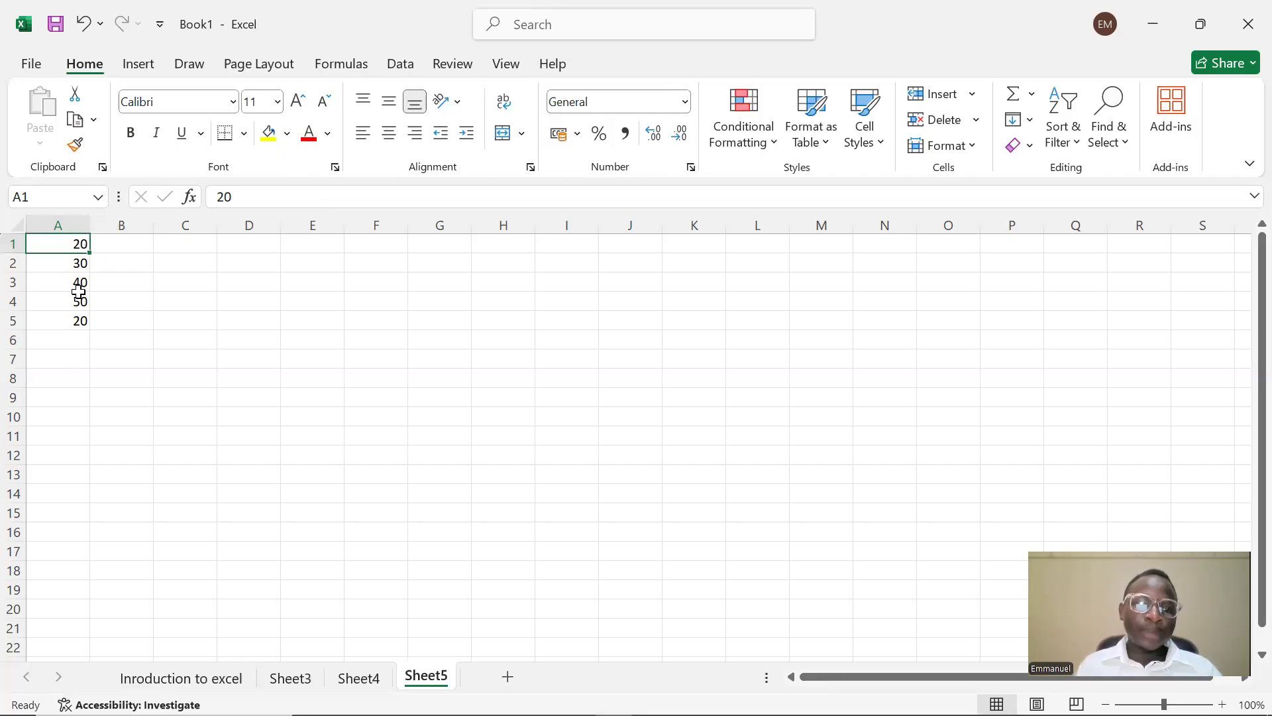
# - Cut the value from cell A1 and paste it into cell A6
pyautogui.click(156, 285)
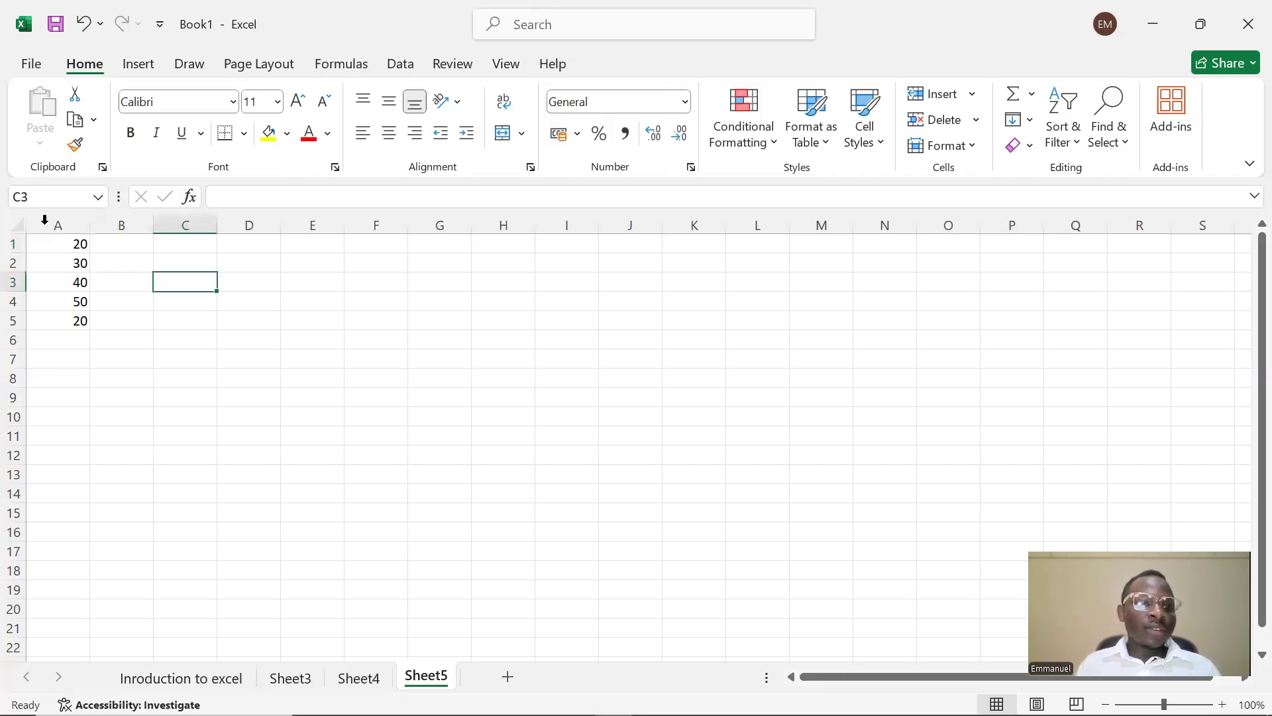
pyautogui.click(57, 259)
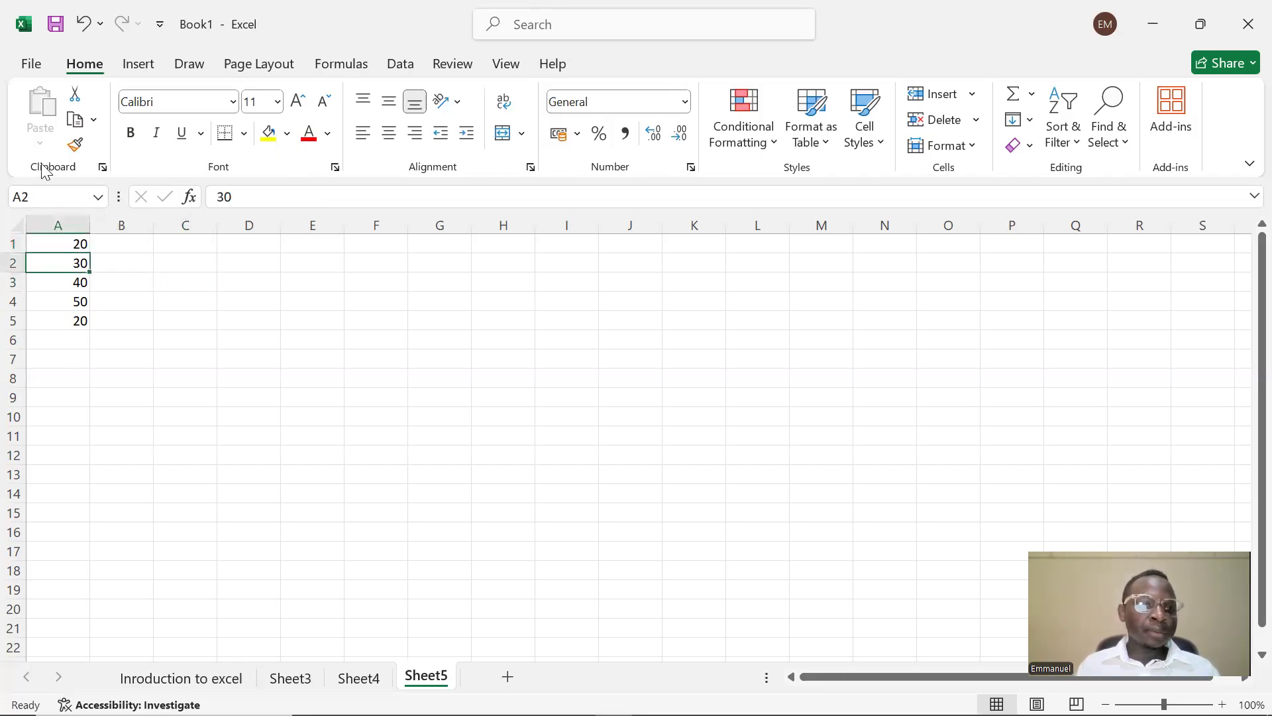
pyautogui.click(59, 243)
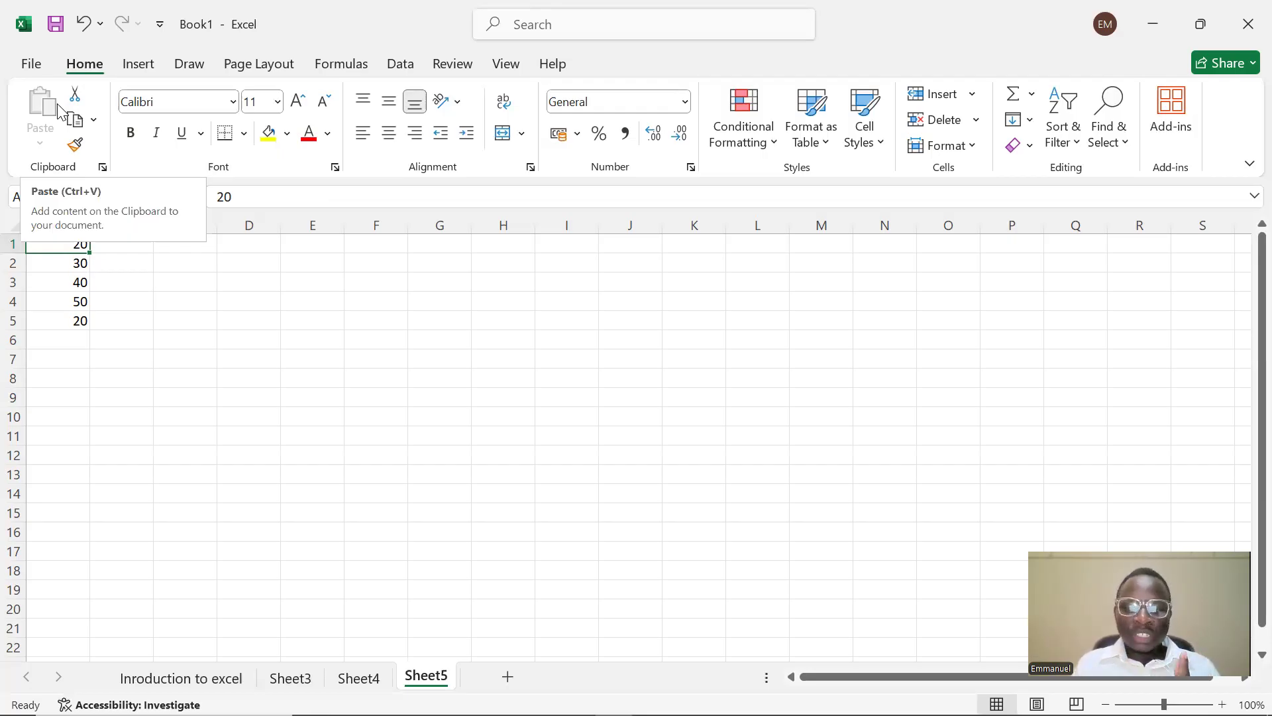
pyautogui.click(63, 344)
pyautogui.click(78, 244)
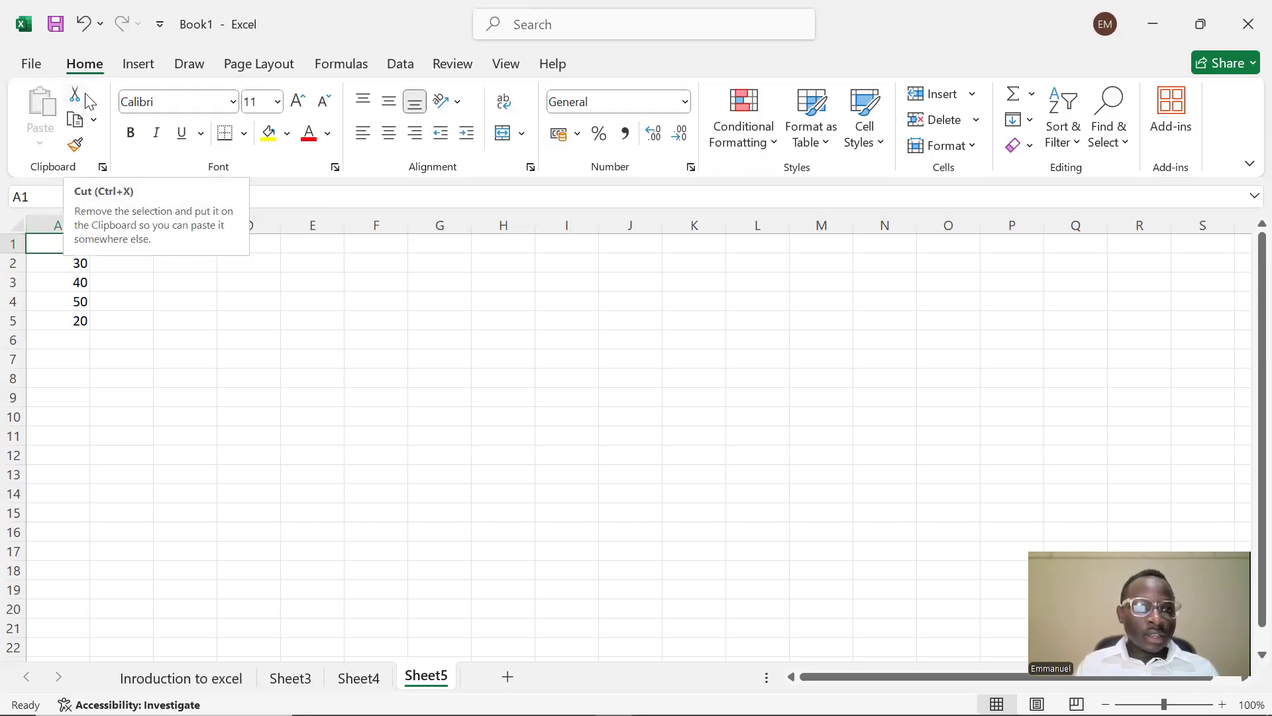
pyautogui.click(88, 99)
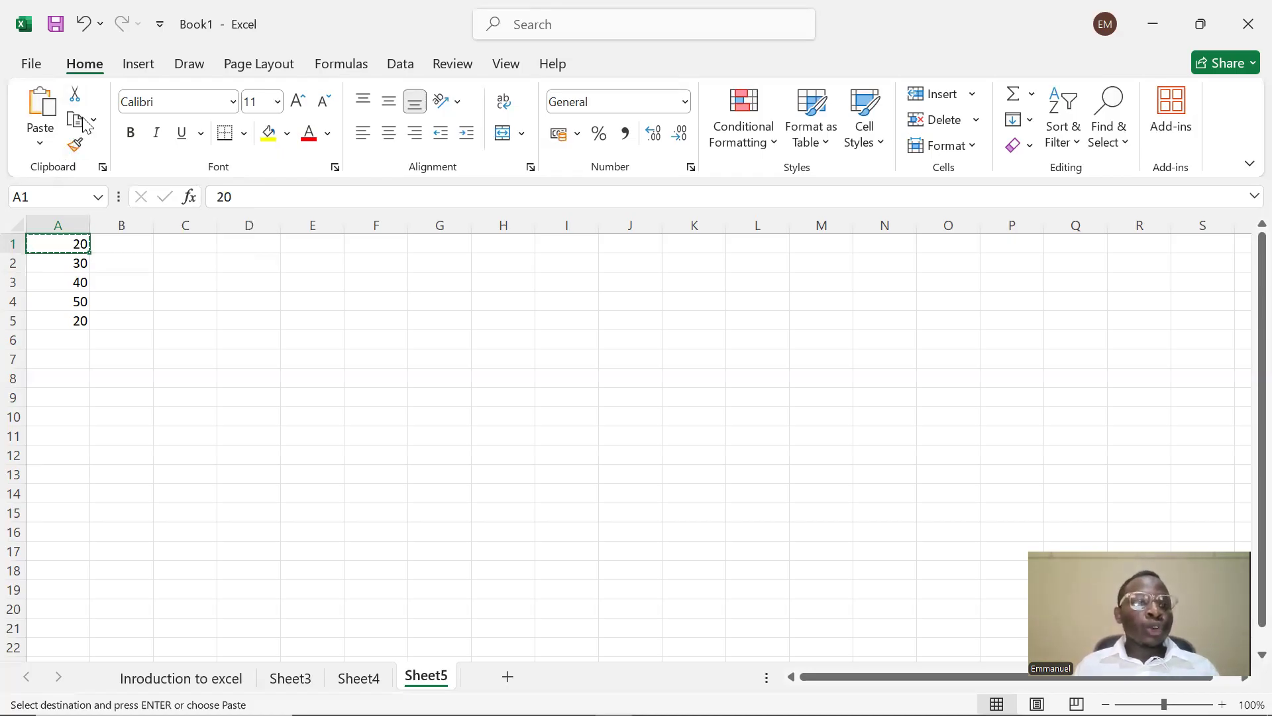
pyautogui.click(75, 341)
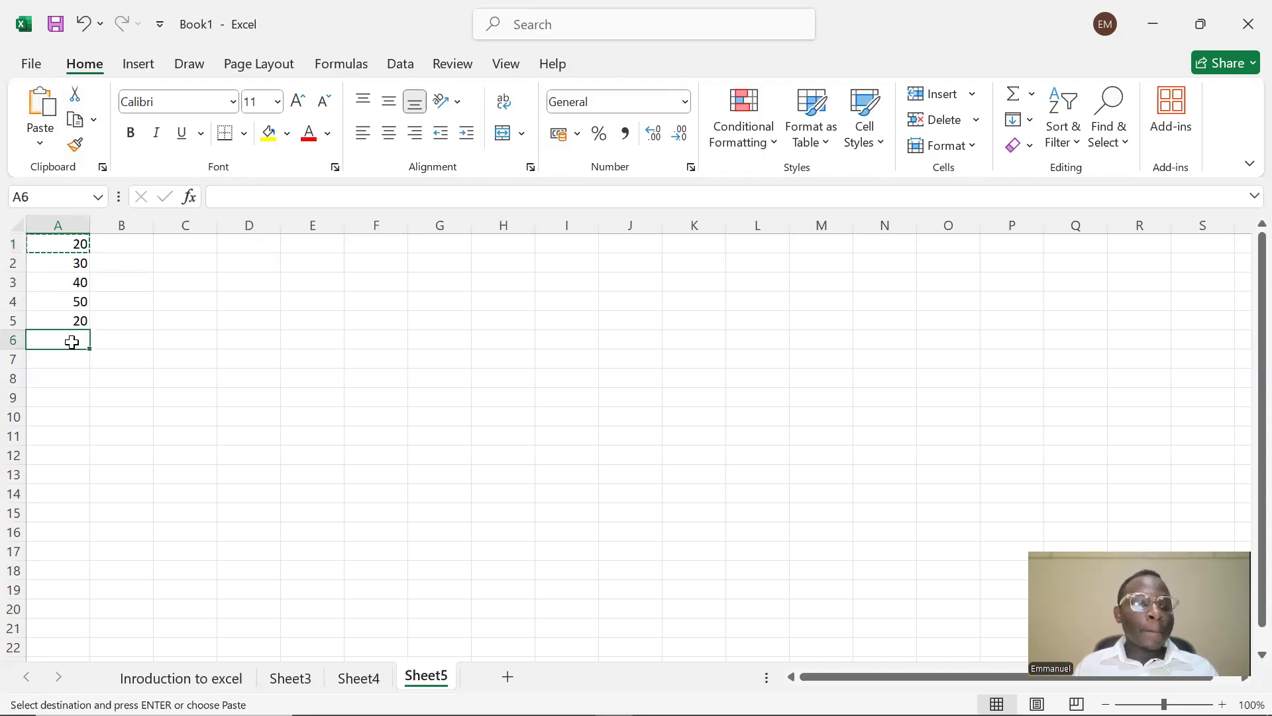
pyautogui.rightClick(71, 341)
pyautogui.press('Escape')
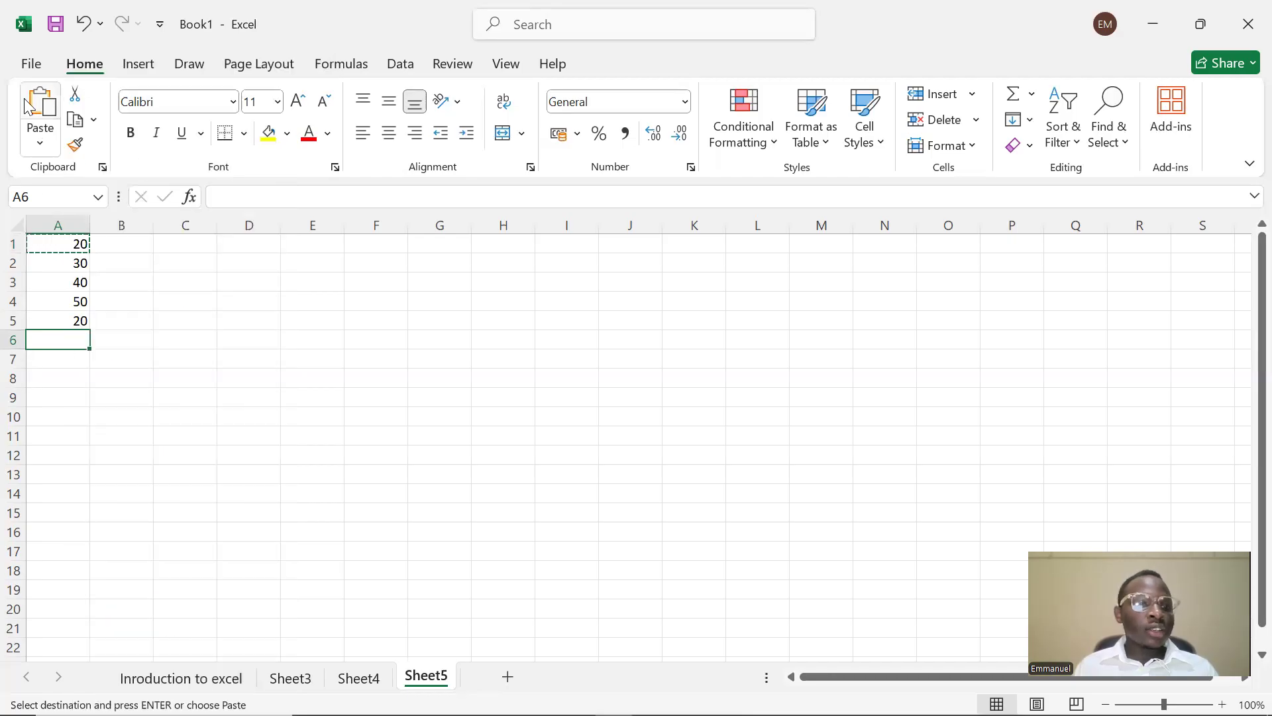
pyautogui.click(39, 106)
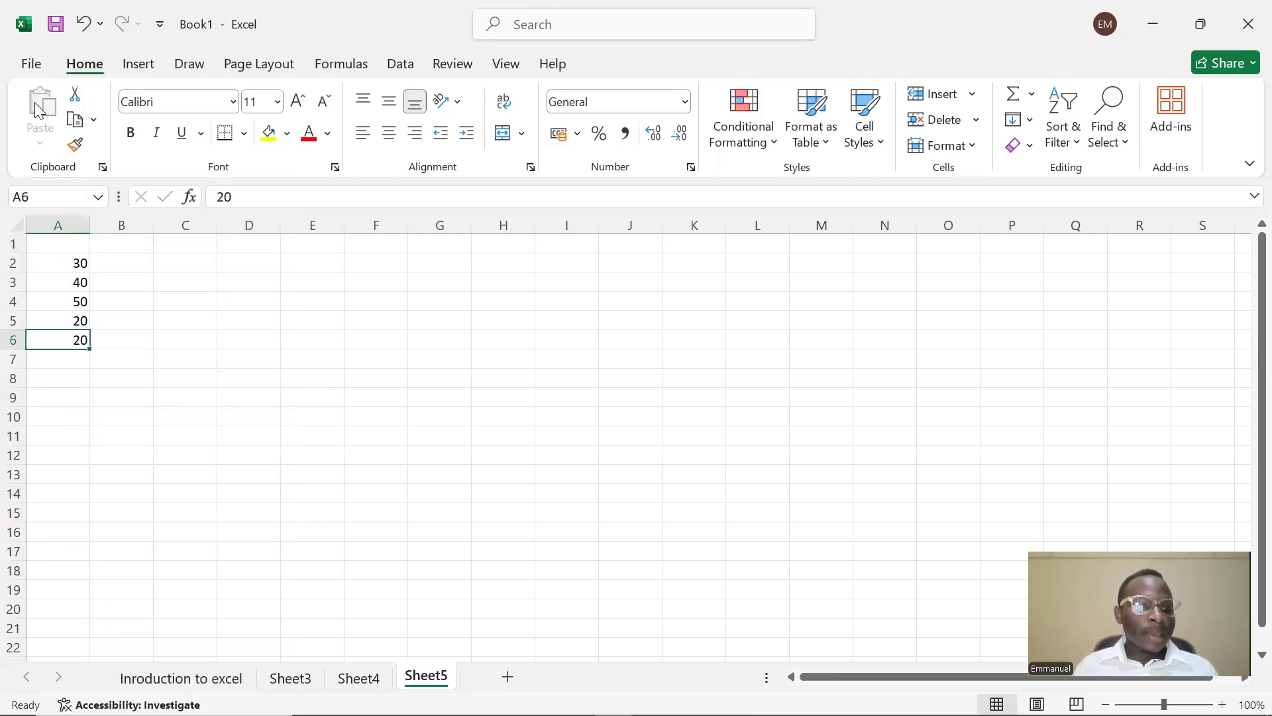
# - Undo the paste into cell A6 and paste the cut value there again
pyautogui.hotkey('ctrl', 'z')
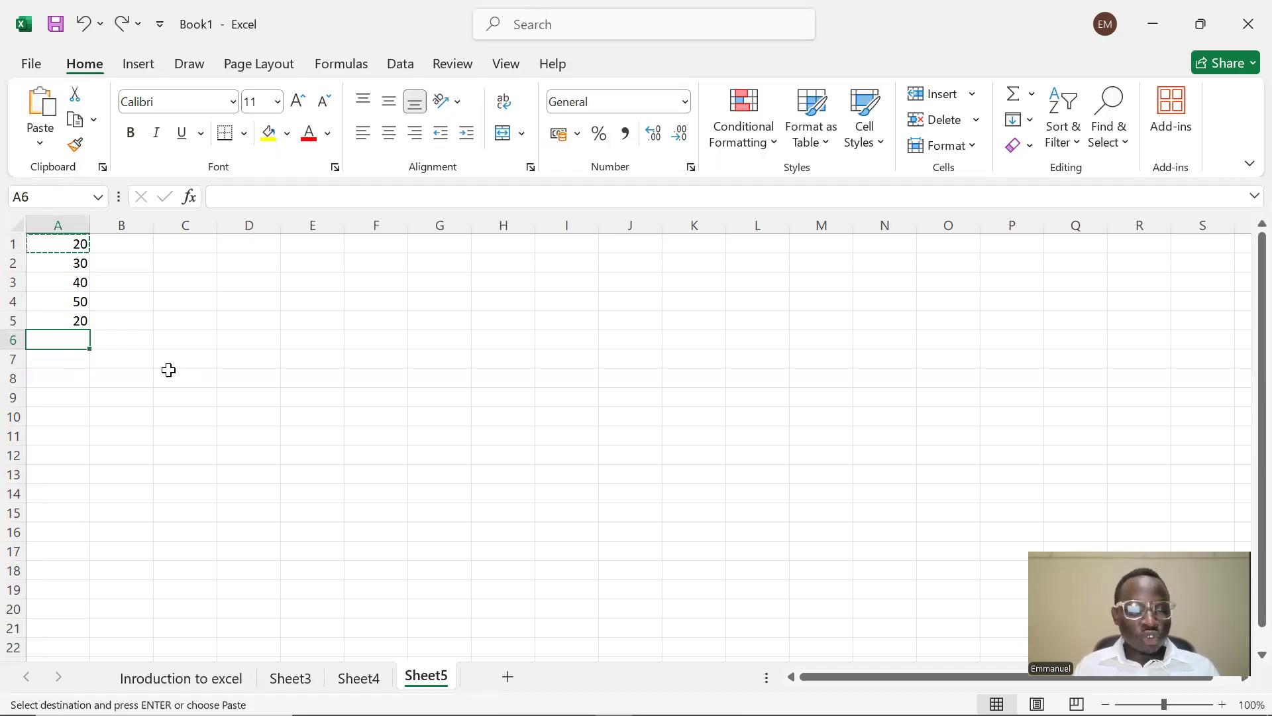
pyautogui.hotkey('ctrl', 'v')
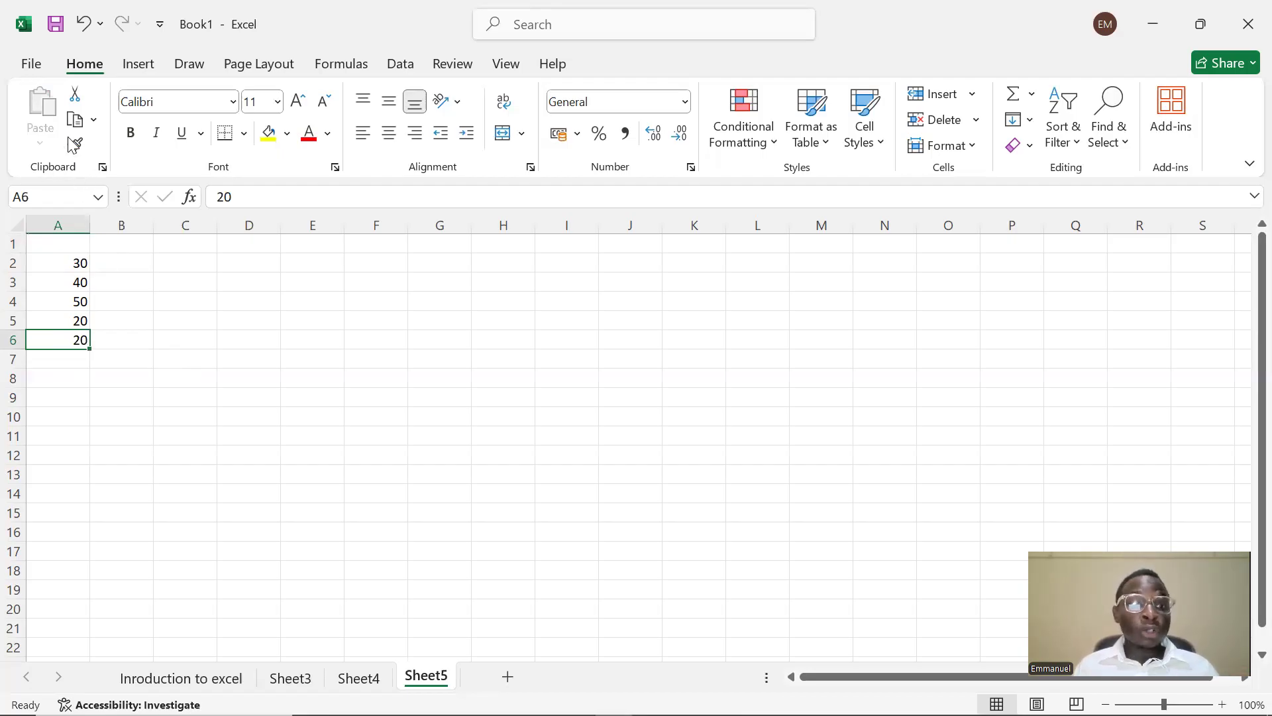
# - Copy the value of cell A2 and paste it into cell A7
pyautogui.click(61, 262)
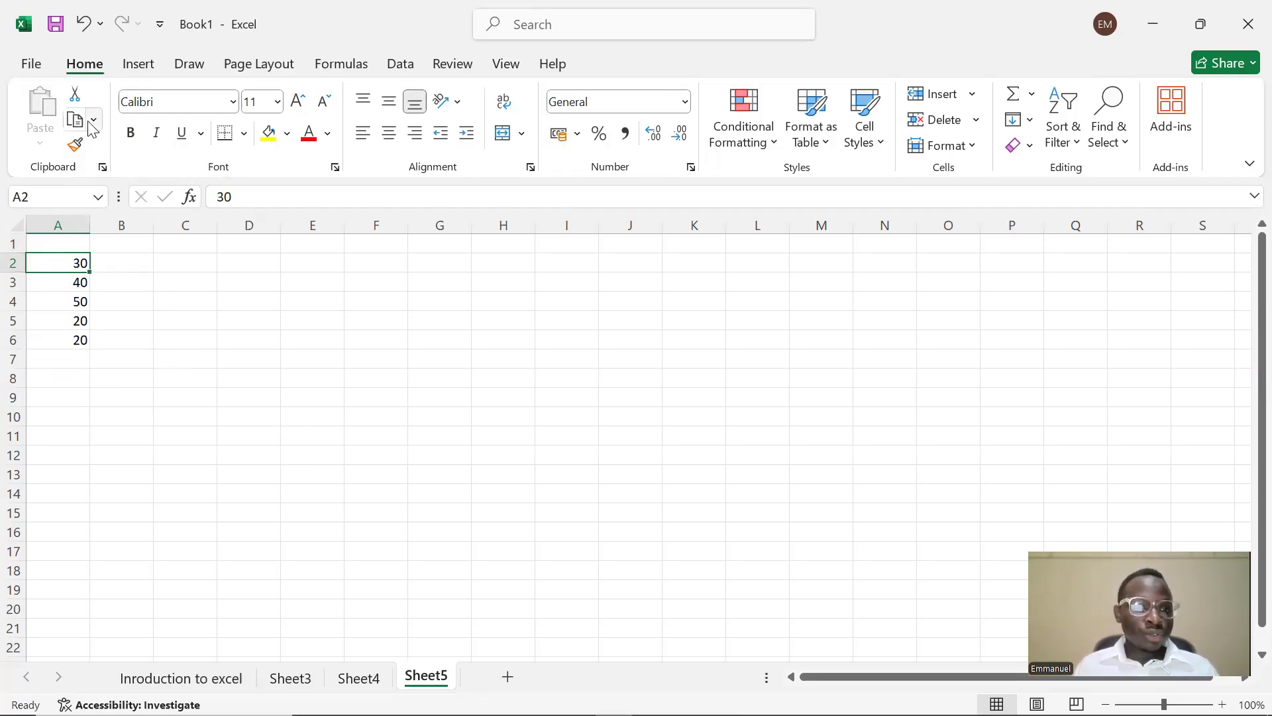
pyautogui.click(73, 122)
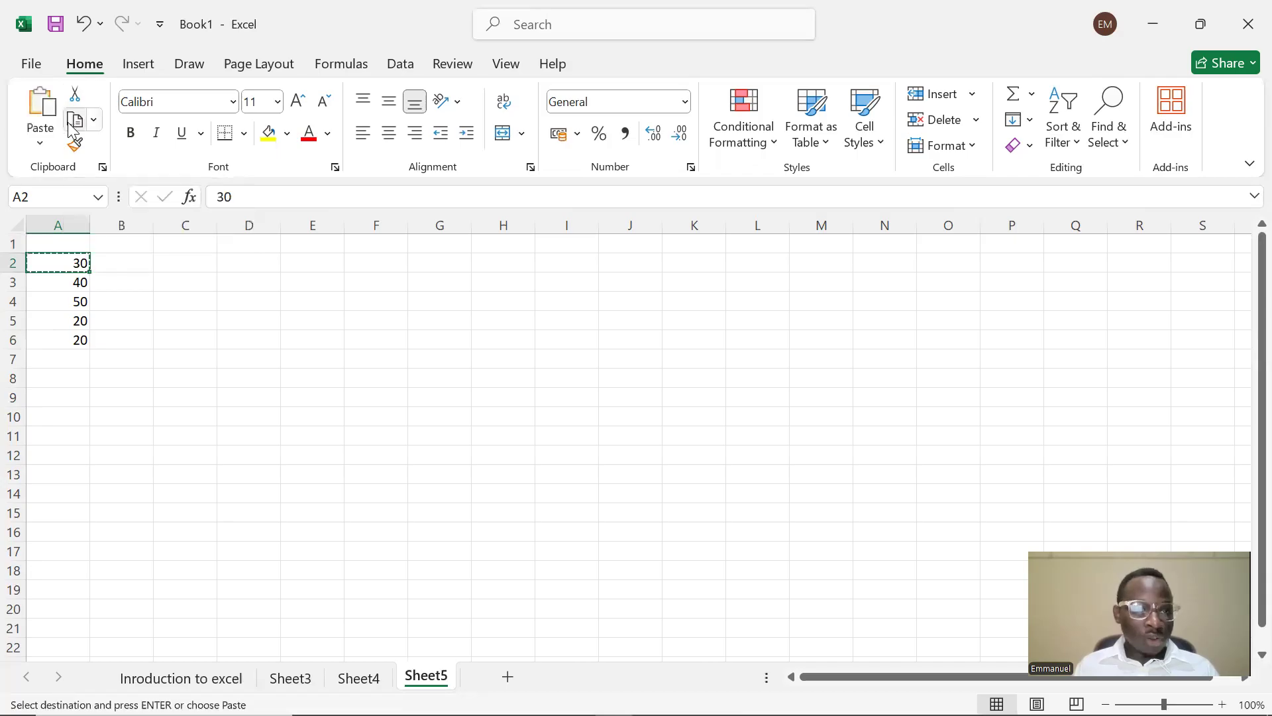
pyautogui.click(65, 361)
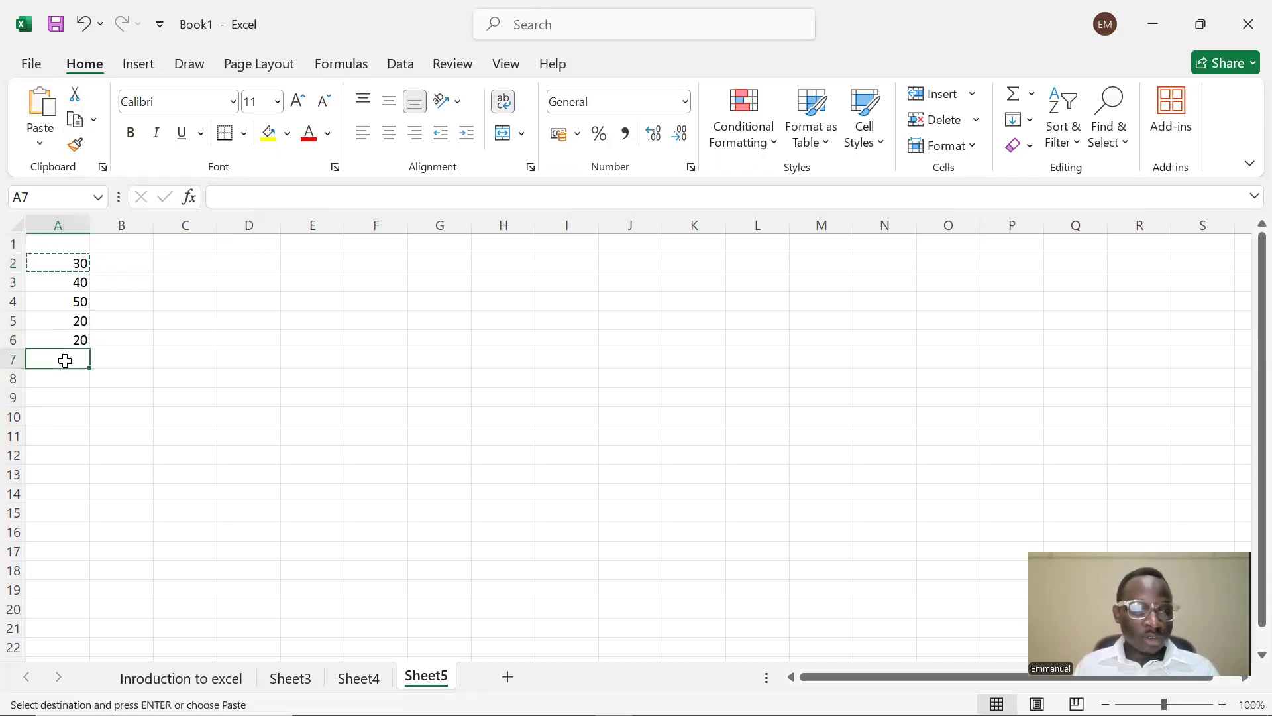
pyautogui.hotkey('ctrl', 'v')
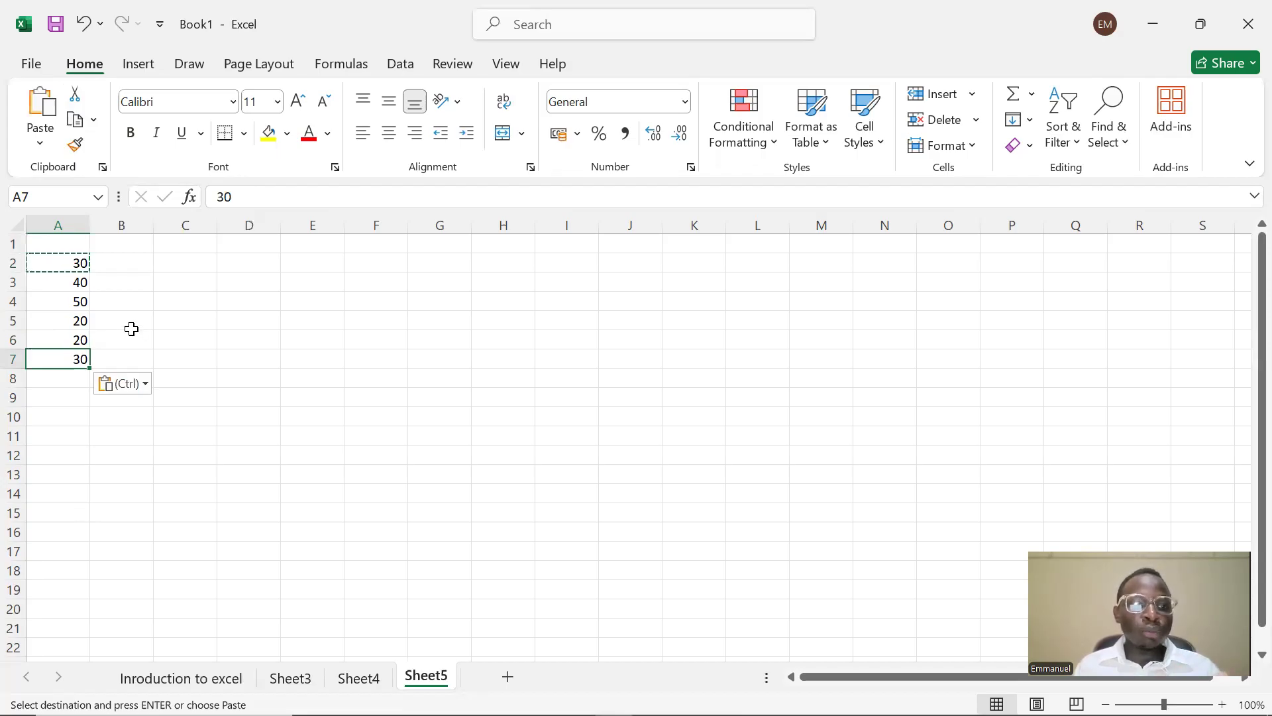
pyautogui.click(67, 248)
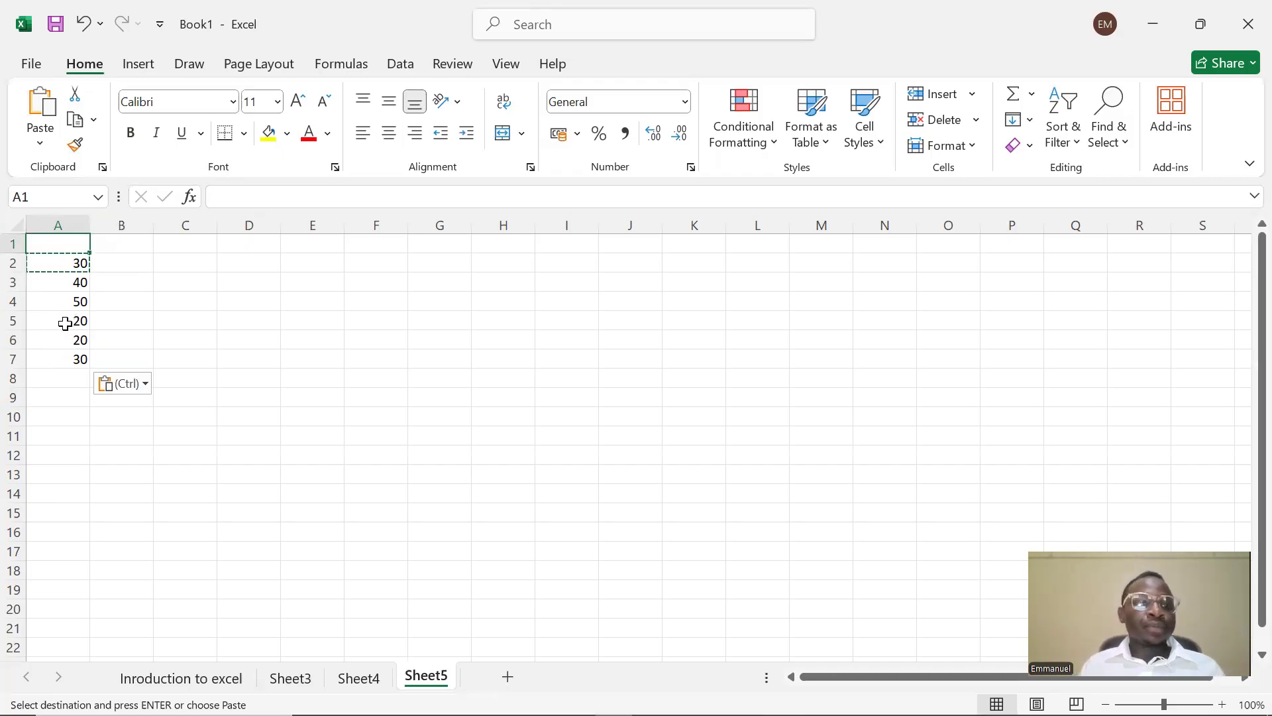
pyautogui.click(149, 325)
pyautogui.click(188, 319)
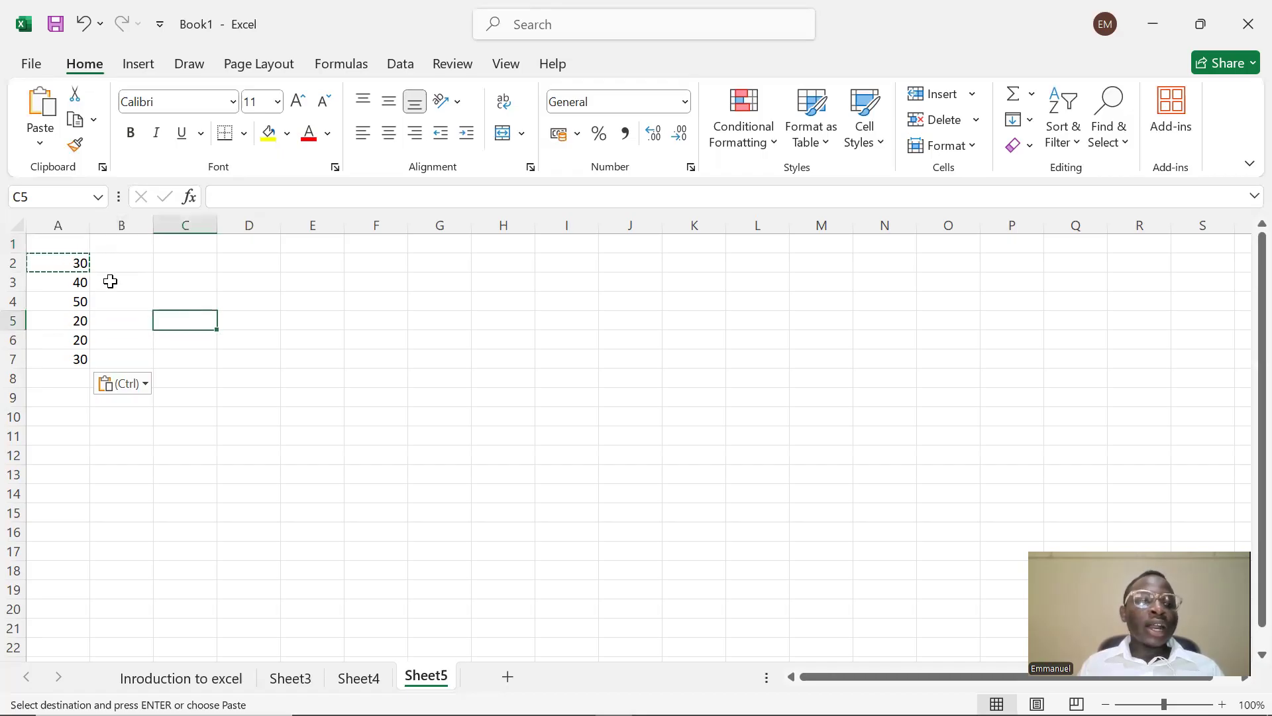
pyautogui.click(110, 297)
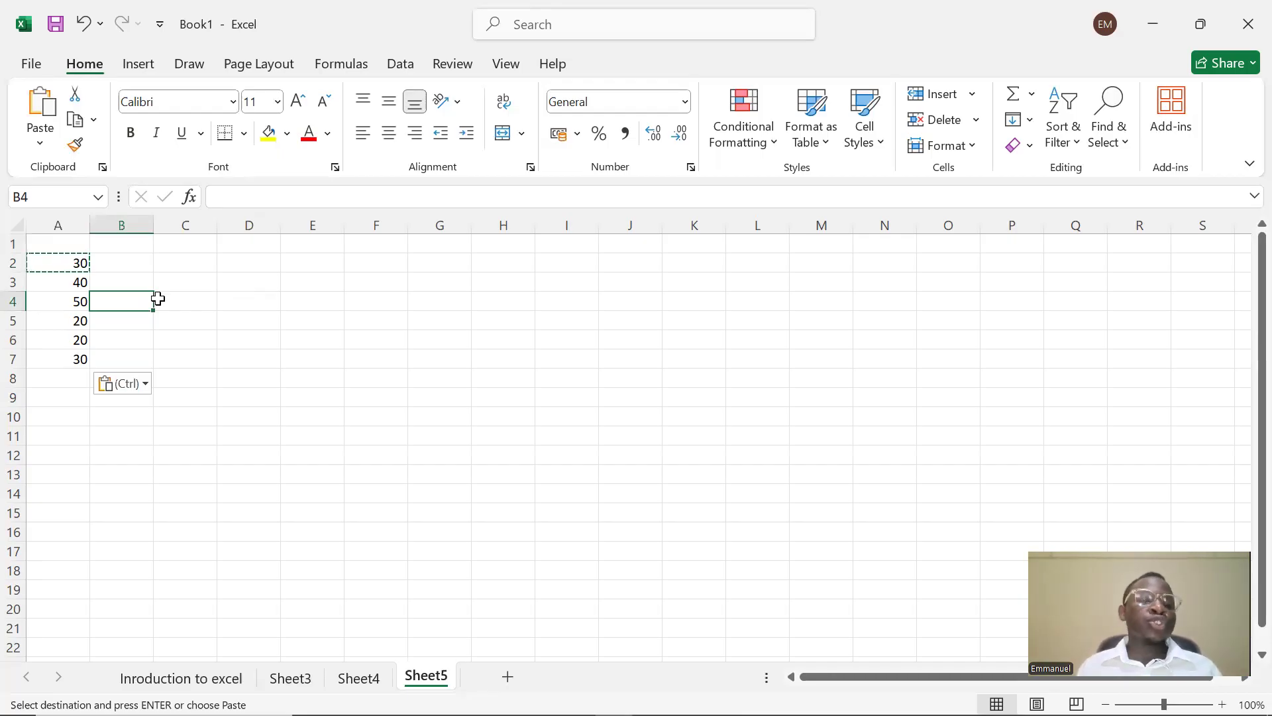
pyautogui.click(232, 104)
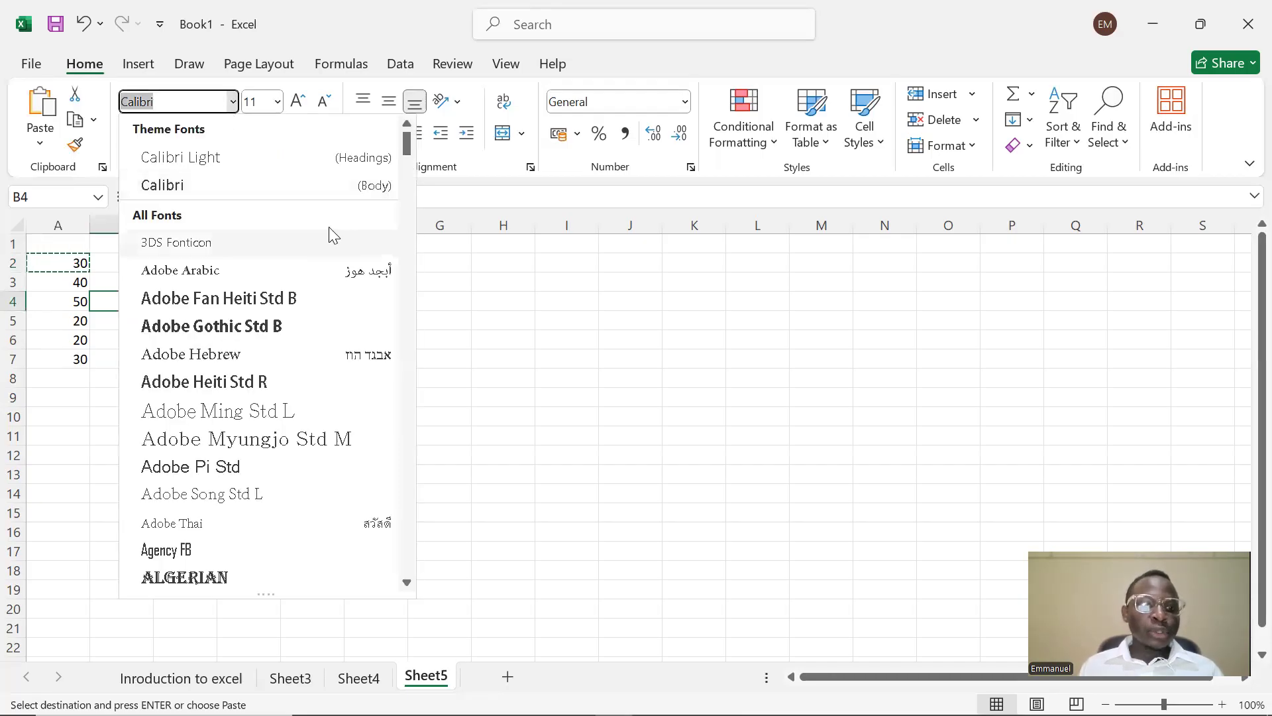
pyautogui.click(50, 270)
pyautogui.click(136, 336)
pyautogui.click(141, 284)
pyautogui.click(228, 298)
# - Change the font of cells A2:A7 to Adobe Gothic Std B and replace it with Algerian
pyautogui.moveTo(73, 262); pyautogui.dragTo(76, 359)
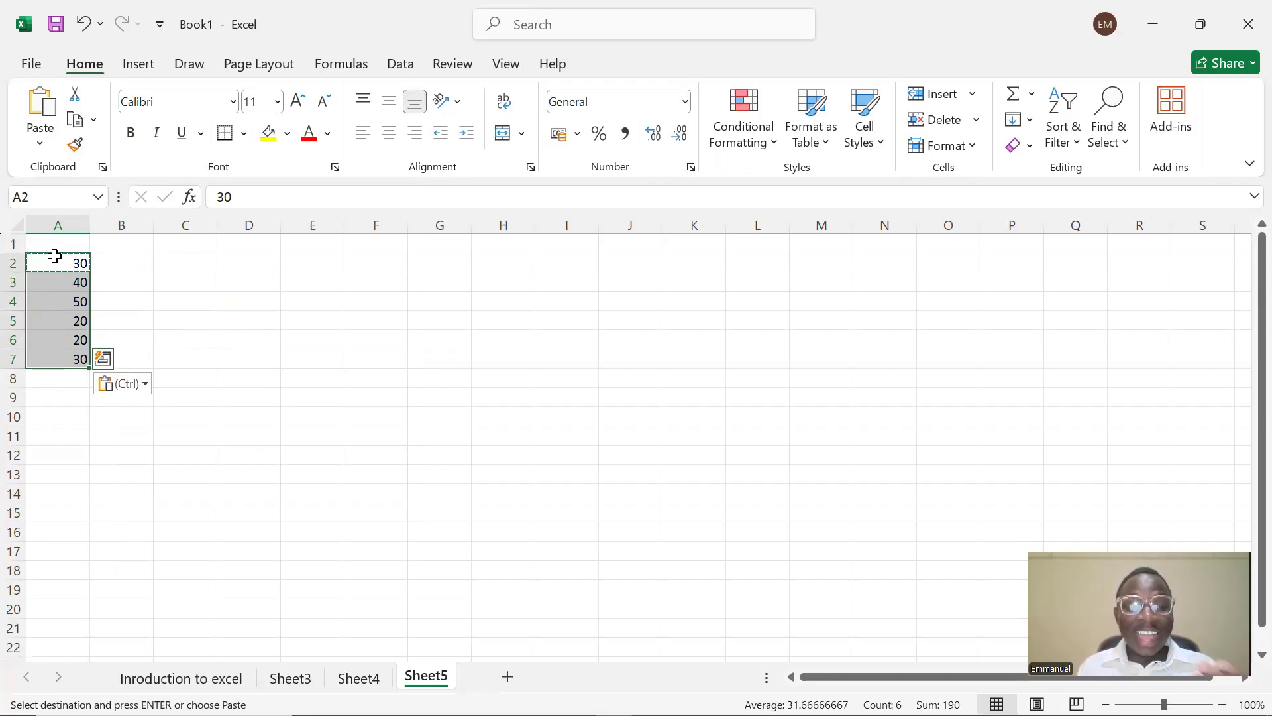
pyautogui.click(134, 279)
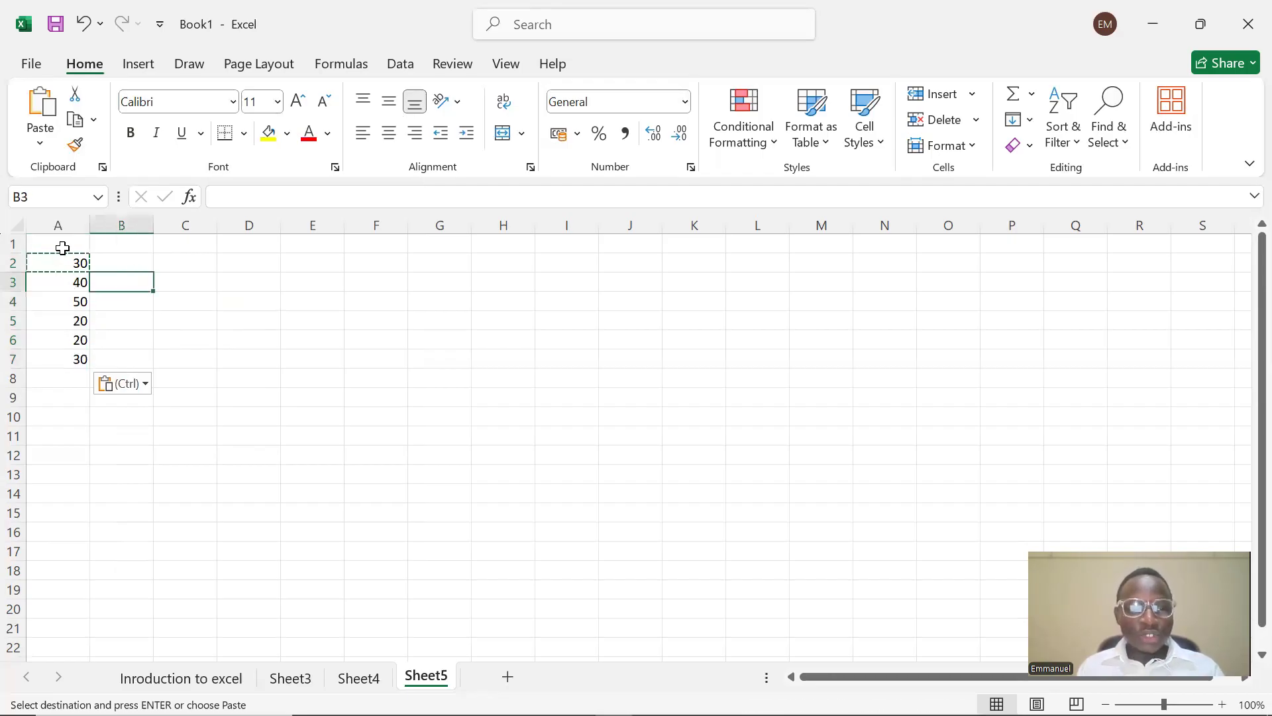
pyautogui.click(62, 262)
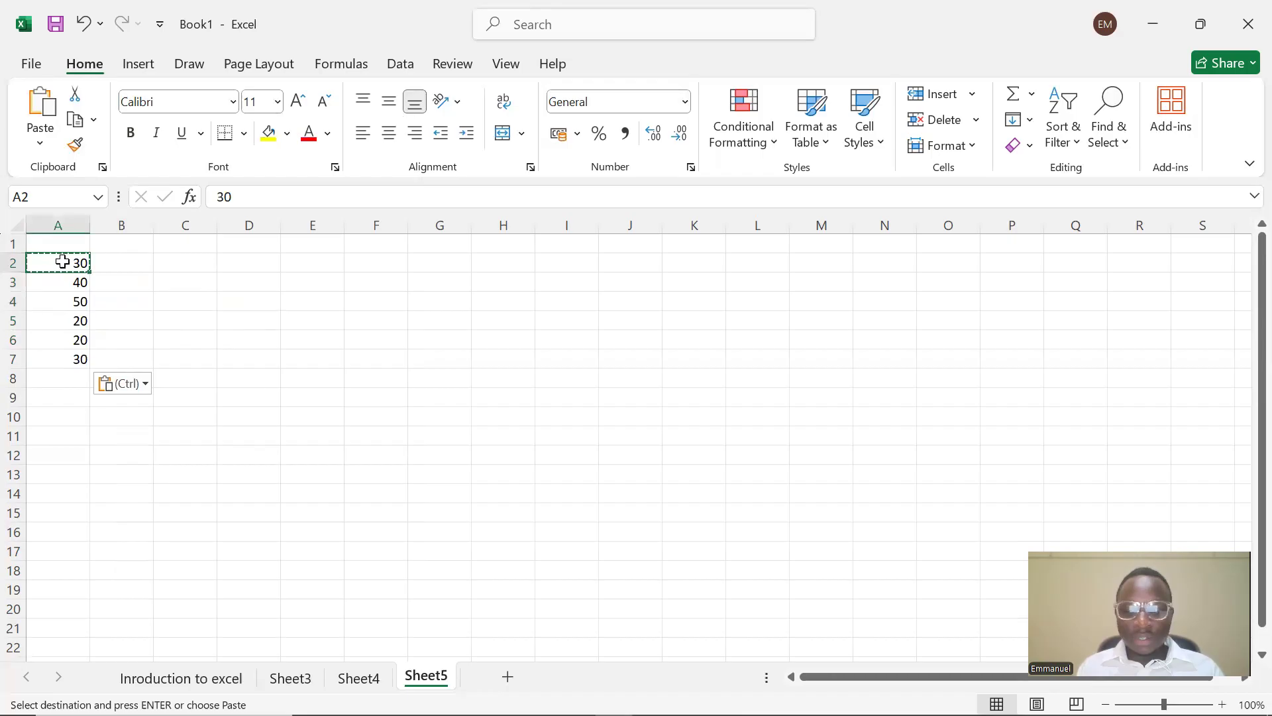
pyautogui.moveTo(58, 267); pyautogui.dragTo(50, 358)
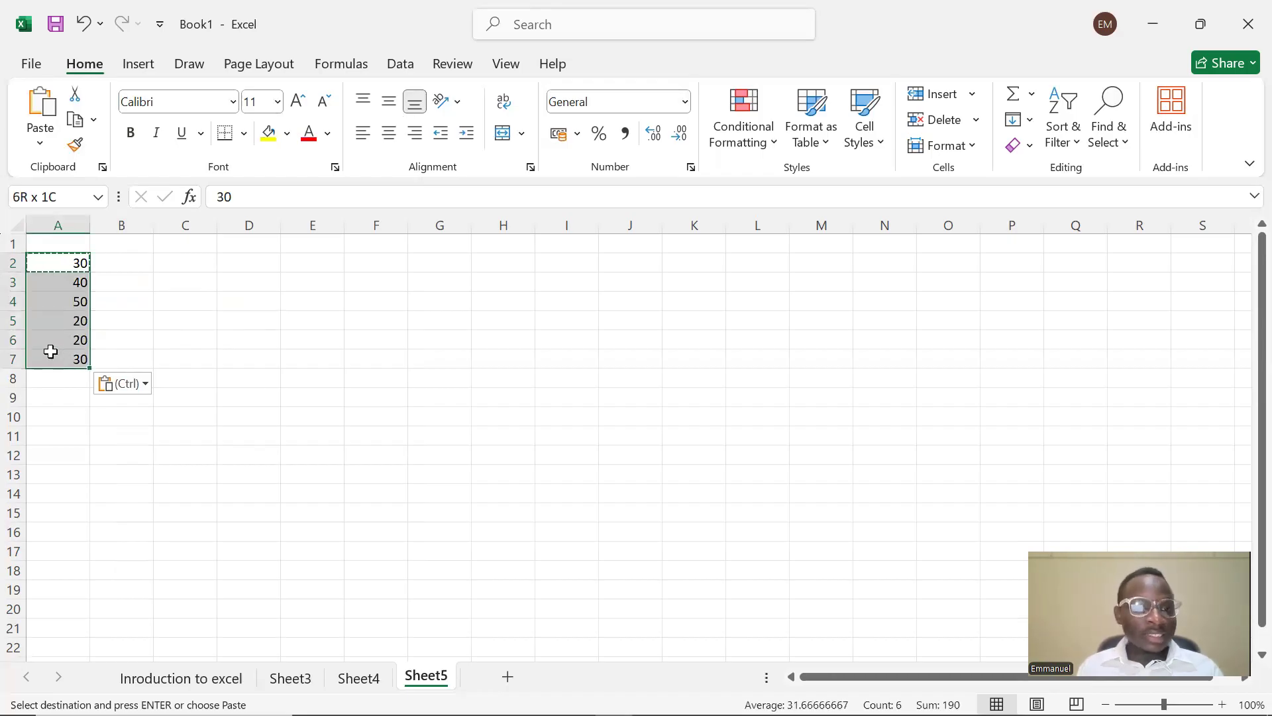
pyautogui.click(232, 102)
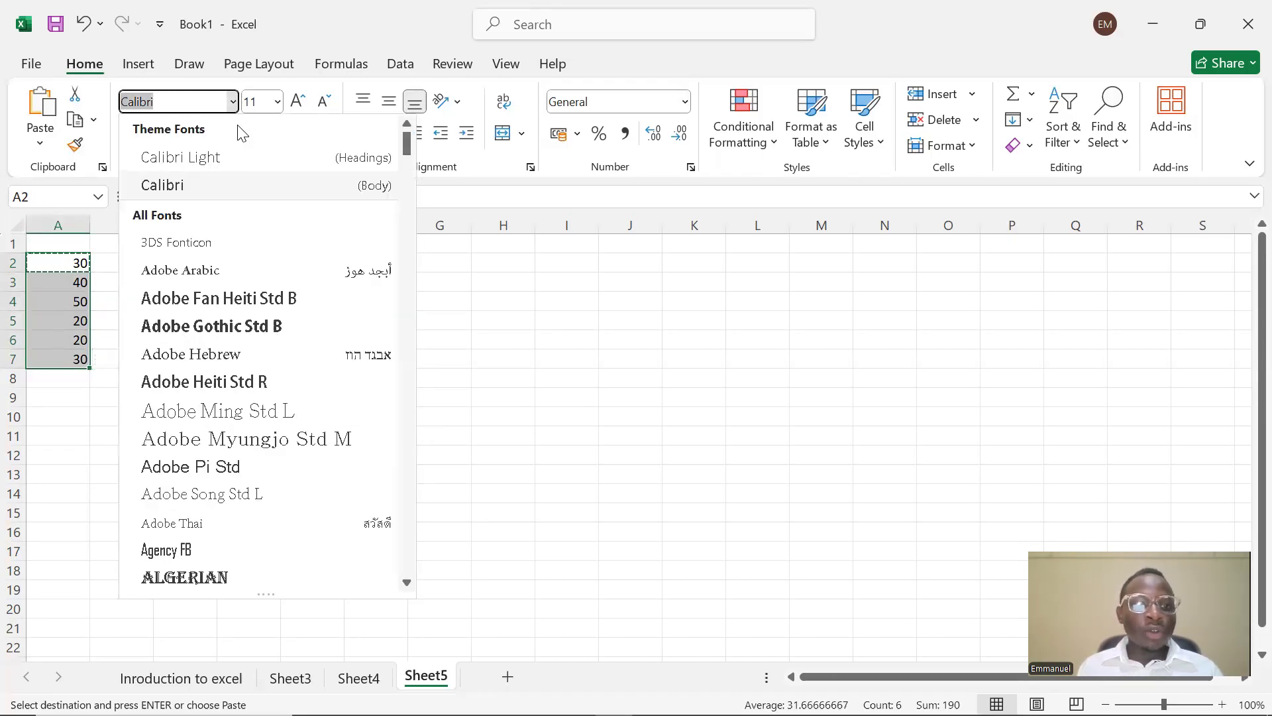
pyautogui.click(203, 325)
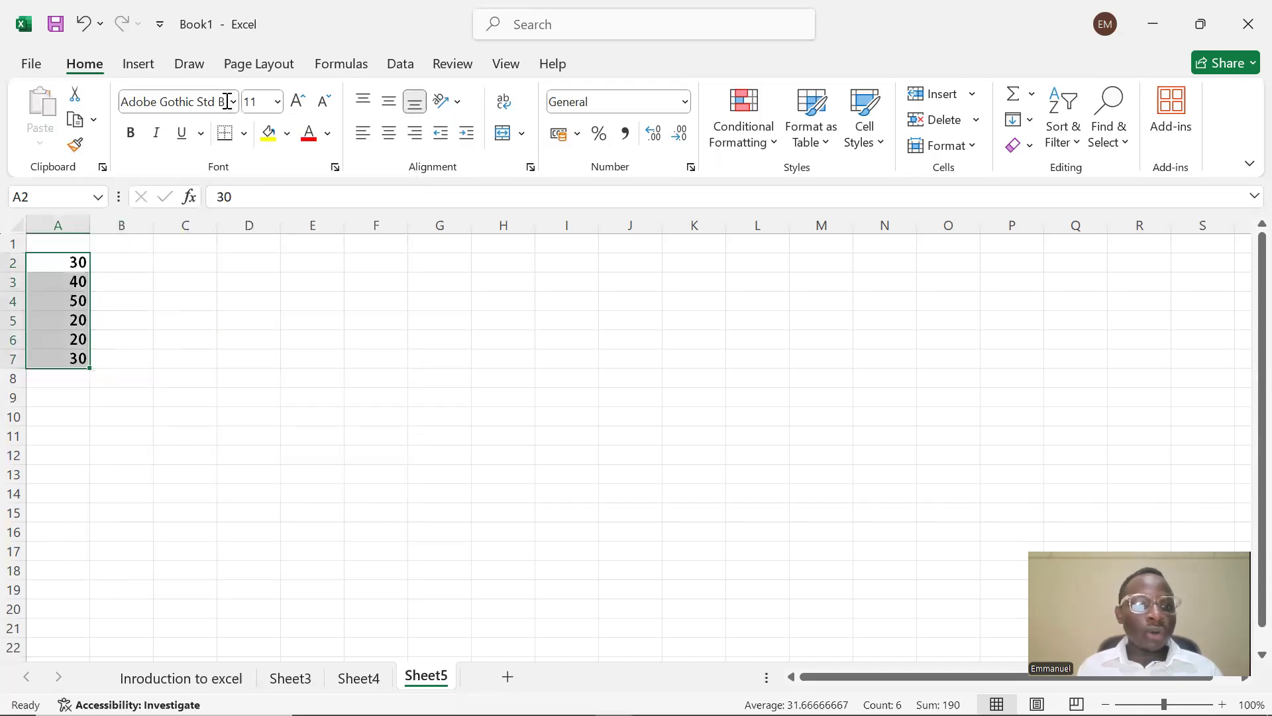
pyautogui.click(232, 102)
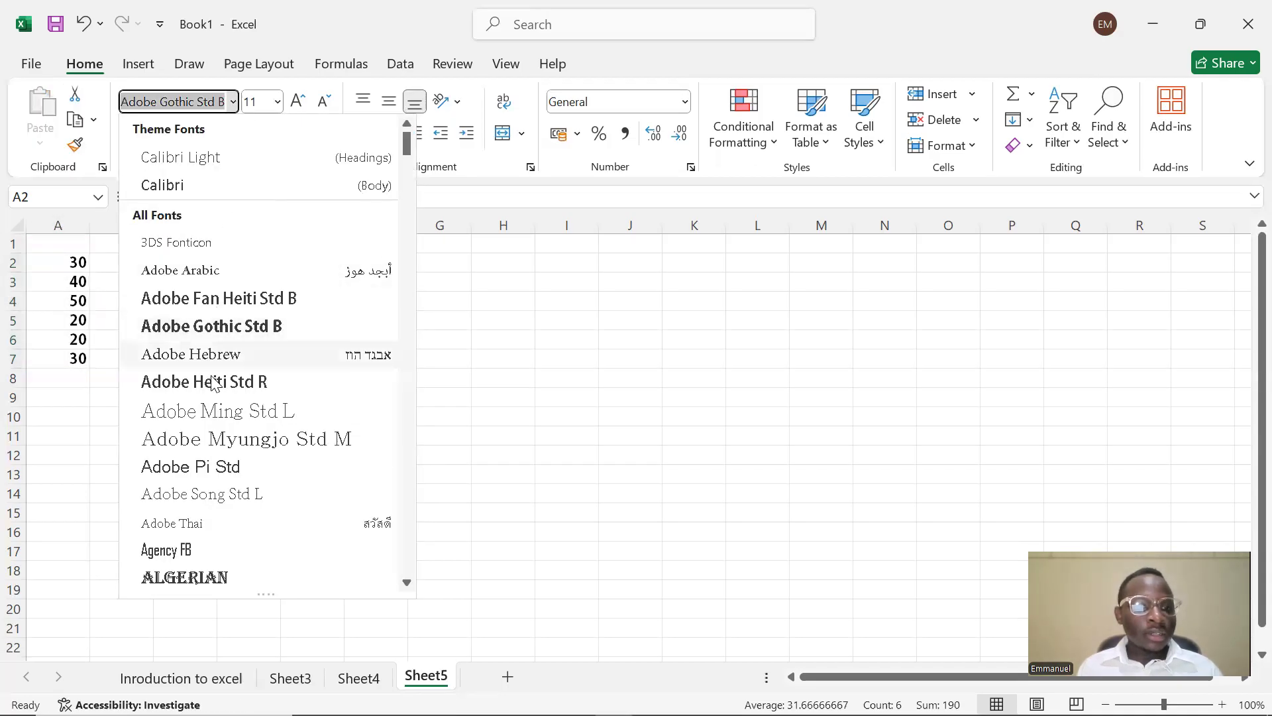
pyautogui.click(192, 578)
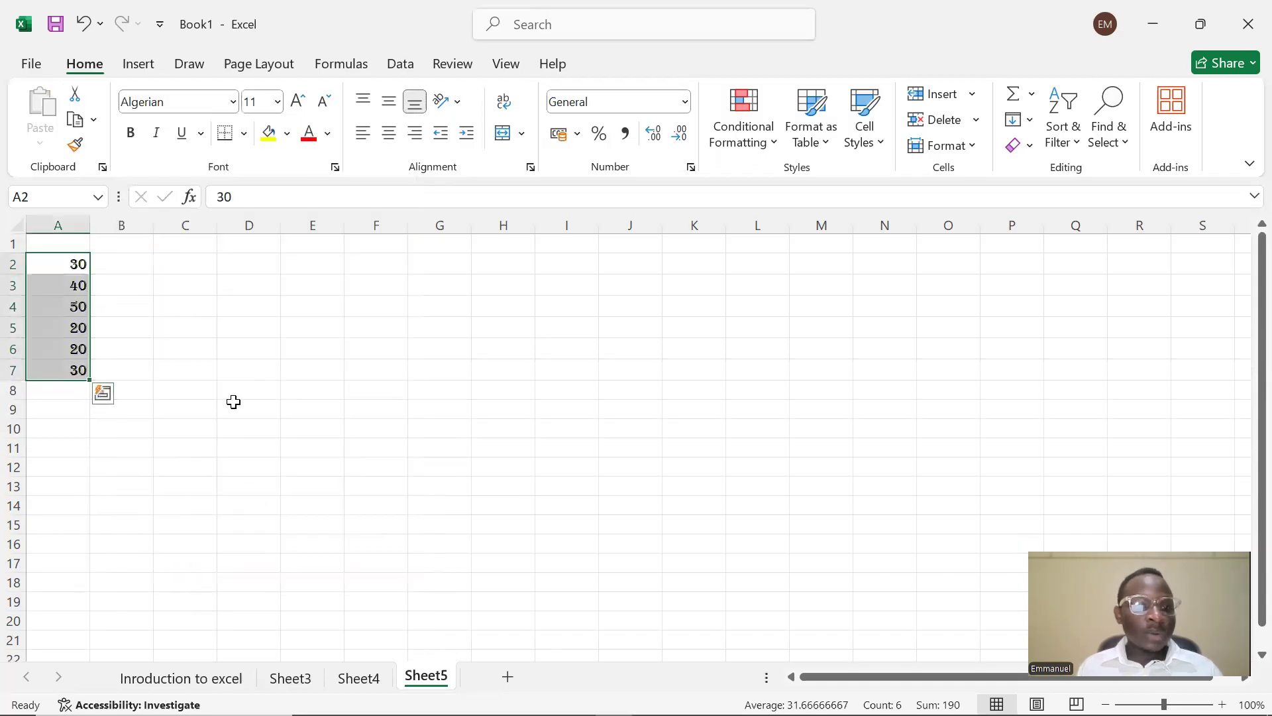
# - Set the font size of cells A2:A7 to 24 and make their values bold, italic and underlined
pyautogui.click(277, 102)
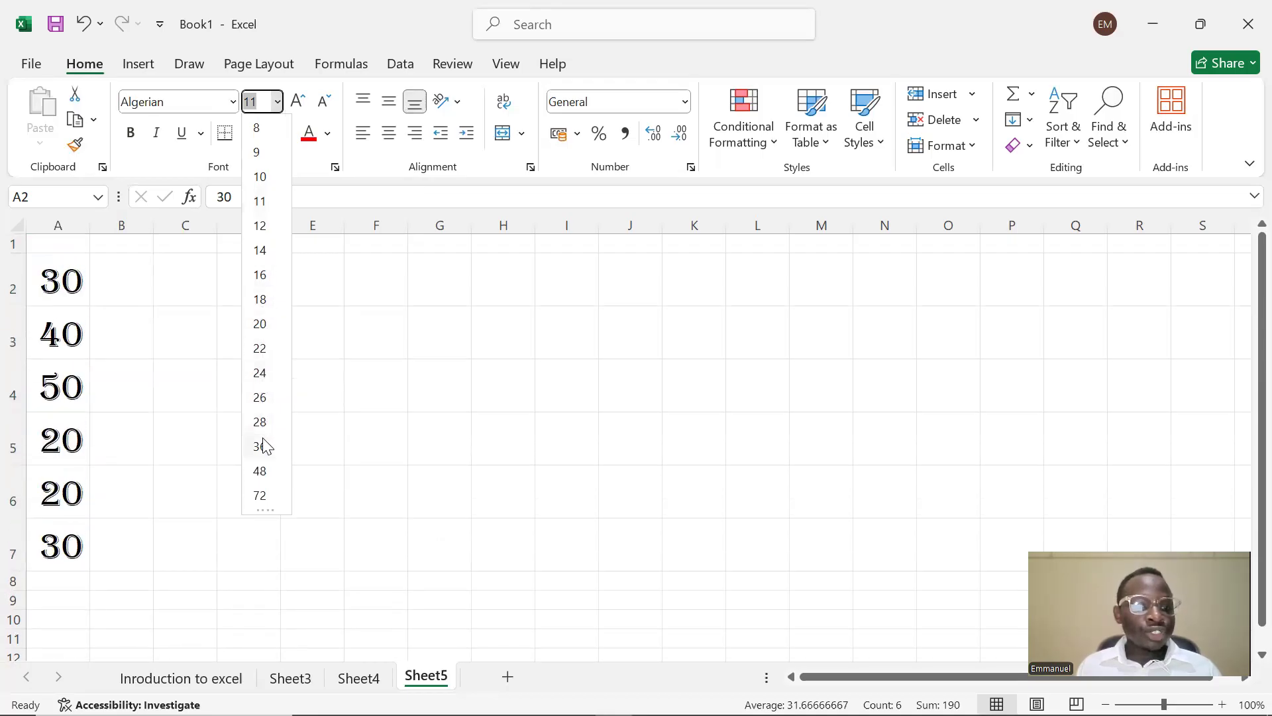
pyautogui.click(259, 366)
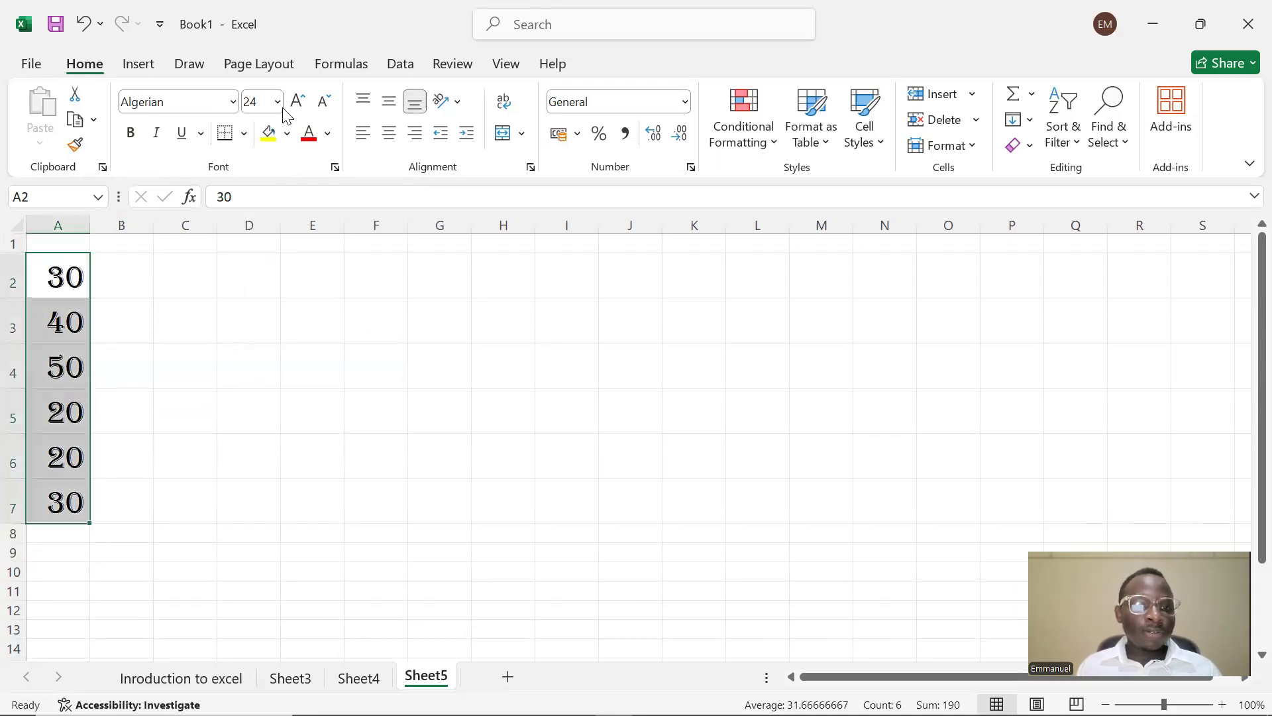
pyautogui.click(134, 140)
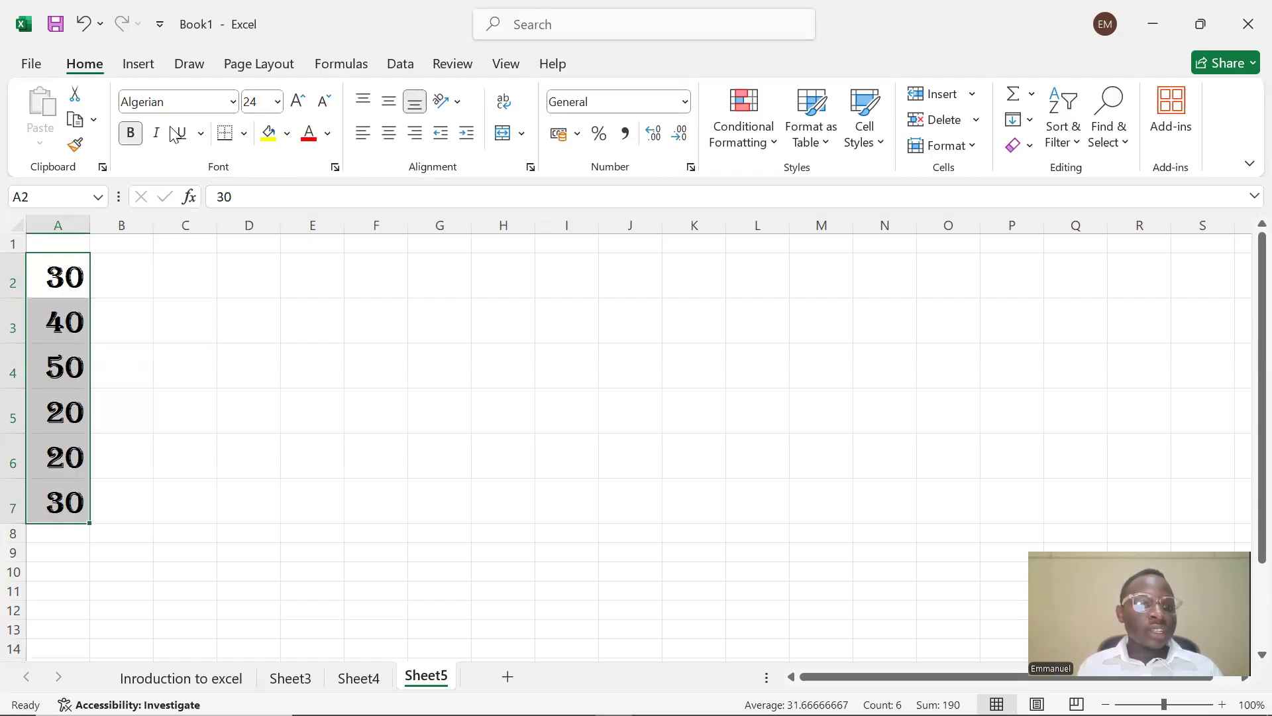
pyautogui.click(157, 133)
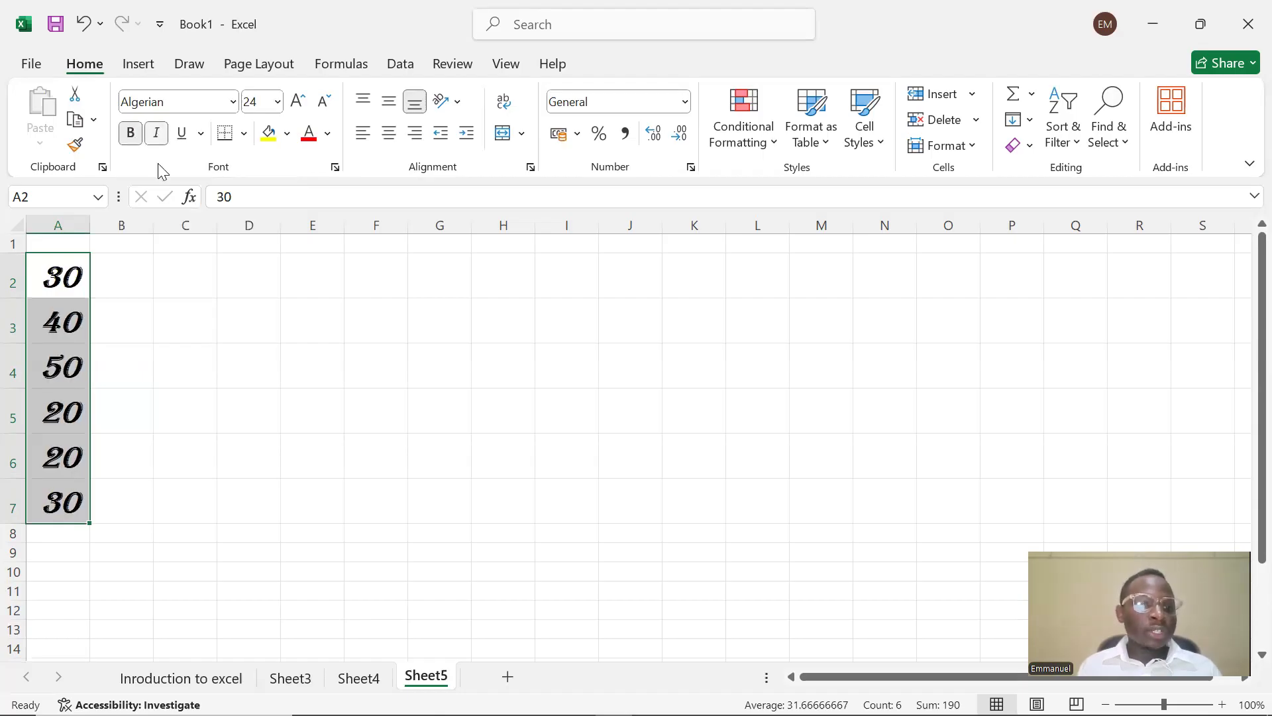
pyautogui.click(183, 134)
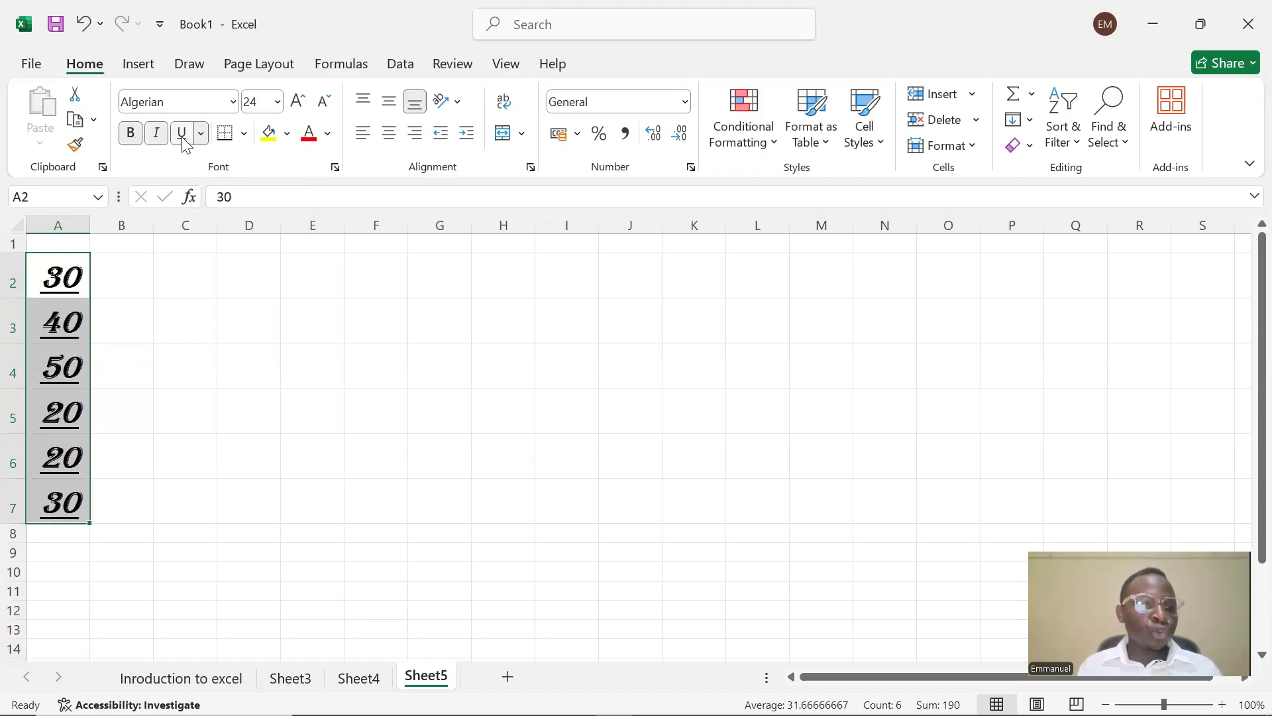
# - Apply All Borders to cells A2:A7
pyautogui.click(243, 134)
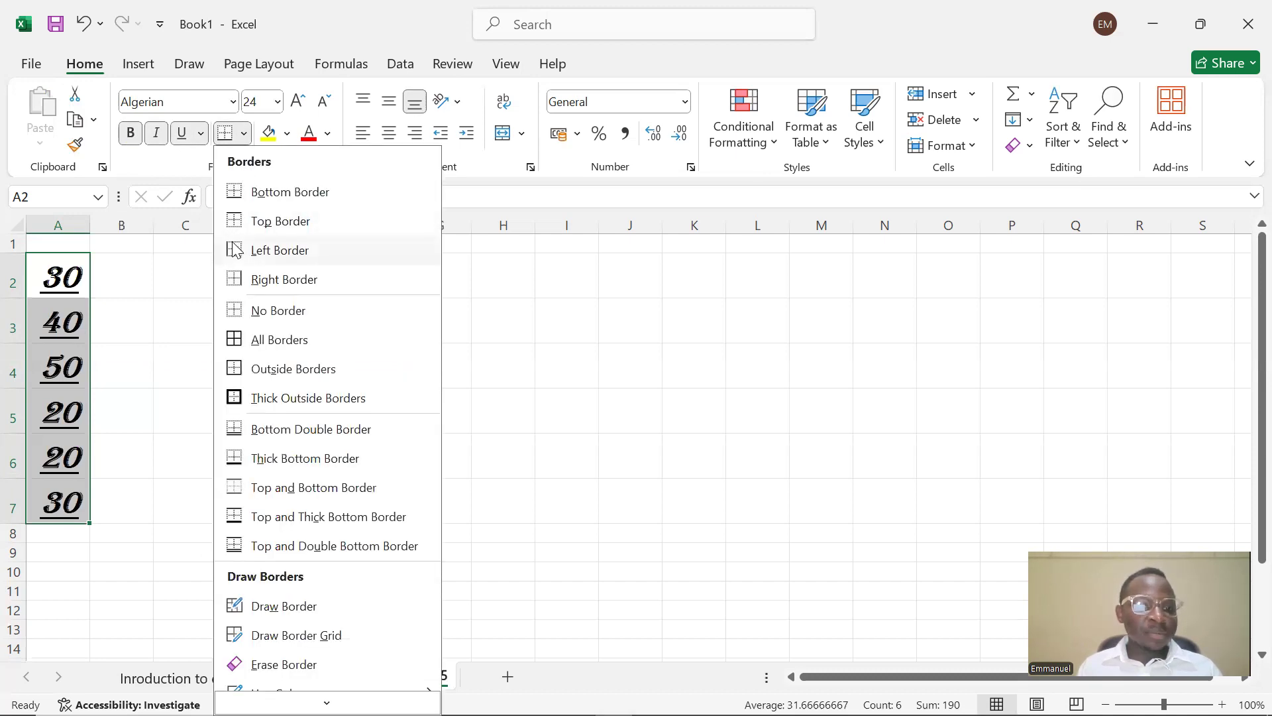
pyautogui.click(284, 342)
pyautogui.click(240, 410)
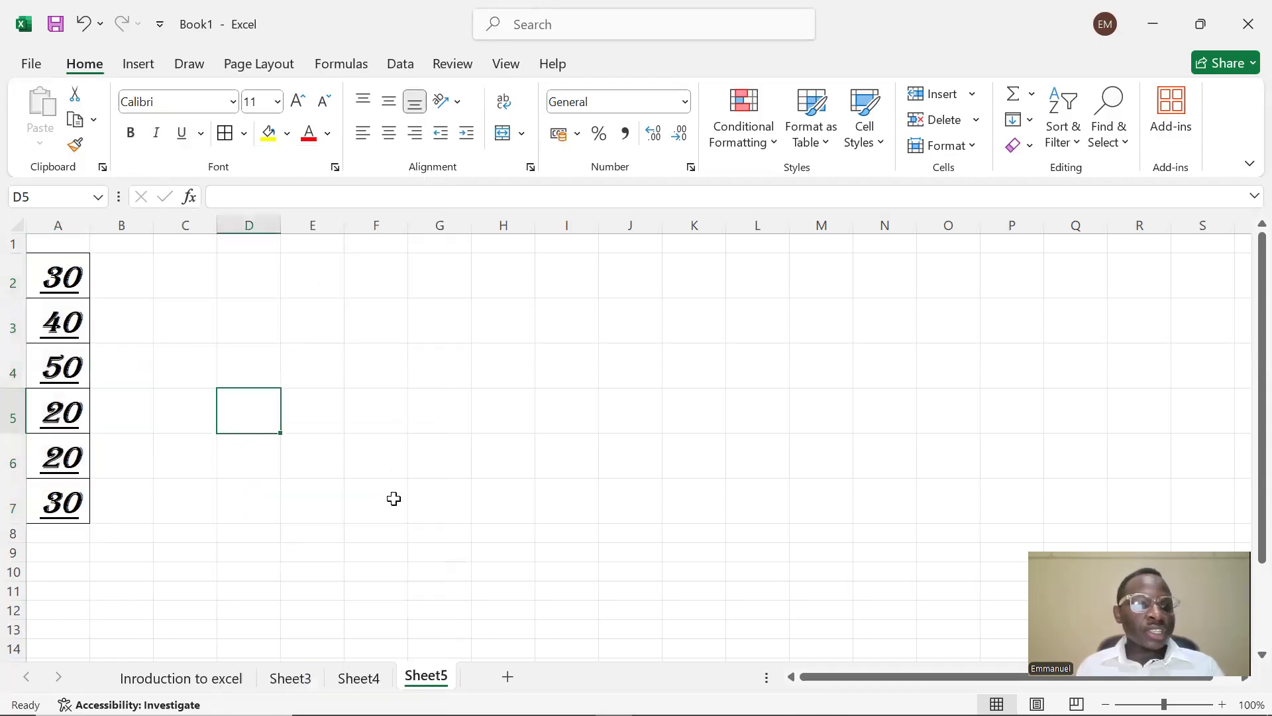
# - Undo the borders on cells A2:A7 and redo them
pyautogui.hotkey('ctrl', 'z')
pyautogui.click(336, 496)
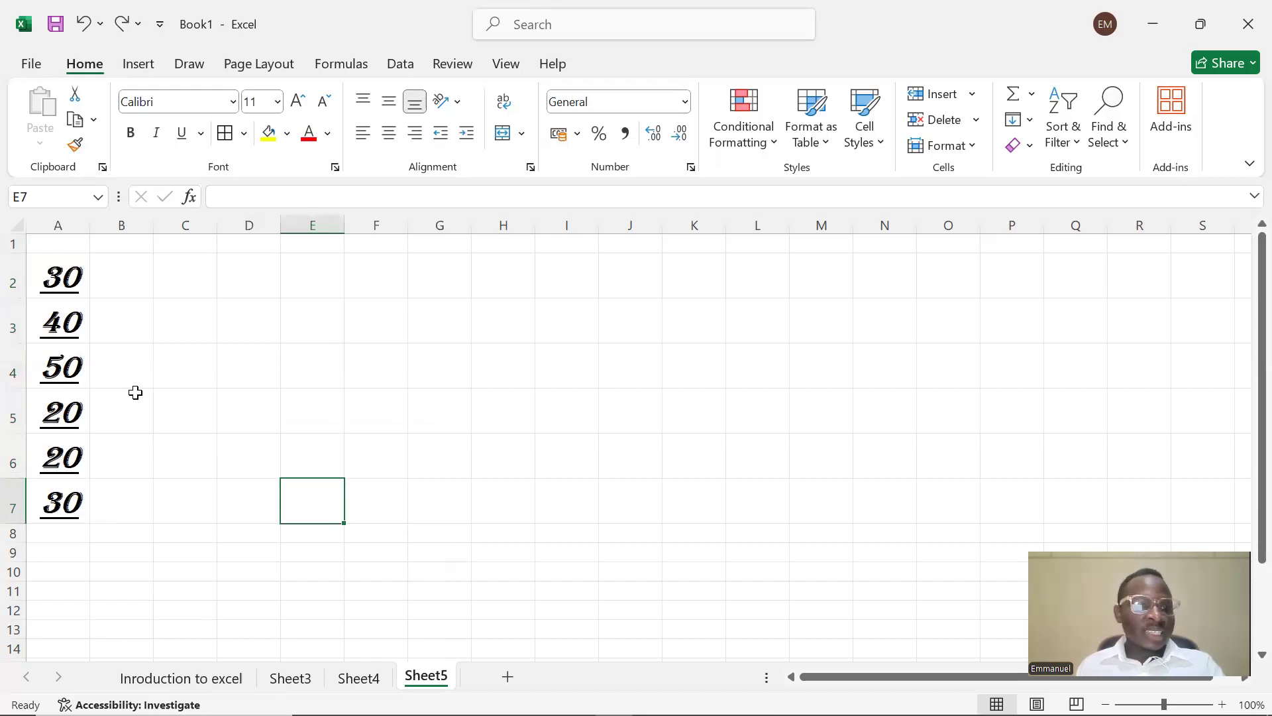
pyautogui.hotkey('ctrl', 'y')
pyautogui.click(200, 419)
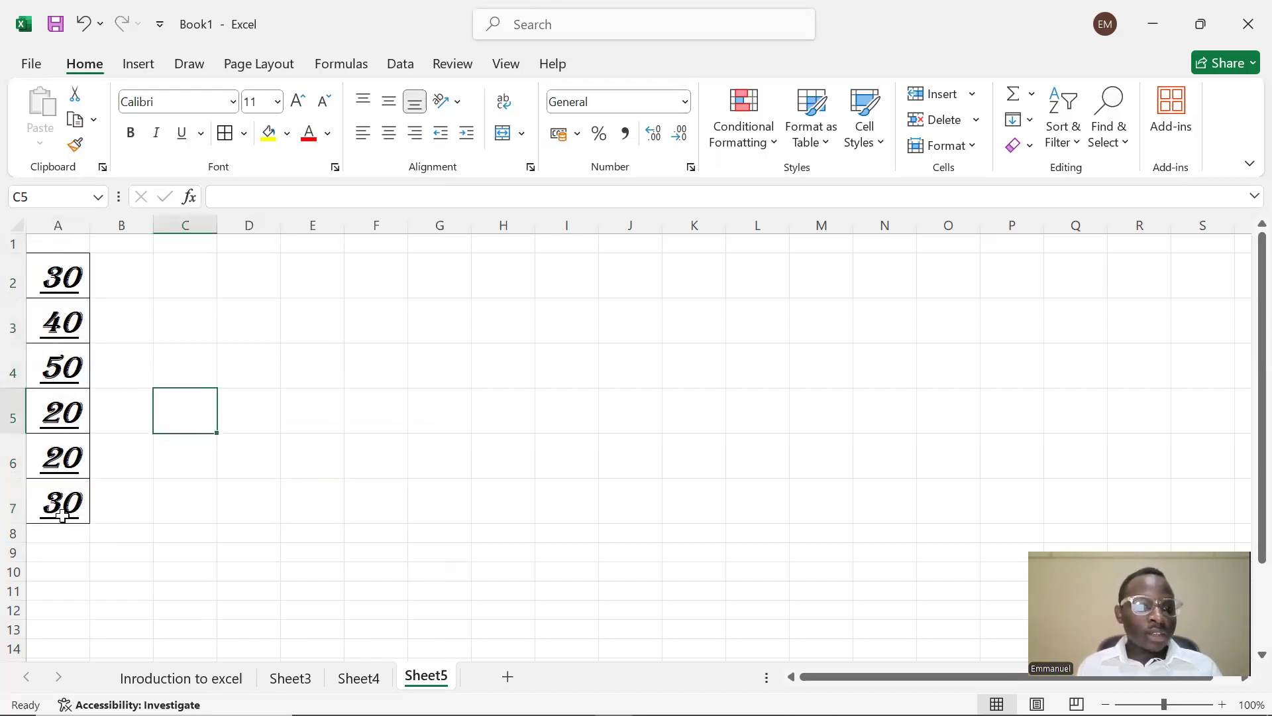
# - Fill cells A2:A7 with yellow and replace the fill with the standard purple
pyautogui.moveTo(71, 274); pyautogui.dragTo(66, 504)
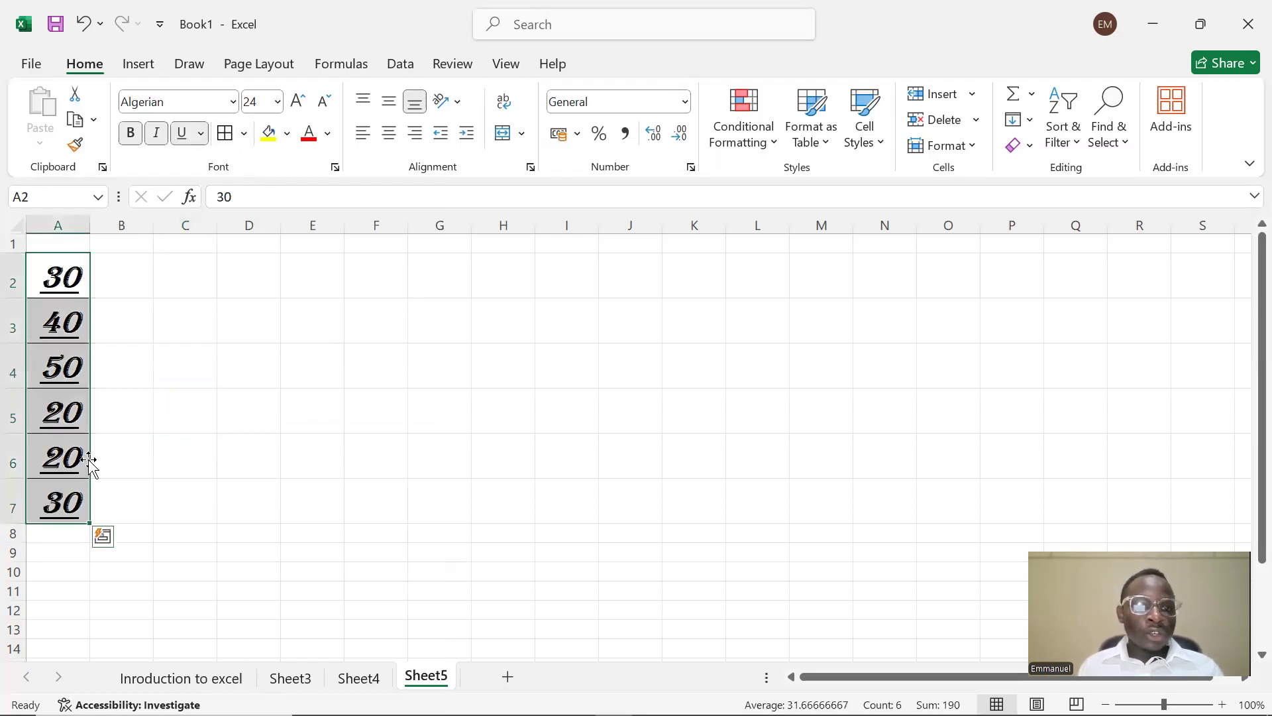
pyautogui.click(268, 134)
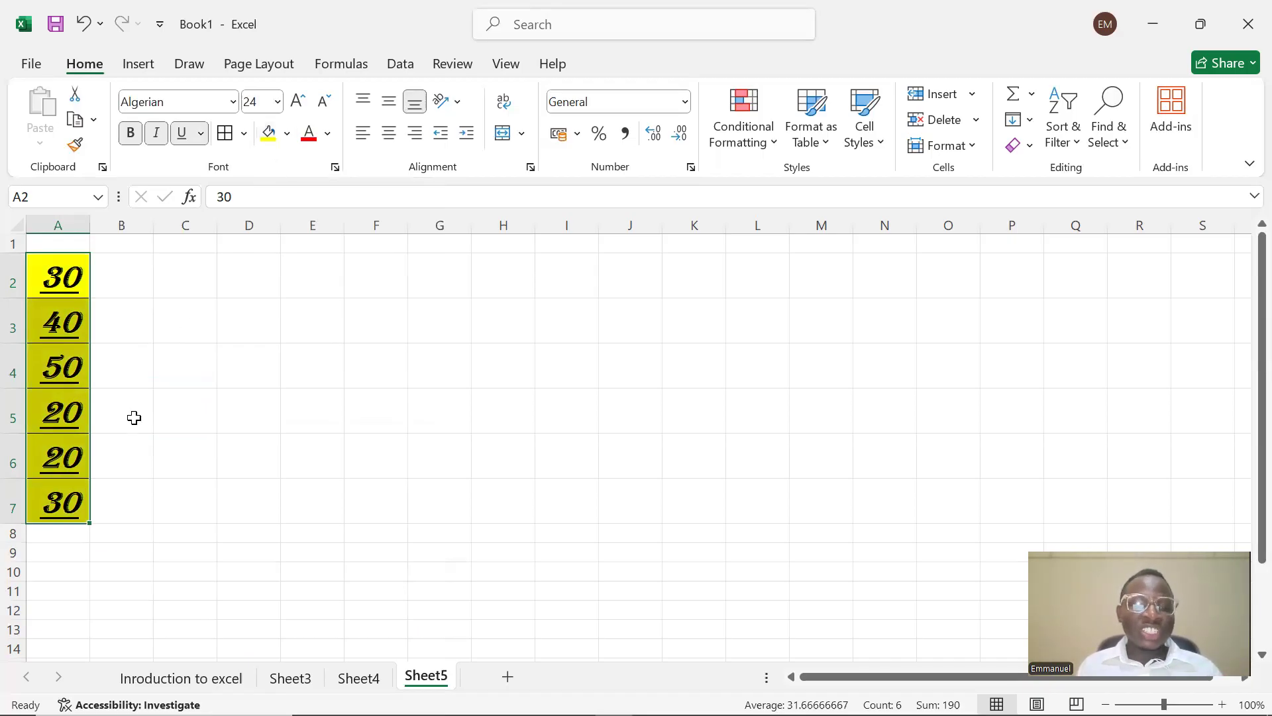
pyautogui.click(287, 134)
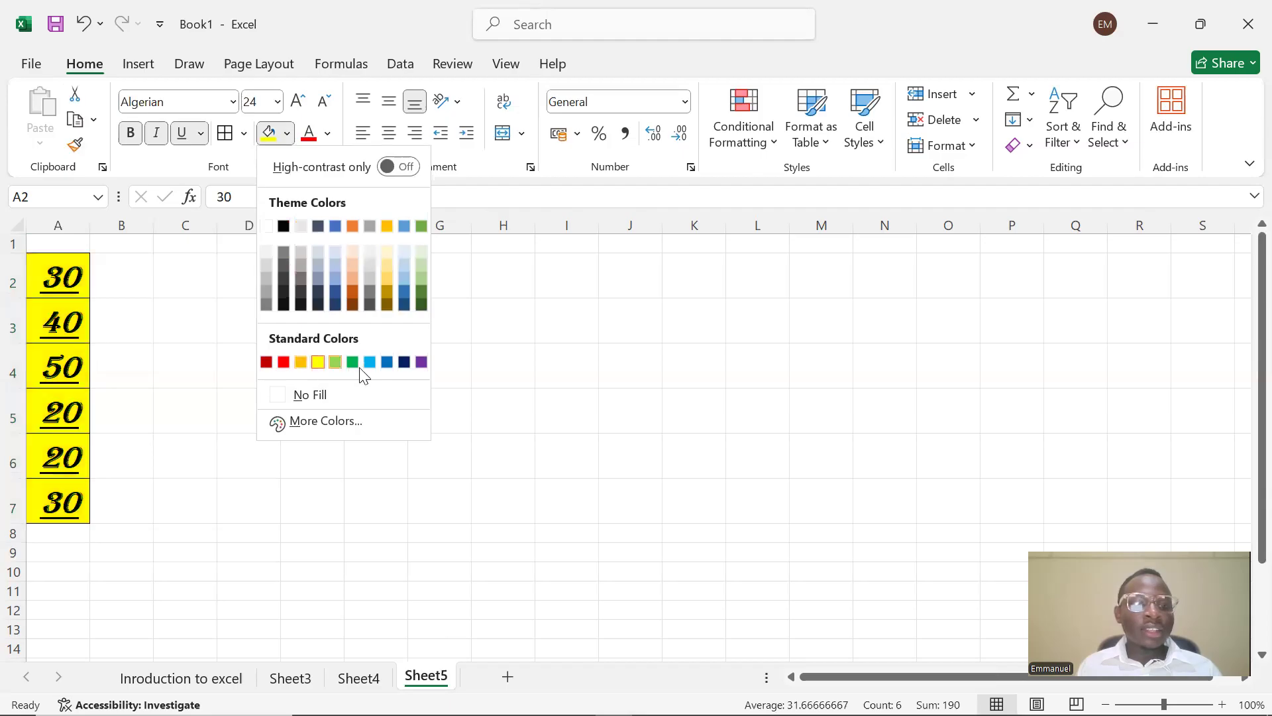
pyautogui.click(420, 361)
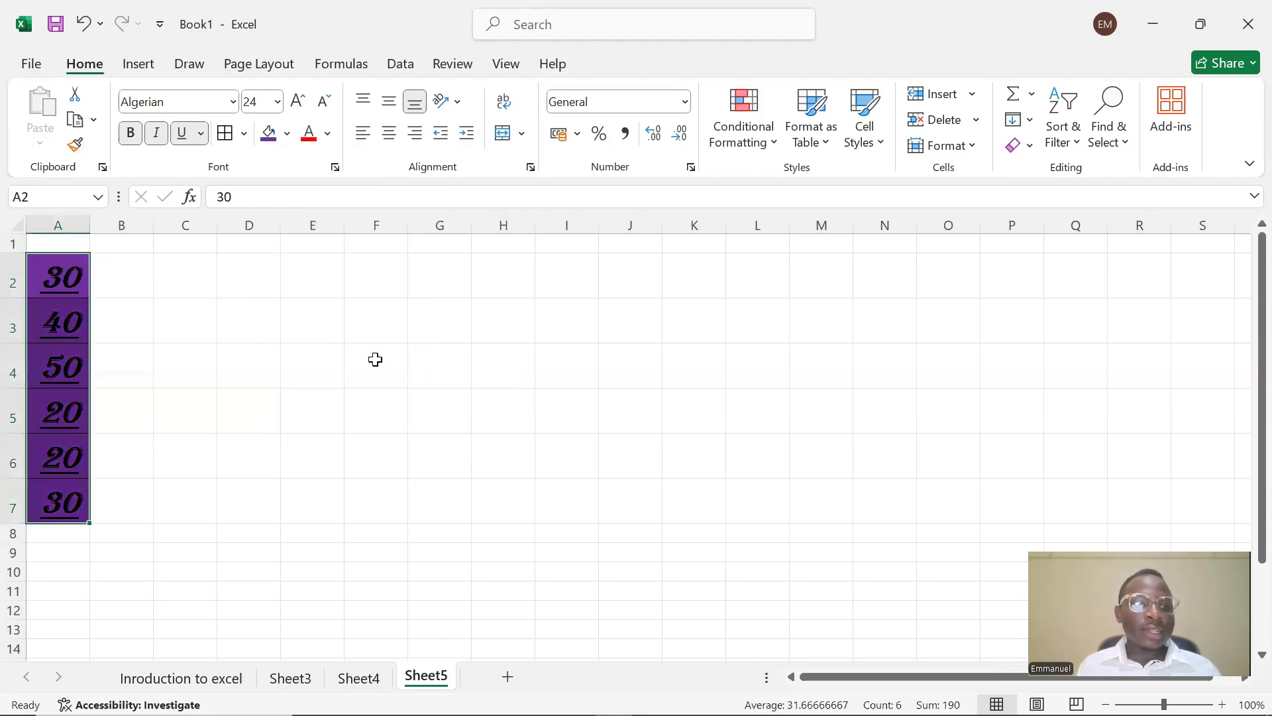
pyautogui.click(226, 330)
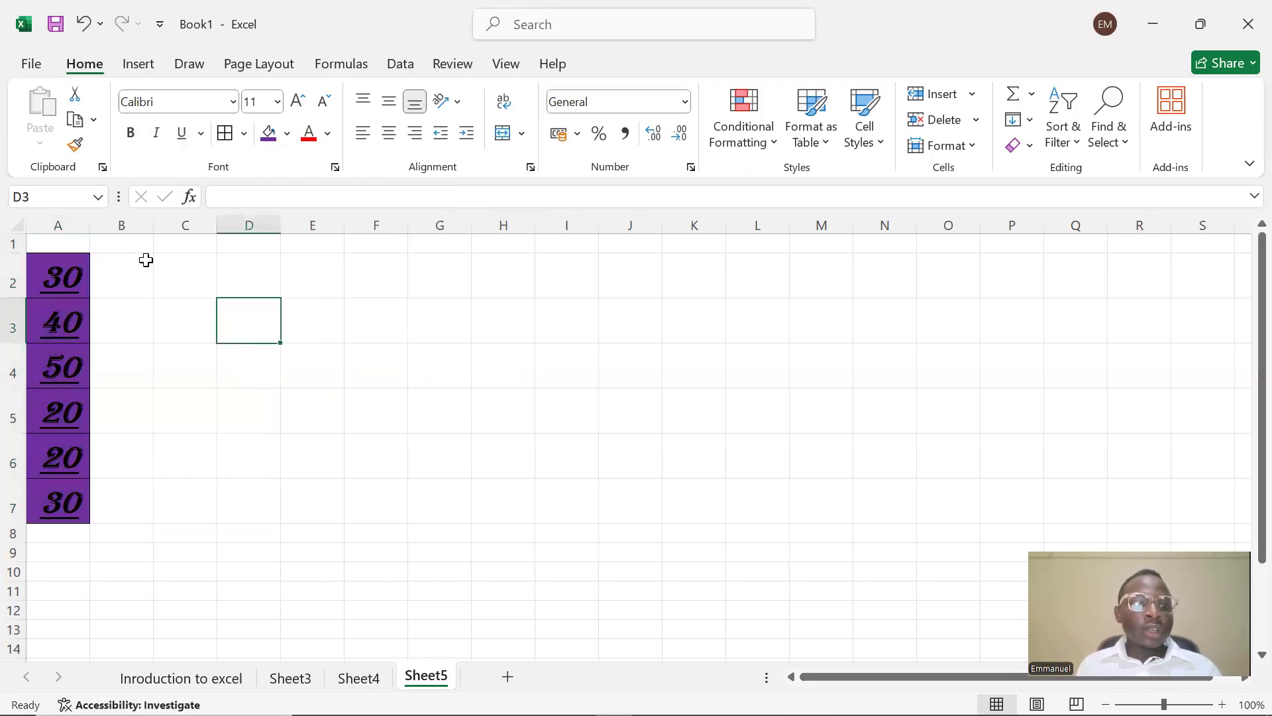
# - Change the font color of cells A2:A7 to the standard red
pyautogui.moveTo(67, 276); pyautogui.dragTo(54, 514)
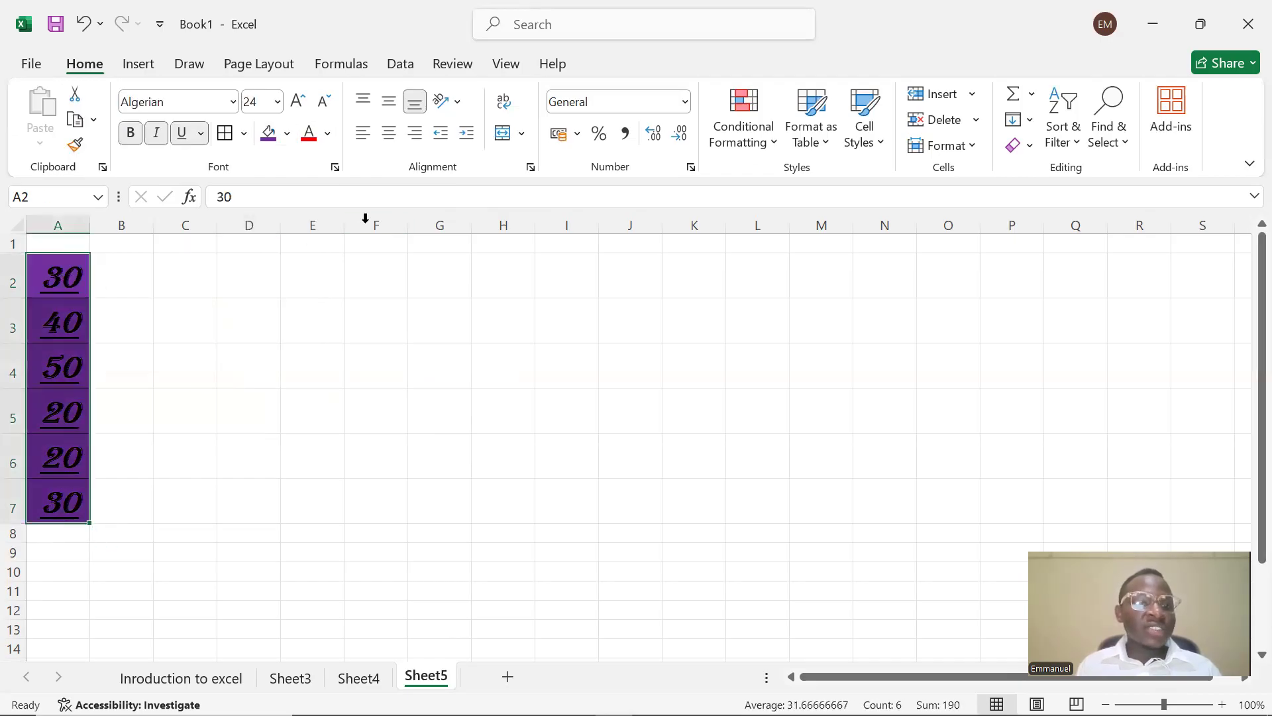
pyautogui.click(328, 134)
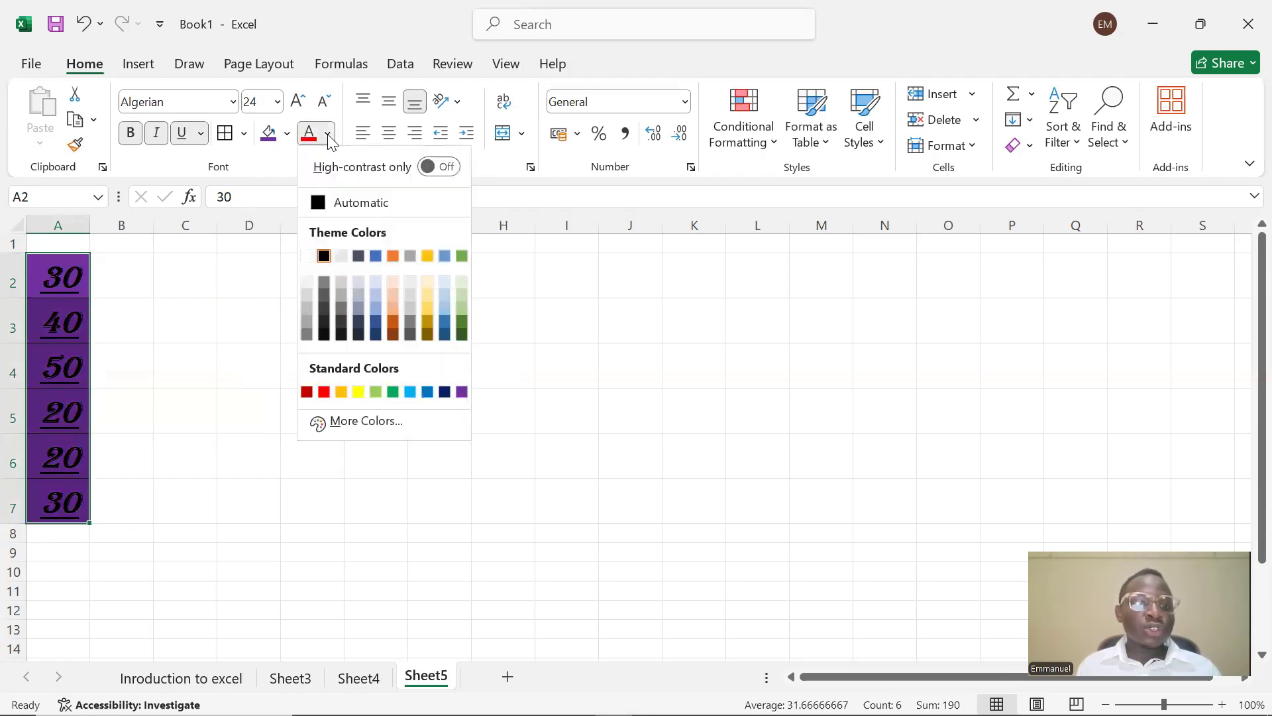
pyautogui.click(320, 138)
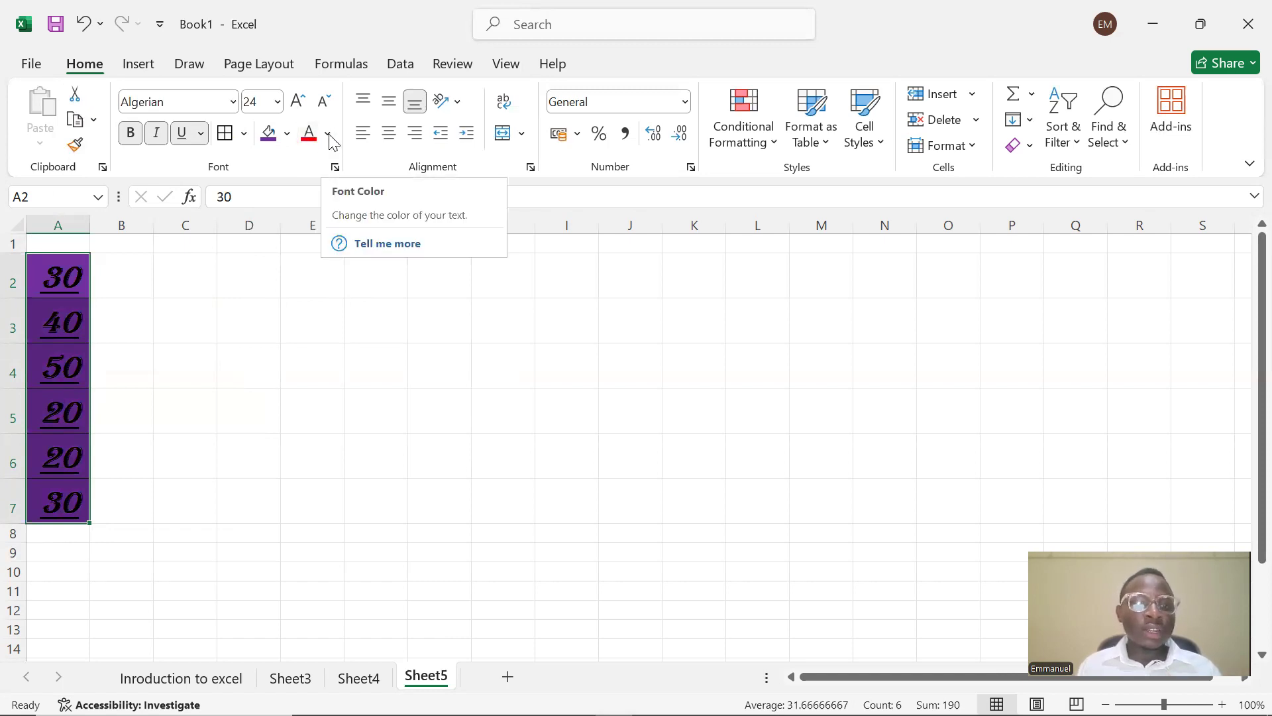
pyautogui.click(328, 135)
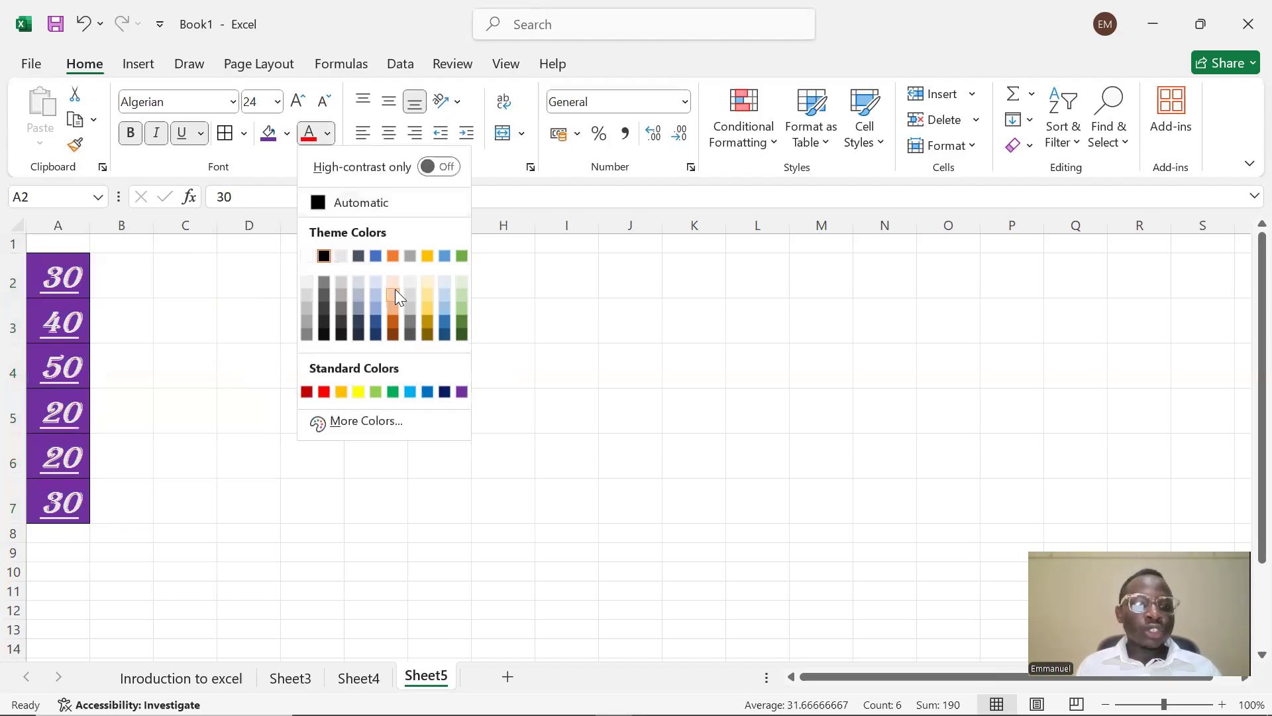
pyautogui.click(324, 393)
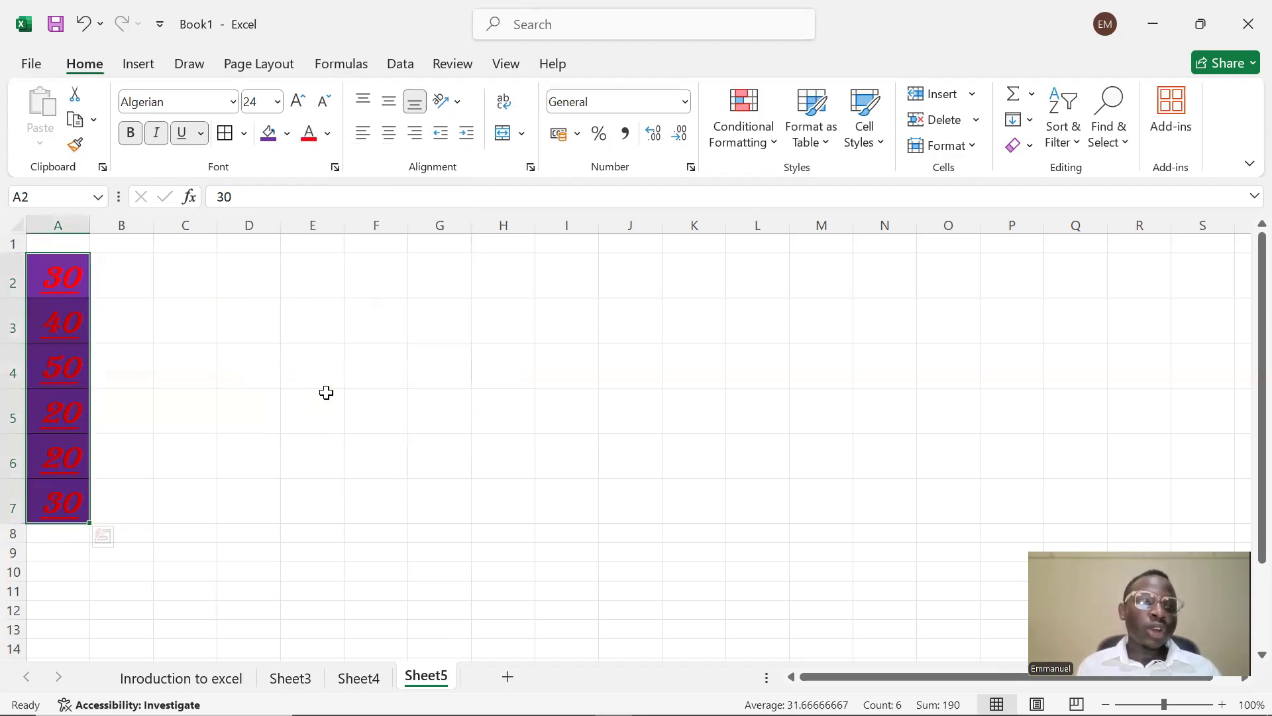
pyautogui.click(298, 438)
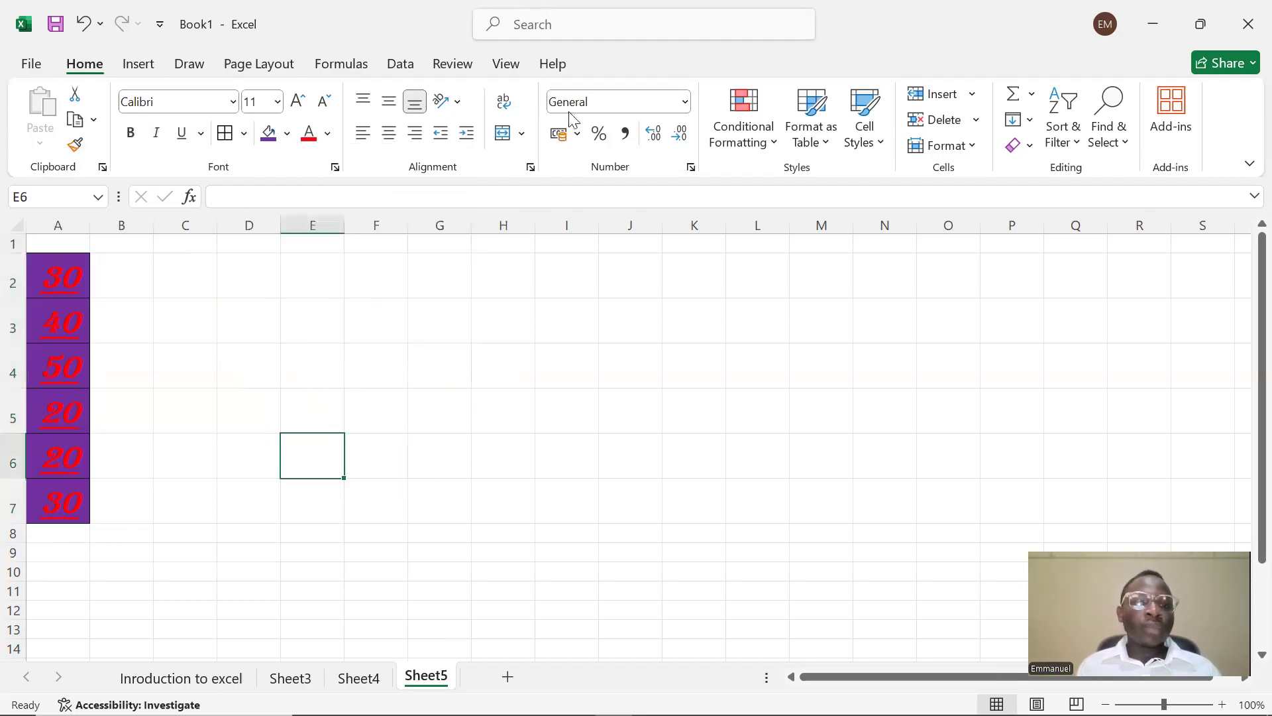
pyautogui.click(367, 315)
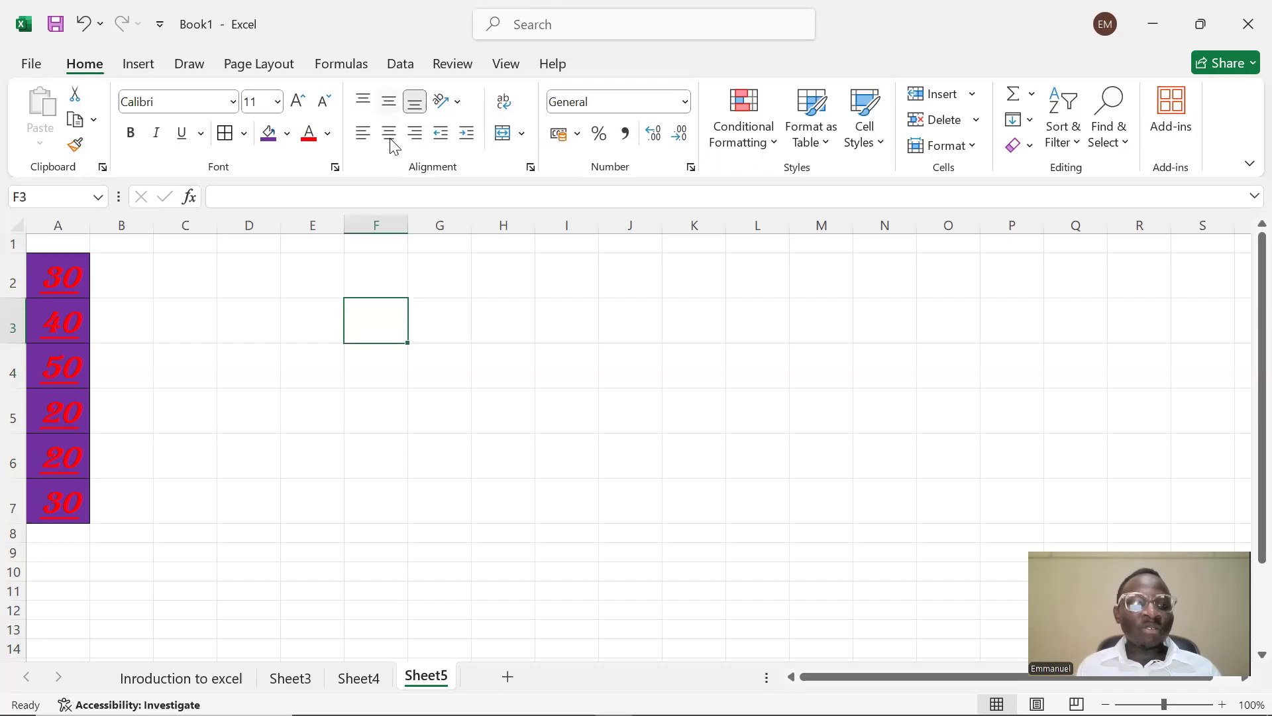
pyautogui.click(449, 198)
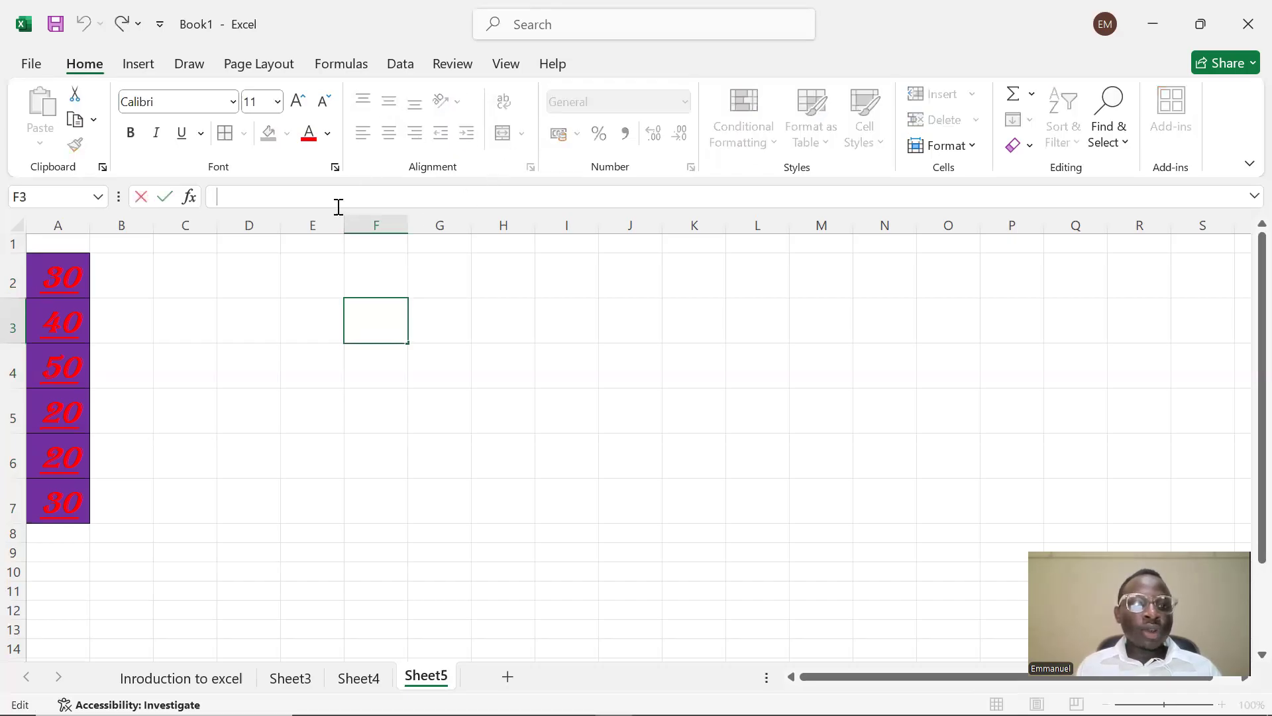
pyautogui.click(230, 362)
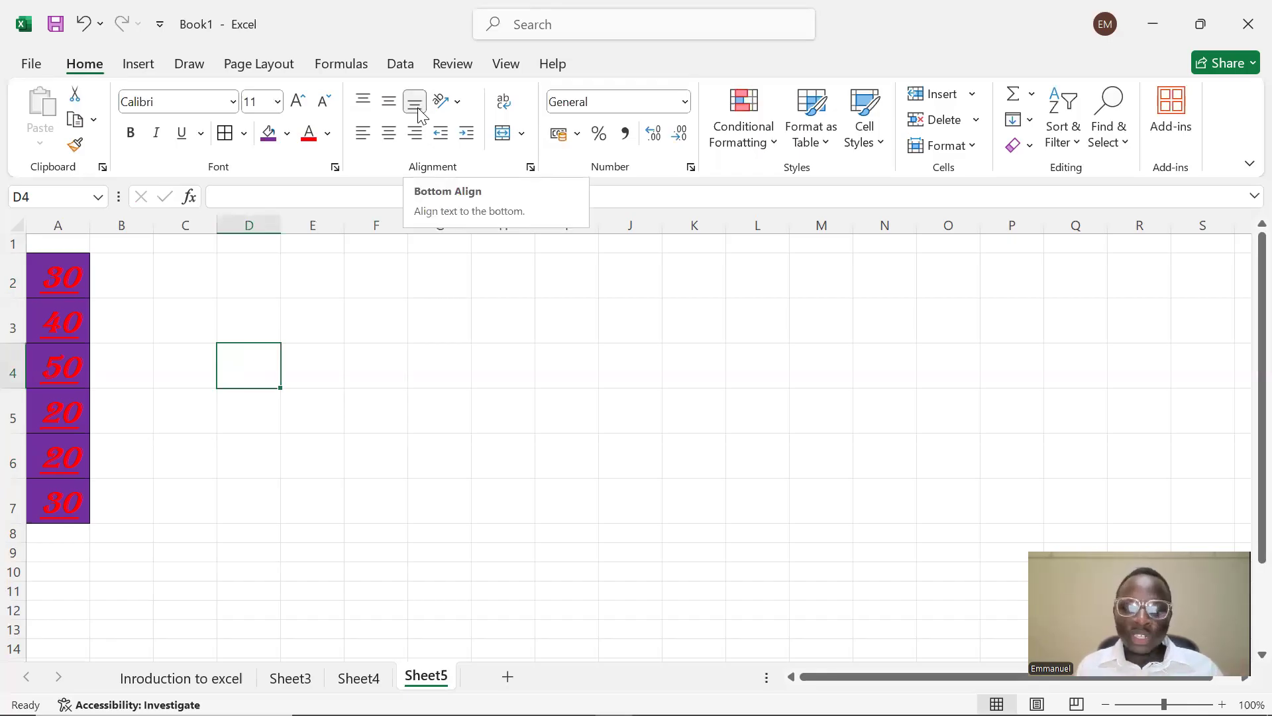
# - Apply top alignment to the empty cell D3 and switch it off again
pyautogui.click(226, 308)
pyautogui.click(362, 107)
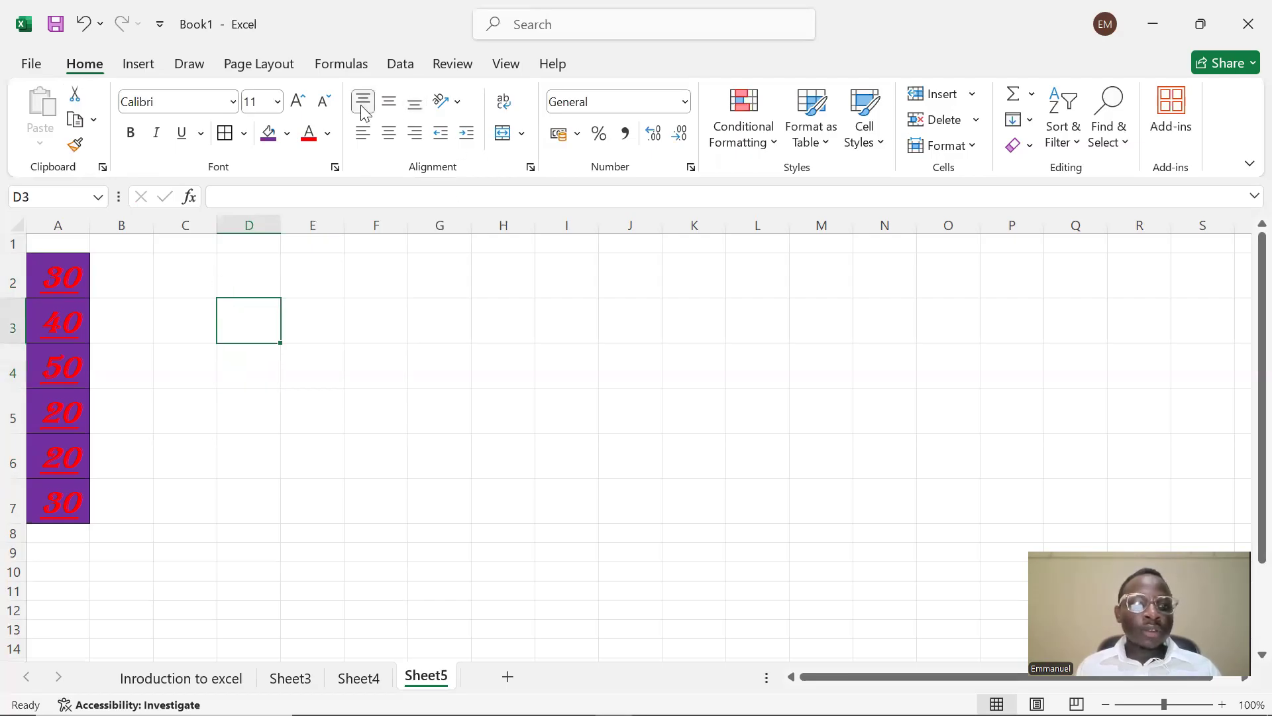
pyautogui.click(362, 108)
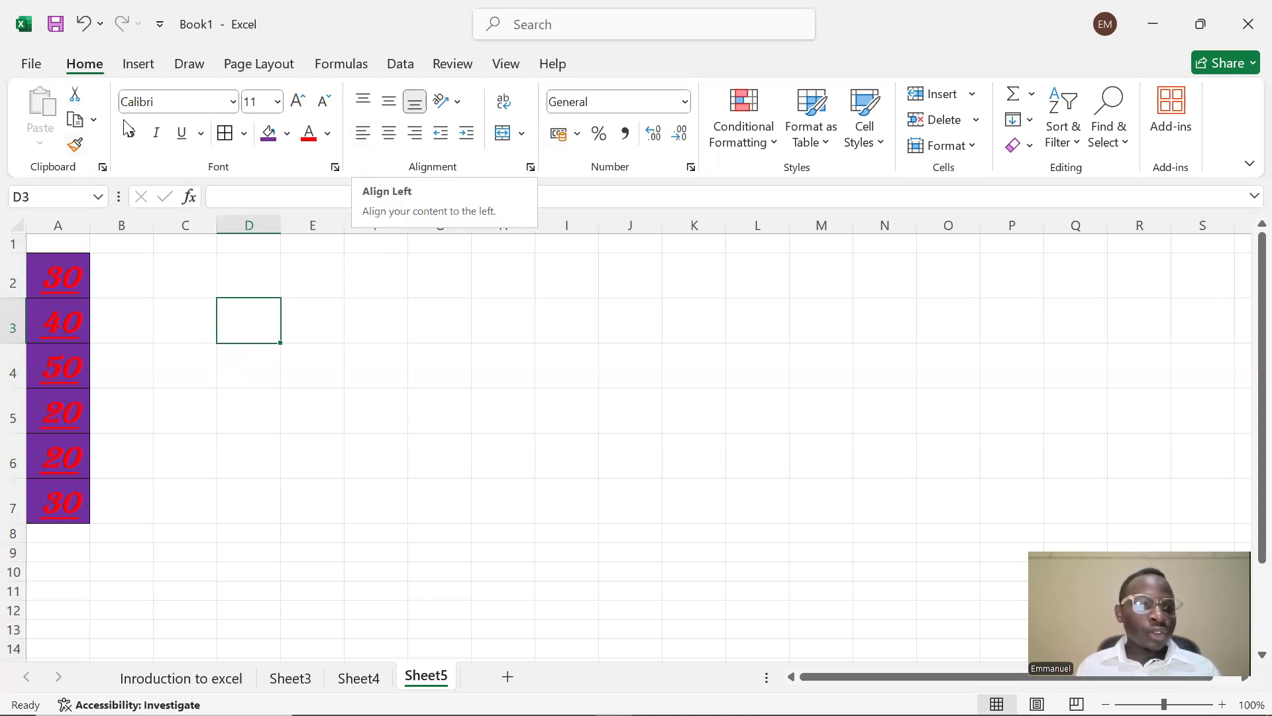
# - Align the values in cells A2:A7 to the left
pyautogui.click(63, 274)
pyautogui.moveTo(70, 333); pyautogui.dragTo(79, 497)
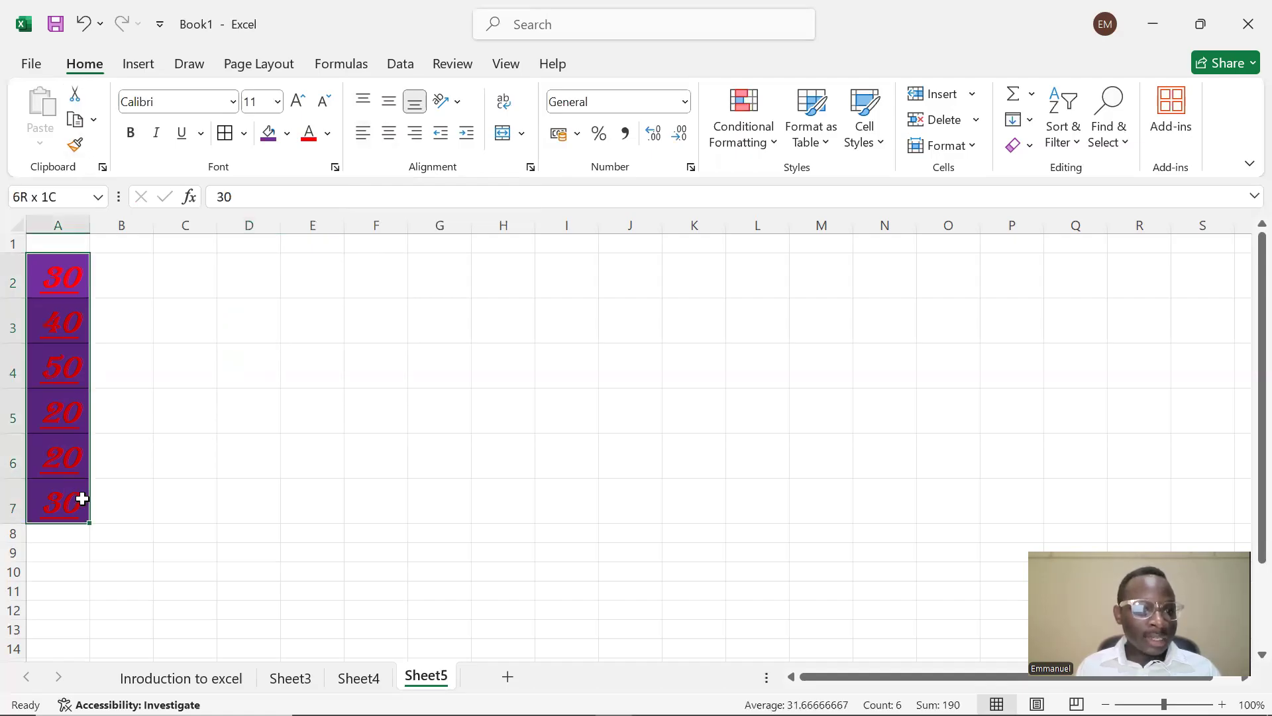
pyautogui.click(363, 140)
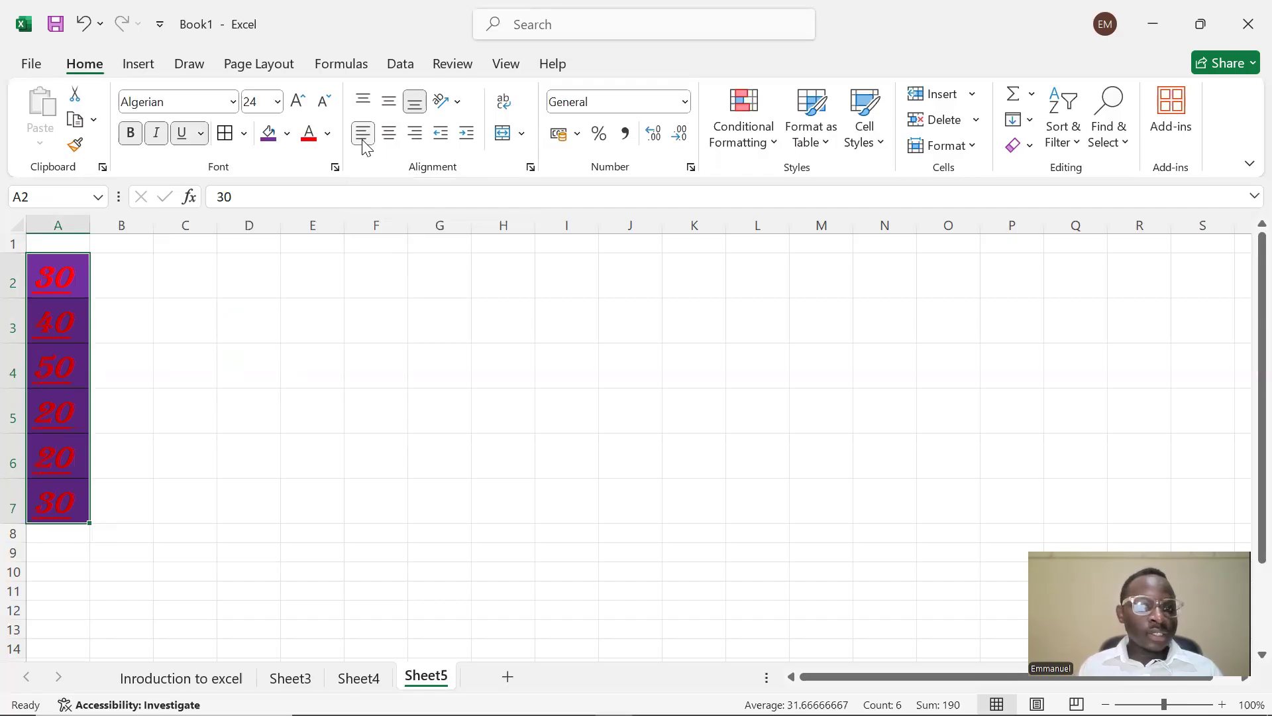
# - Align the values in cells A2:A7 to the right, and increase and decrease their indent
pyautogui.click(389, 140)
pyautogui.click(416, 141)
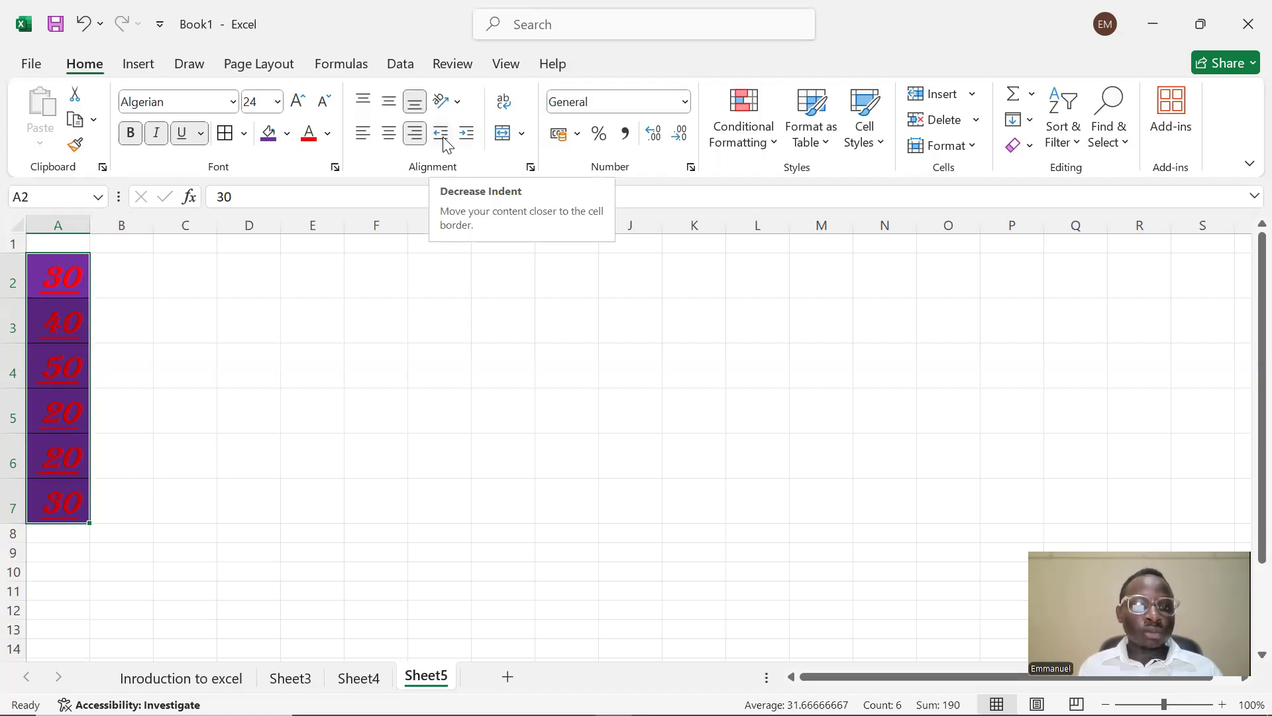
pyautogui.click(443, 135)
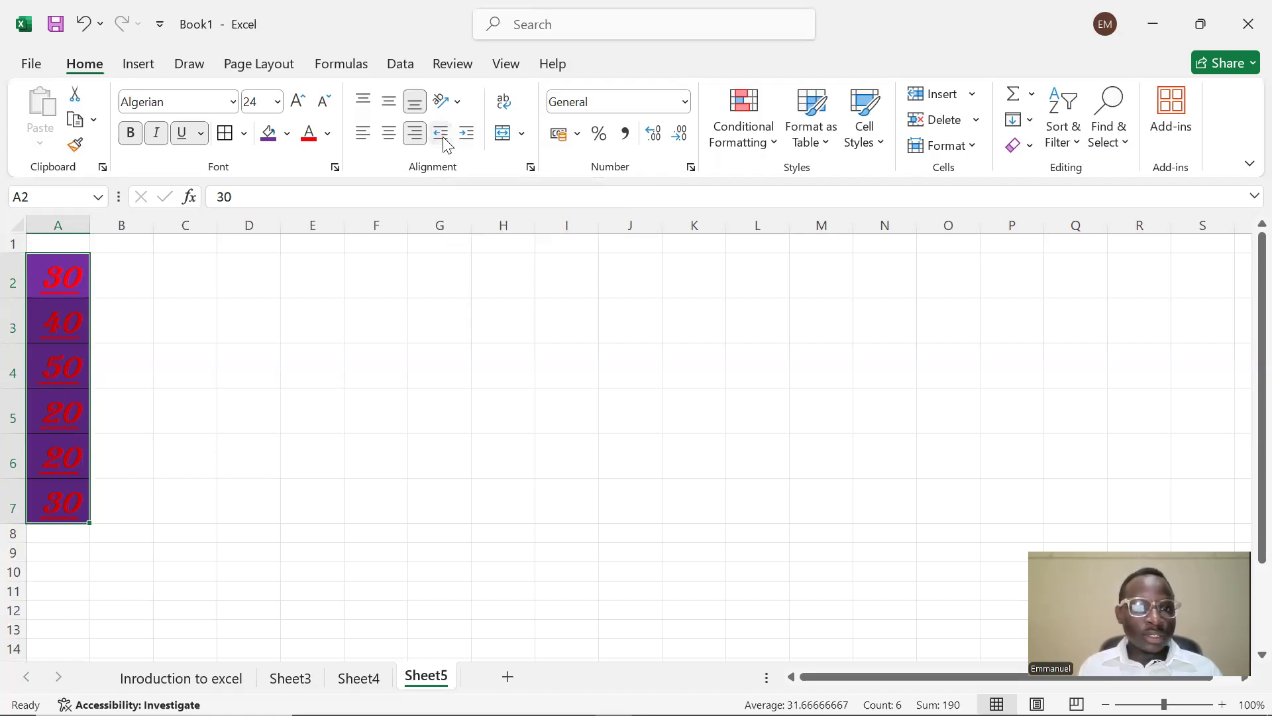
pyautogui.click(463, 135)
pyautogui.click(464, 135)
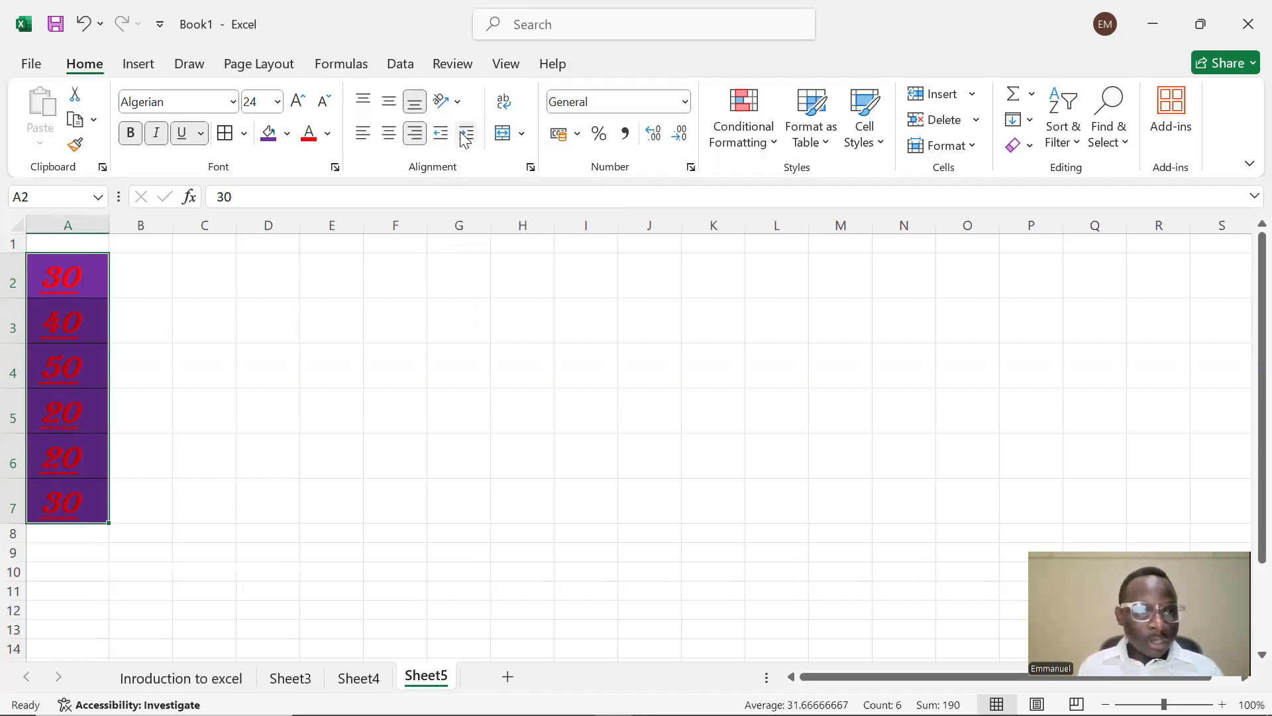
pyautogui.click(466, 136)
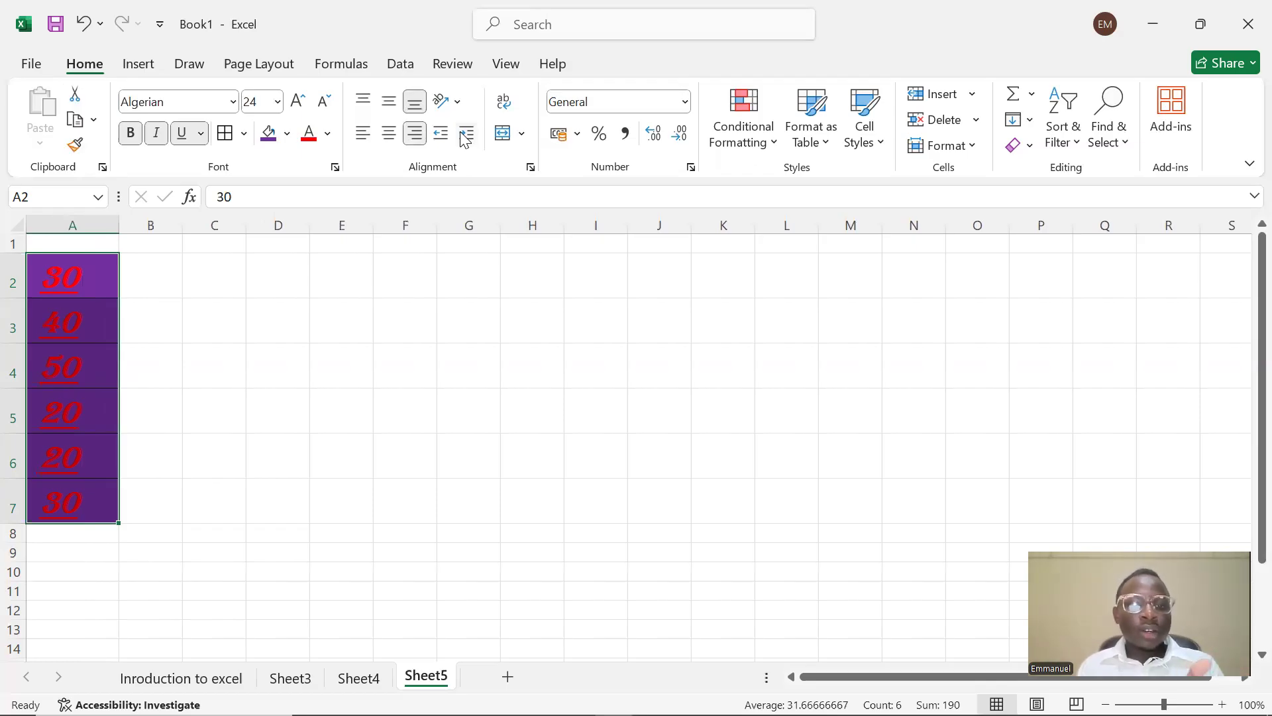
pyautogui.click(441, 134)
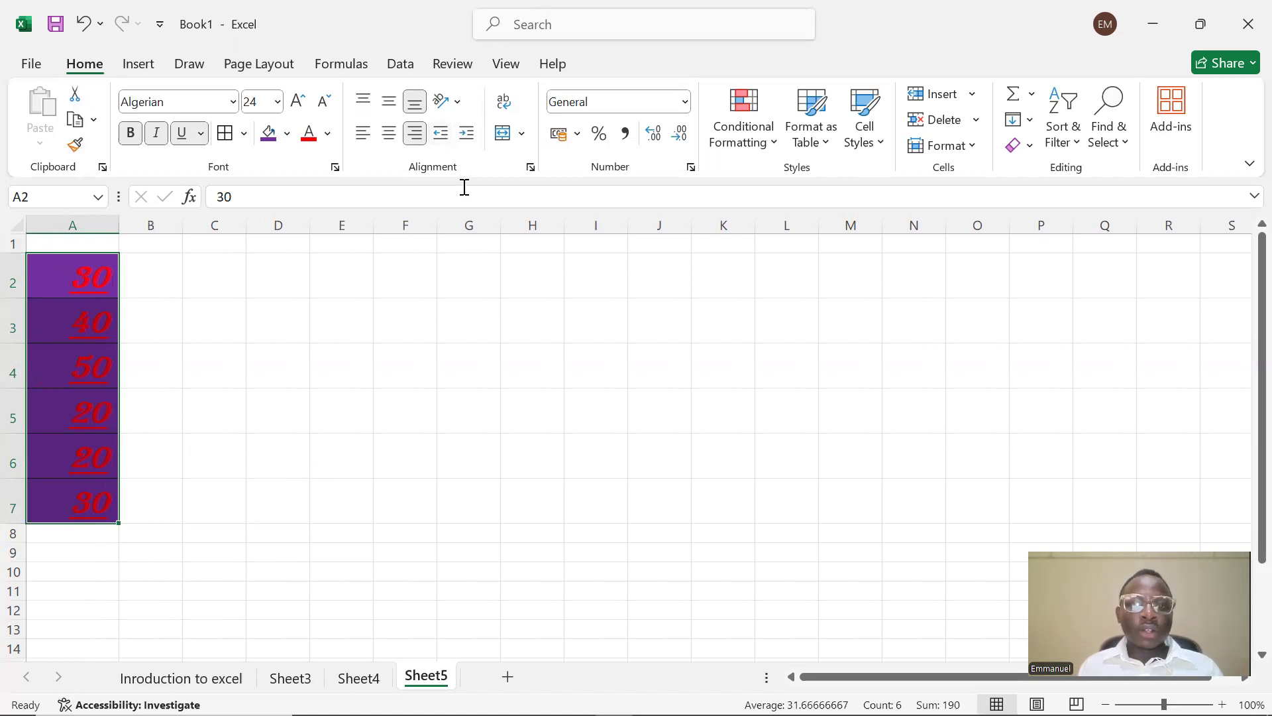
# - Try top and middle vertical alignment on cells A2:A7 and set them back to bottom alignment
pyautogui.click(365, 98)
pyautogui.click(389, 101)
pyautogui.click(415, 104)
pyautogui.click(364, 102)
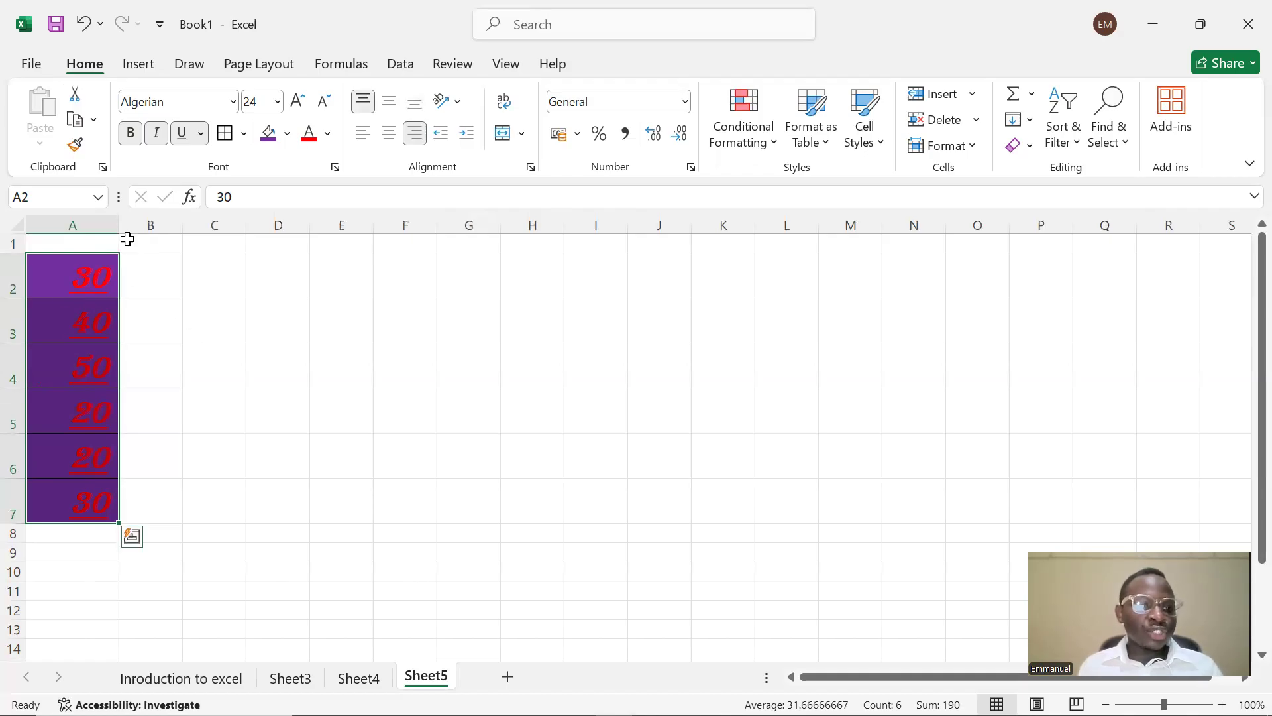
pyautogui.click(388, 106)
pyautogui.click(363, 101)
pyautogui.click(415, 103)
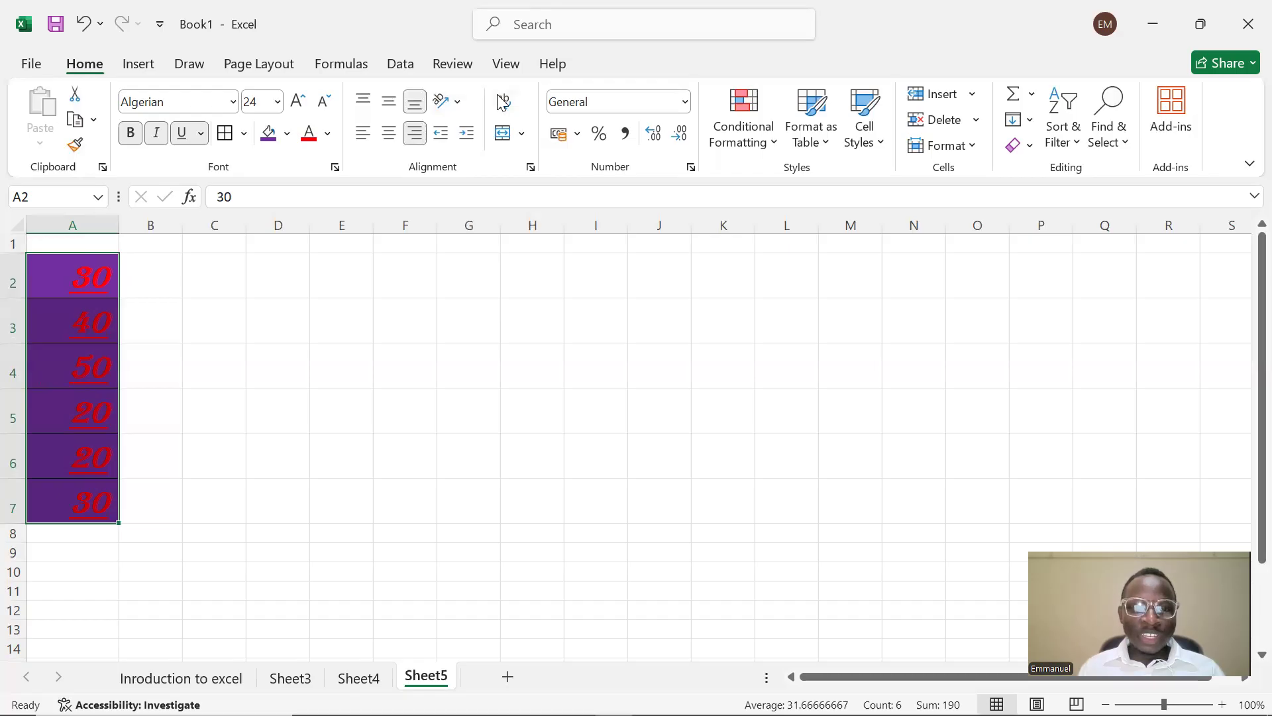
# - Angle the values in cells A2:A7 counterclockwise and replace that orientation with Rotate Text Up
pyautogui.click(451, 103)
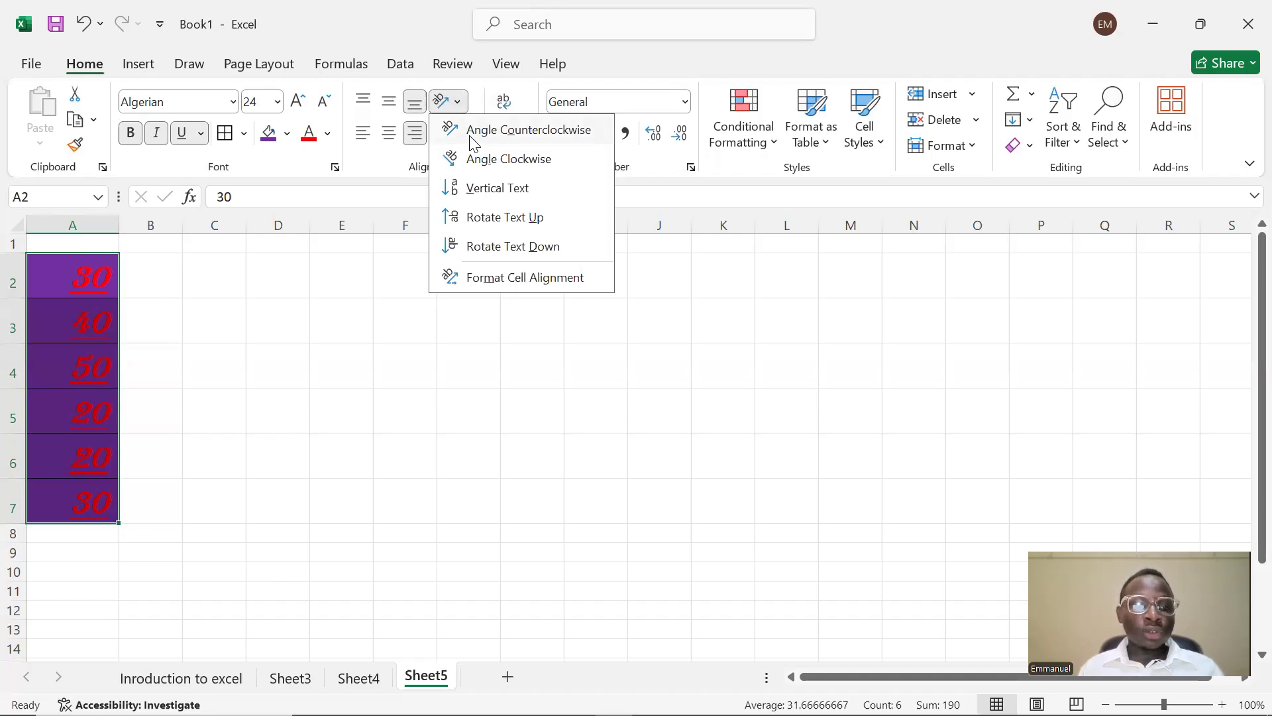
pyautogui.click(473, 131)
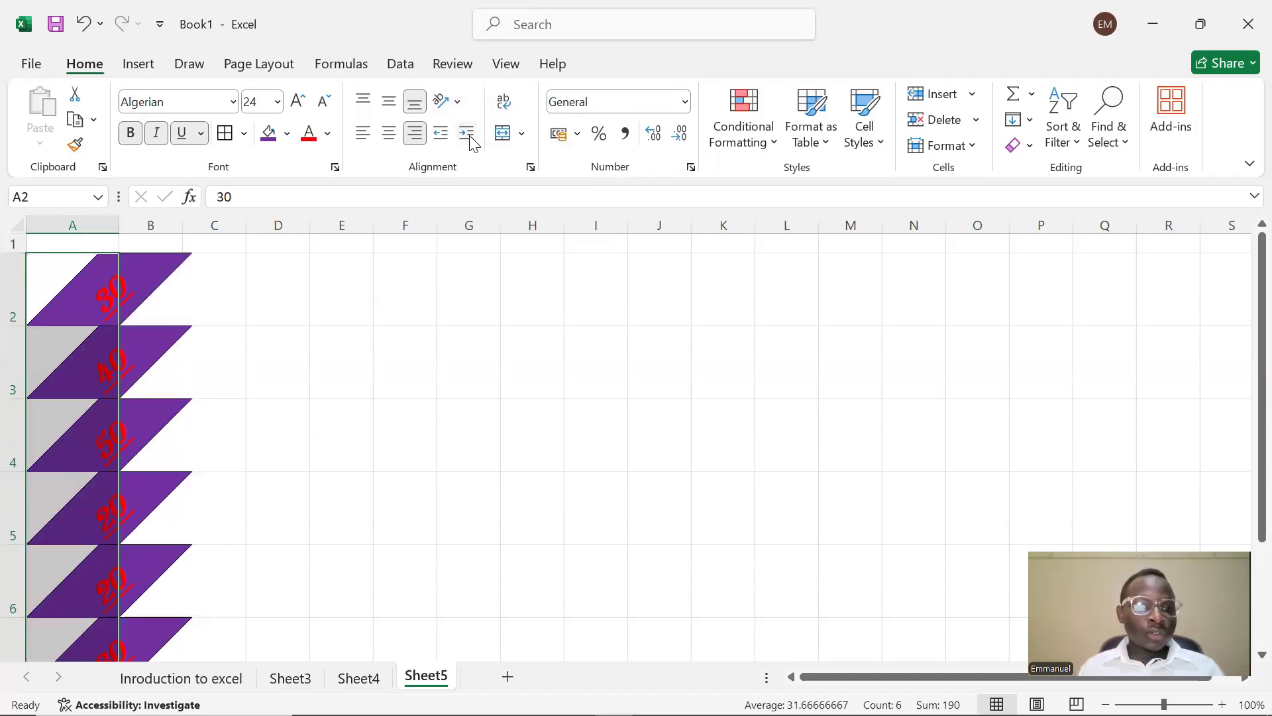
pyautogui.click(451, 101)
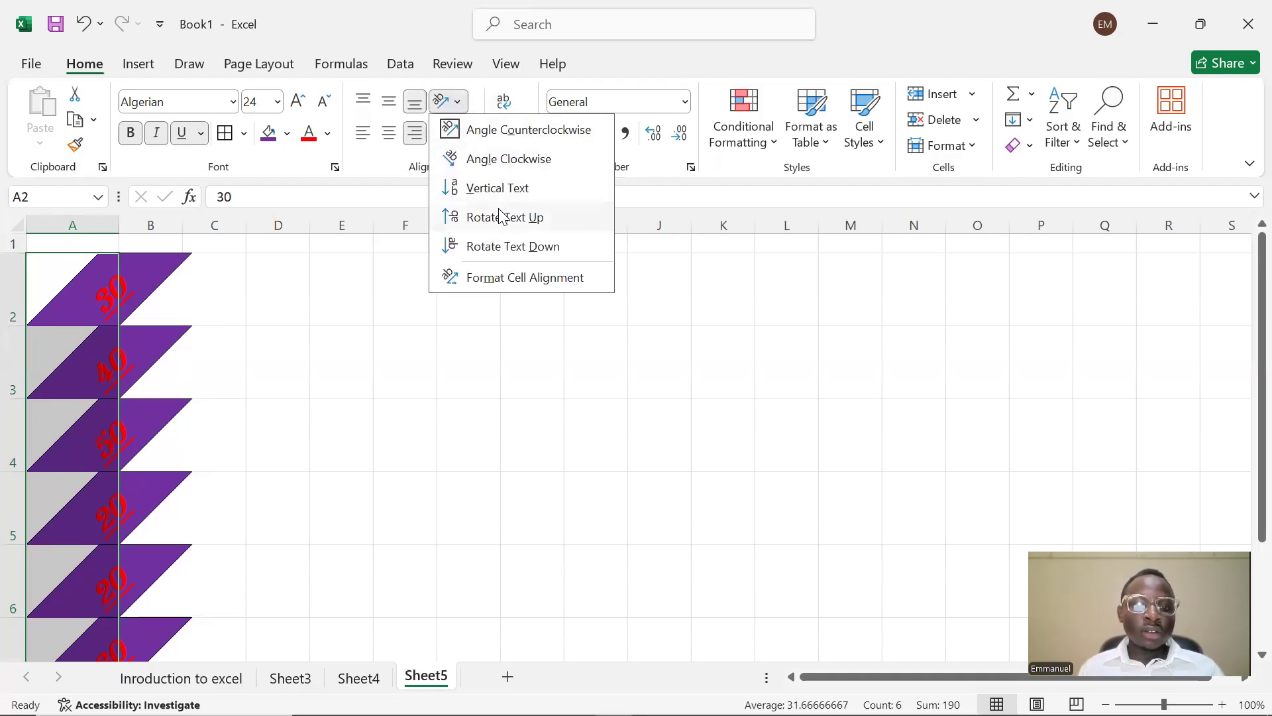
pyautogui.click(502, 217)
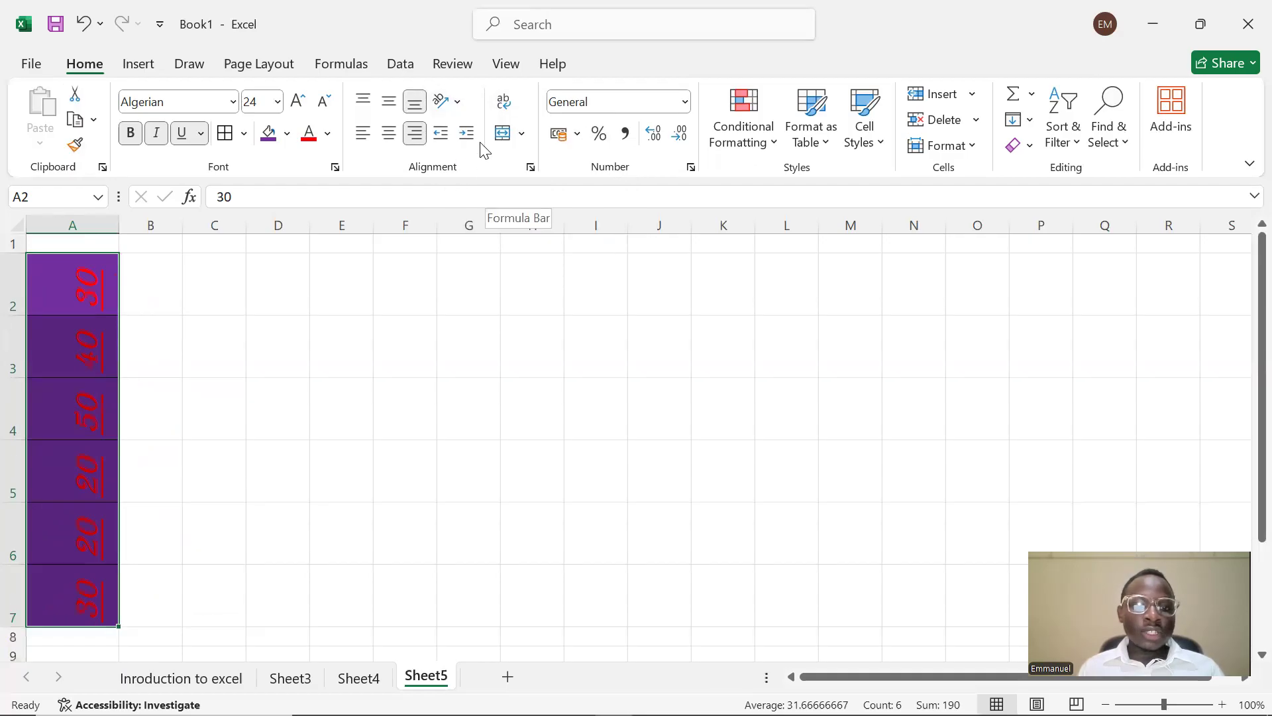
# - Change the orientation of the values in cells A2:A7 to Rotate Text Down
pyautogui.click(449, 102)
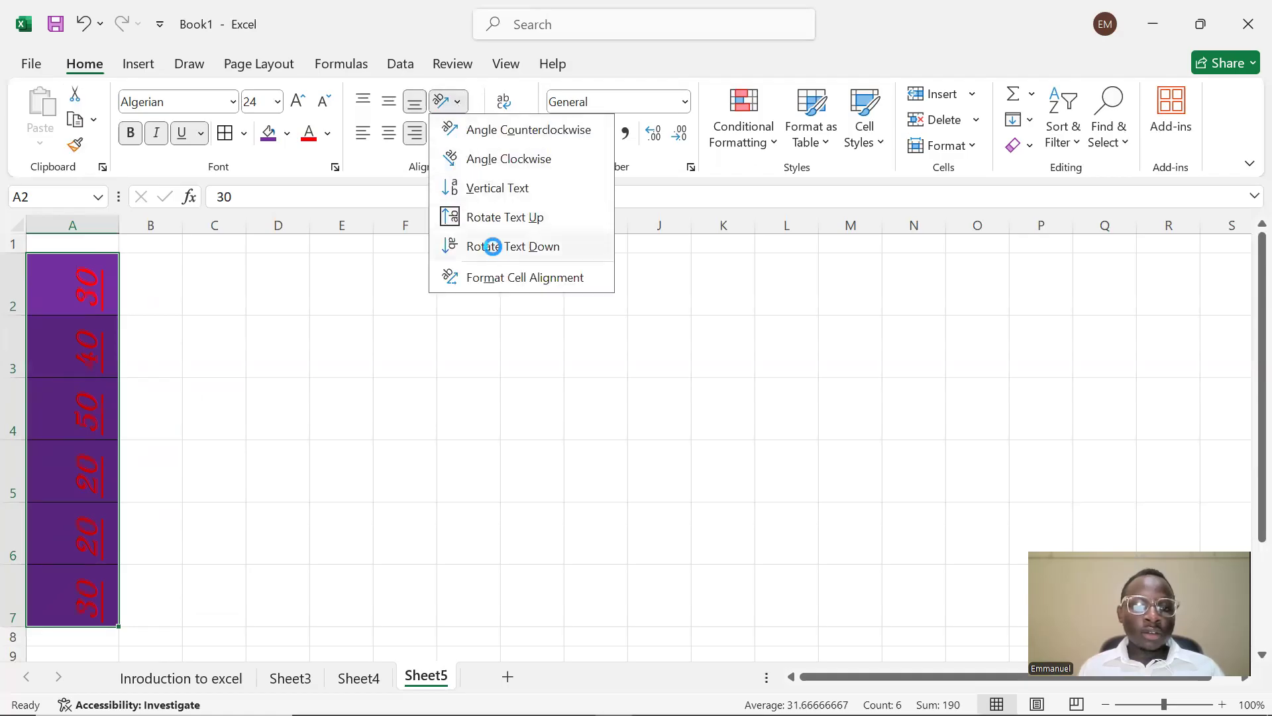
pyautogui.click(492, 247)
pyautogui.click(461, 104)
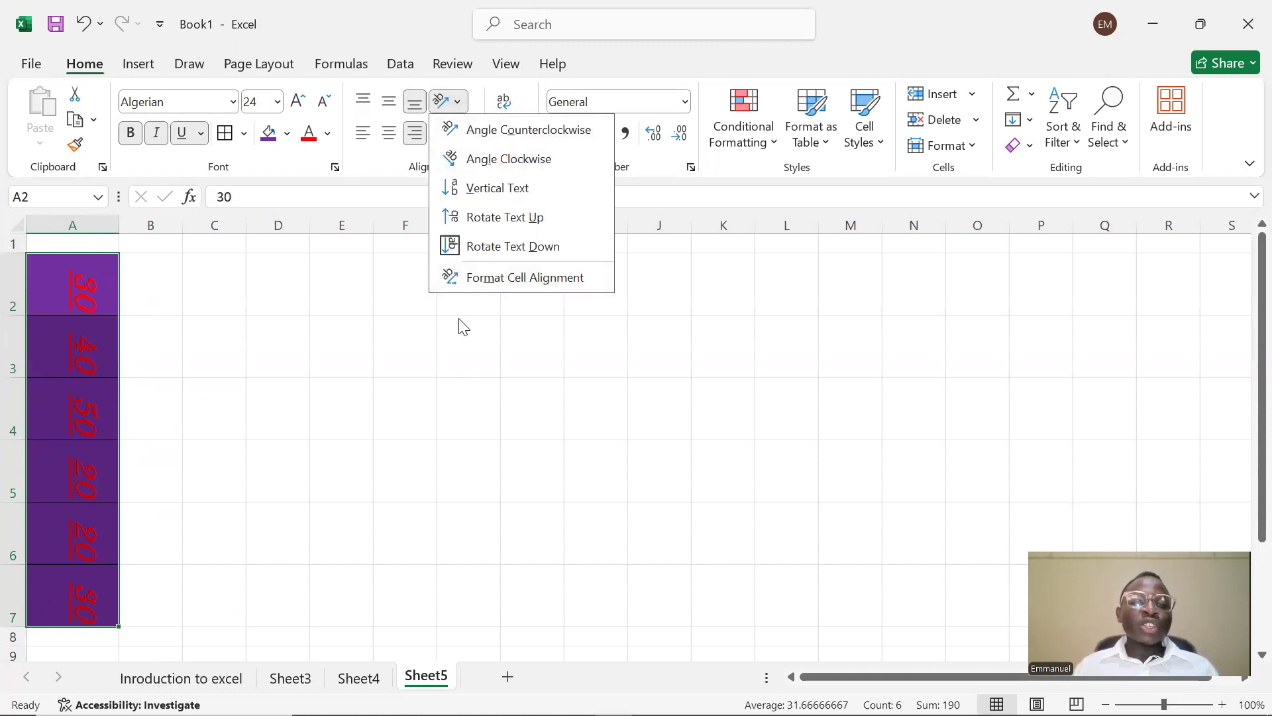
pyautogui.click(501, 279)
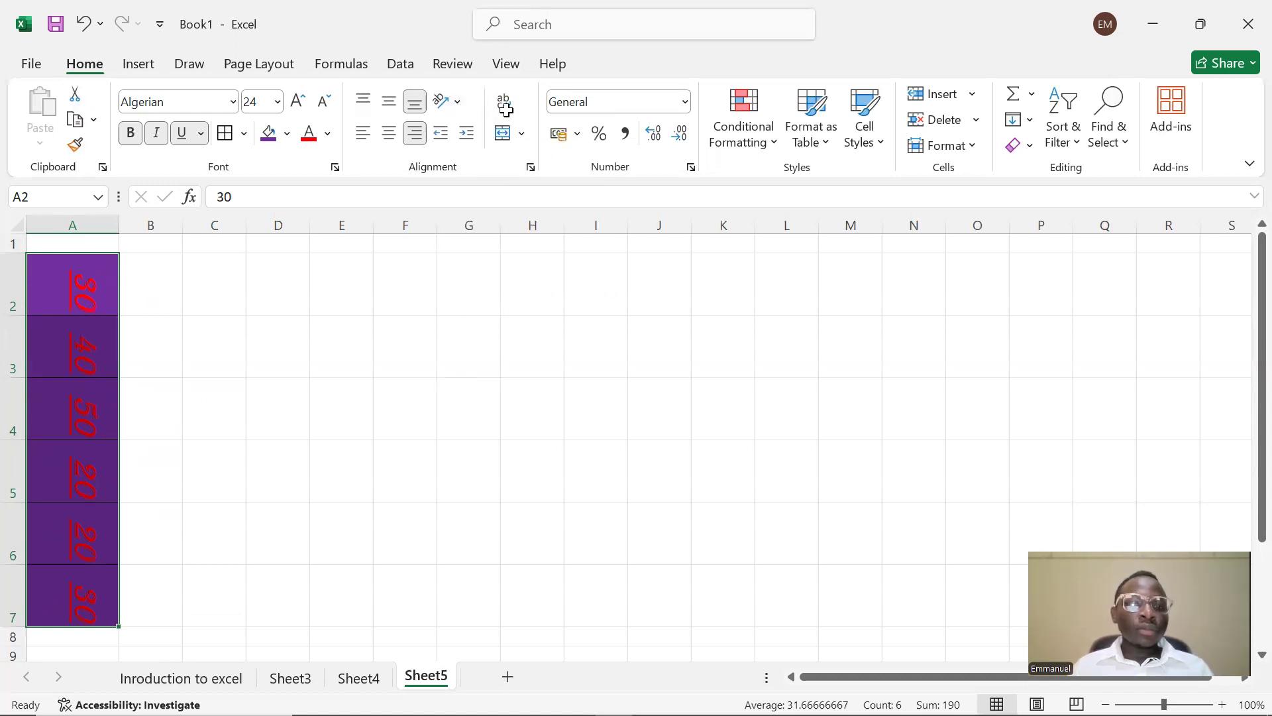
pyautogui.click(510, 224)
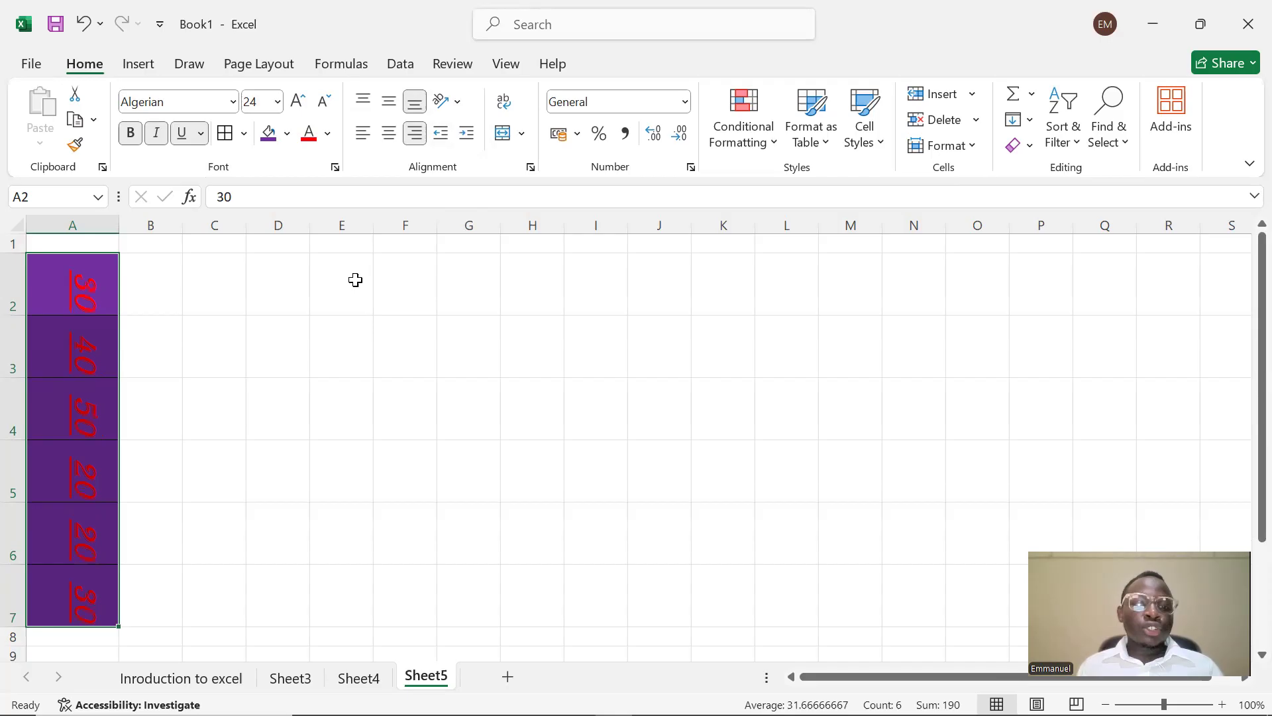
# - Apply top alignment to the empty cell E2
pyautogui.click(338, 304)
pyautogui.doubleClick(346, 293)
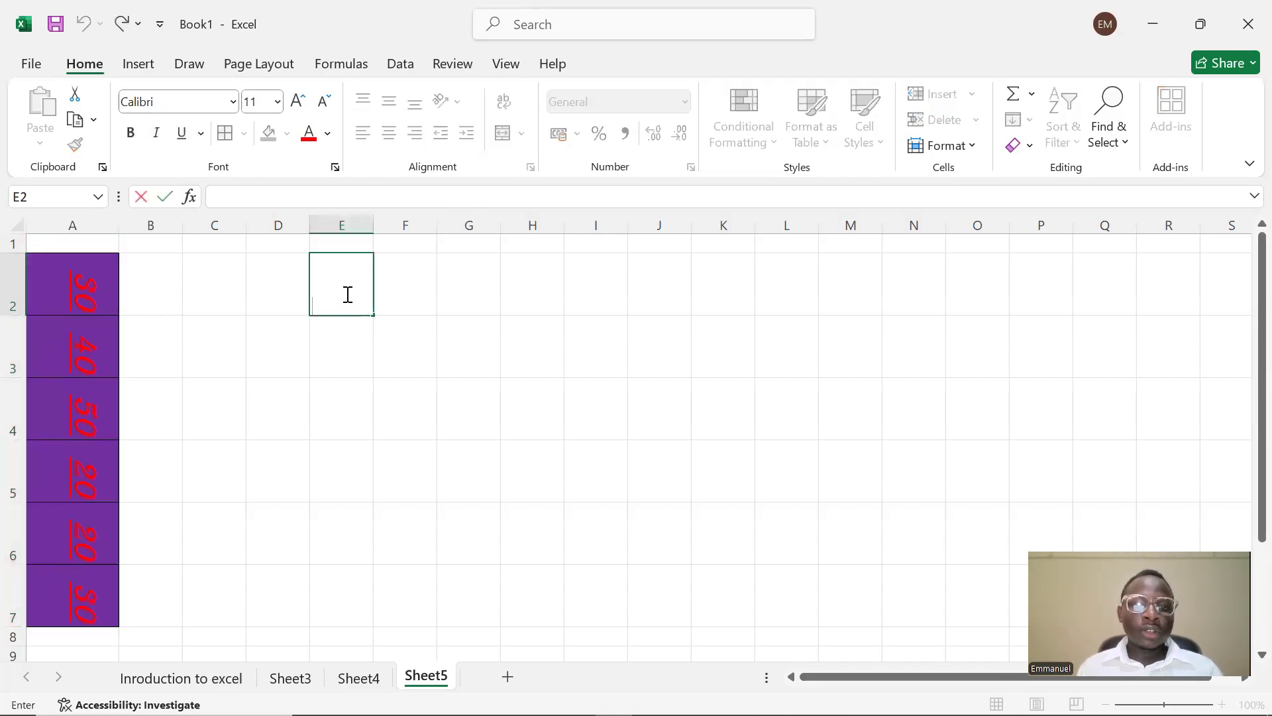
pyautogui.press('Return')
pyautogui.click(343, 284)
pyautogui.click(364, 106)
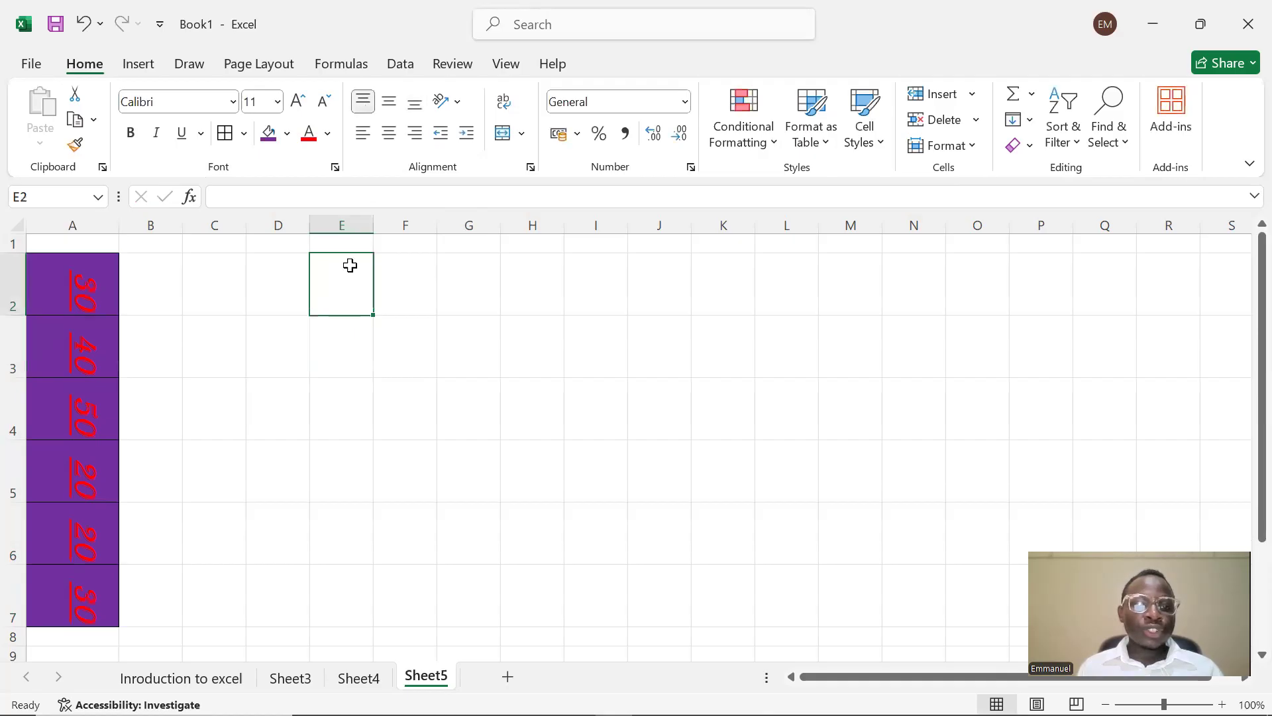
# - Enter the sample text "ssdgrhtgbdfvfvc" in the top-aligned cell E2
pyautogui.doubleClick(350, 265)
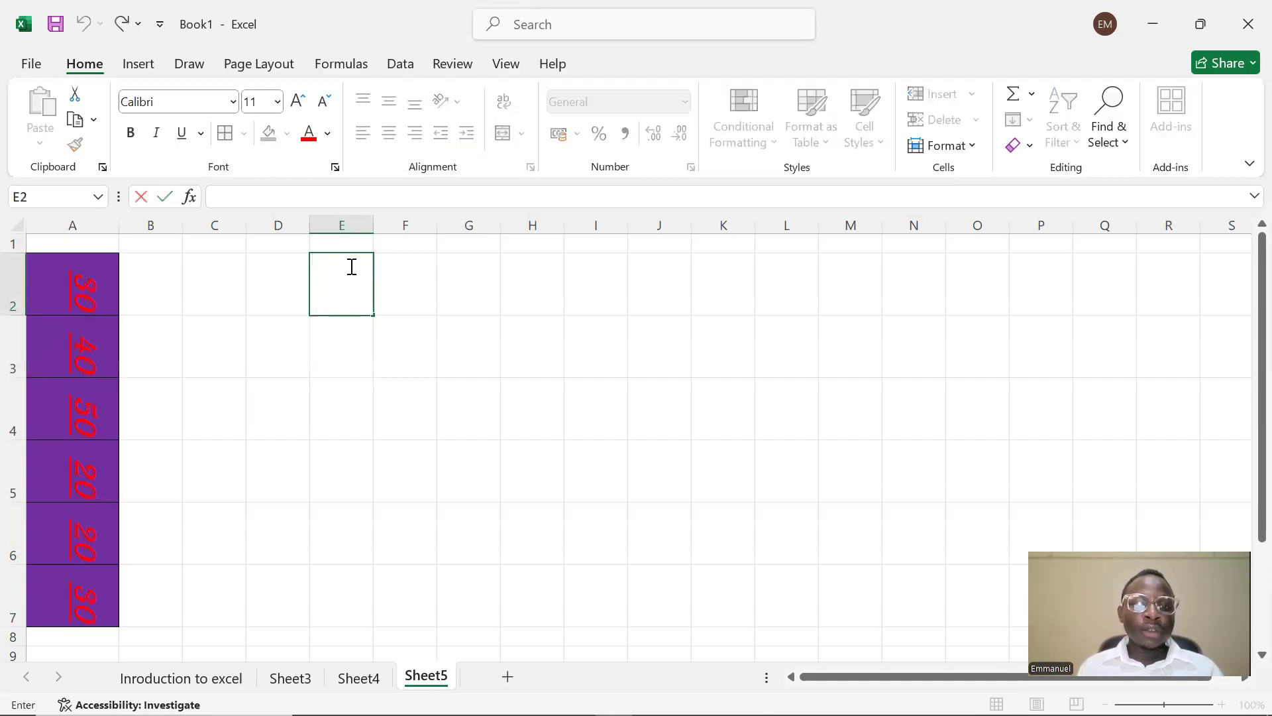
pyautogui.write('ss')
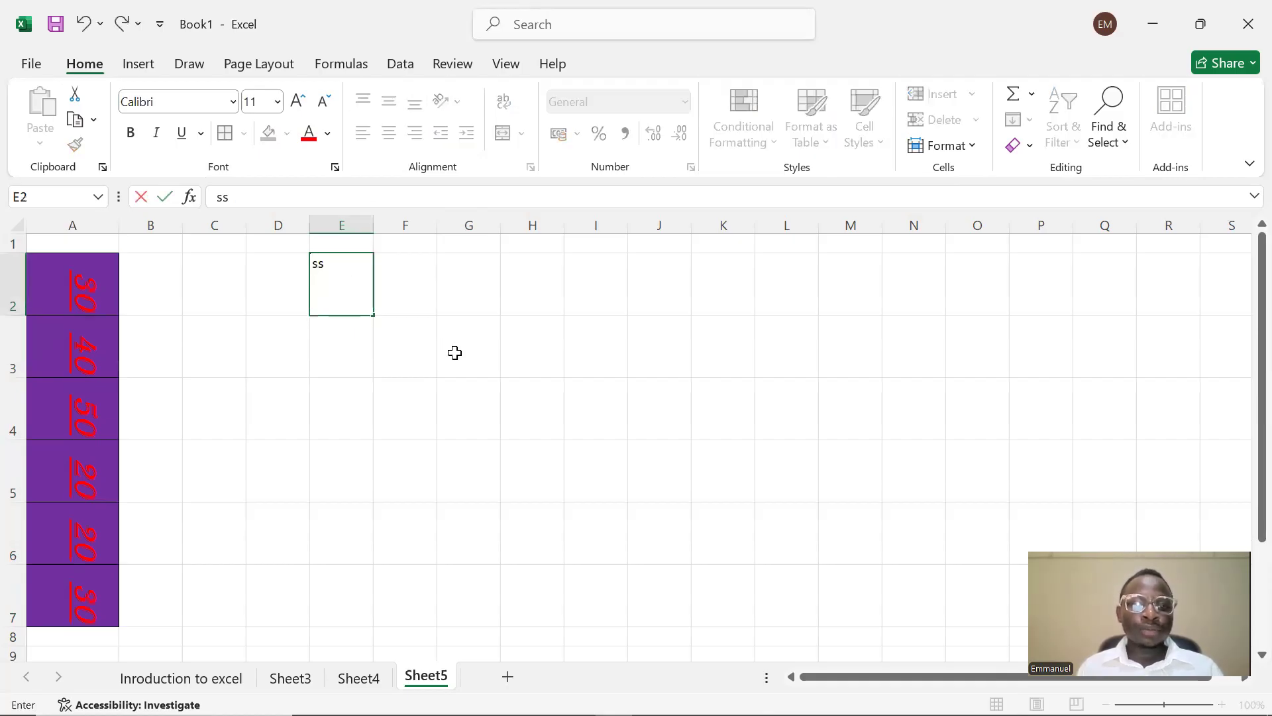
pyautogui.write('dgrhtgbdfvfvc')
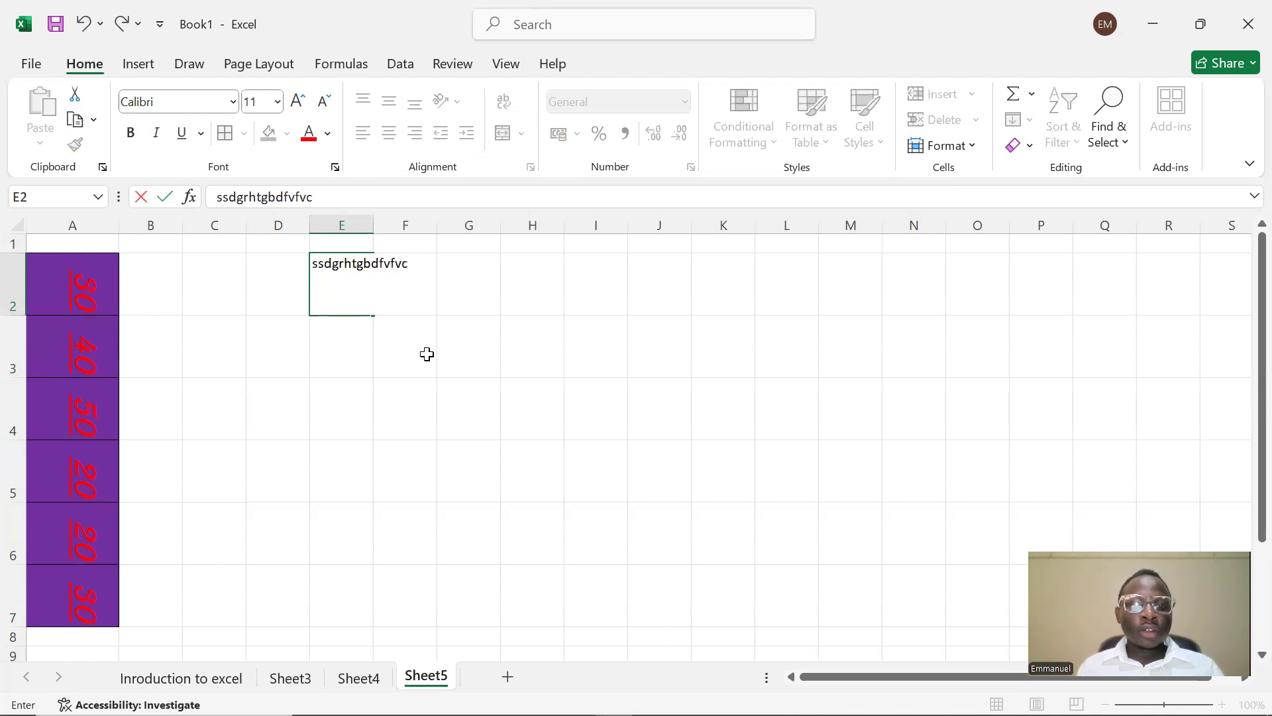
pyautogui.press('Tab')
pyautogui.click(328, 272)
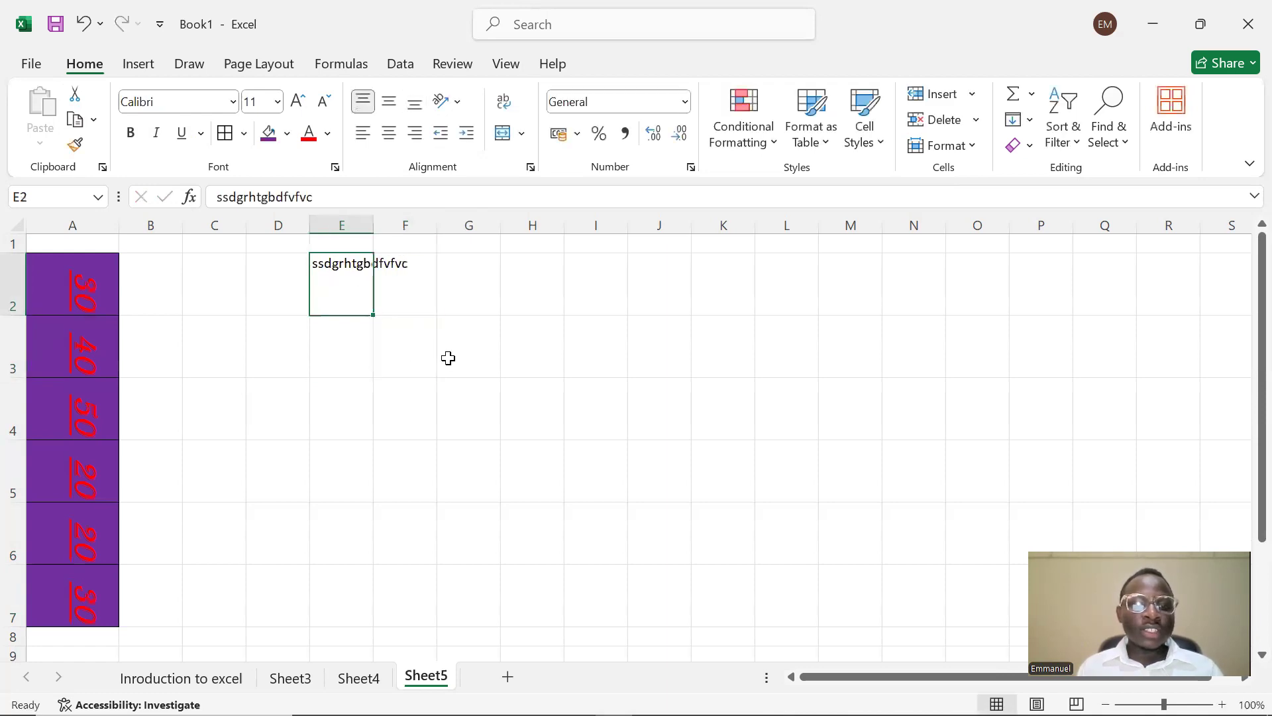
pyautogui.click(472, 364)
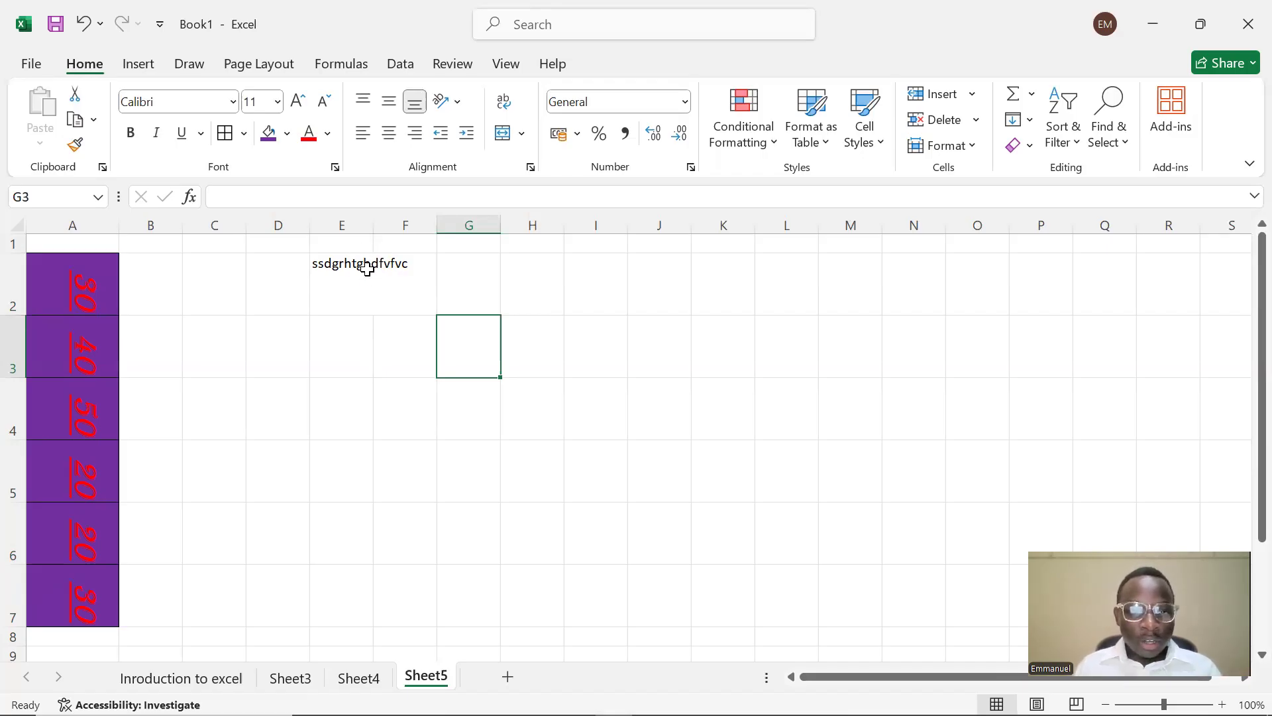
# - Wrap the long text in cell E2 so it stays within the column width
pyautogui.click(331, 286)
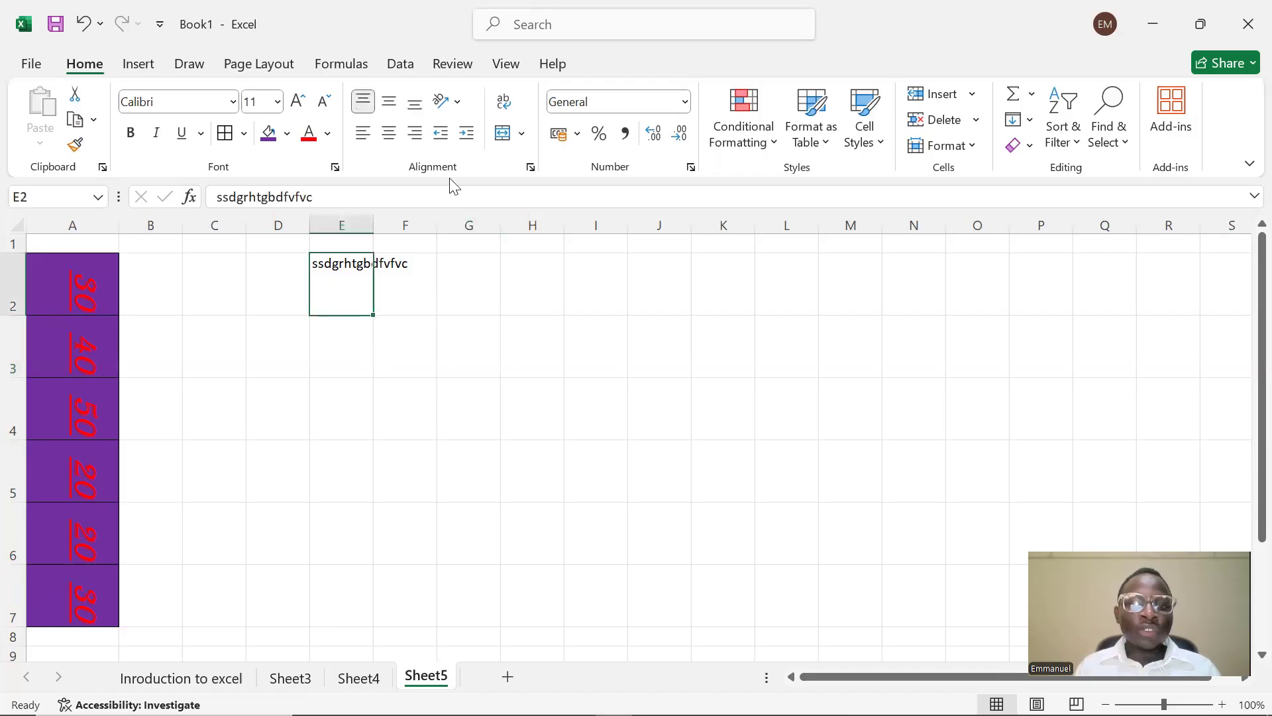
pyautogui.click(506, 106)
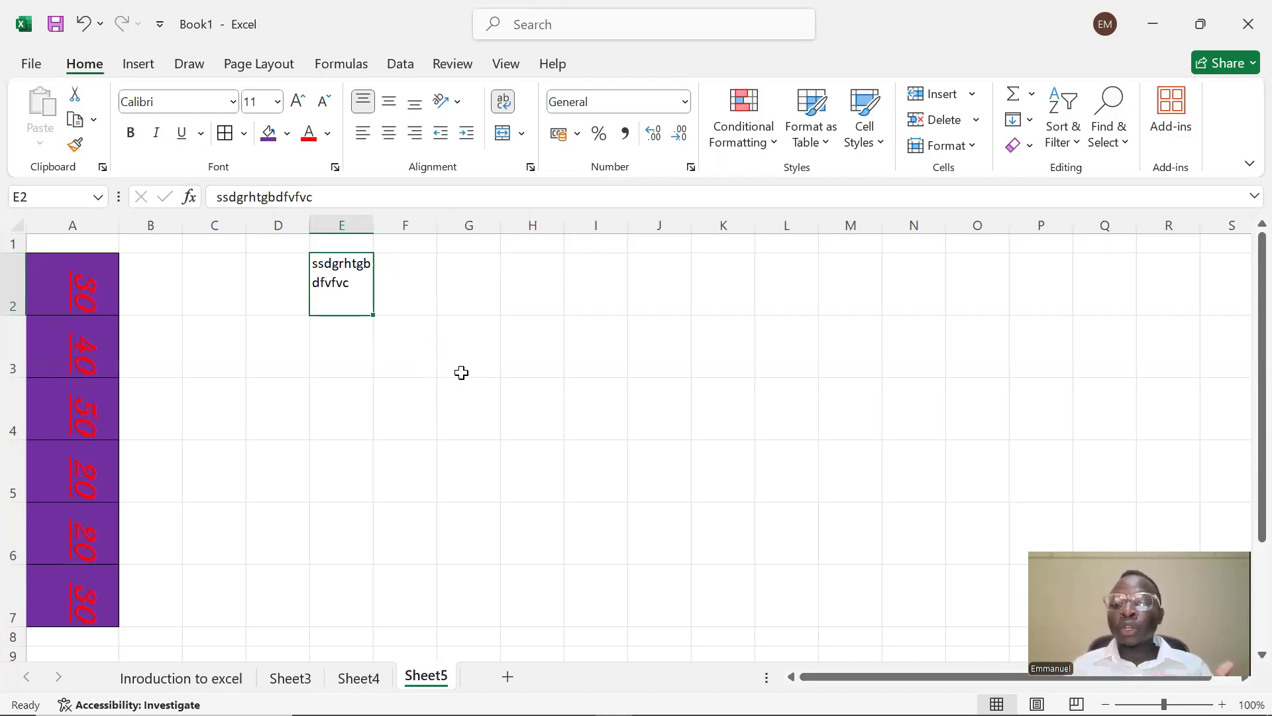
pyautogui.click(472, 337)
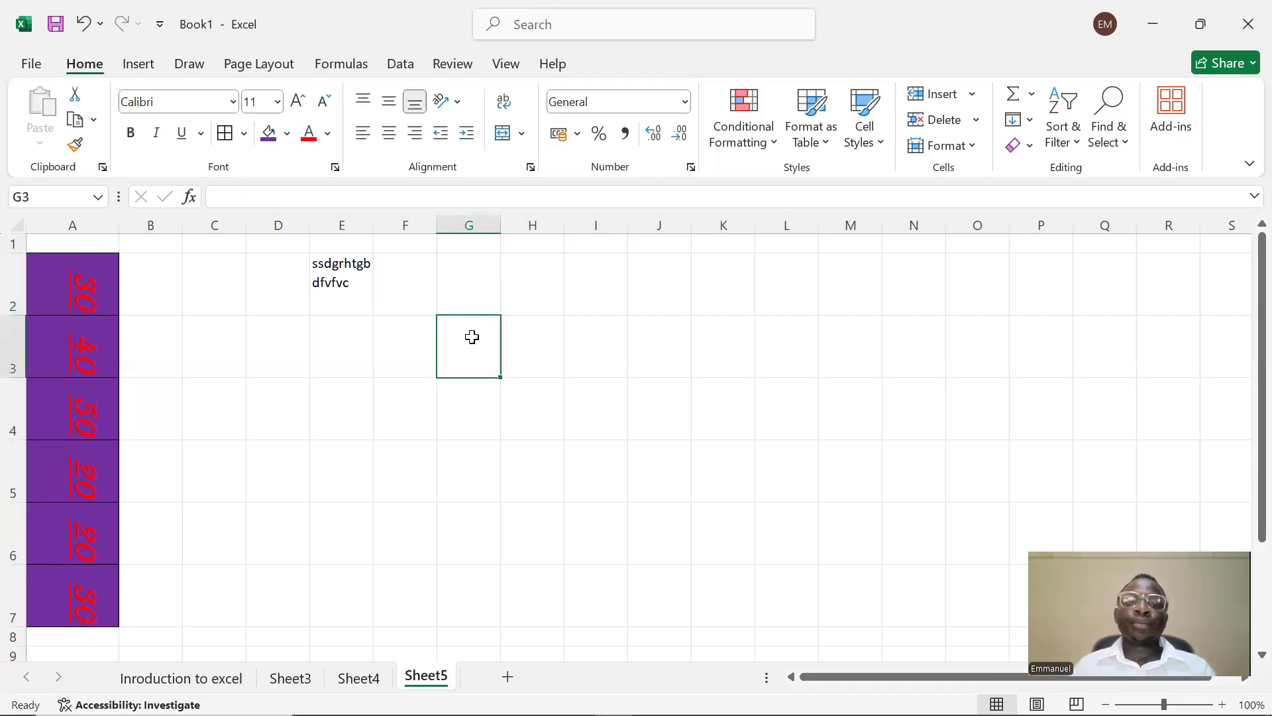
# - Merge and center the empty cells G3:J3 into a single cell
pyautogui.click(536, 369)
pyautogui.click(522, 135)
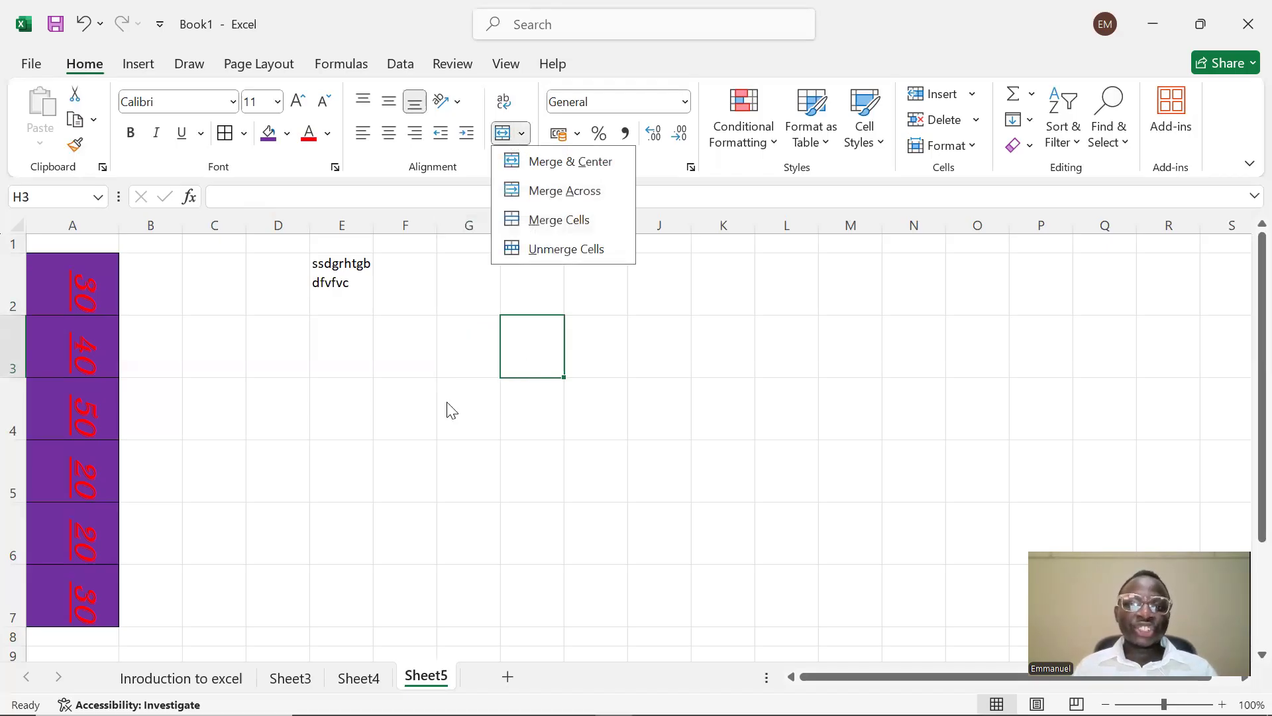
pyautogui.click(412, 457)
pyautogui.click(443, 360)
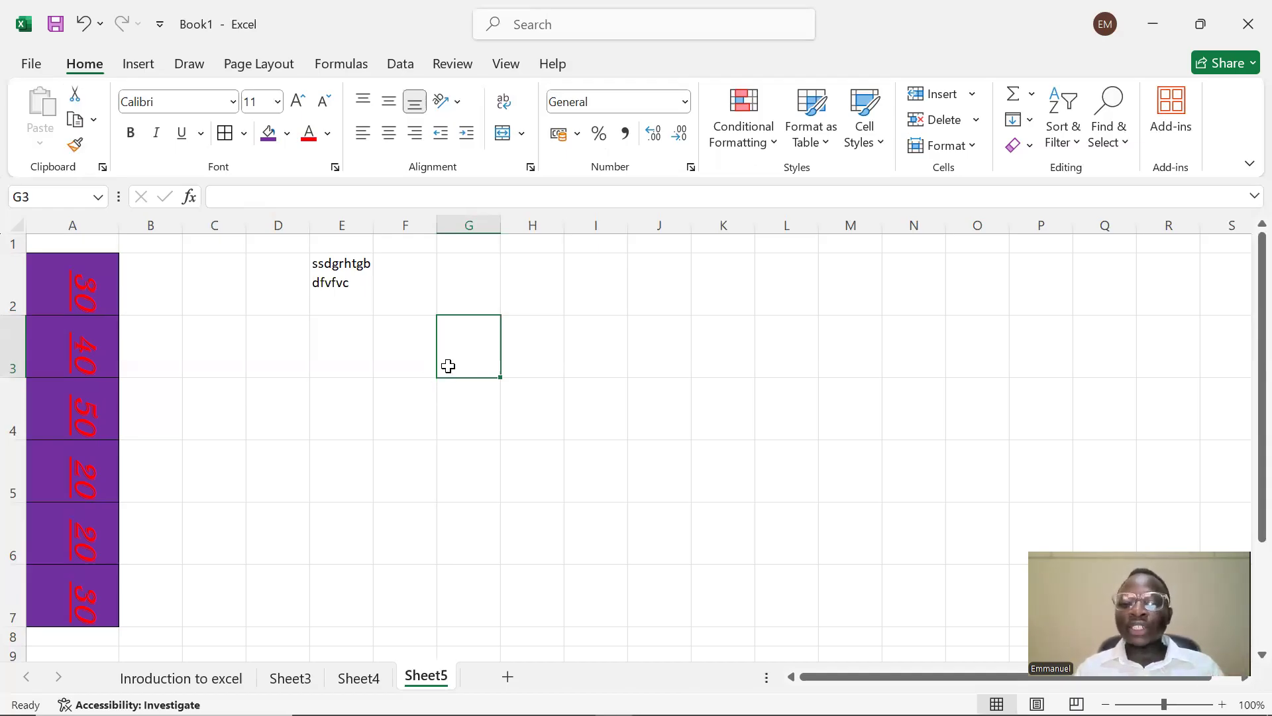
pyautogui.moveTo(448, 366); pyautogui.dragTo(690, 332)
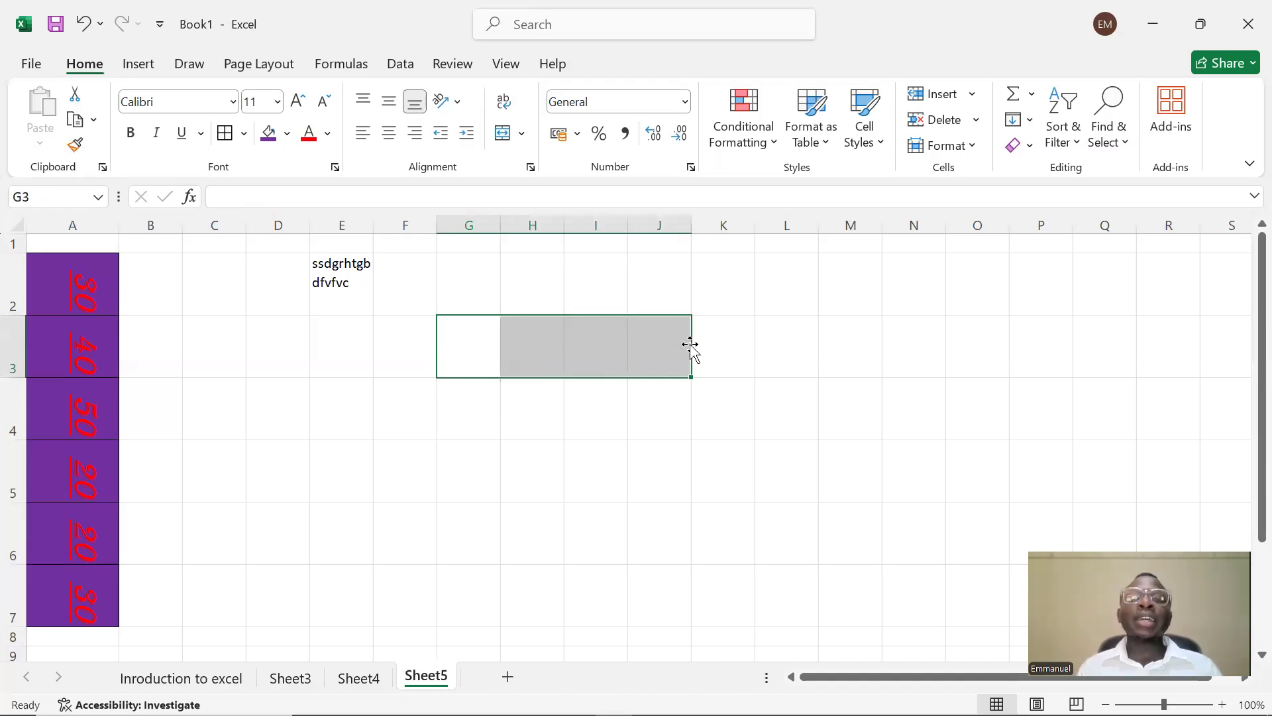
pyautogui.click(508, 139)
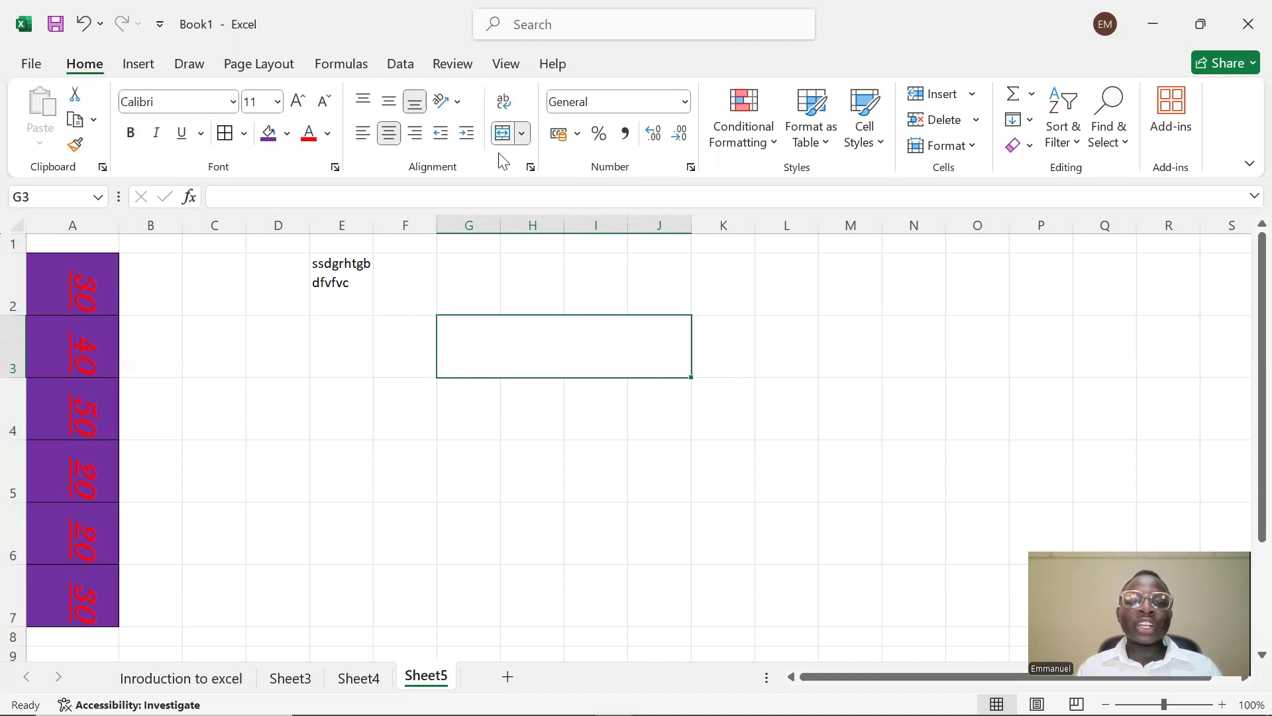
# - Check that the merged range G3:J3 selects and opens for editing as one single cell
pyautogui.click(553, 445)
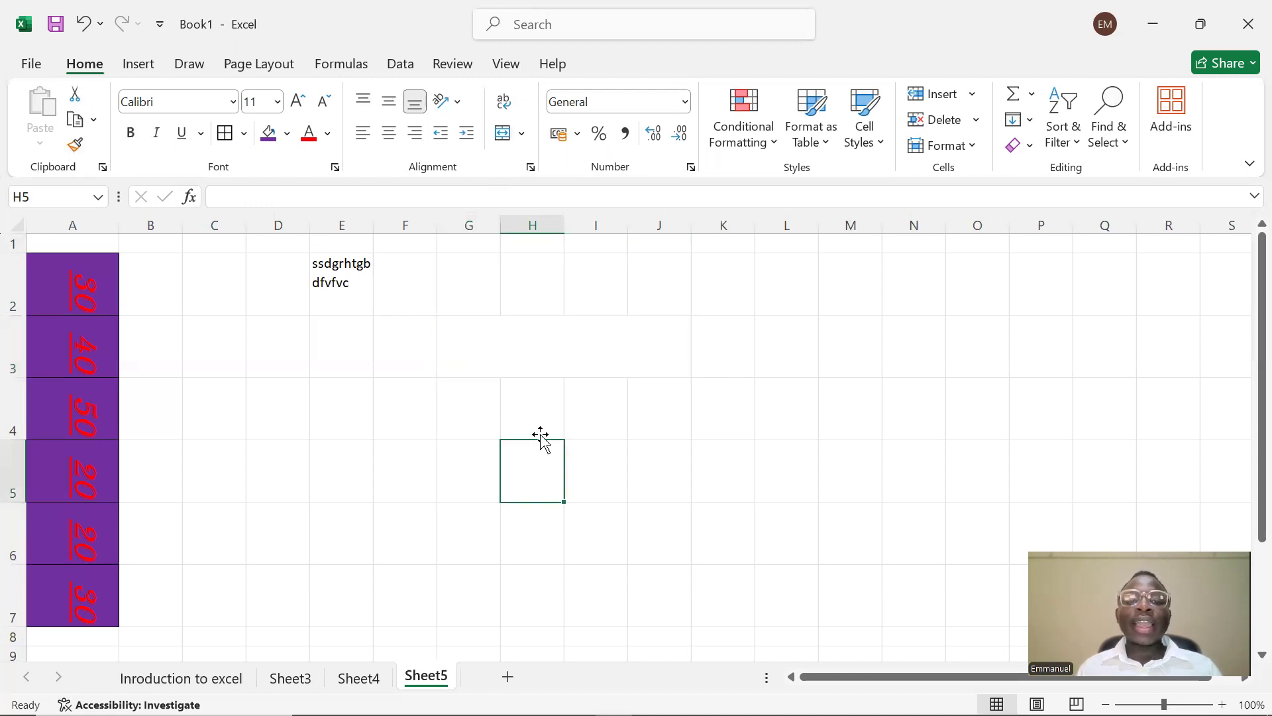
pyautogui.click(532, 359)
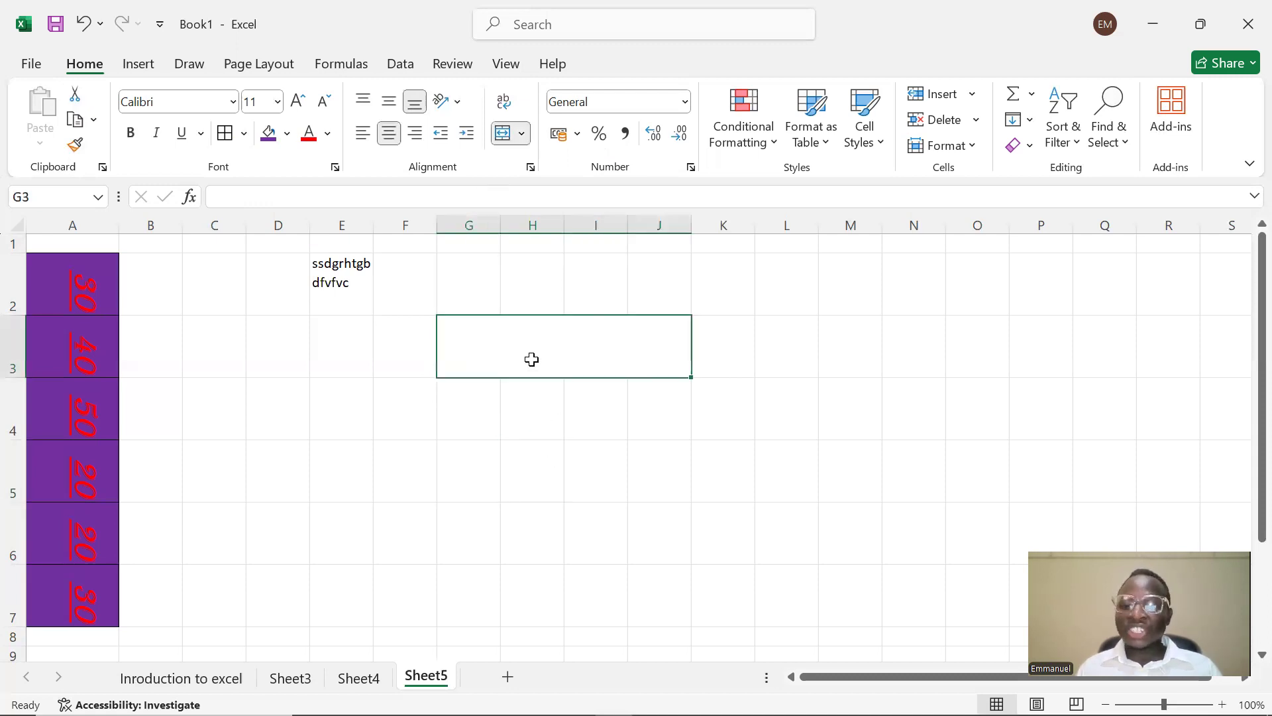
pyautogui.doubleClick(532, 359)
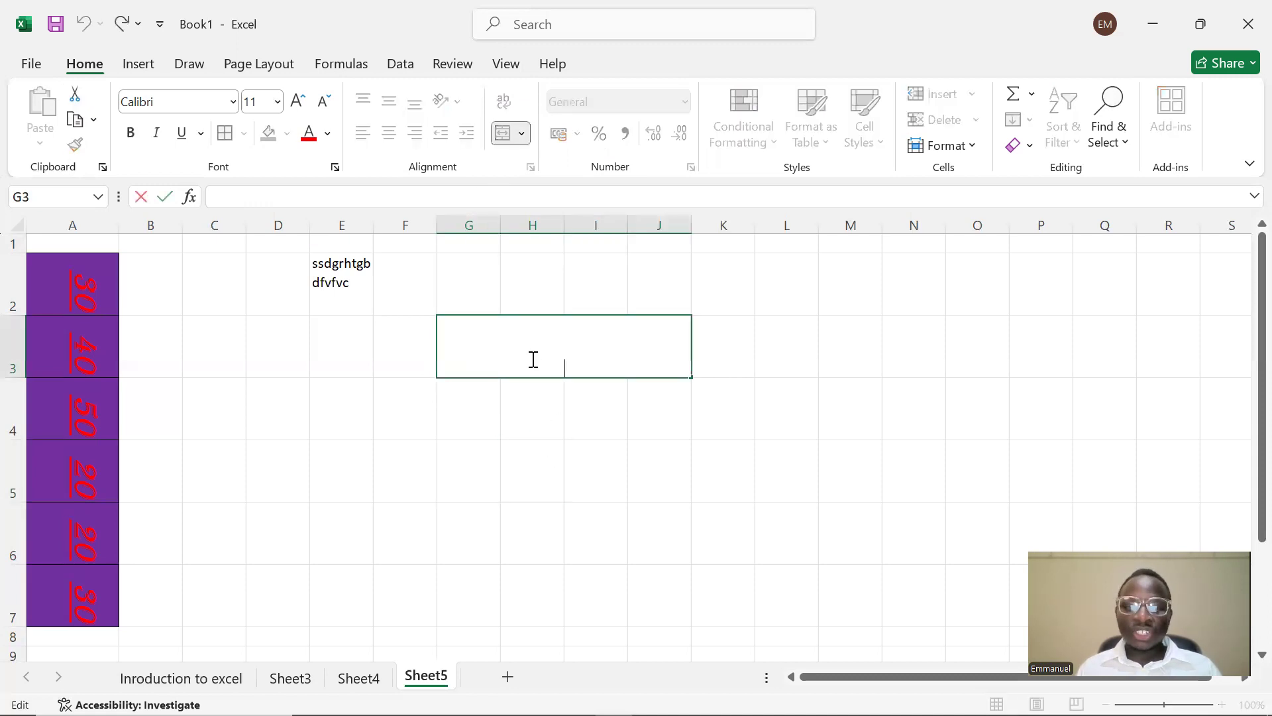
pyautogui.click(554, 458)
pyautogui.click(564, 357)
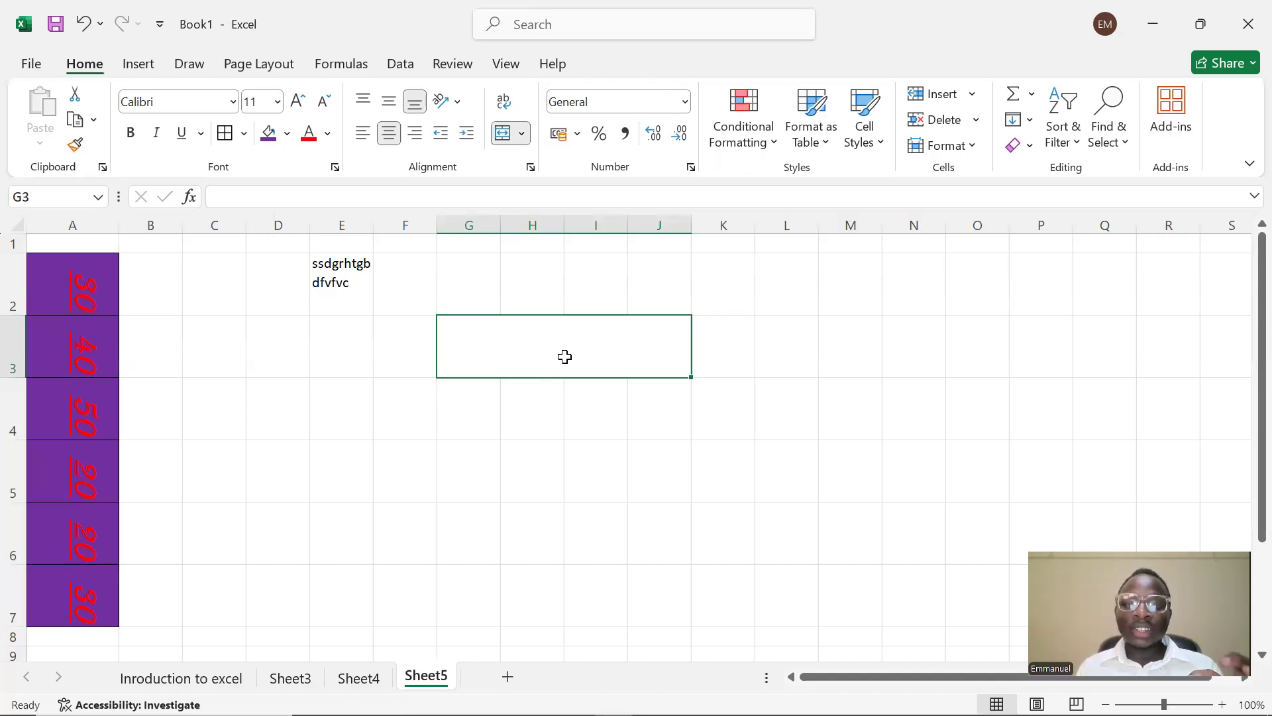
pyautogui.click(600, 423)
pyautogui.click(537, 349)
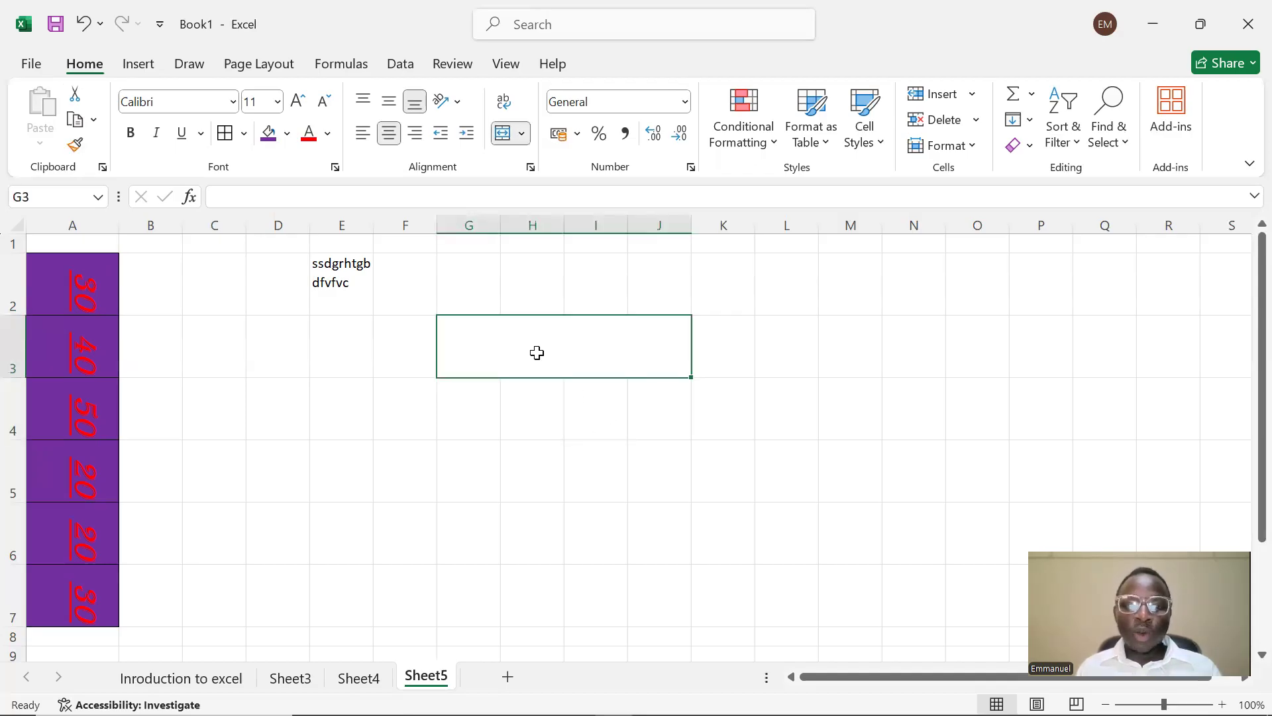
pyautogui.doubleClick(542, 350)
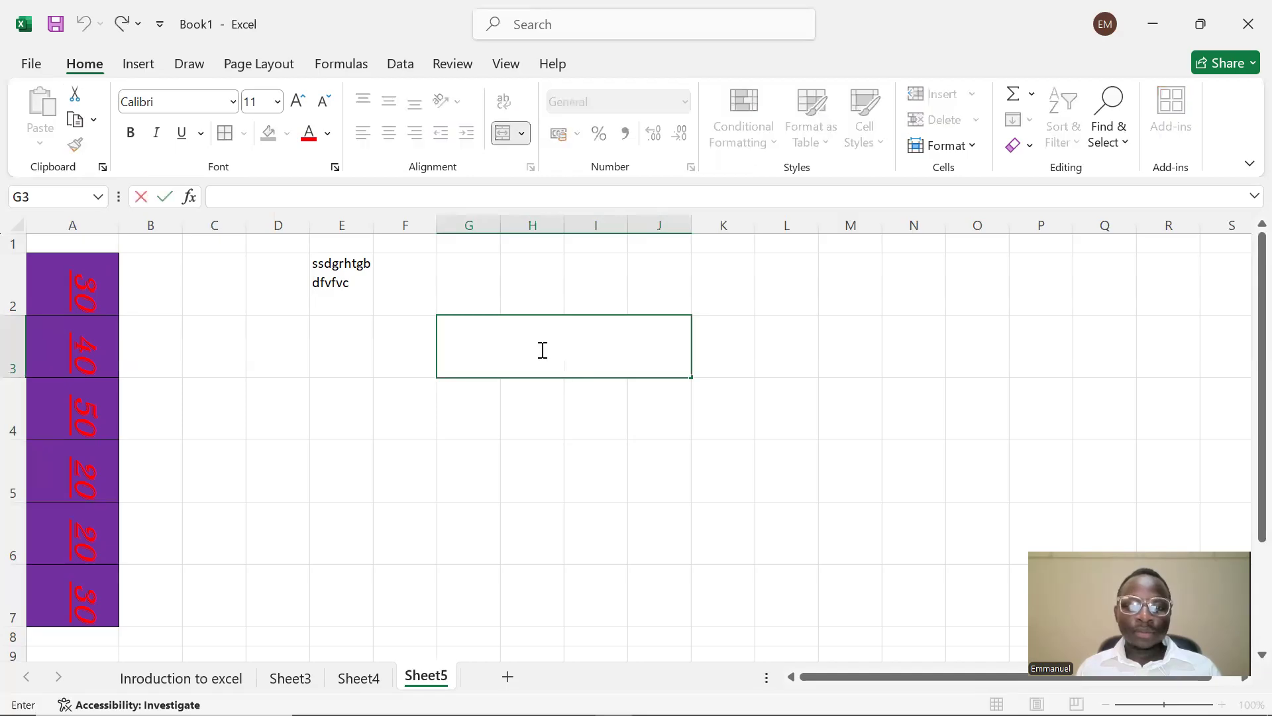
pyautogui.click(534, 447)
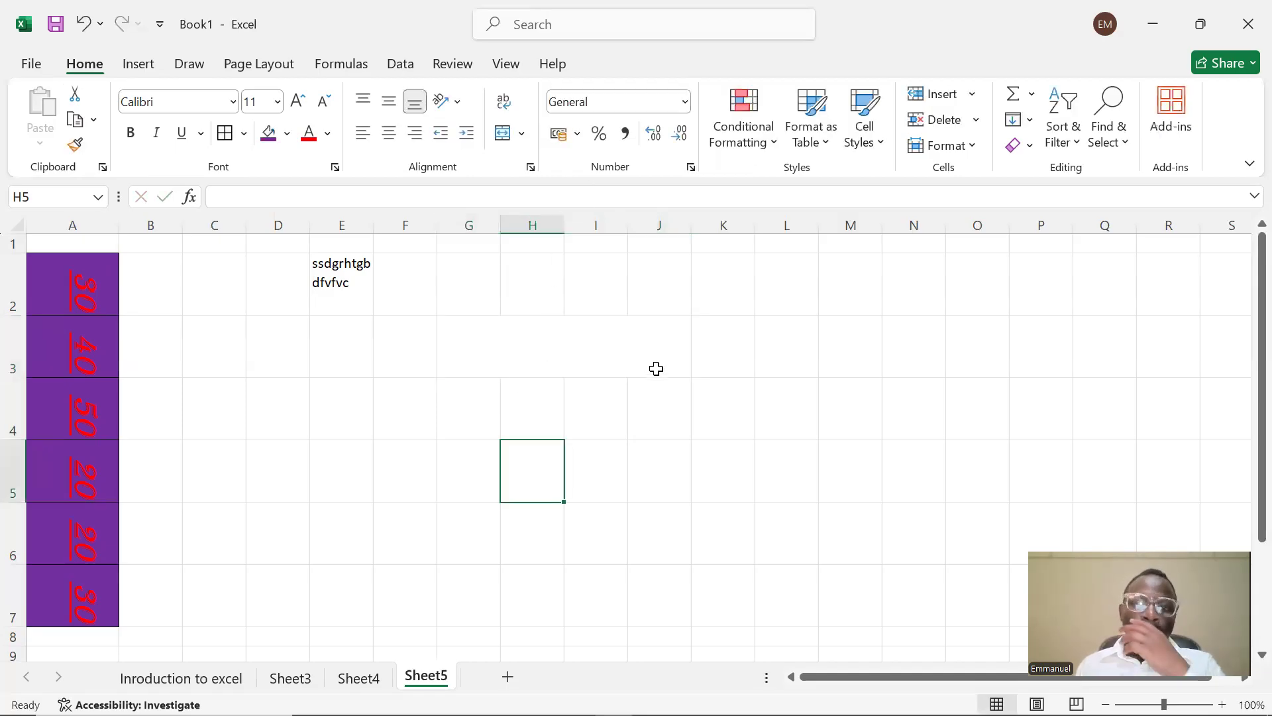
# - Examine the currency choices offered for the accounting number format
pyautogui.click(577, 135)
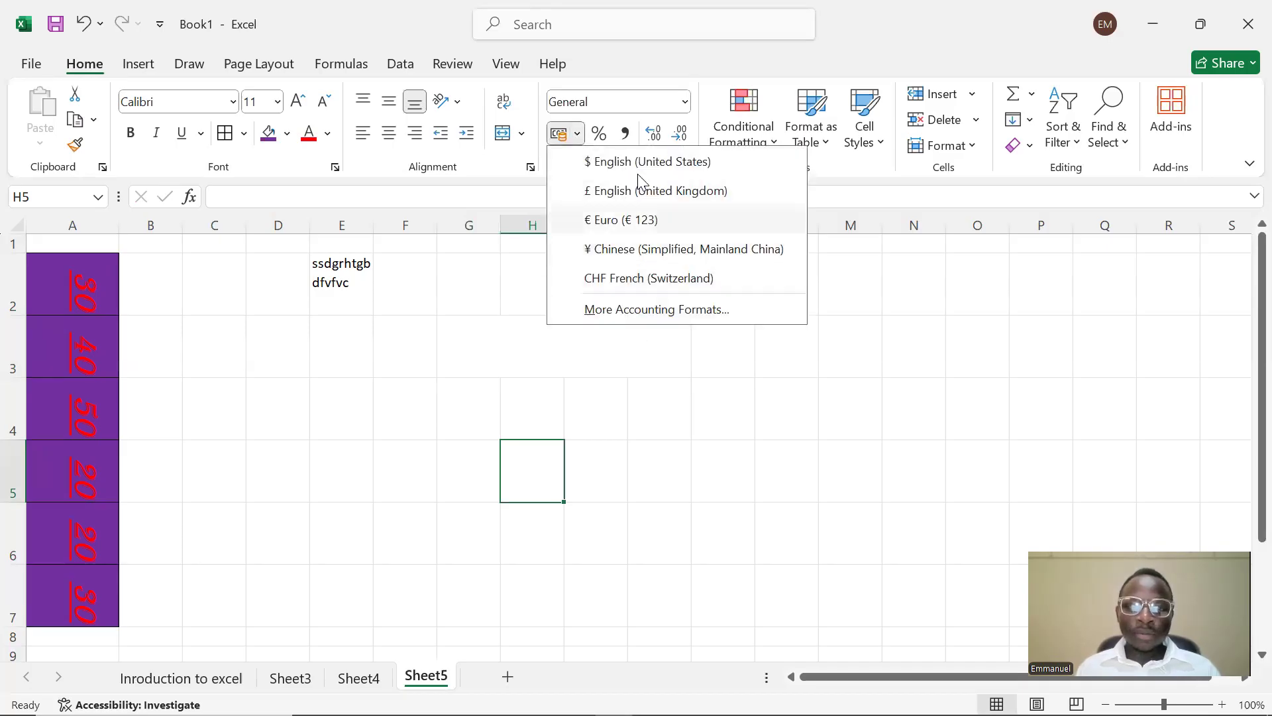
pyautogui.click(944, 344)
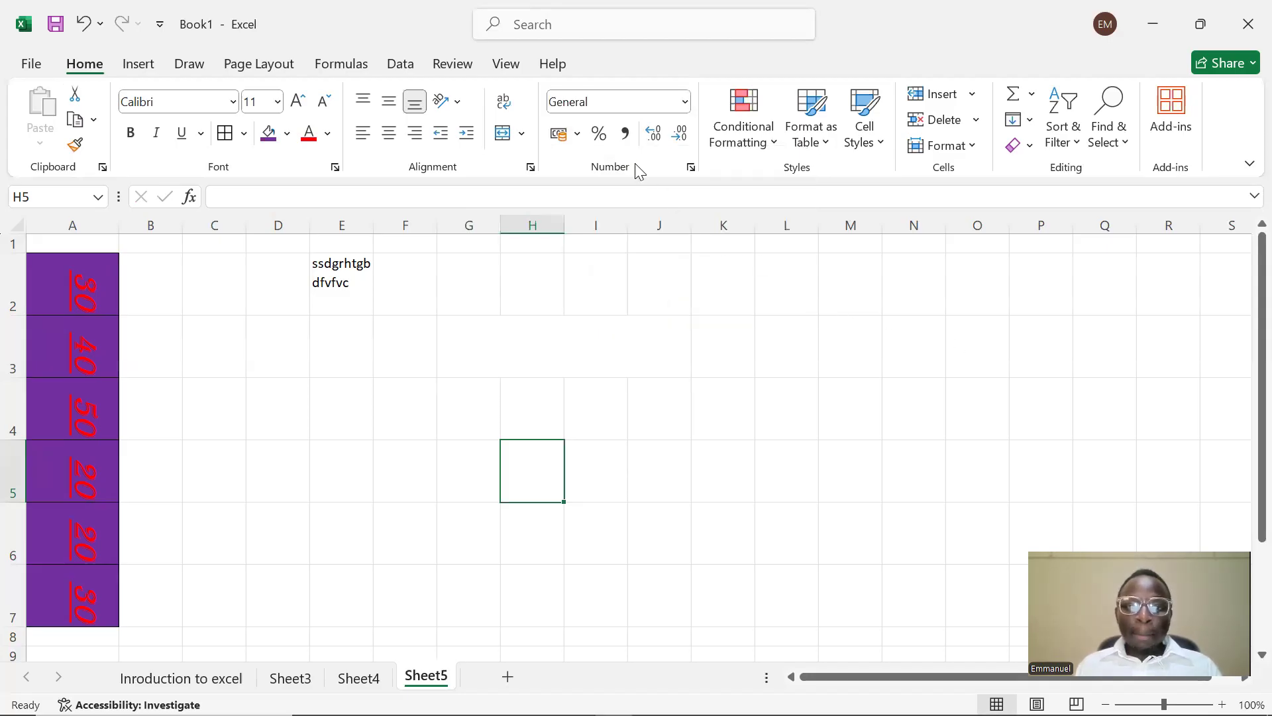
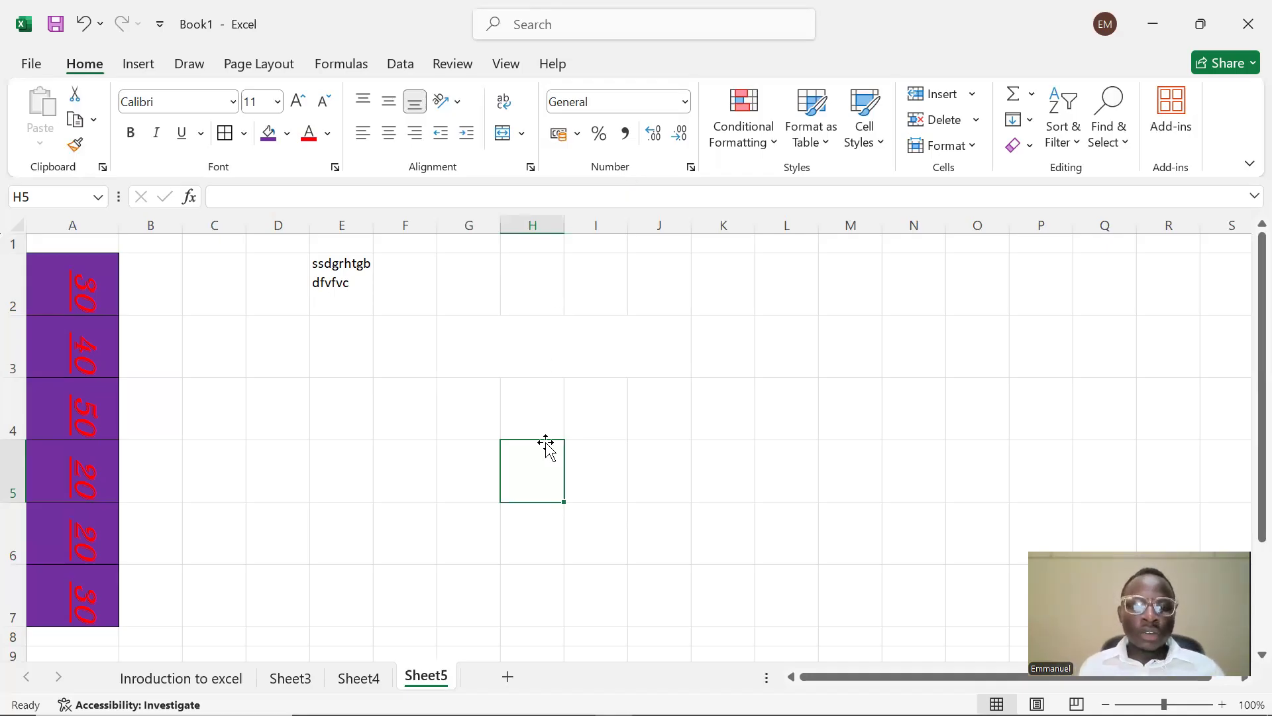
# - Top-align the empty cell H5 and enter 89.98 in it
pyautogui.doubleClick(548, 472)
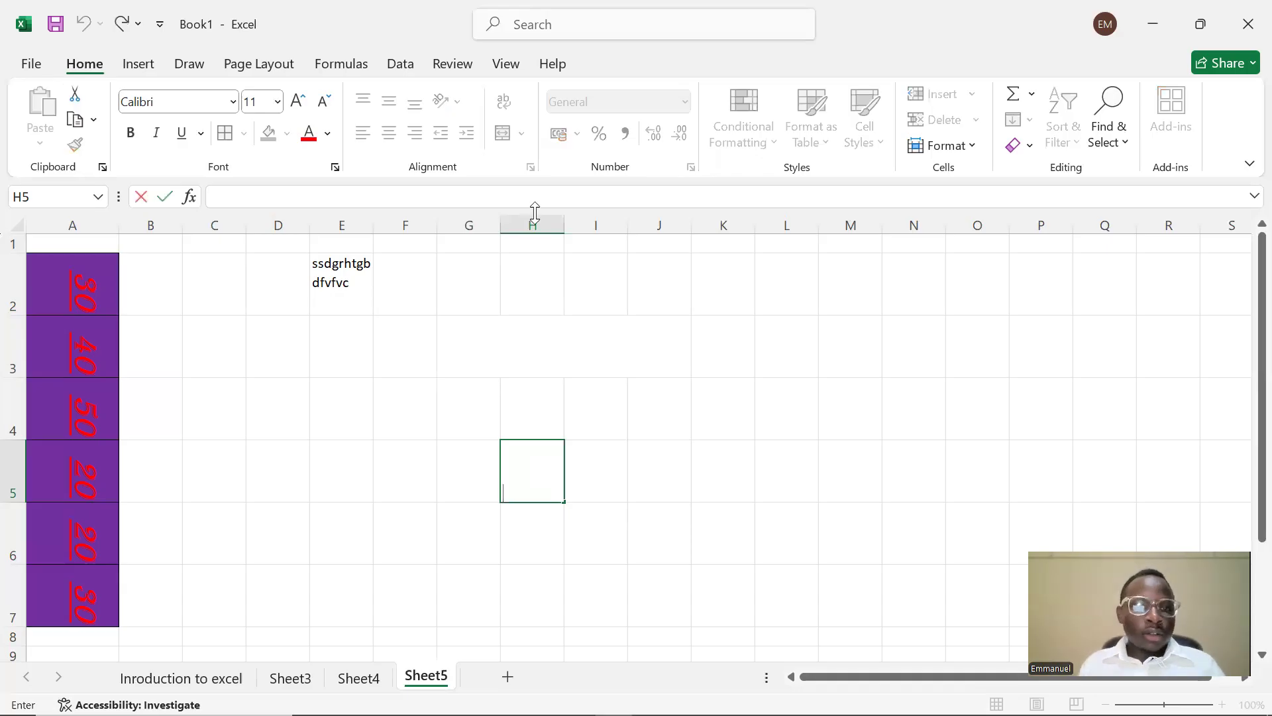
pyautogui.click(646, 425)
pyautogui.click(550, 450)
pyautogui.click(364, 105)
pyautogui.doubleClick(528, 459)
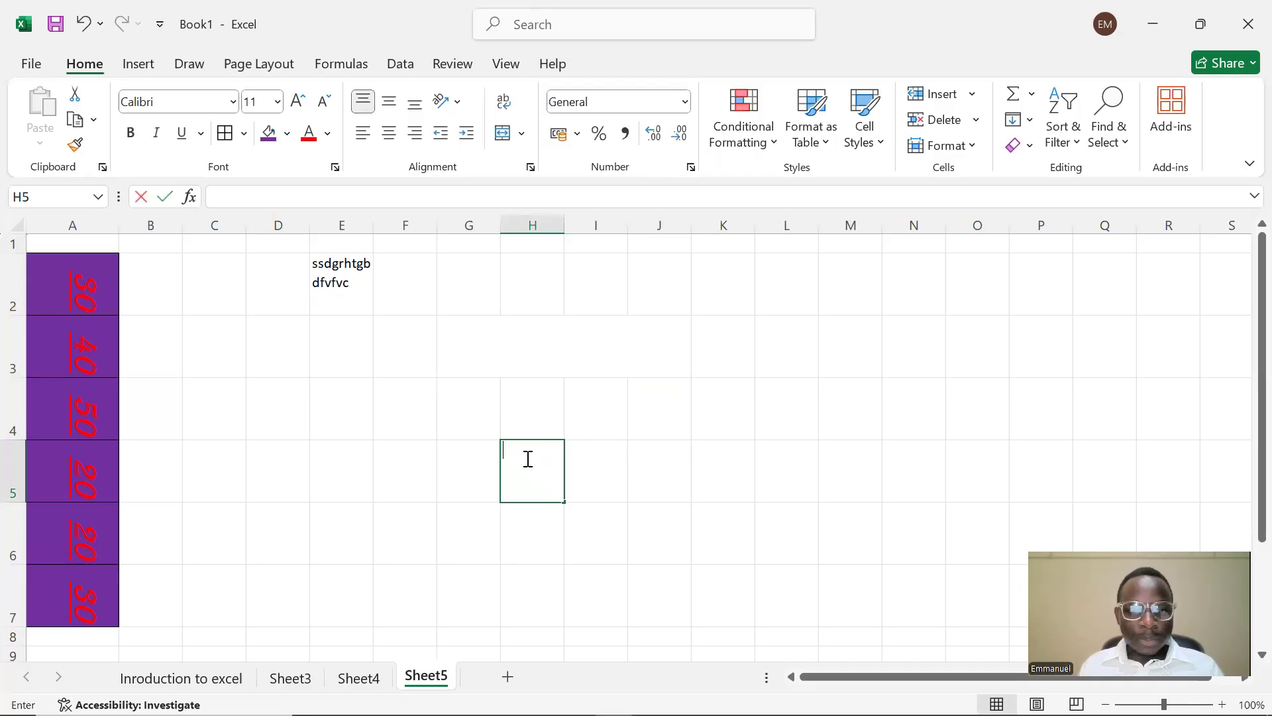
pyautogui.write('8y9y586854')
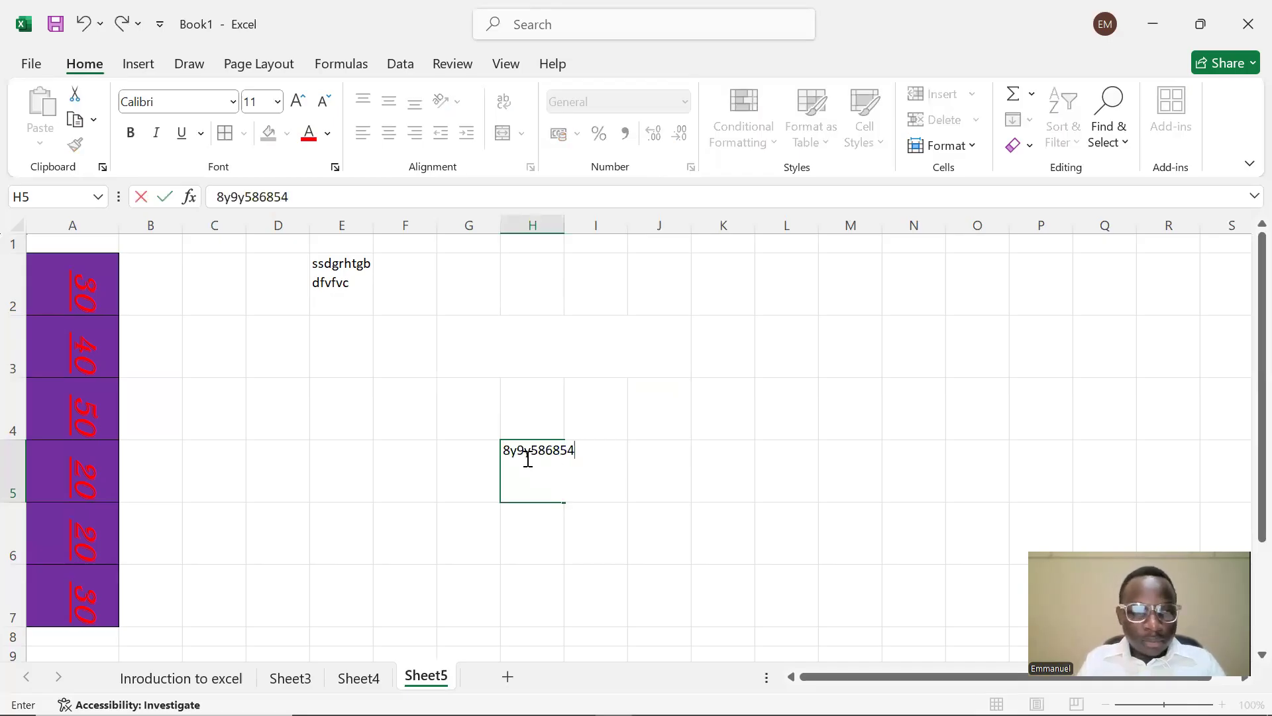
pyautogui.doubleClick(529, 459)
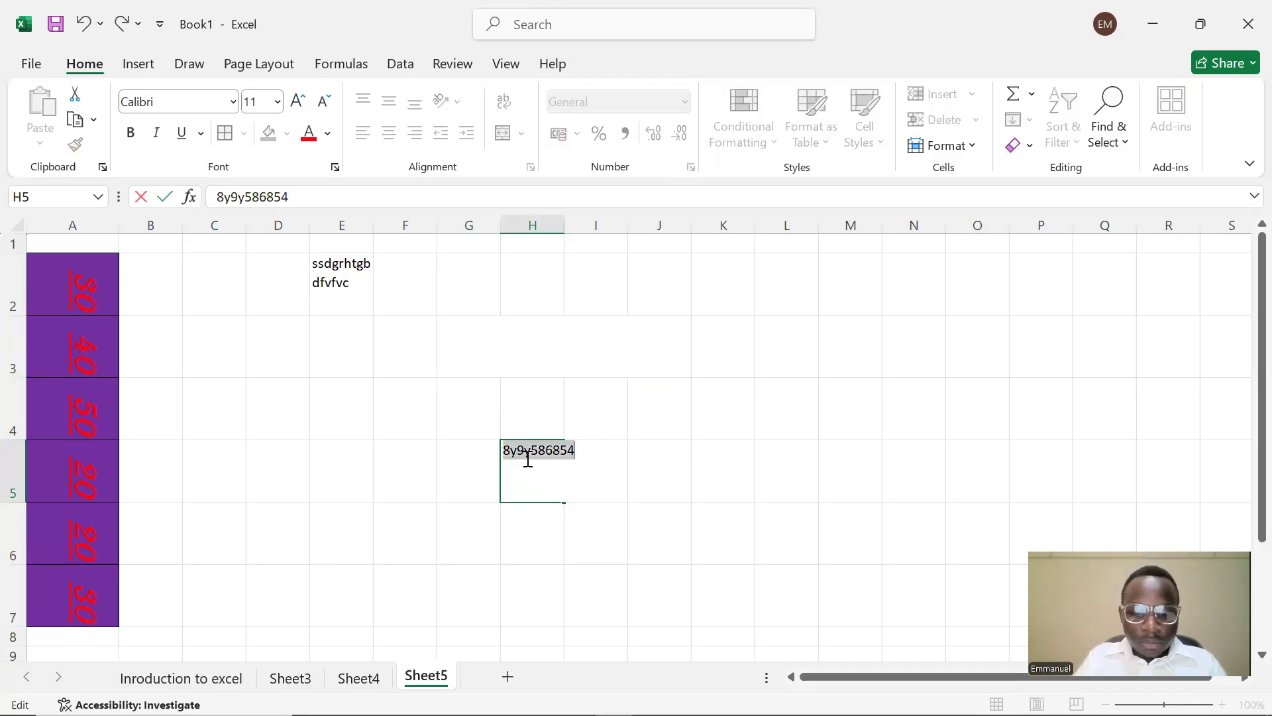
pyautogui.write('89.98')
pyautogui.click(675, 451)
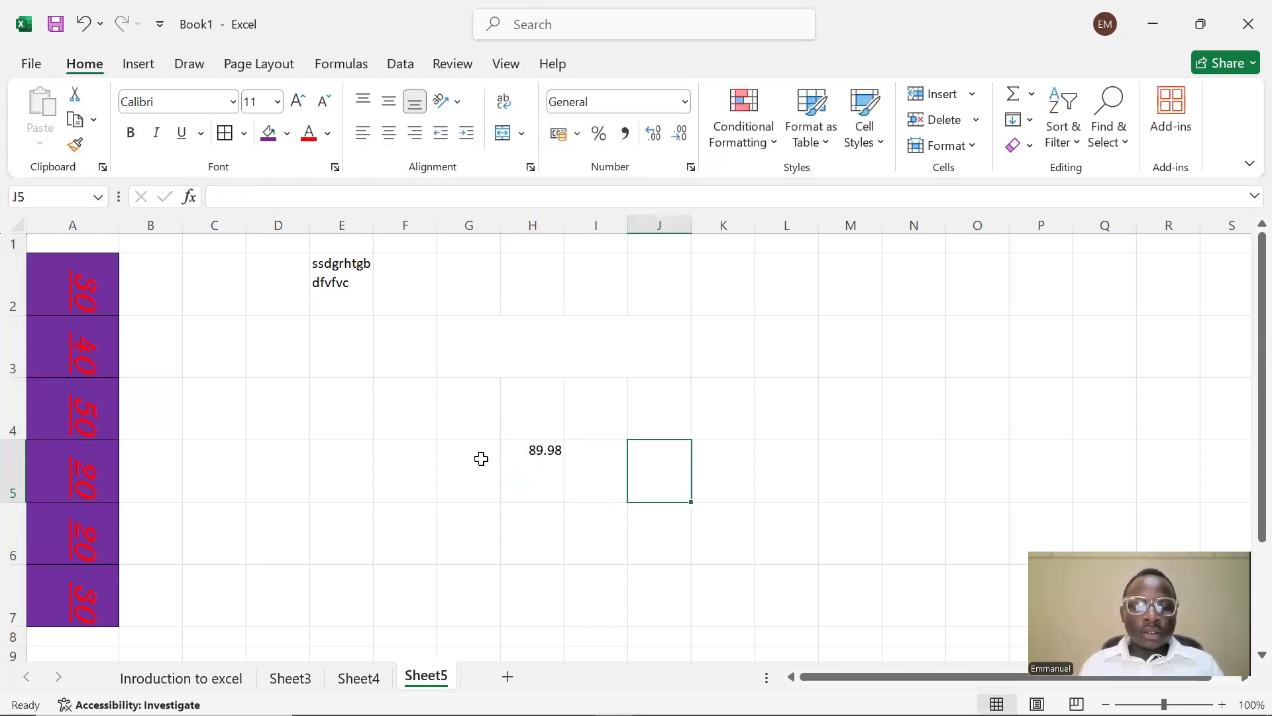
# - Increase the number of decimals shown in cell H5 to seven
pyautogui.click(539, 455)
pyautogui.click(655, 136)
pyautogui.click(655, 136)
pyautogui.click(655, 136)
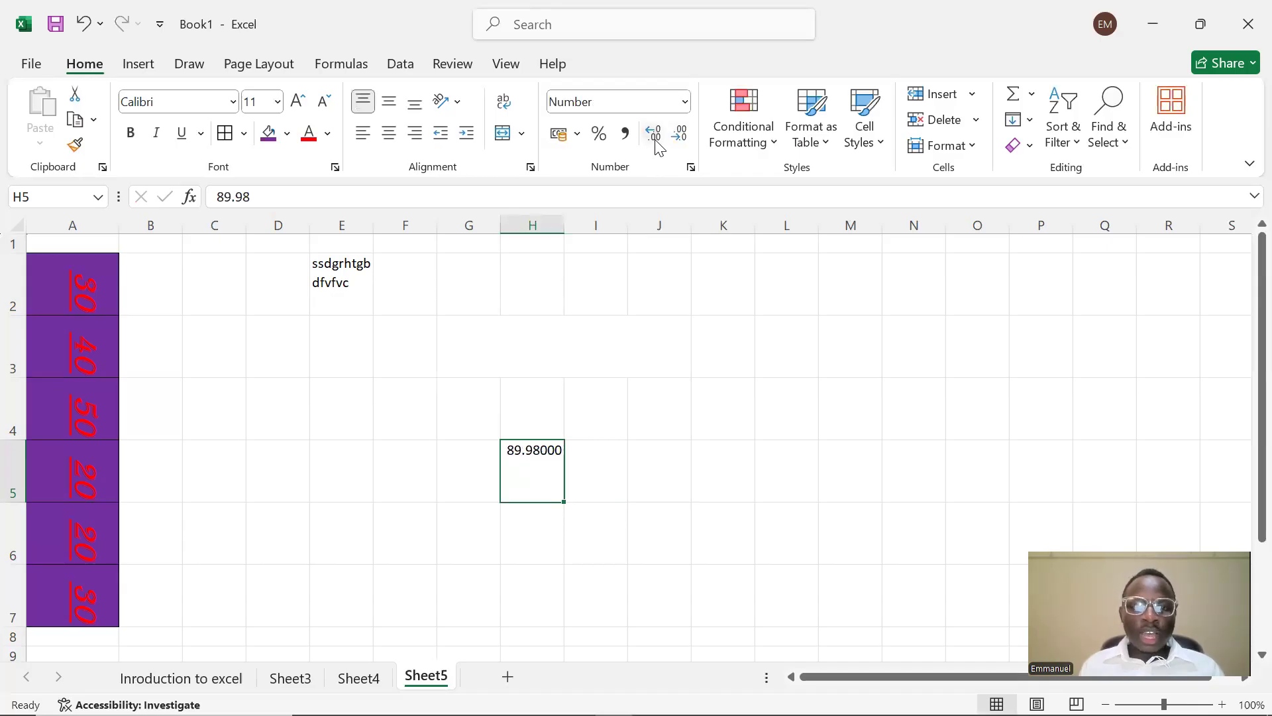
pyautogui.click(654, 138)
pyautogui.click(655, 138)
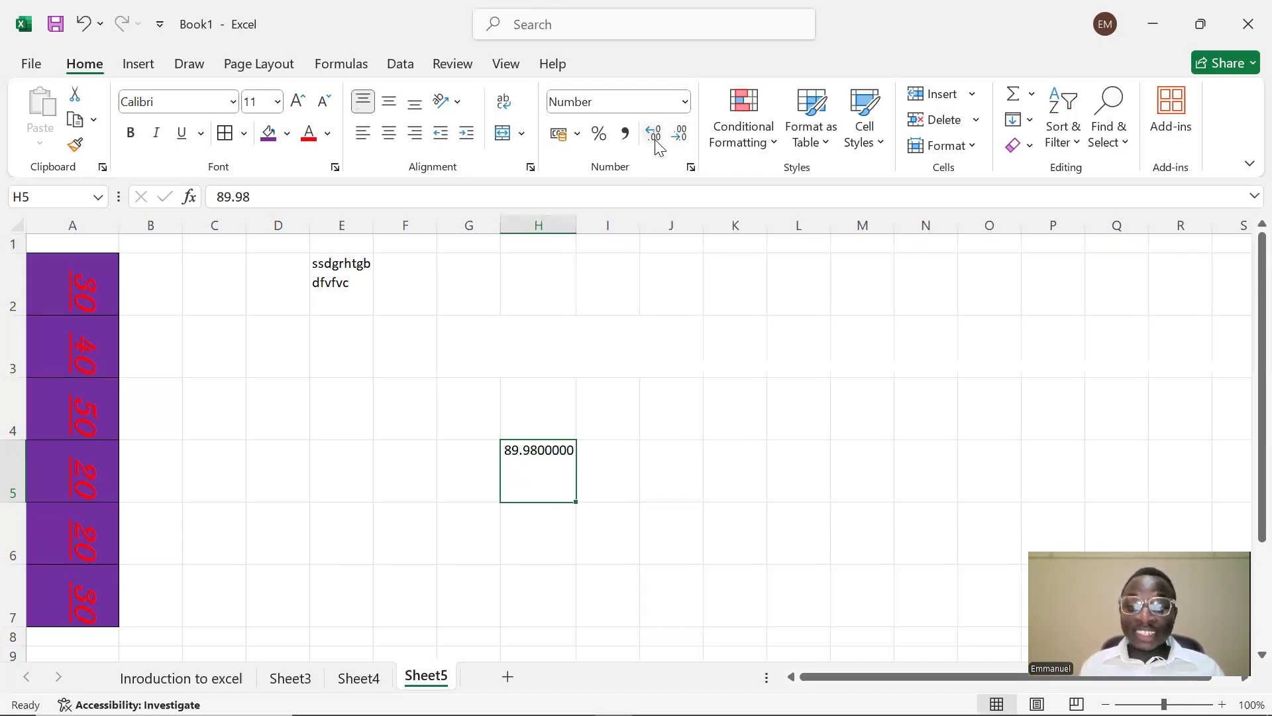
# - Reduce the decimals shown in cell H5 to two
pyautogui.click(686, 141)
pyautogui.click(686, 141)
pyautogui.click(687, 140)
pyautogui.click(687, 141)
pyautogui.click(687, 141)
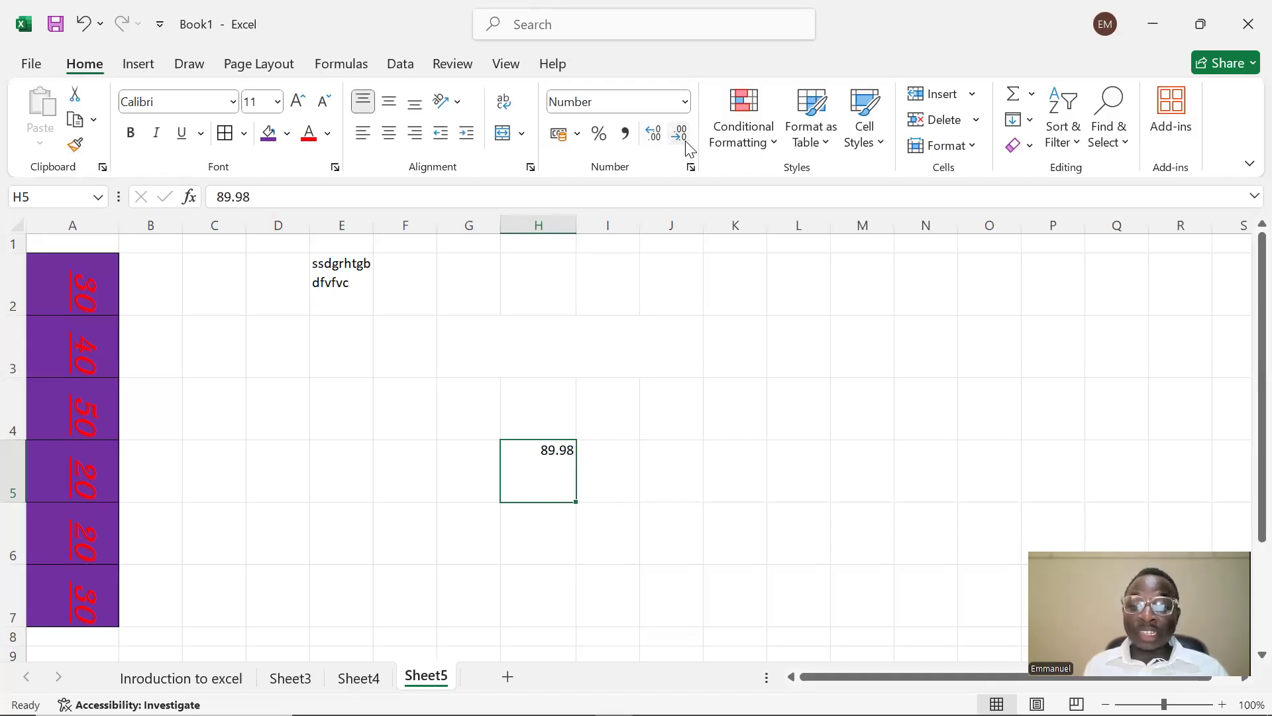
pyautogui.click(686, 141)
pyautogui.click(656, 141)
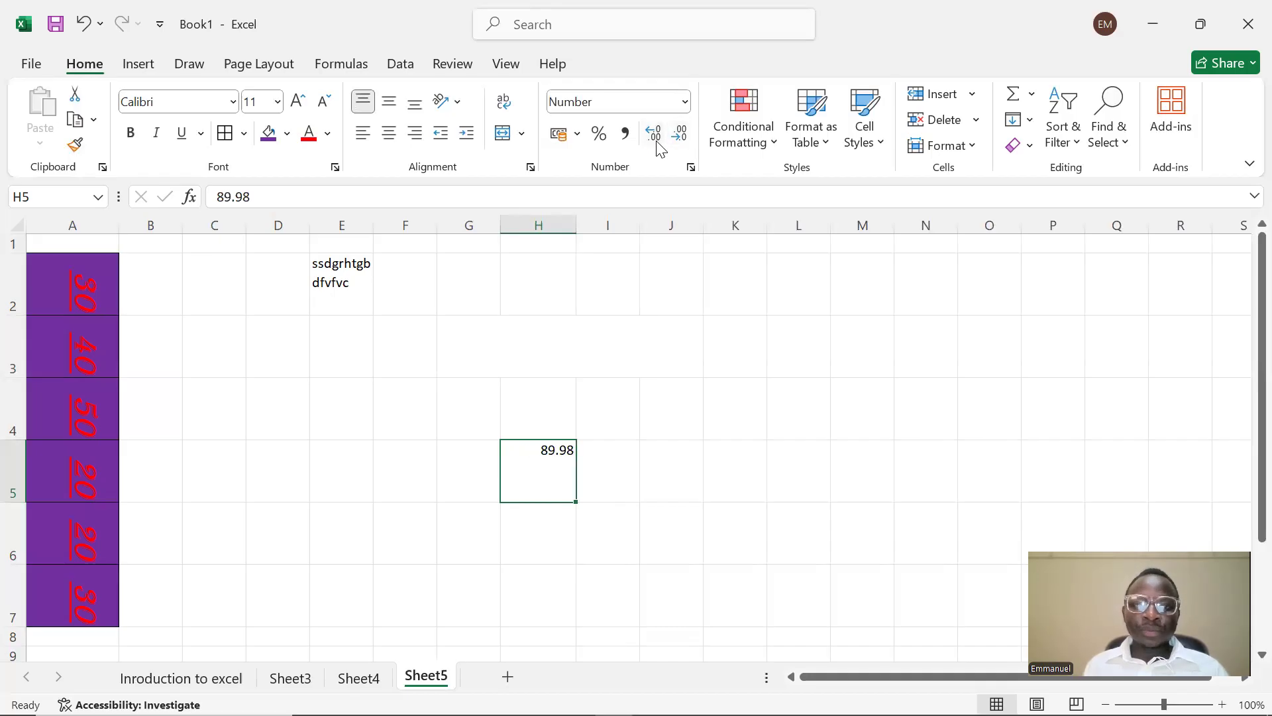
# - Apply the percent style to the value in cell H5
pyautogui.click(601, 139)
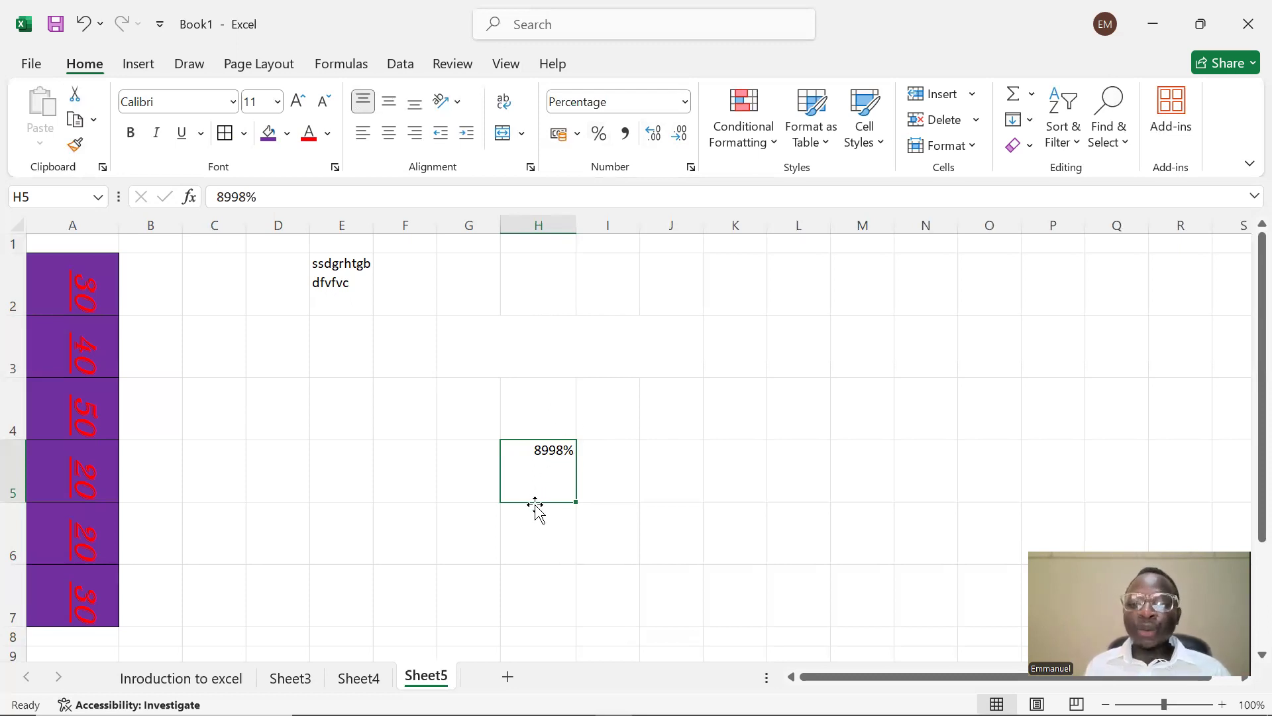
pyautogui.click(648, 414)
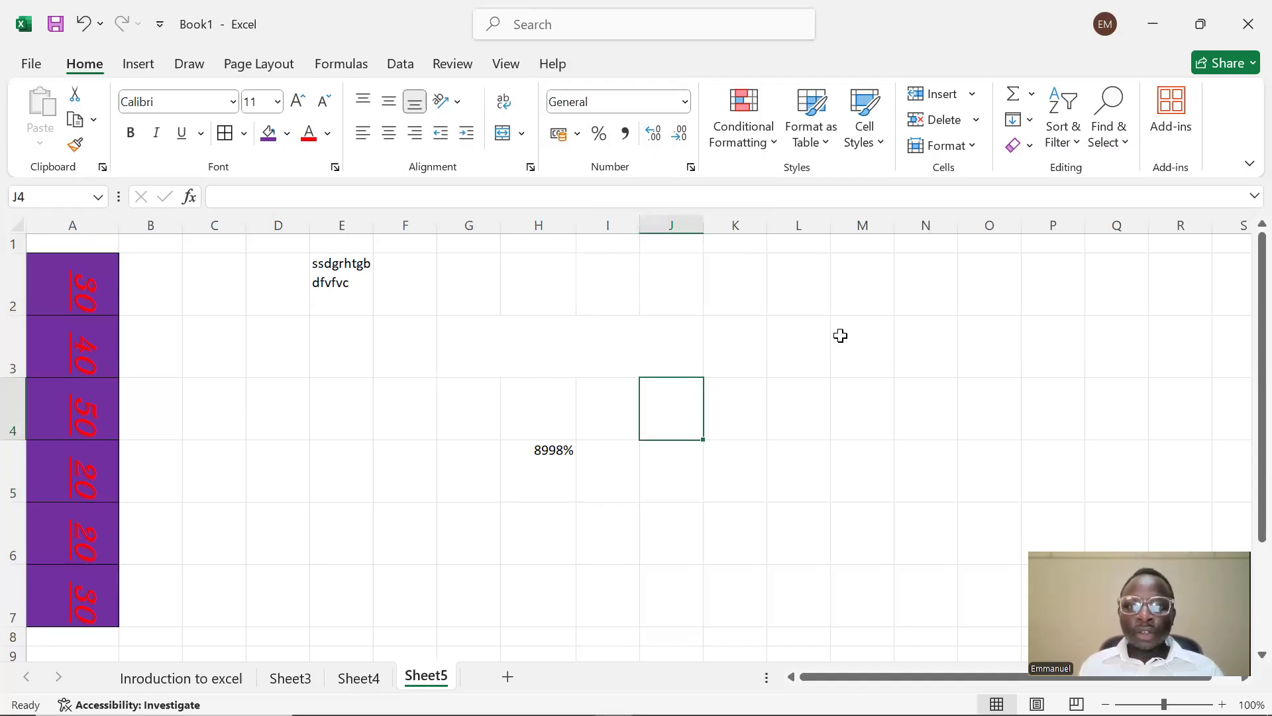
pyautogui.click(854, 355)
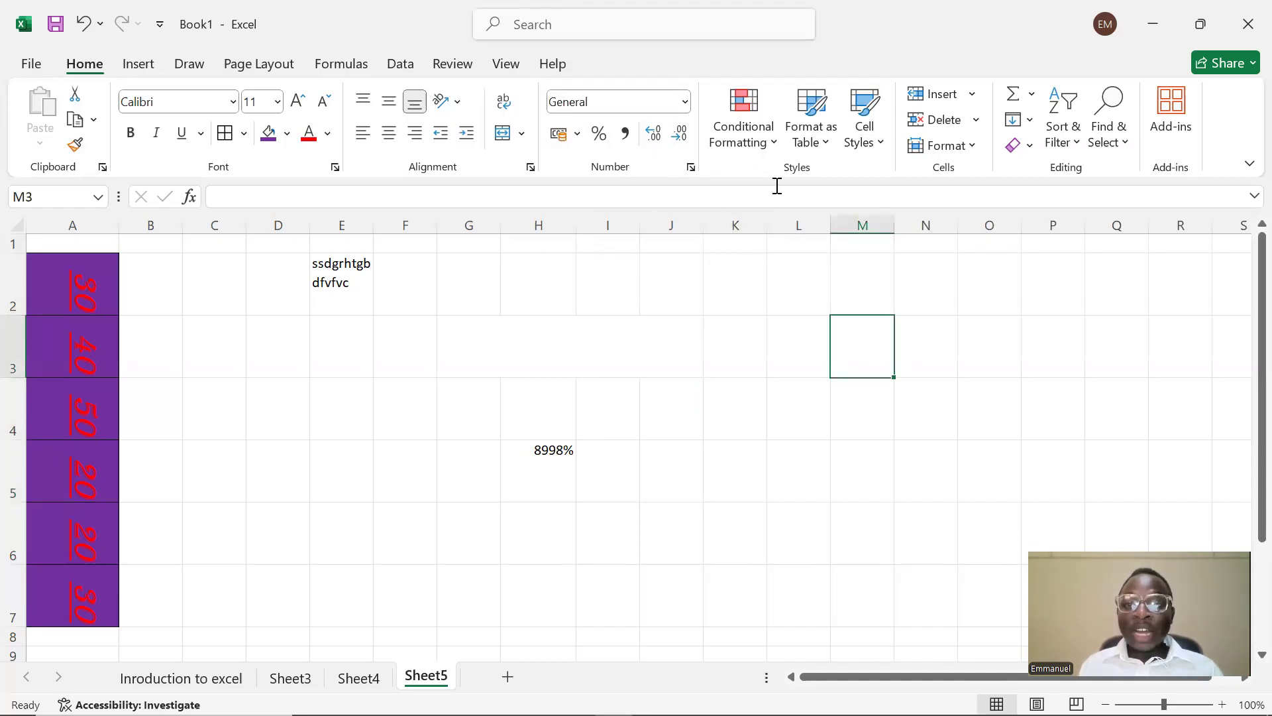
# - Examine the conditional formatting rule categories, including the highlight cells rules
pyautogui.click(761, 145)
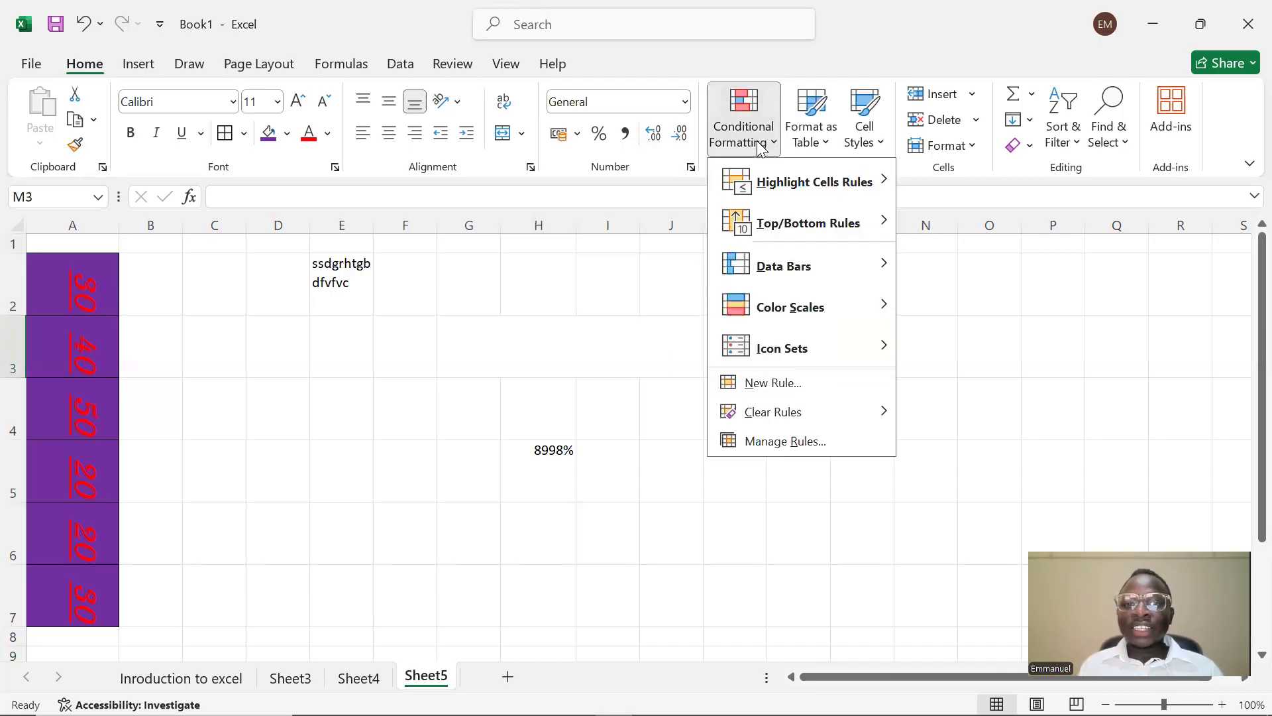
pyautogui.moveTo(760, 187)
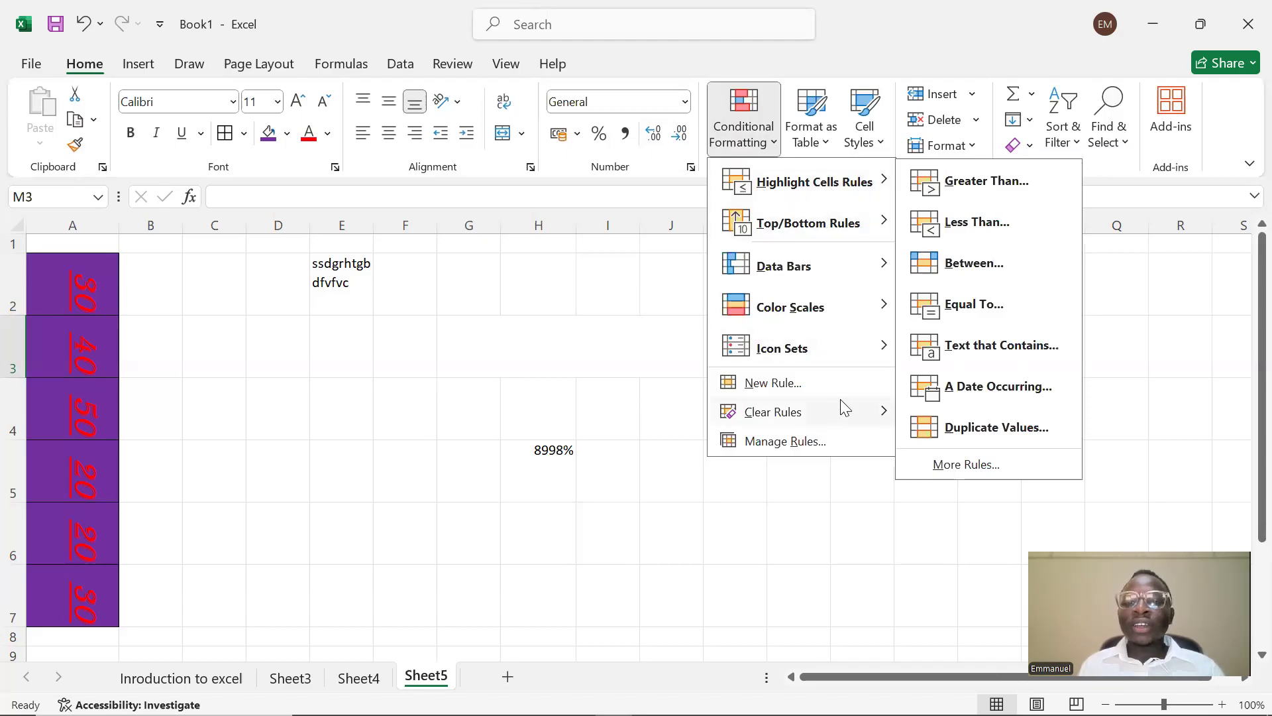
pyautogui.moveTo(767, 244)
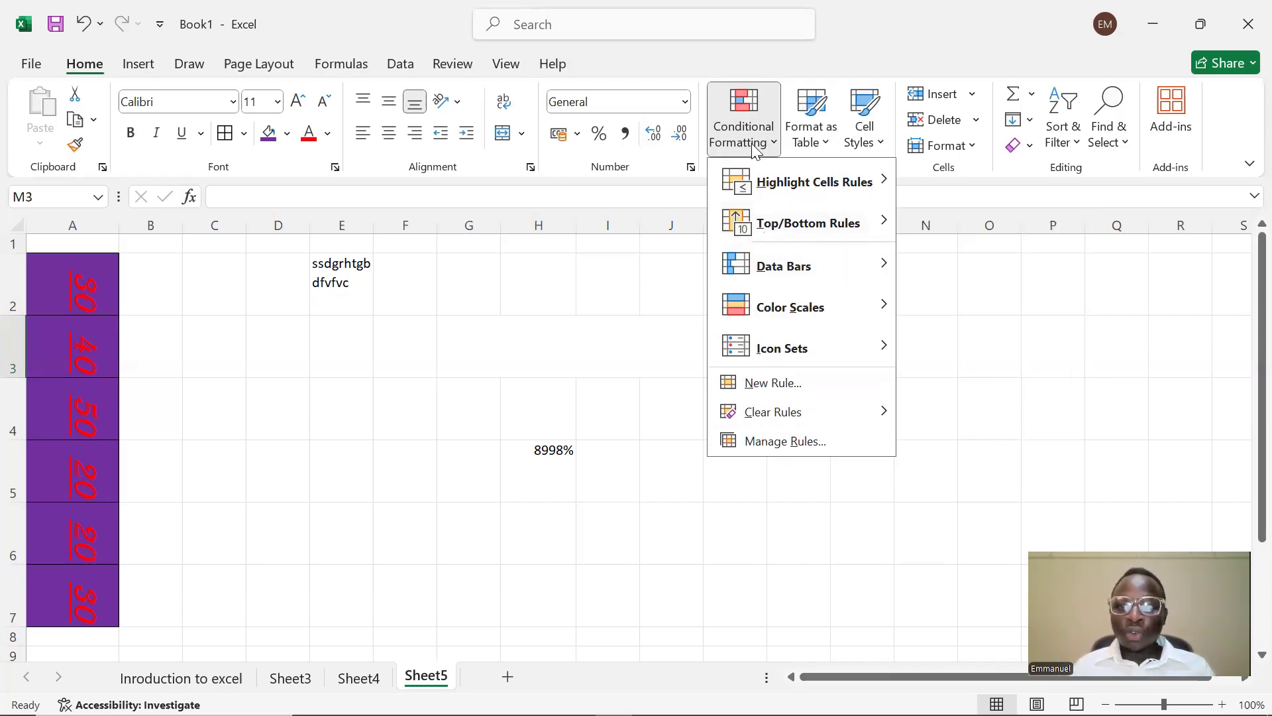
pyautogui.click(914, 183)
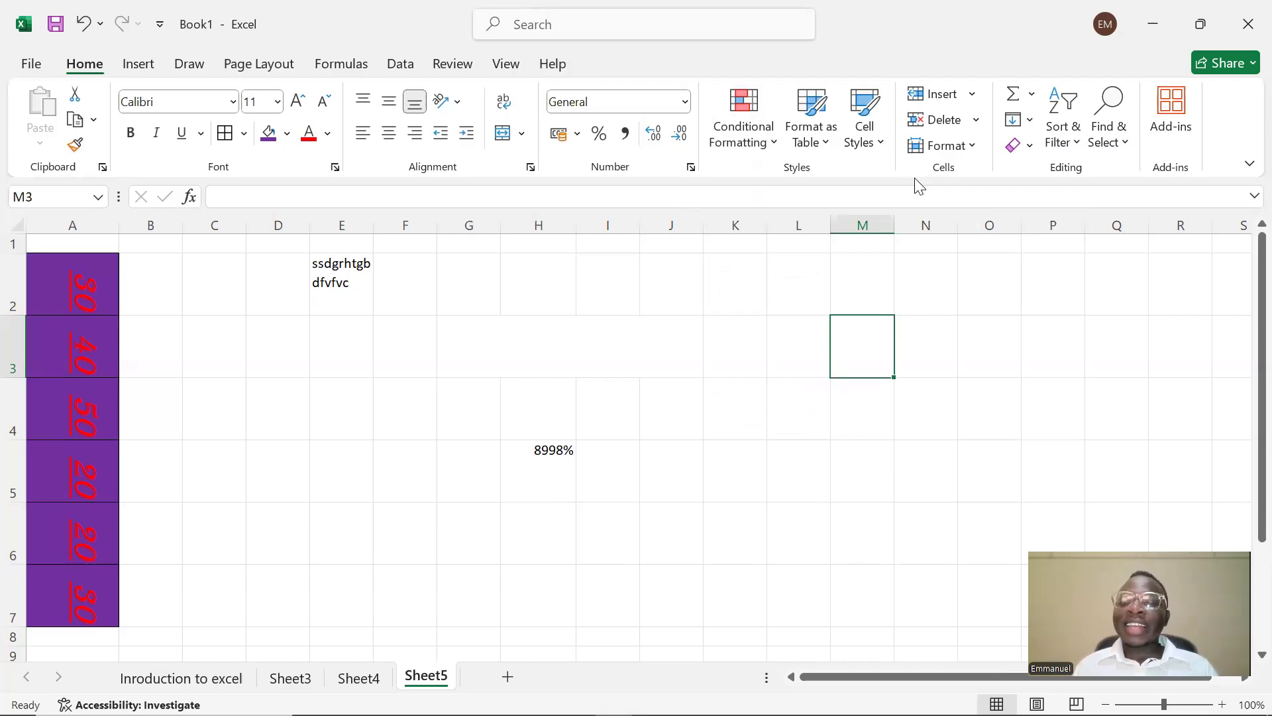
pyautogui.click(972, 95)
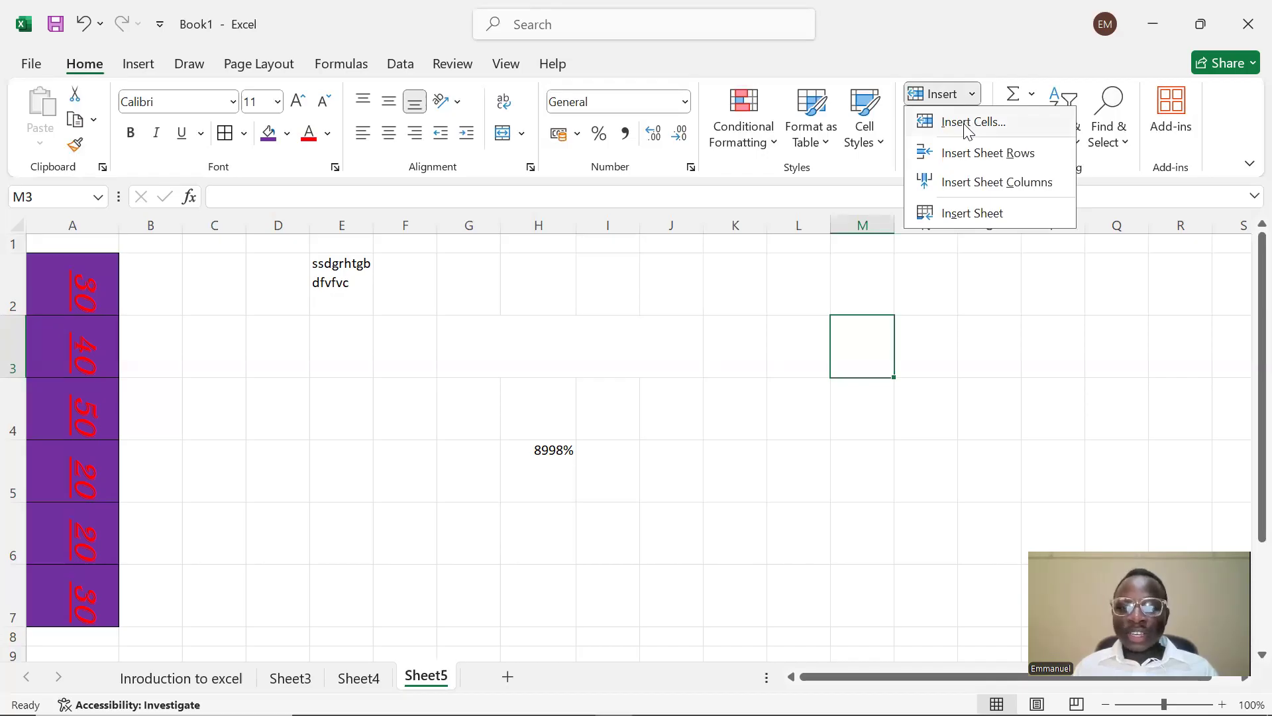
pyautogui.click(967, 123)
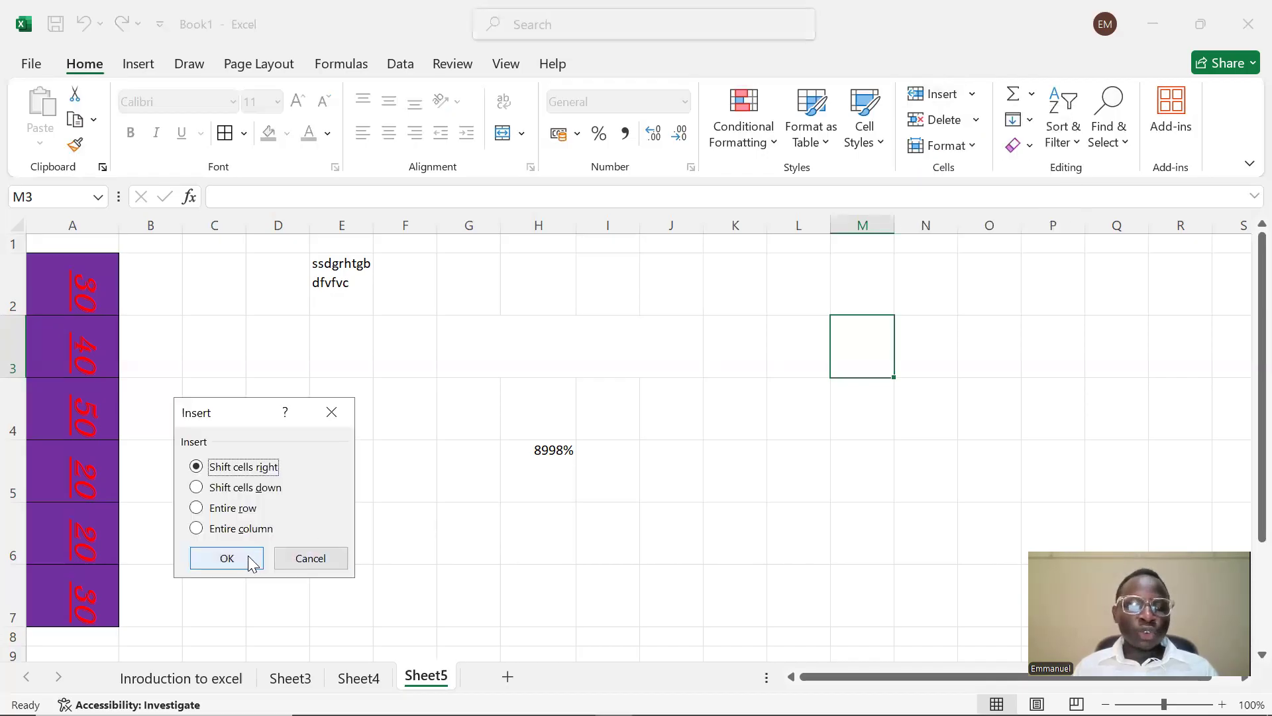
pyautogui.click(319, 562)
pyautogui.click(972, 94)
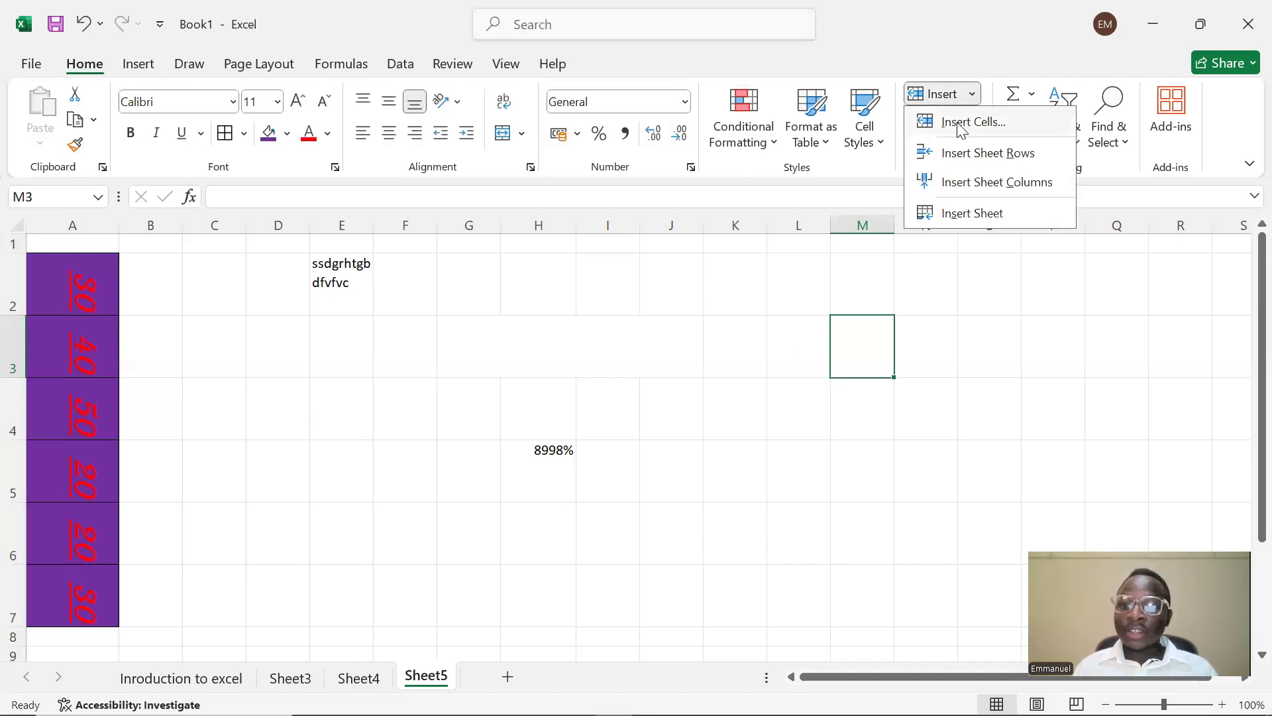
pyautogui.click(614, 425)
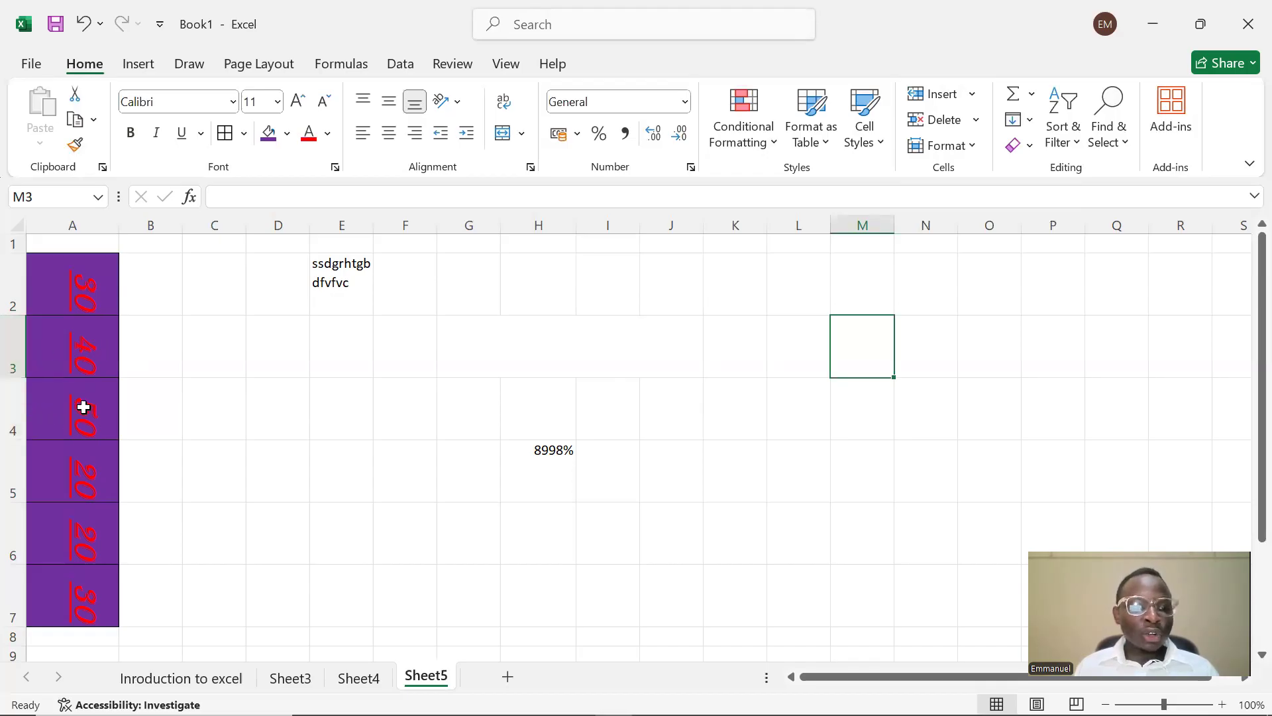
pyautogui.scroll(-2, 104, 396)
pyautogui.scroll(2, 108, 386)
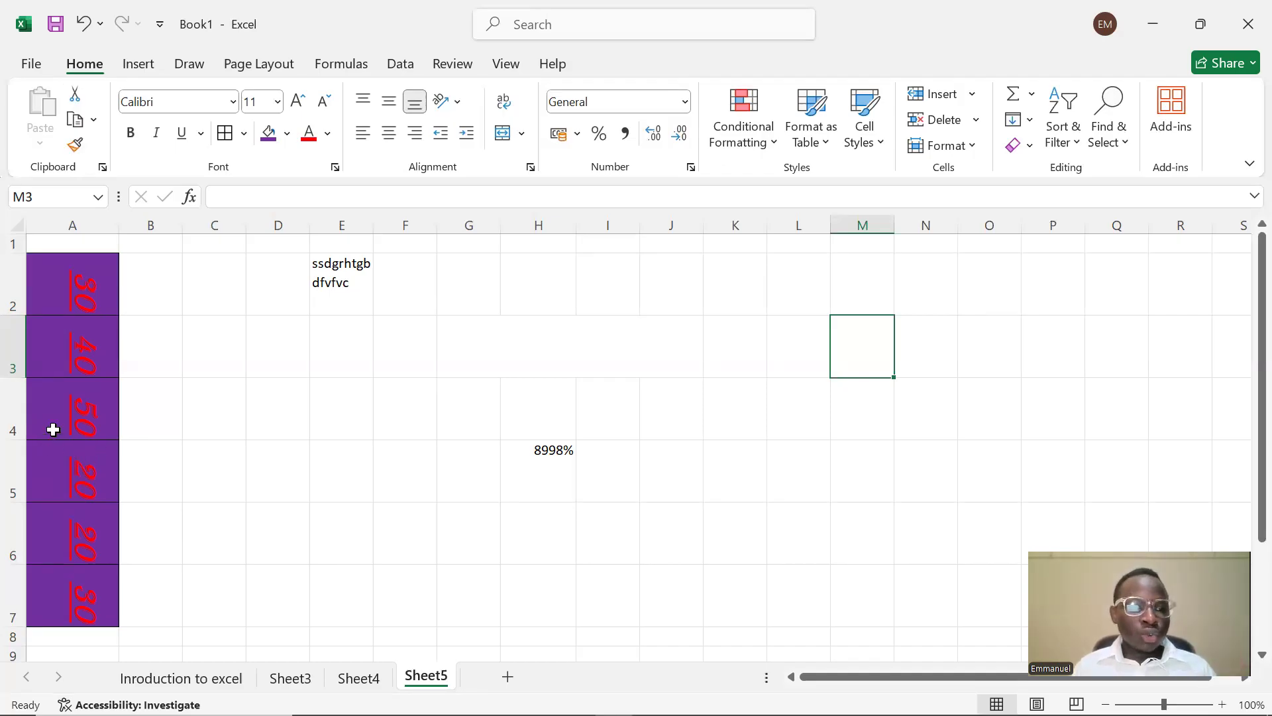
# - Insert a new sheet row above the value 50 in column A
pyautogui.click(53, 430)
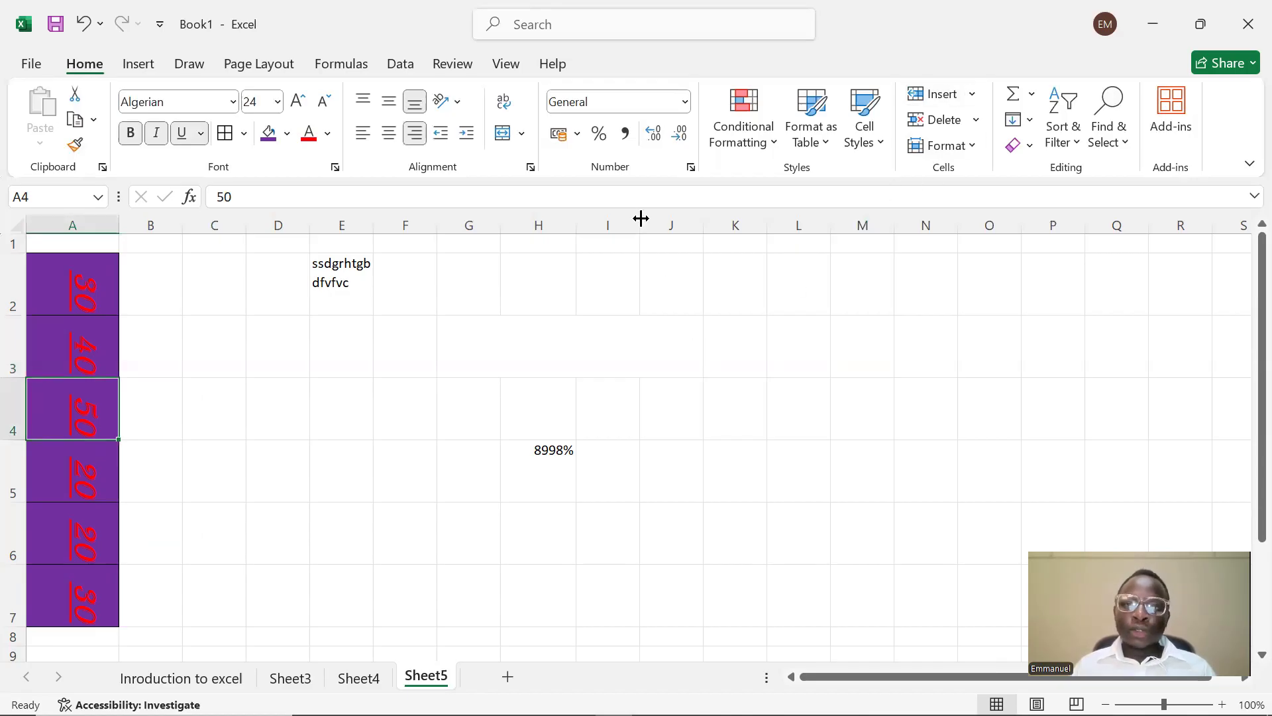
pyautogui.click(972, 95)
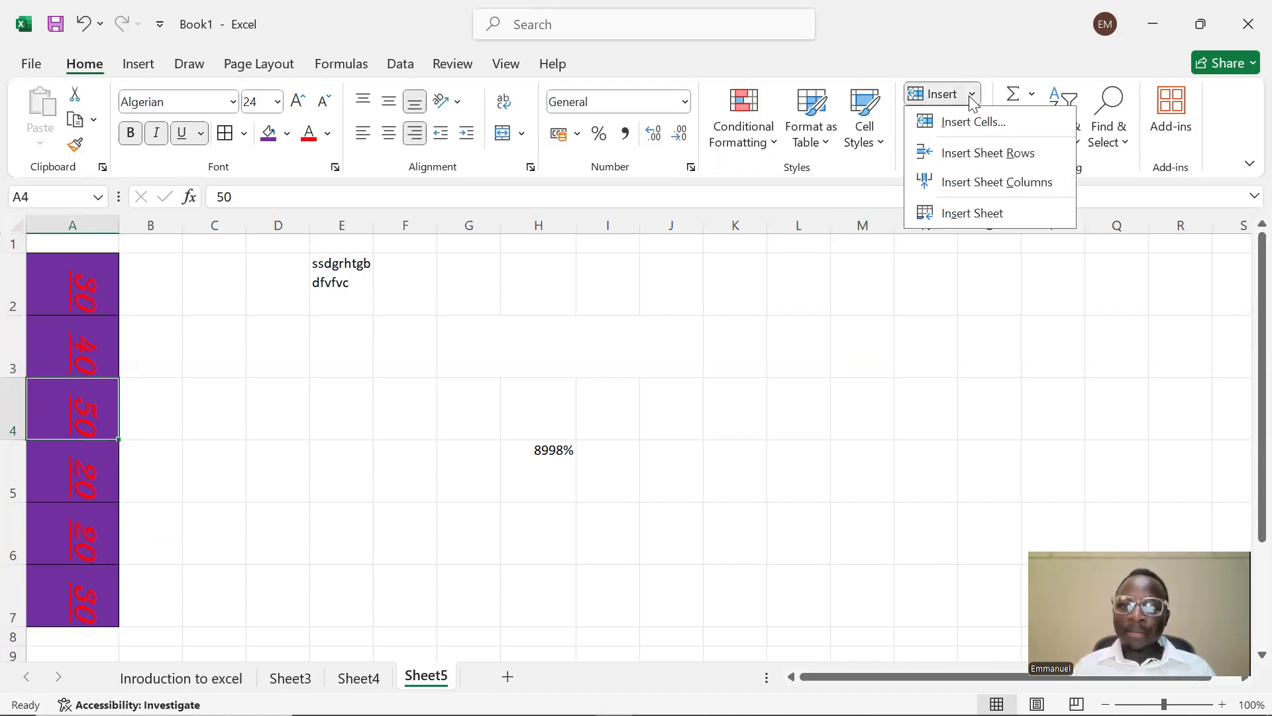
pyautogui.click(987, 153)
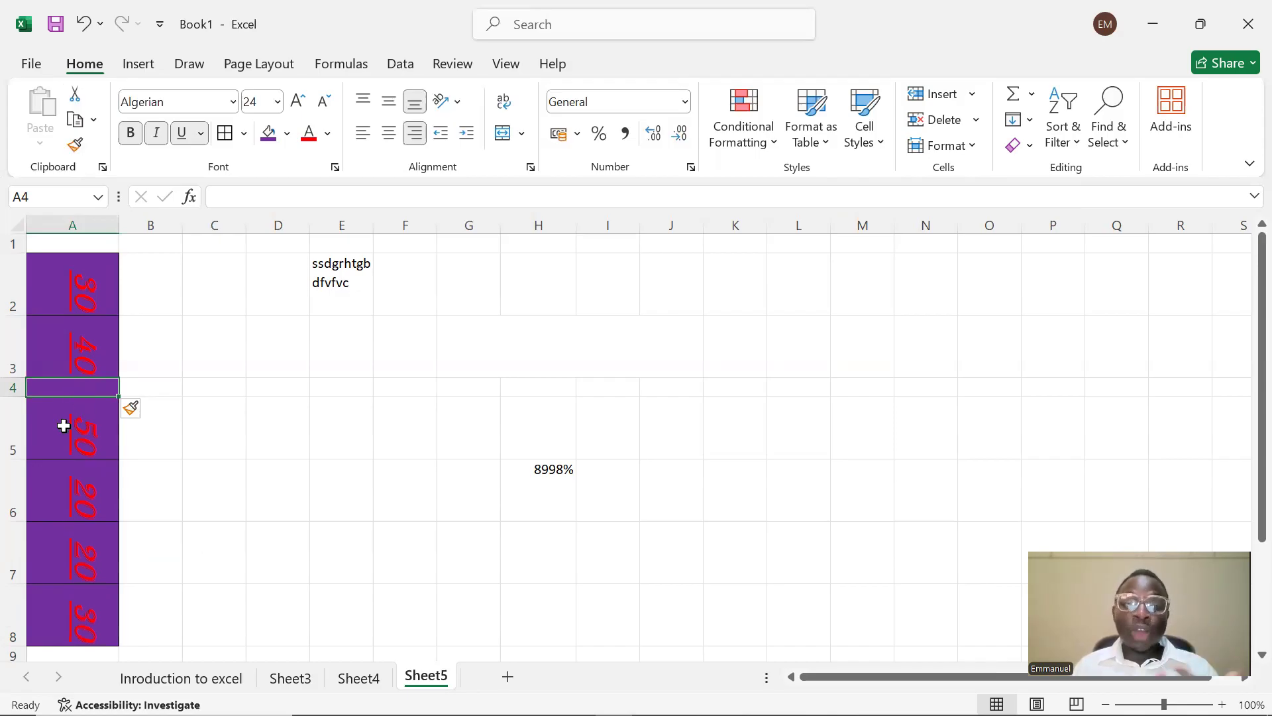
pyautogui.click(91, 442)
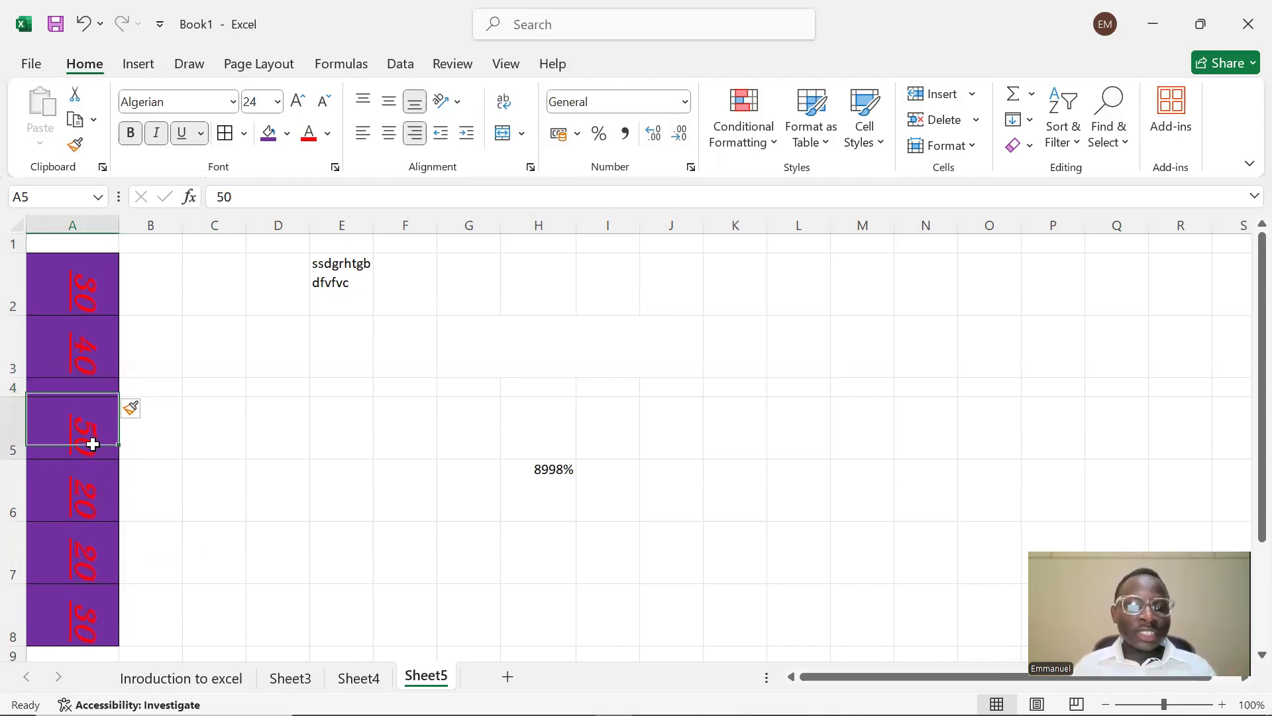
# - Insert a new sheet row above the upper 20 in column A
pyautogui.click(88, 511)
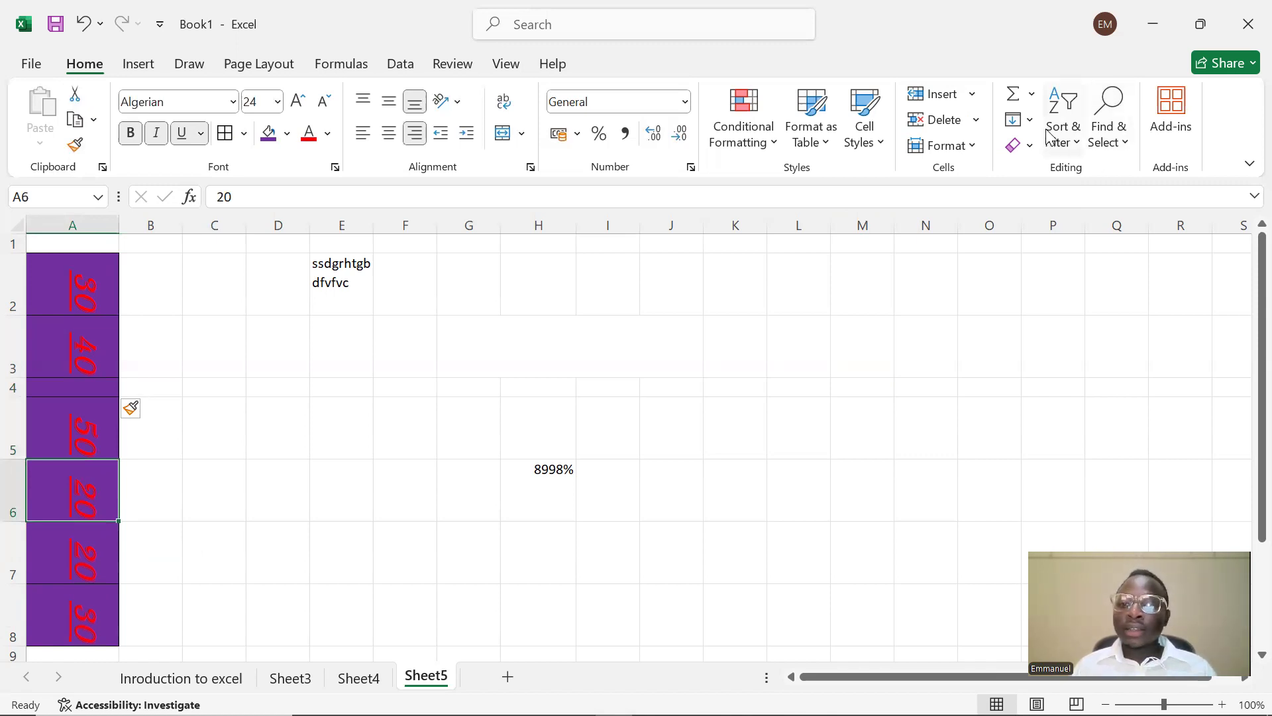
pyautogui.click(973, 94)
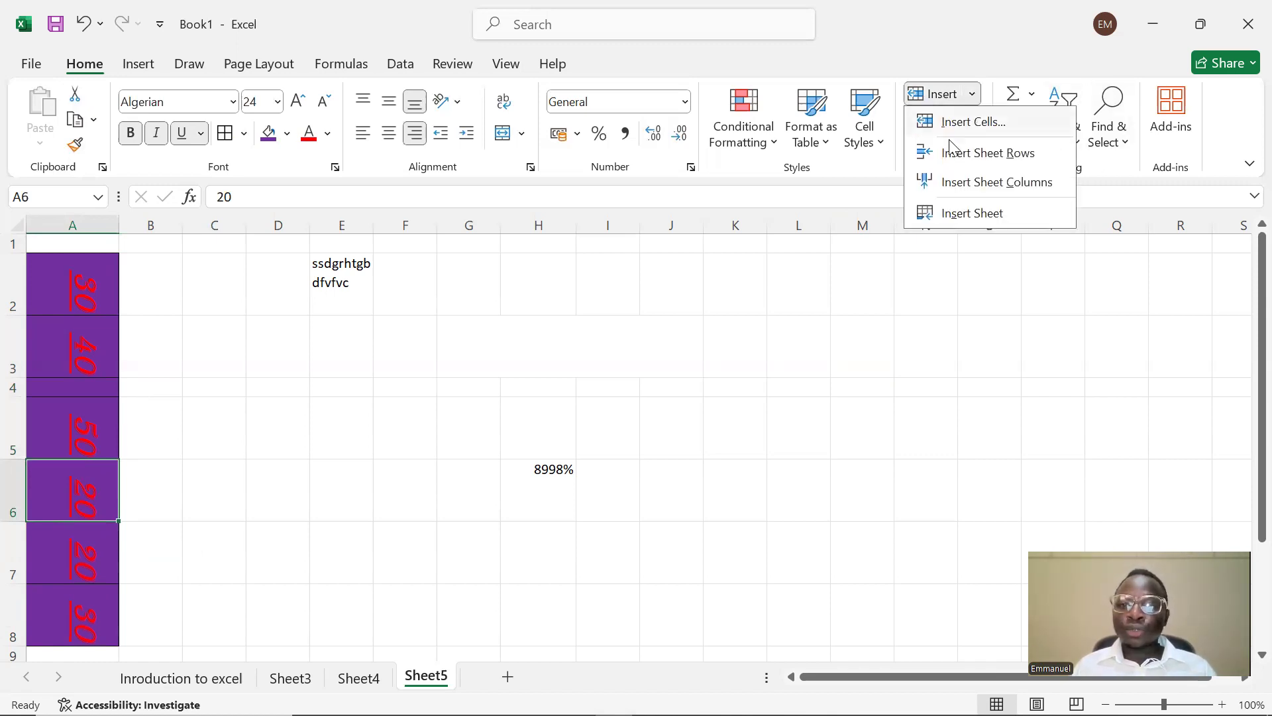
pyautogui.click(988, 153)
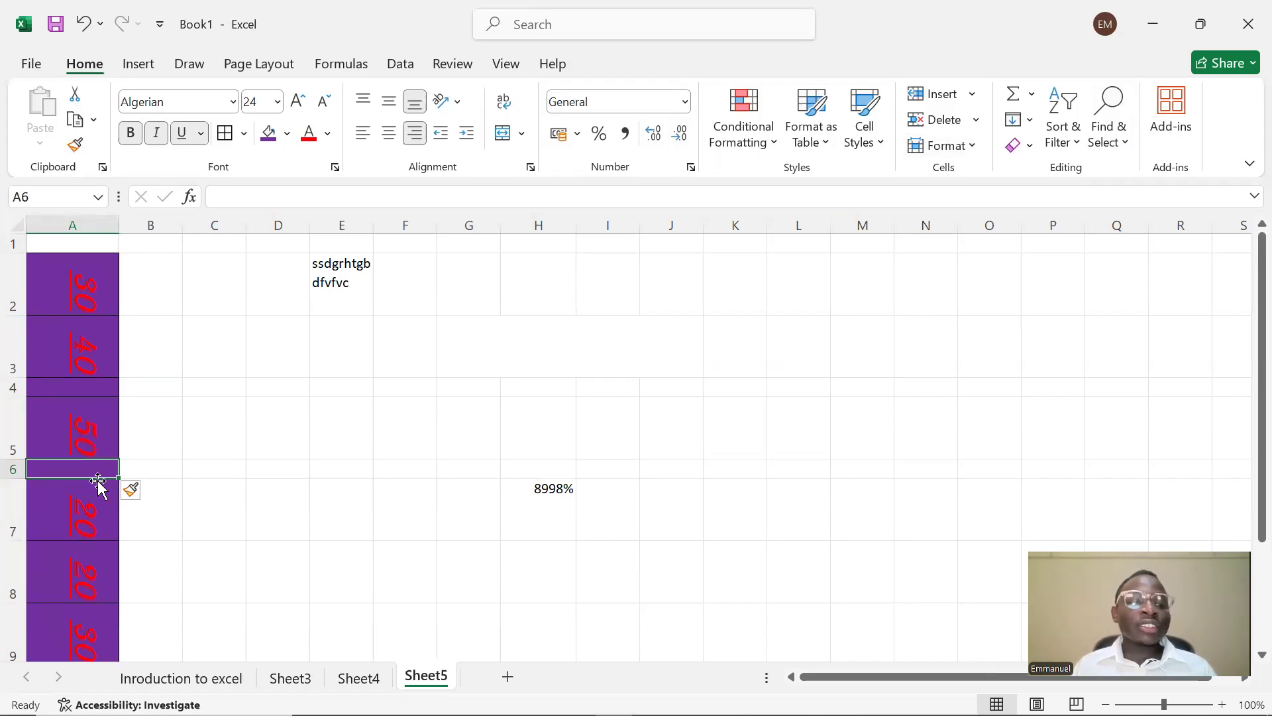
# - Enter 10 in the newly inserted cell A6
pyautogui.scroll(-2, 93, 474)
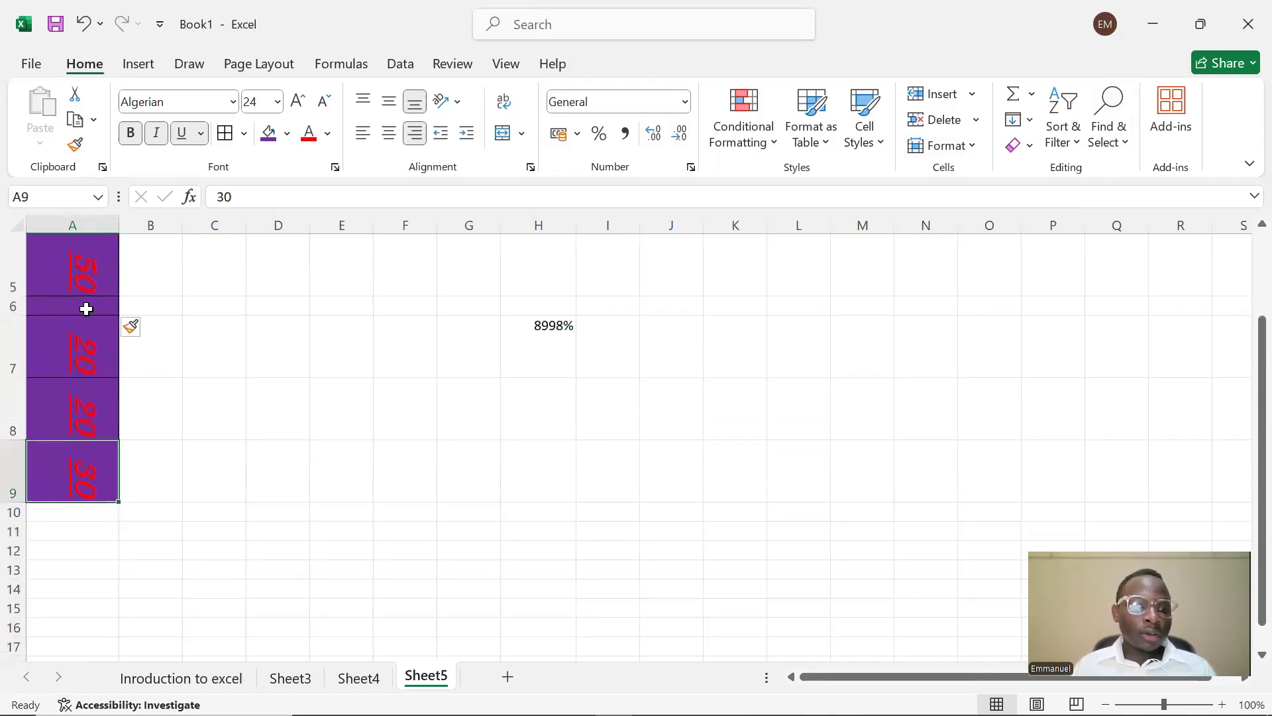
pyautogui.write('10')
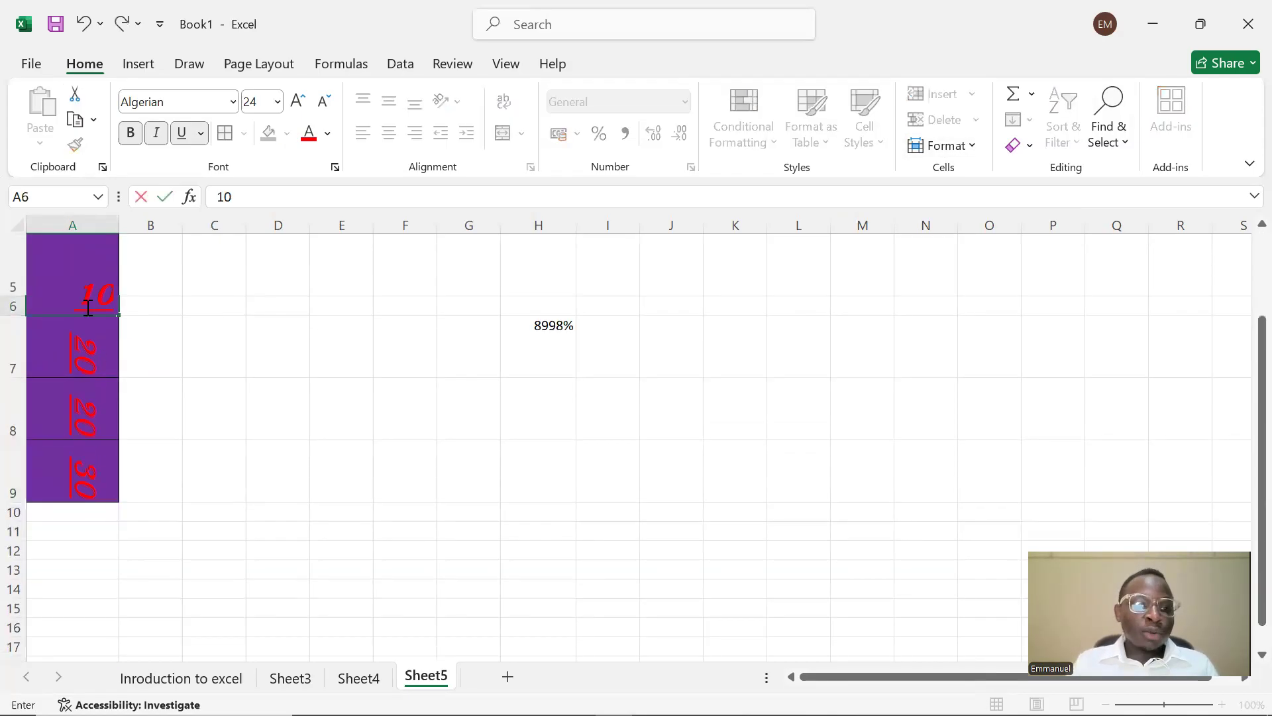
pyautogui.scroll(2, 174, 348)
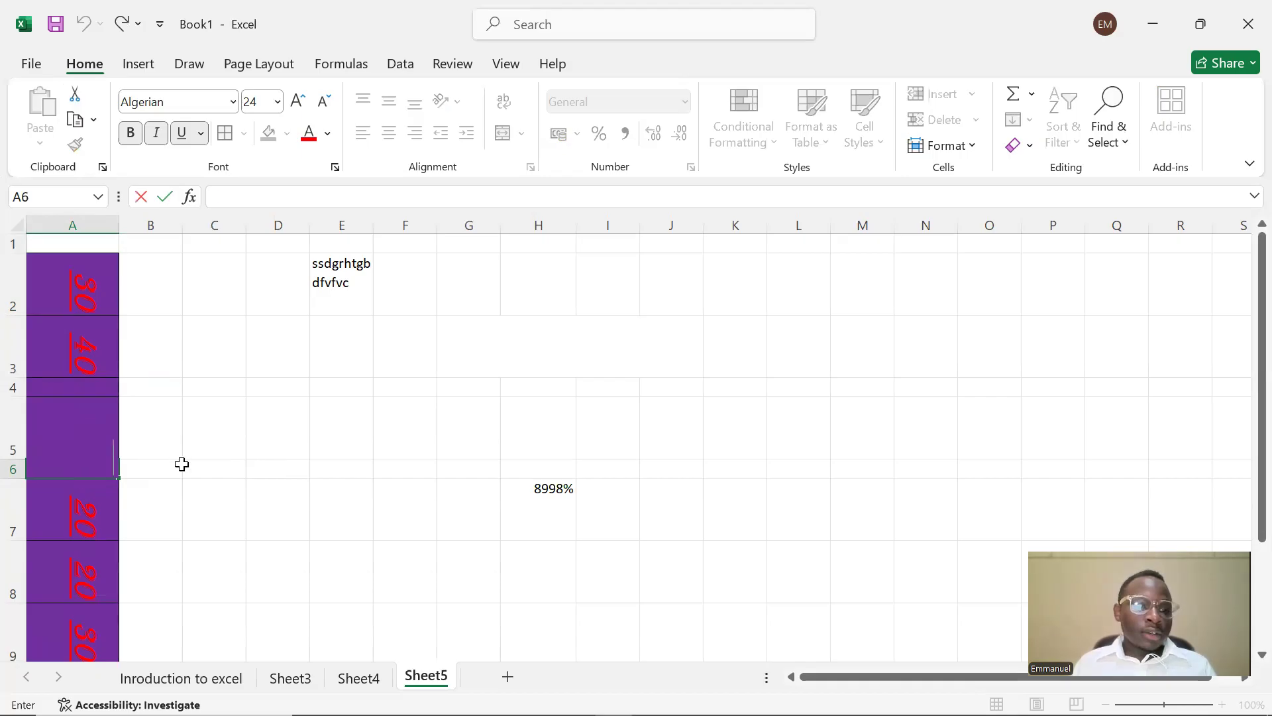
pyautogui.click(167, 497)
pyautogui.click(99, 467)
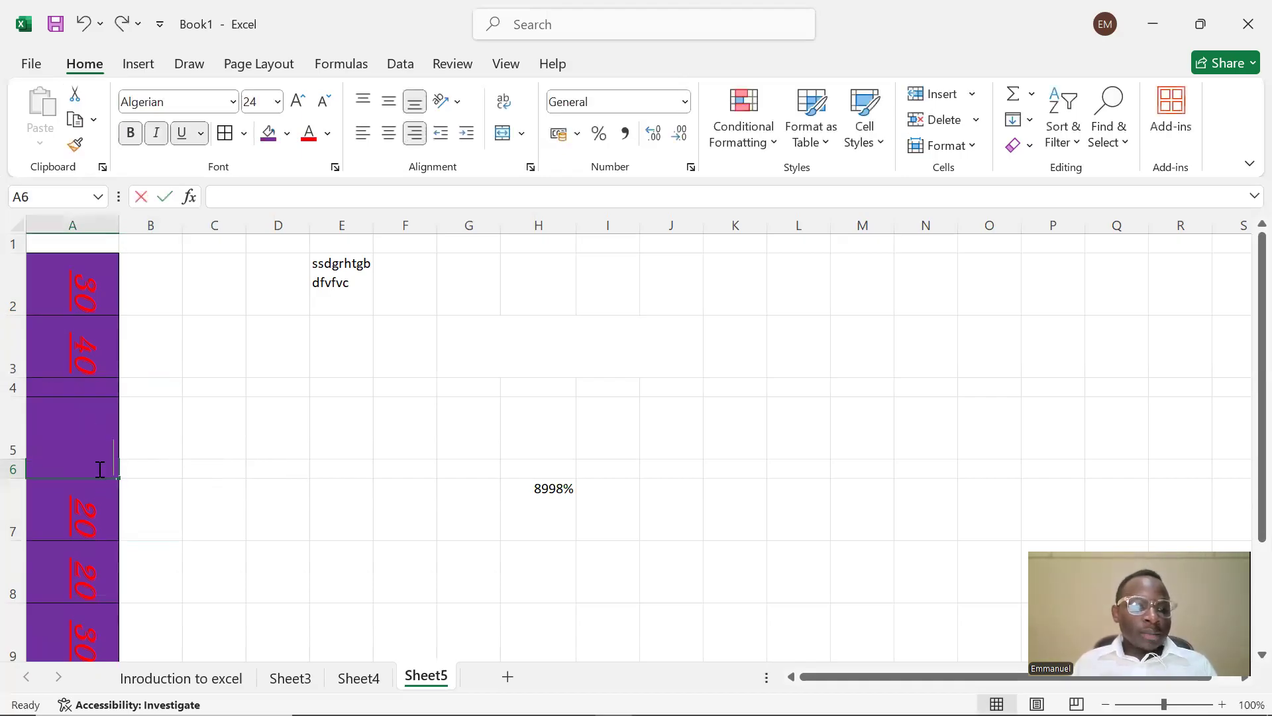
pyautogui.press('BackSpace')
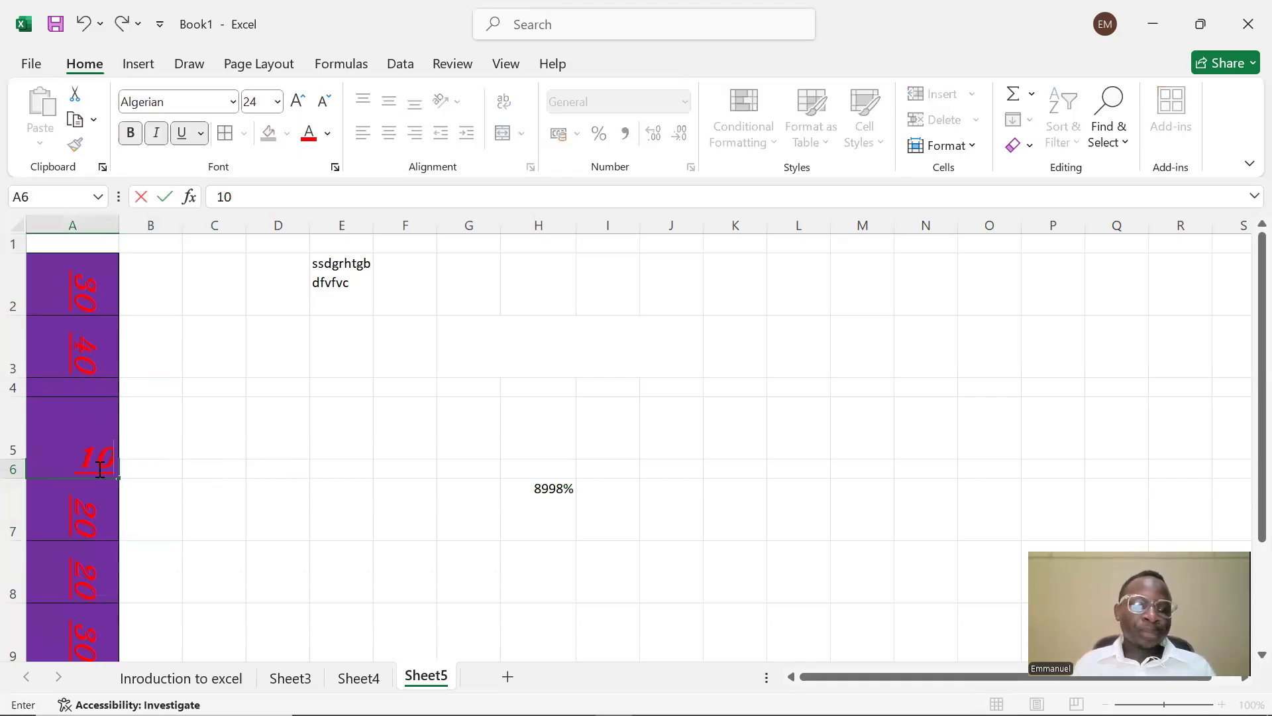
pyautogui.click(287, 421)
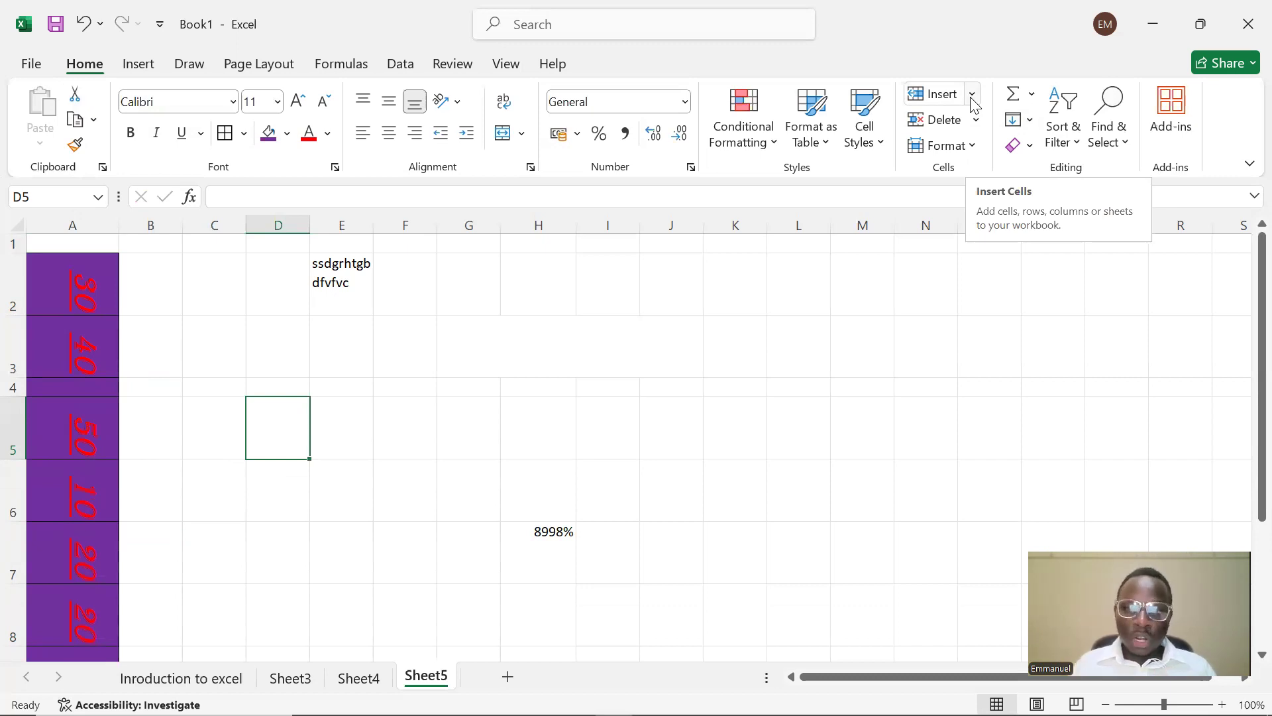
# - Insert a new sheet column before column G
pyautogui.click(471, 290)
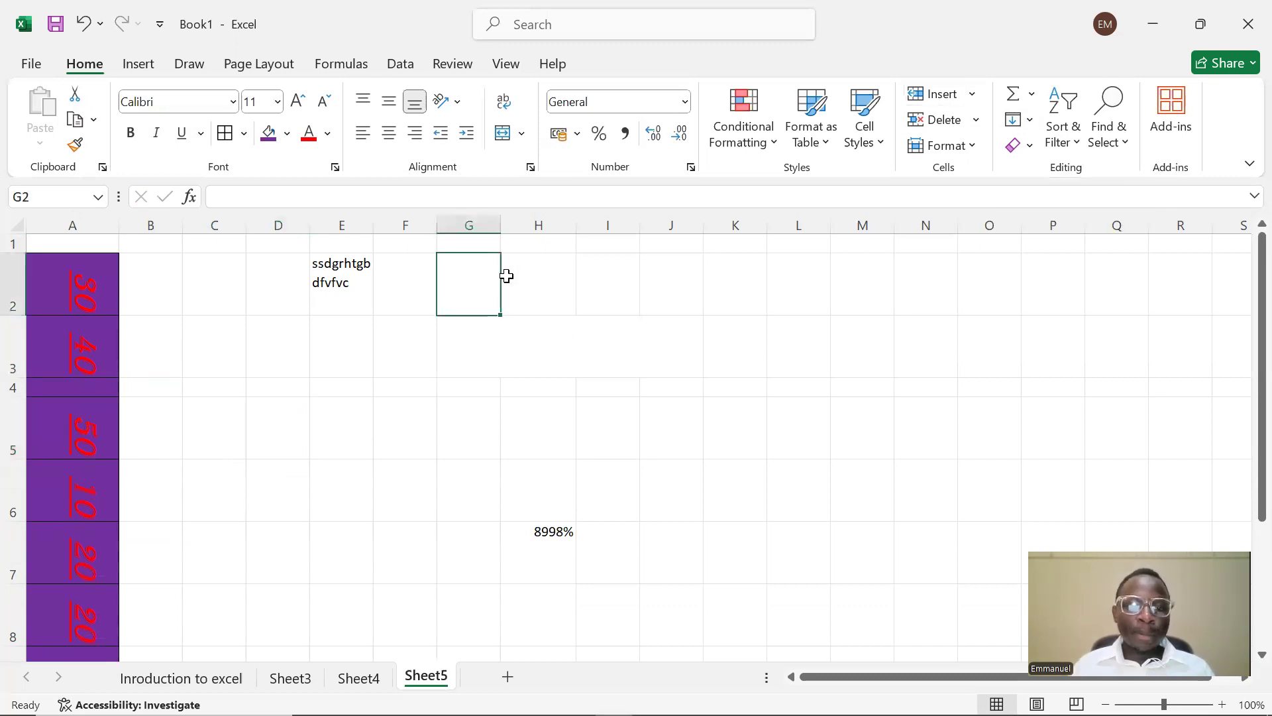
pyautogui.click(972, 94)
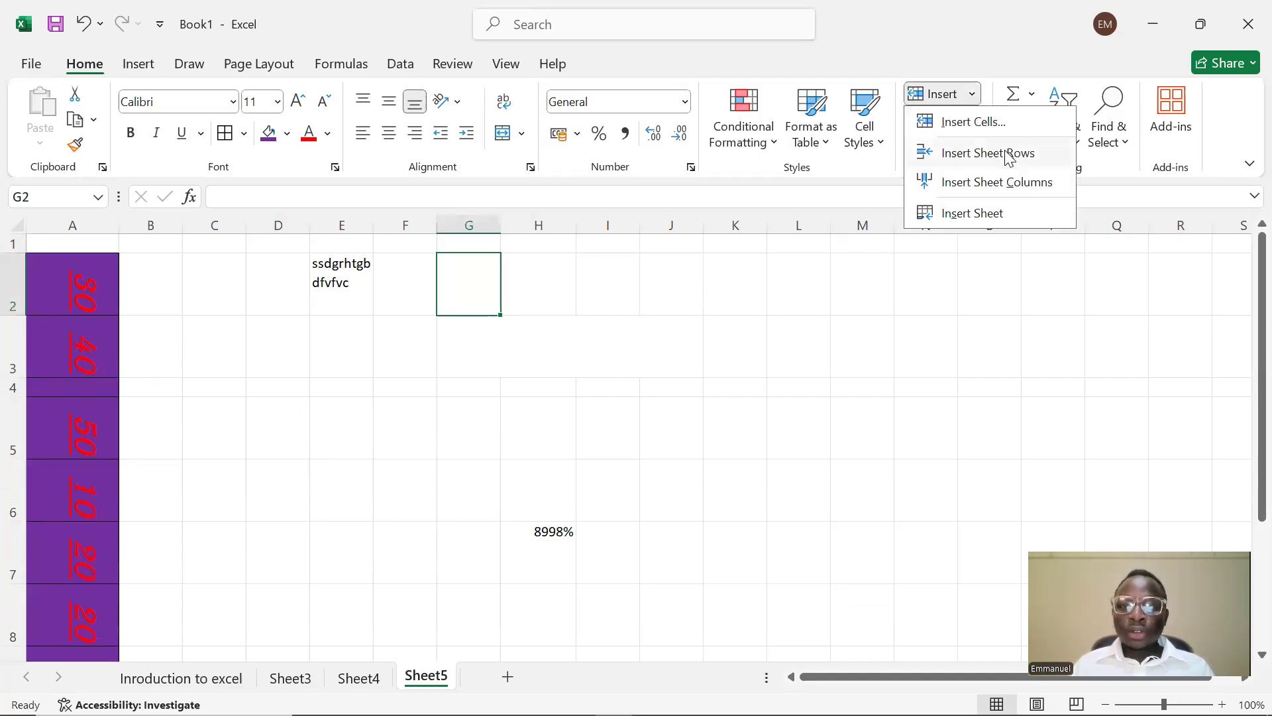
pyautogui.click(998, 182)
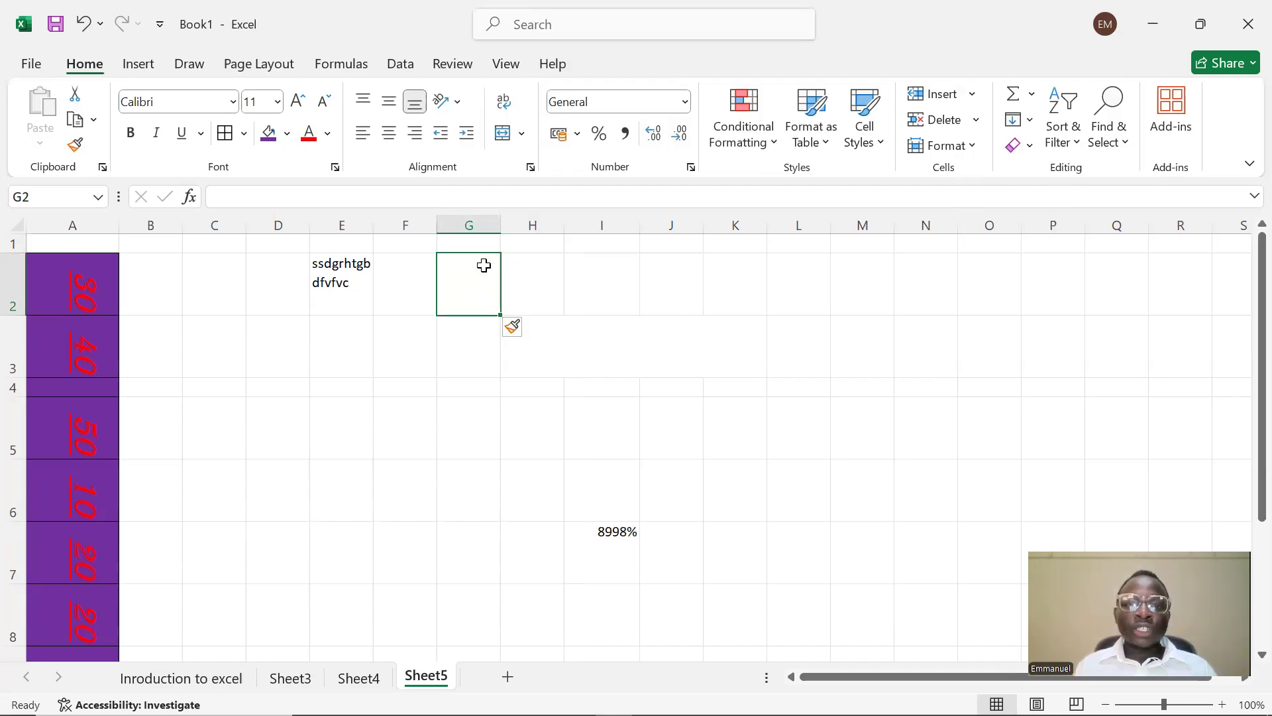
# - Insert a new sheet column directly after the filled column A
pyautogui.click(165, 278)
pyautogui.click(210, 281)
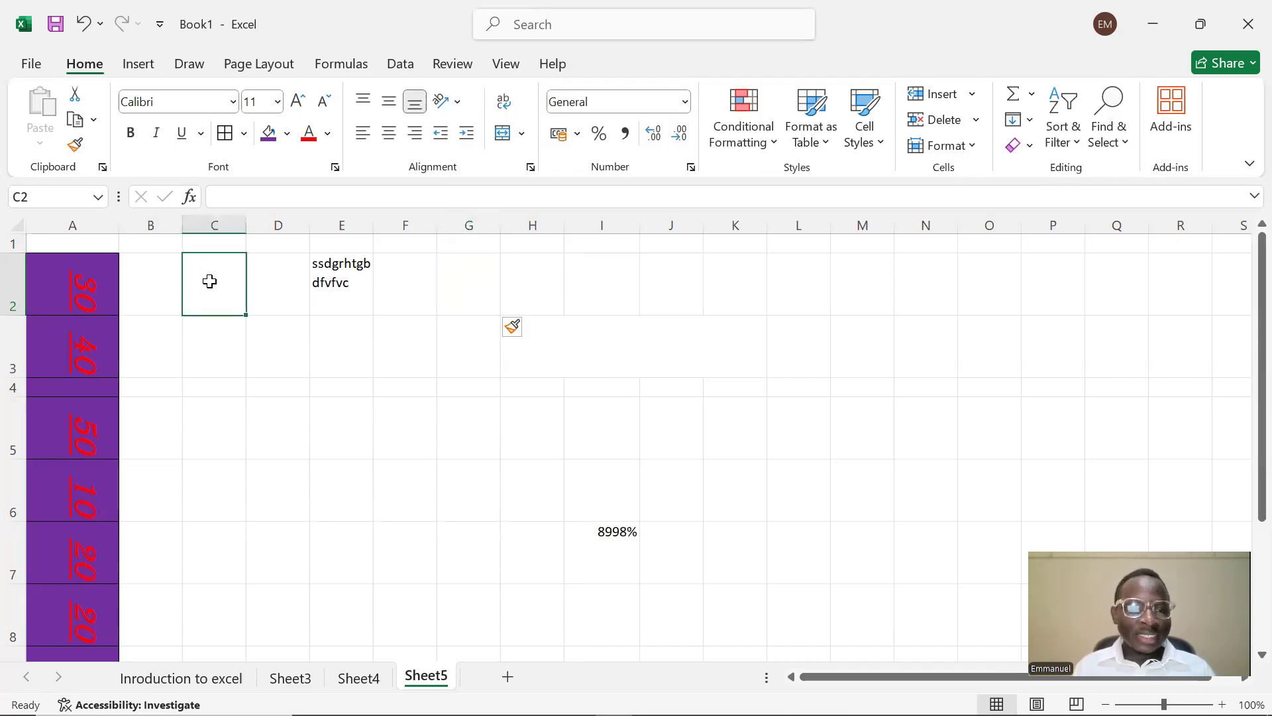
pyautogui.click(162, 285)
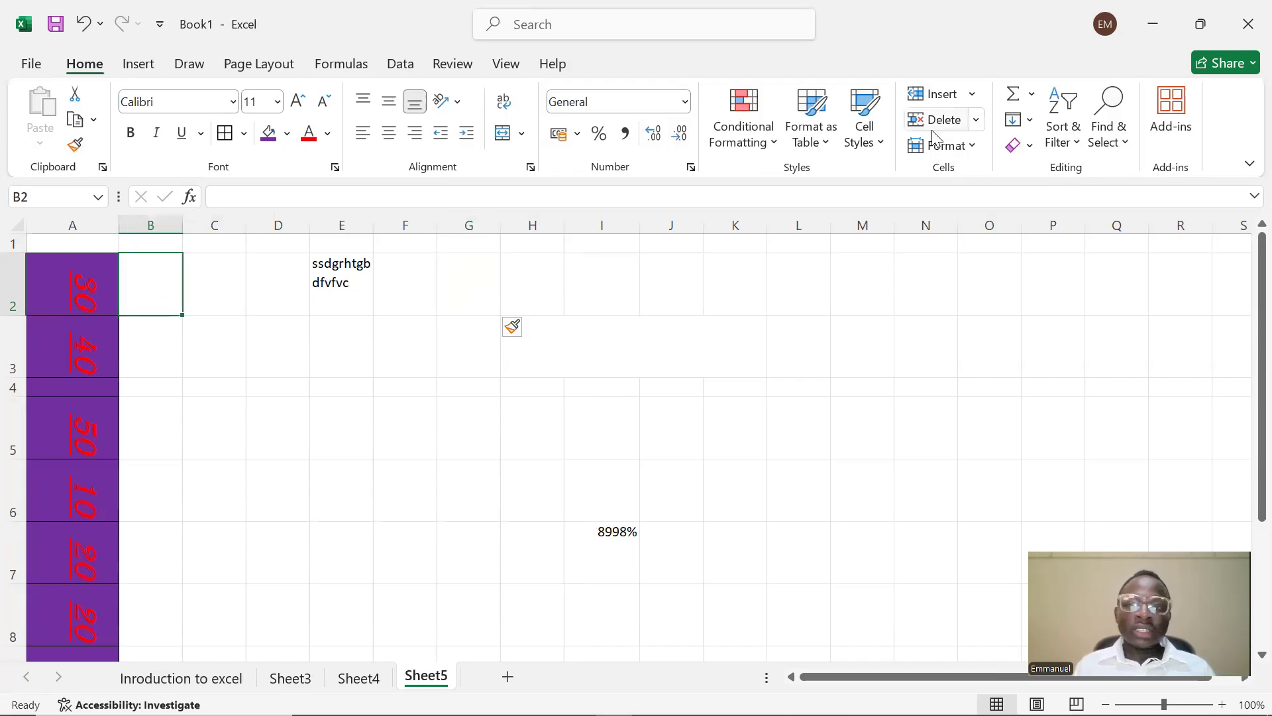
pyautogui.click(972, 94)
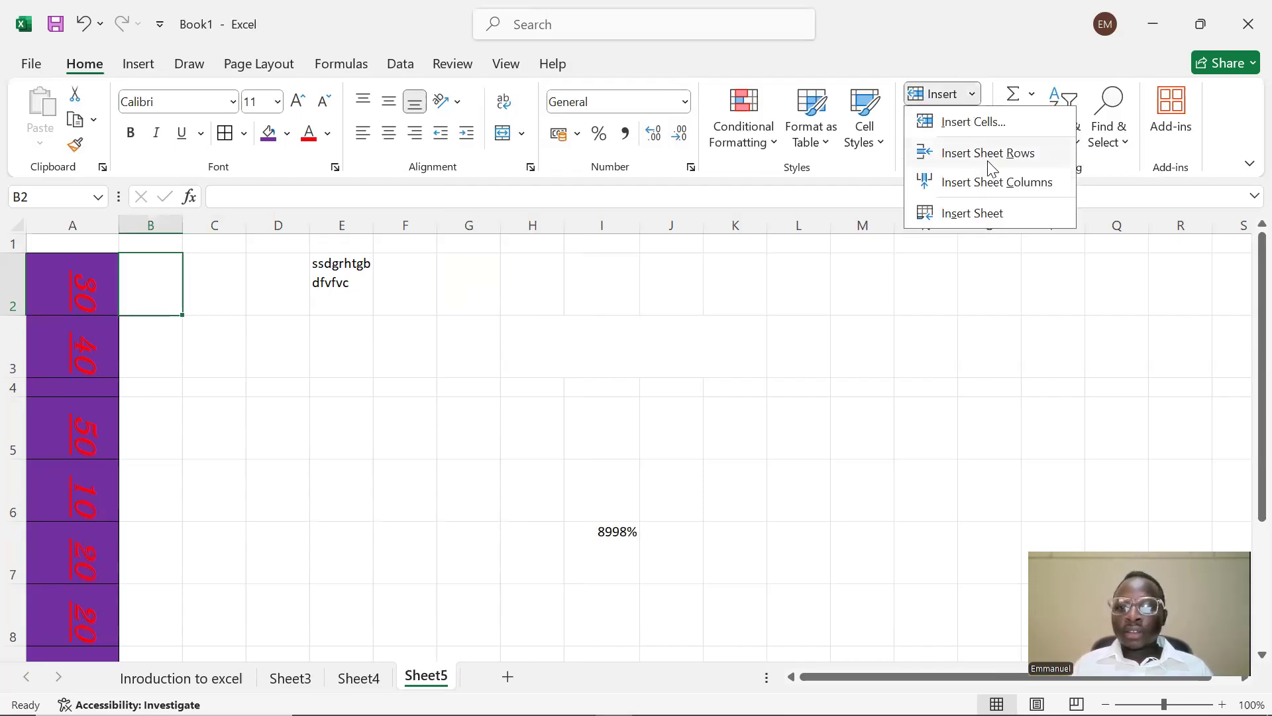
pyautogui.click(983, 182)
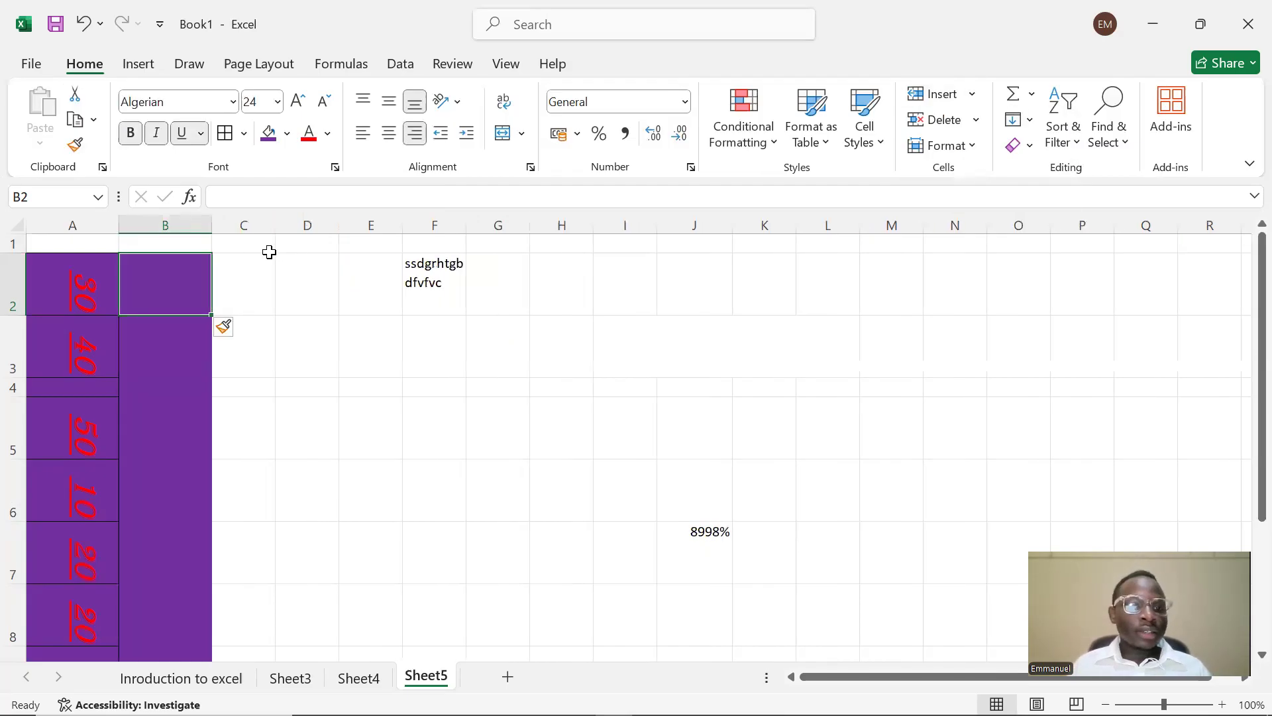
# - Delete the newly inserted purple column B from the sheet
pyautogui.click(250, 281)
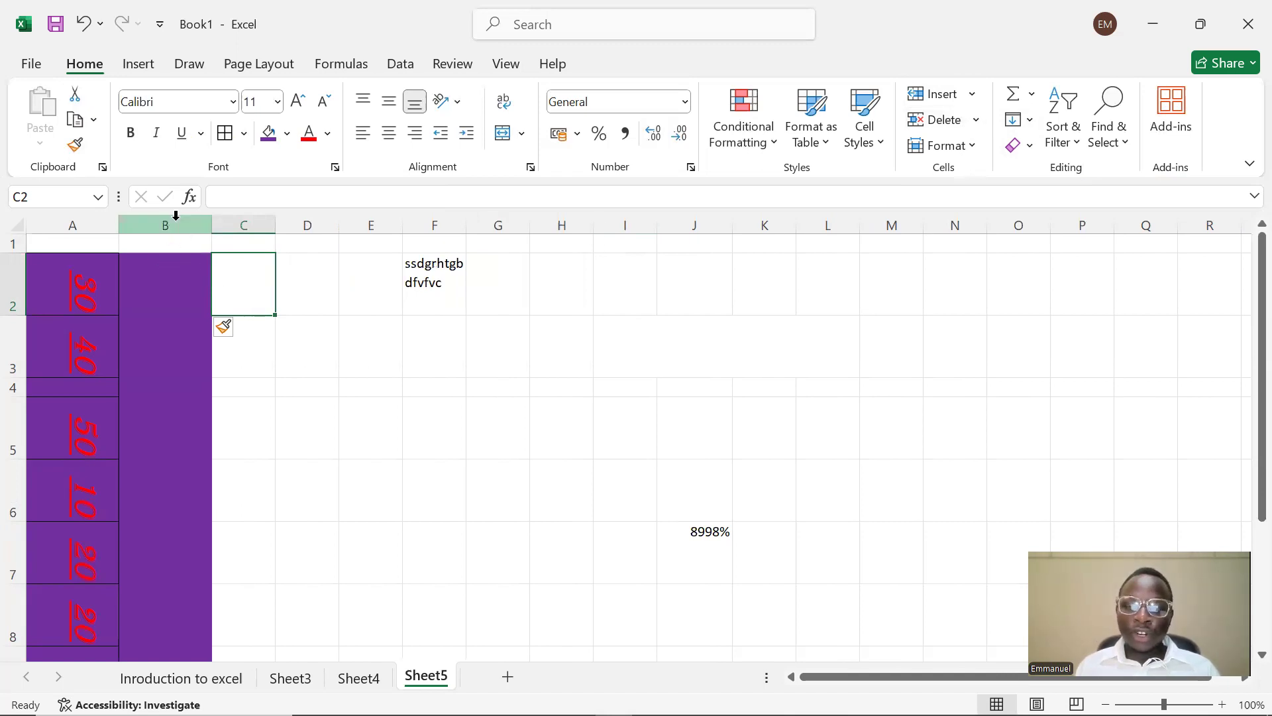
pyautogui.click(165, 261)
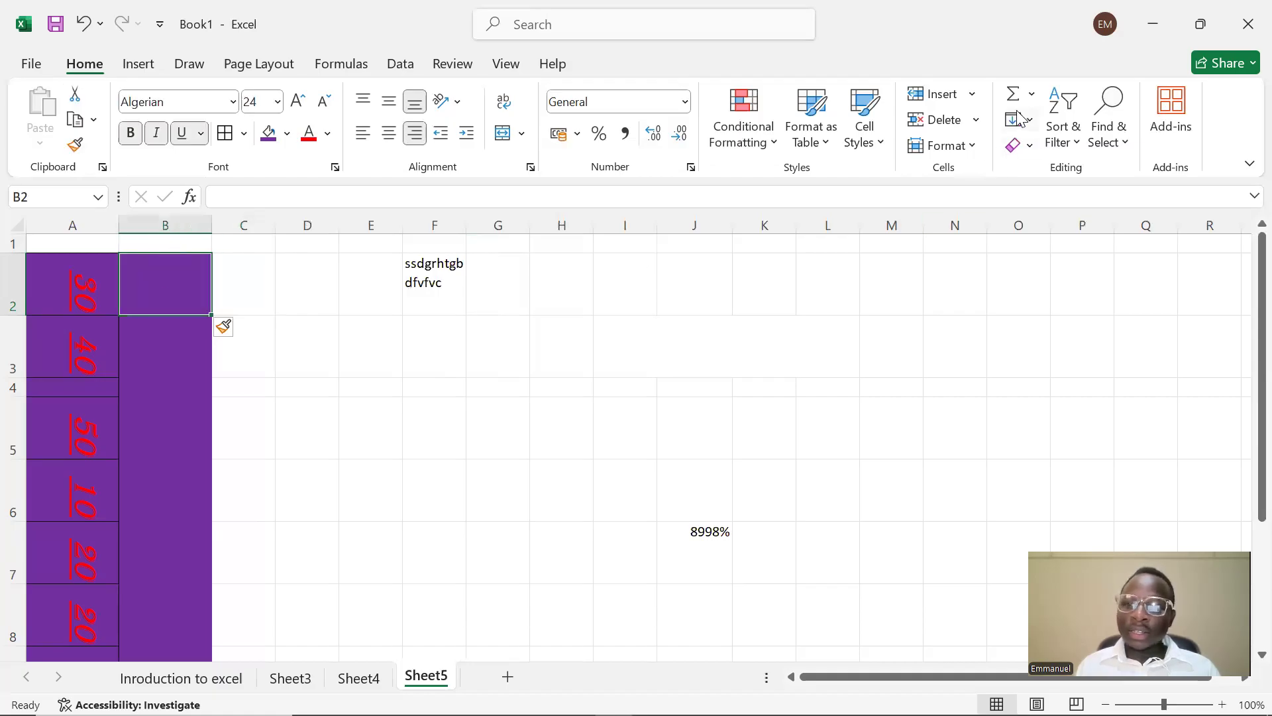
pyautogui.click(945, 121)
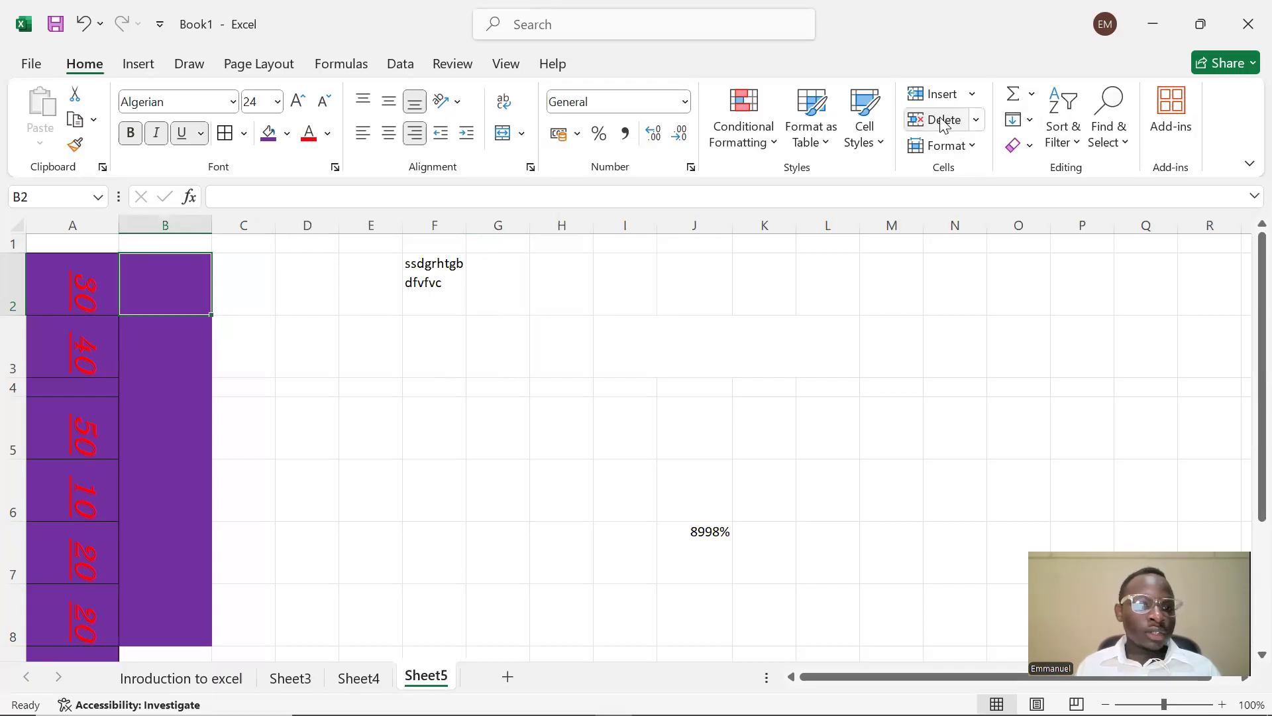
pyautogui.click(944, 123)
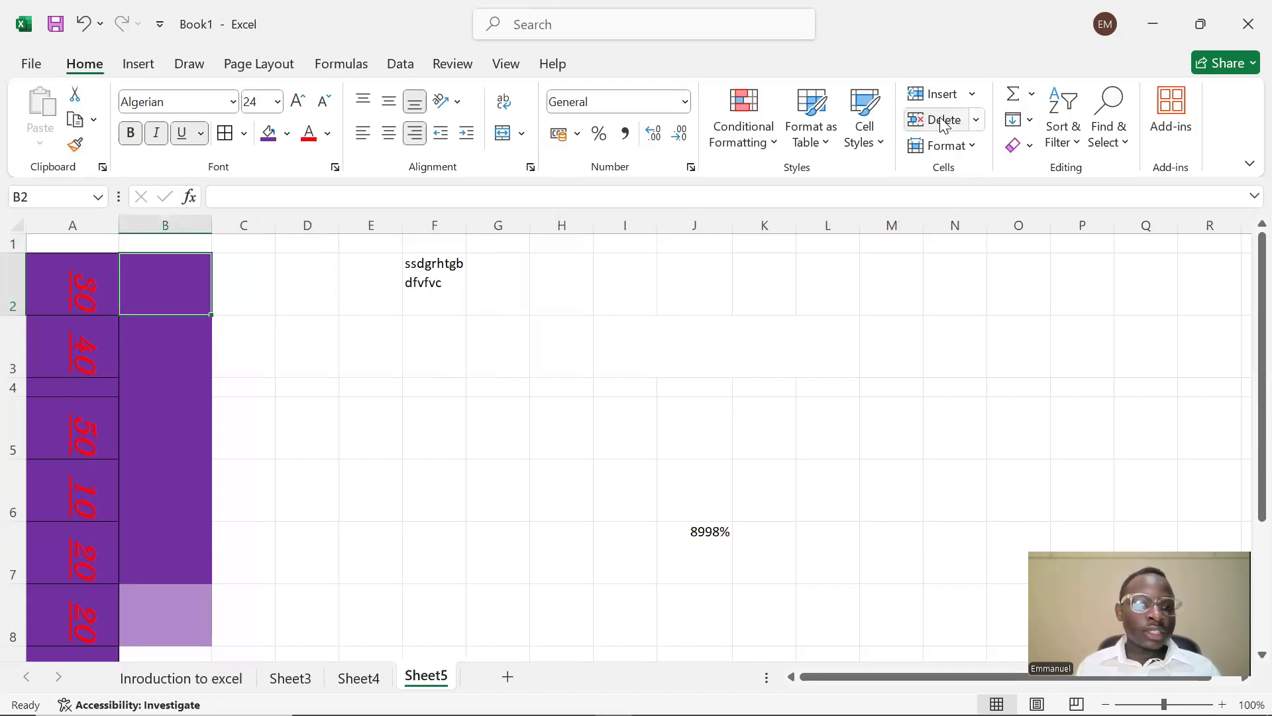
pyautogui.click(978, 121)
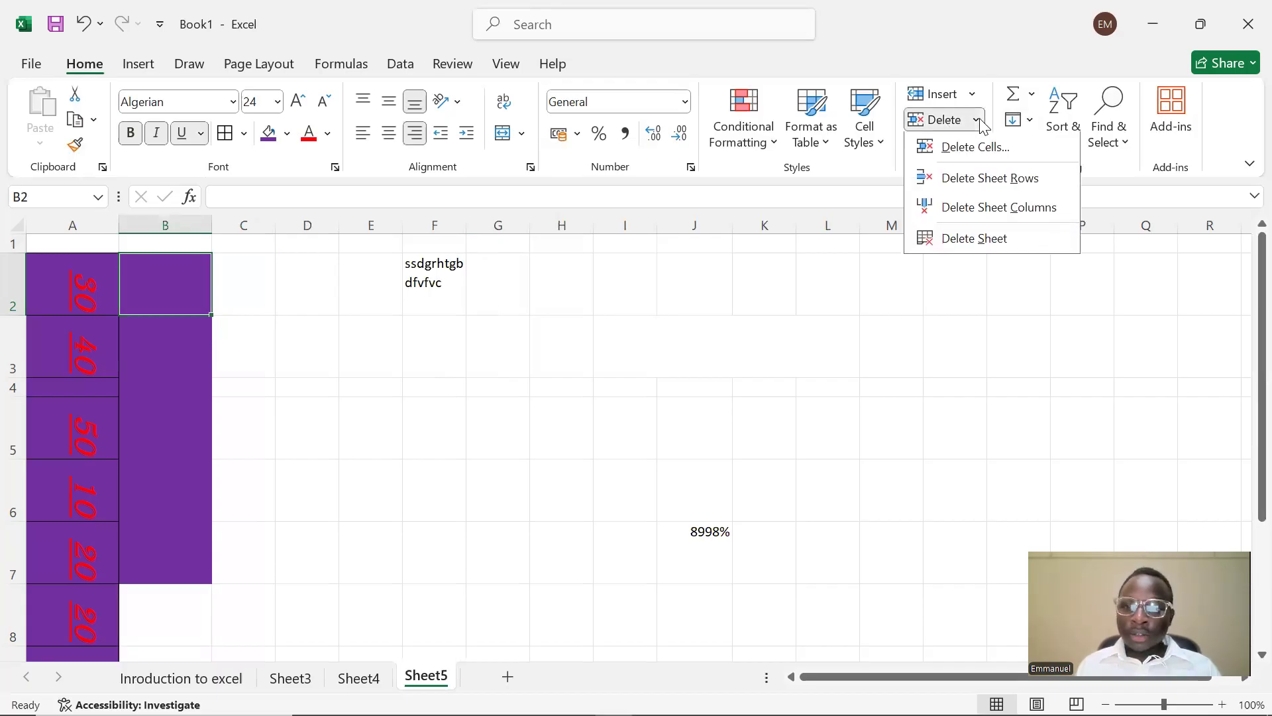
pyautogui.click(977, 211)
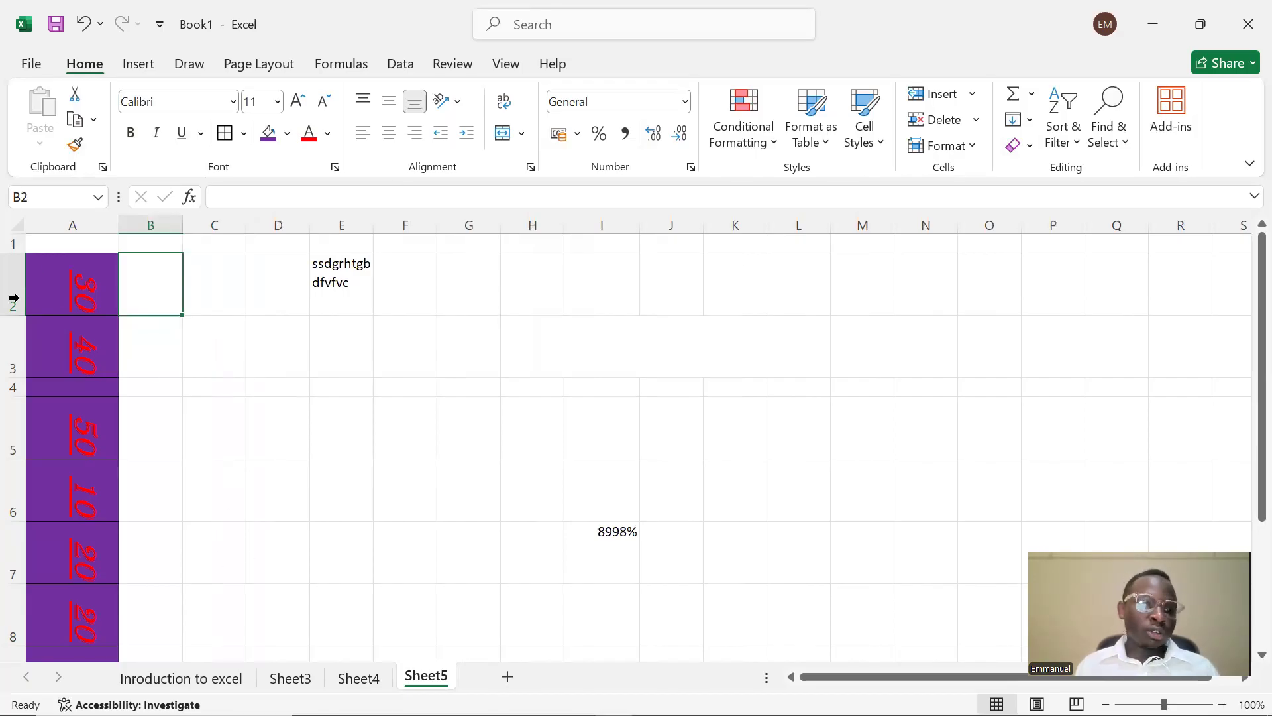
# - Delete sheet row 2, which holds the value 30 in column A
pyautogui.click(976, 120)
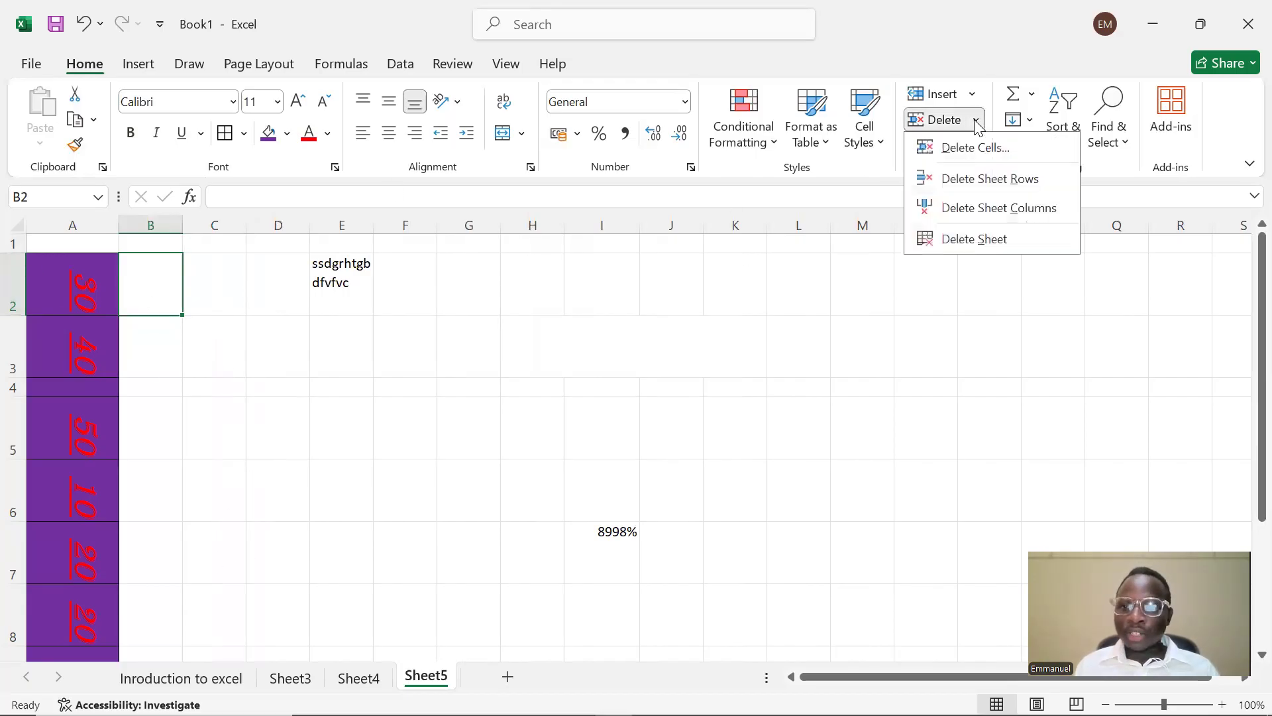
pyautogui.click(981, 186)
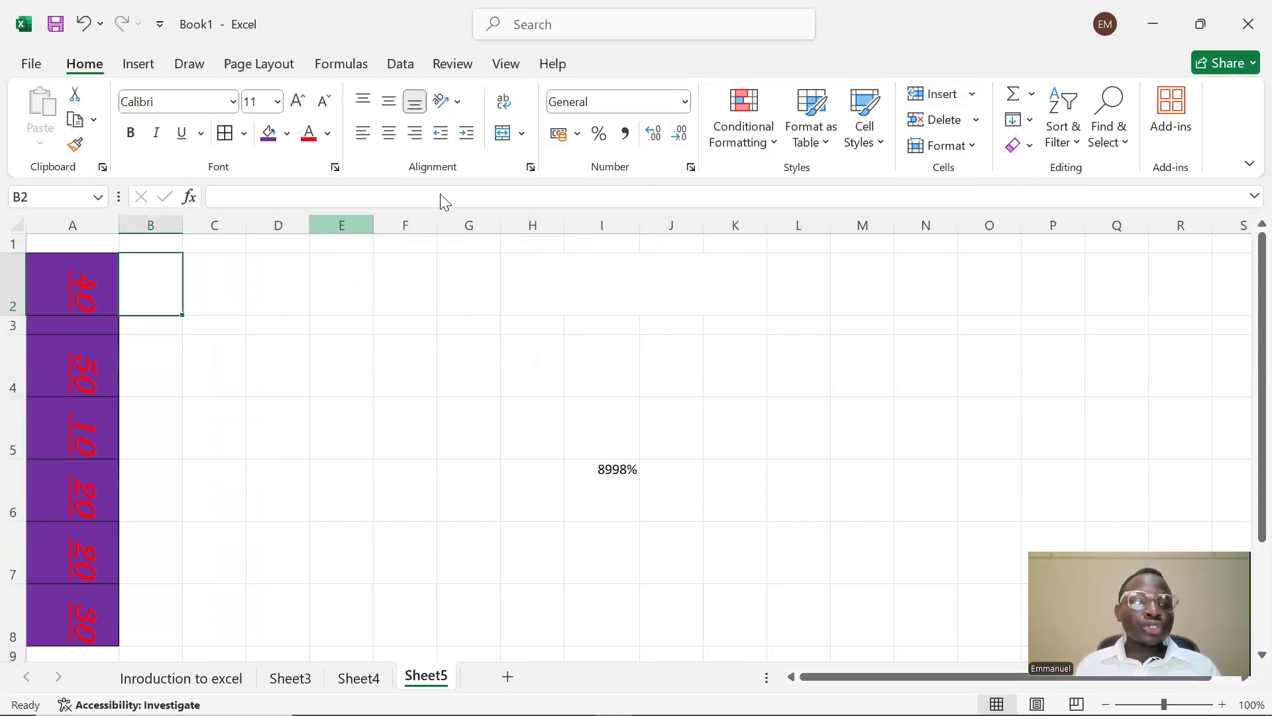
# - Insert an entire row above the value 50 in column A, using the cell's own Insert command
pyautogui.rightClick(166, 283)
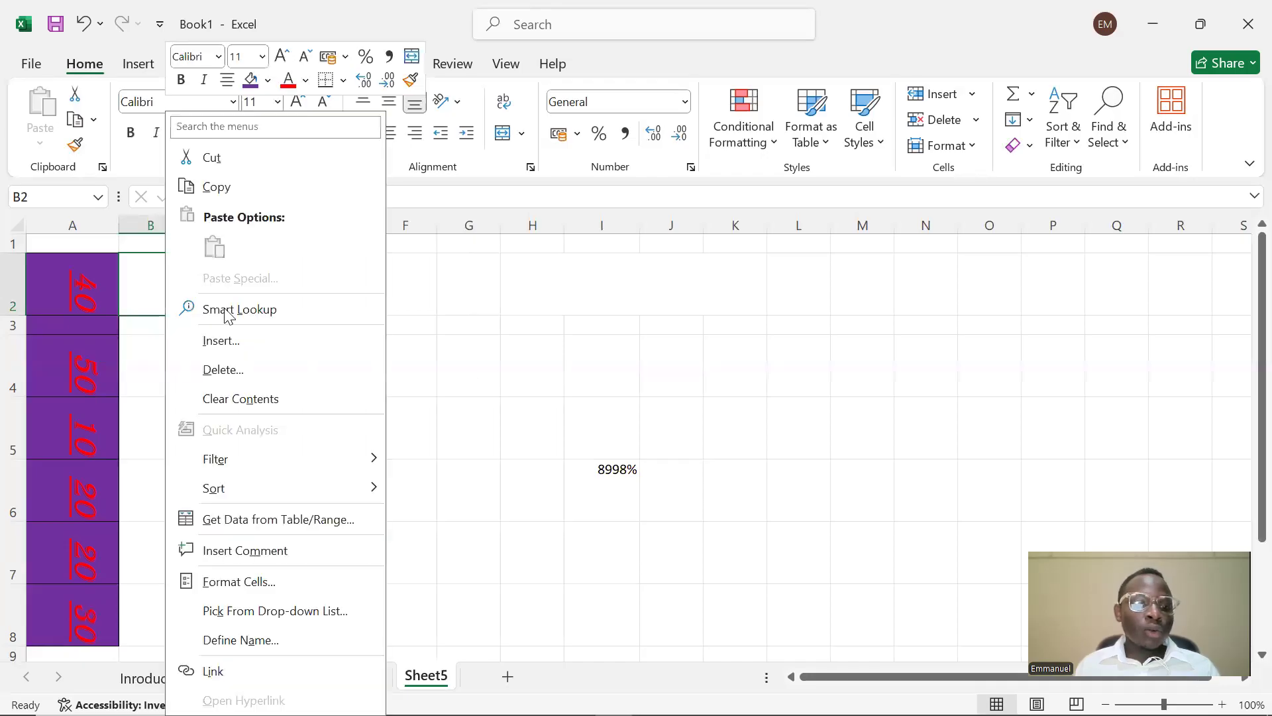
pyautogui.click(464, 368)
pyautogui.click(464, 370)
pyautogui.rightClick(463, 369)
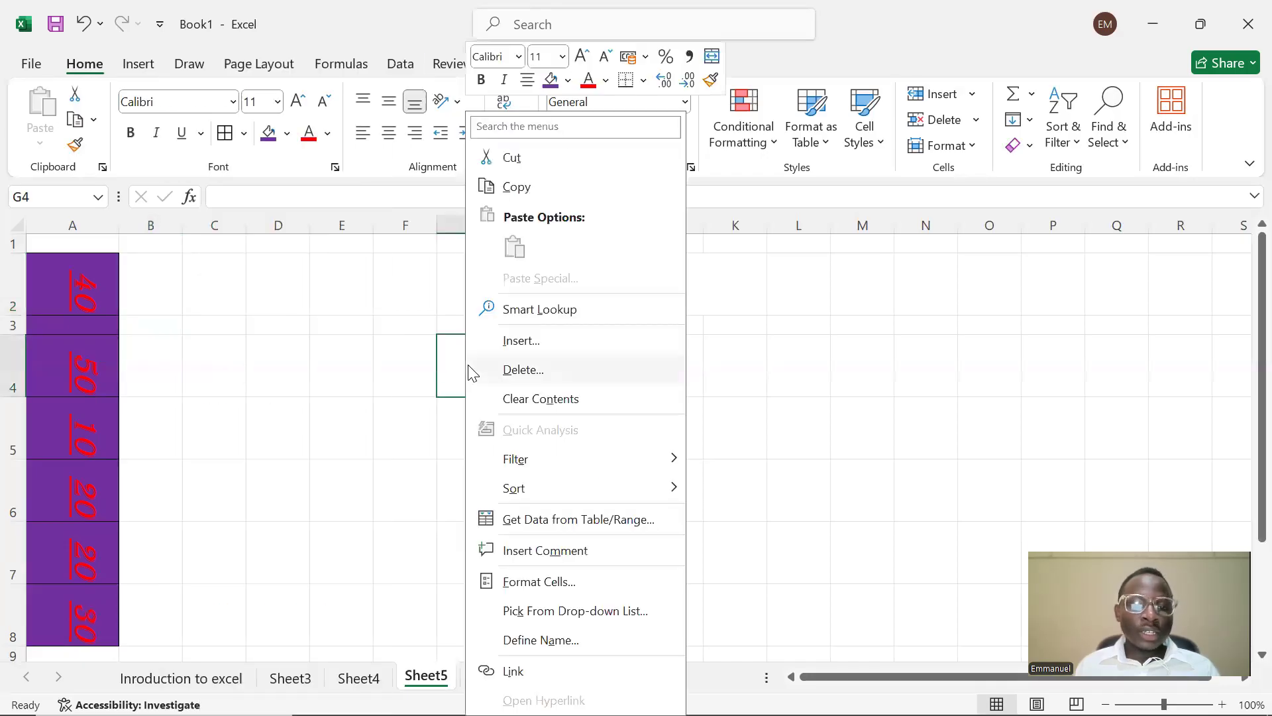
pyautogui.click(47, 360)
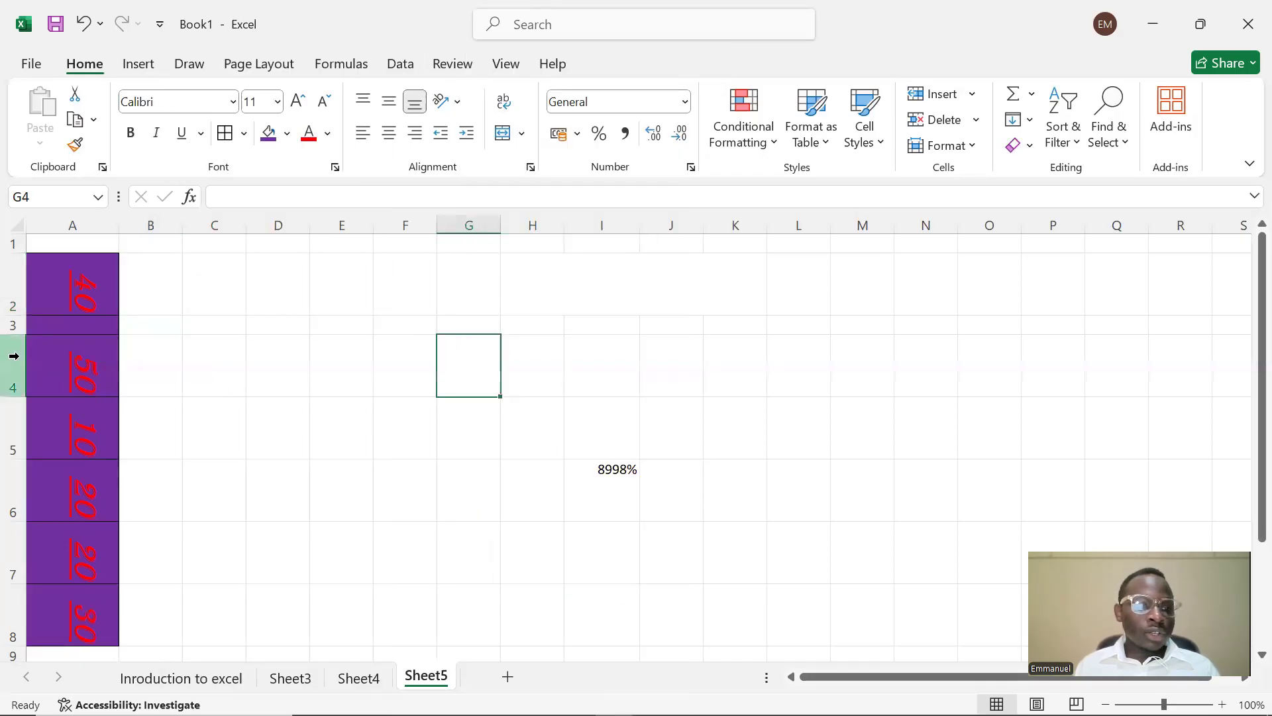
pyautogui.click(93, 366)
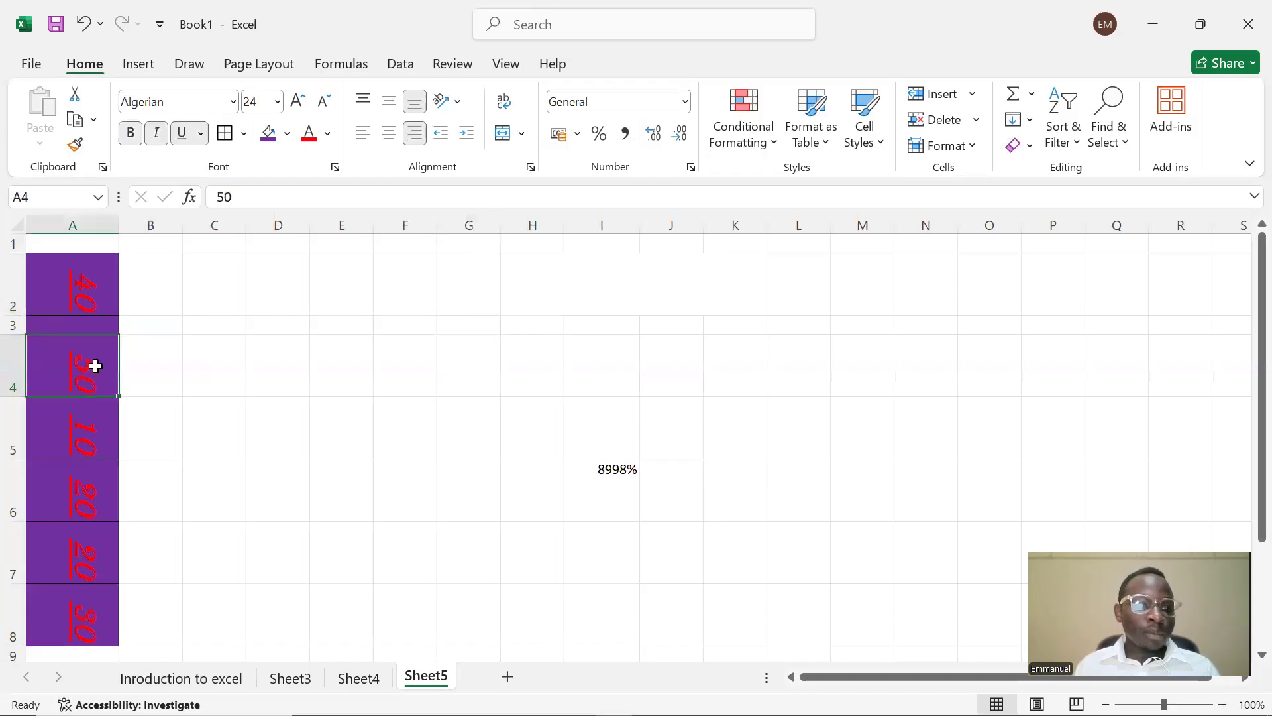
pyautogui.rightClick(52, 358)
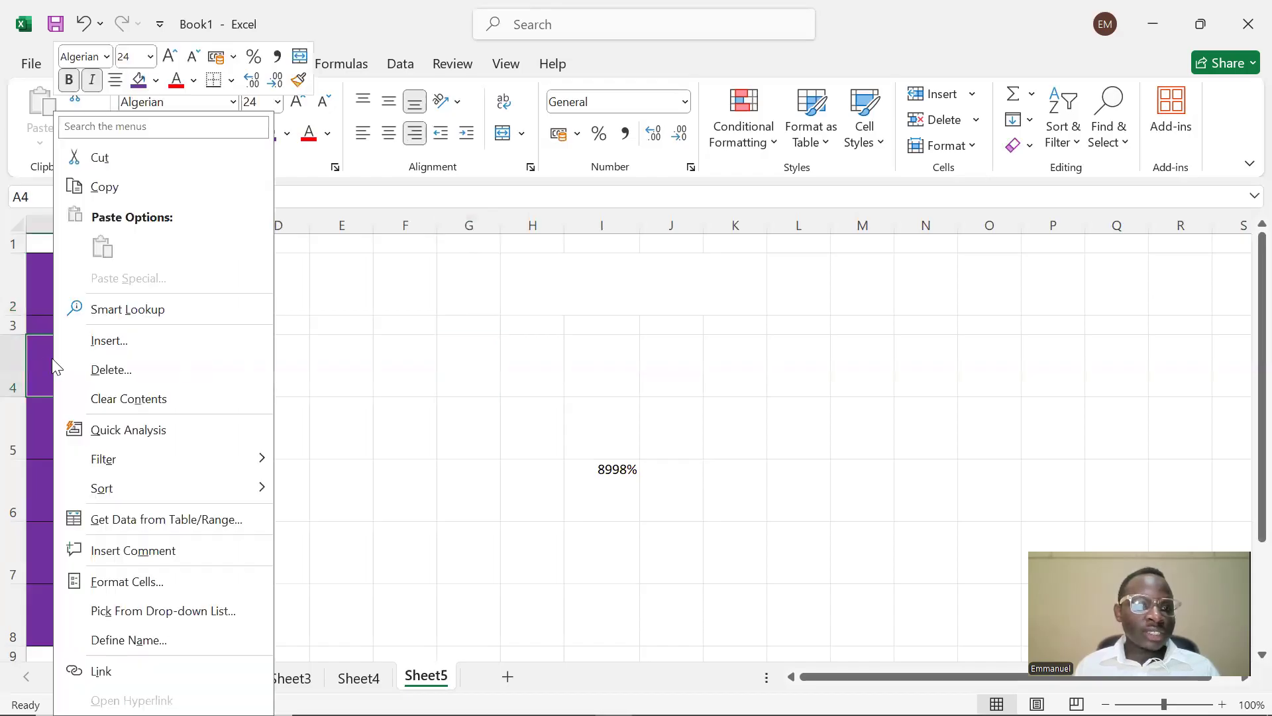
pyautogui.click(113, 341)
pyautogui.click(112, 391)
pyautogui.click(88, 438)
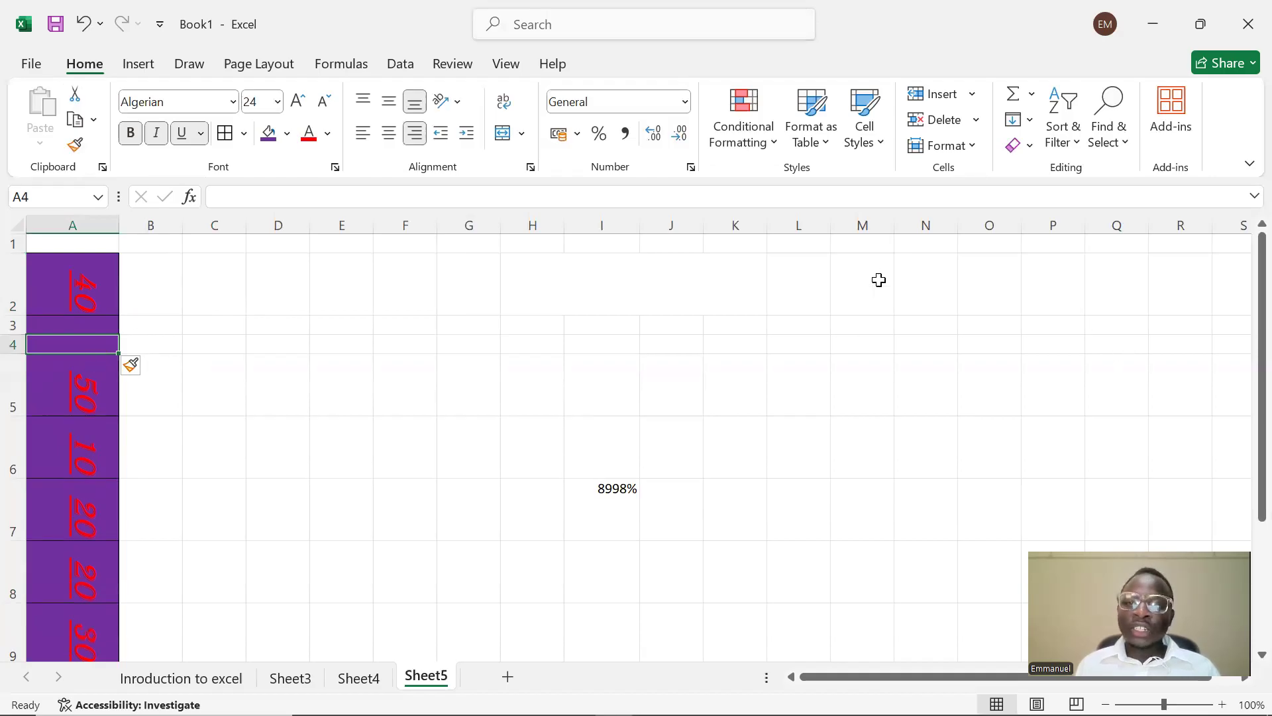
# - Review the cell format options and set the height of row 5 to 70
pyautogui.click(971, 147)
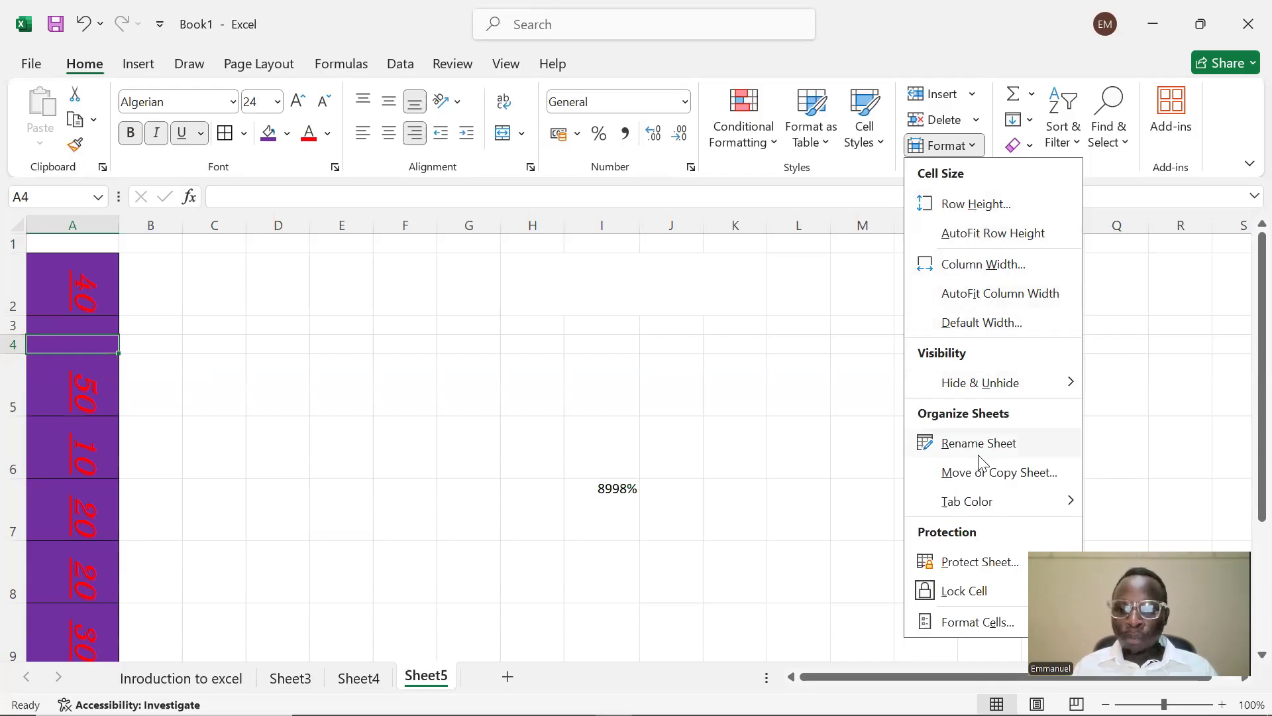
pyautogui.click(969, 500)
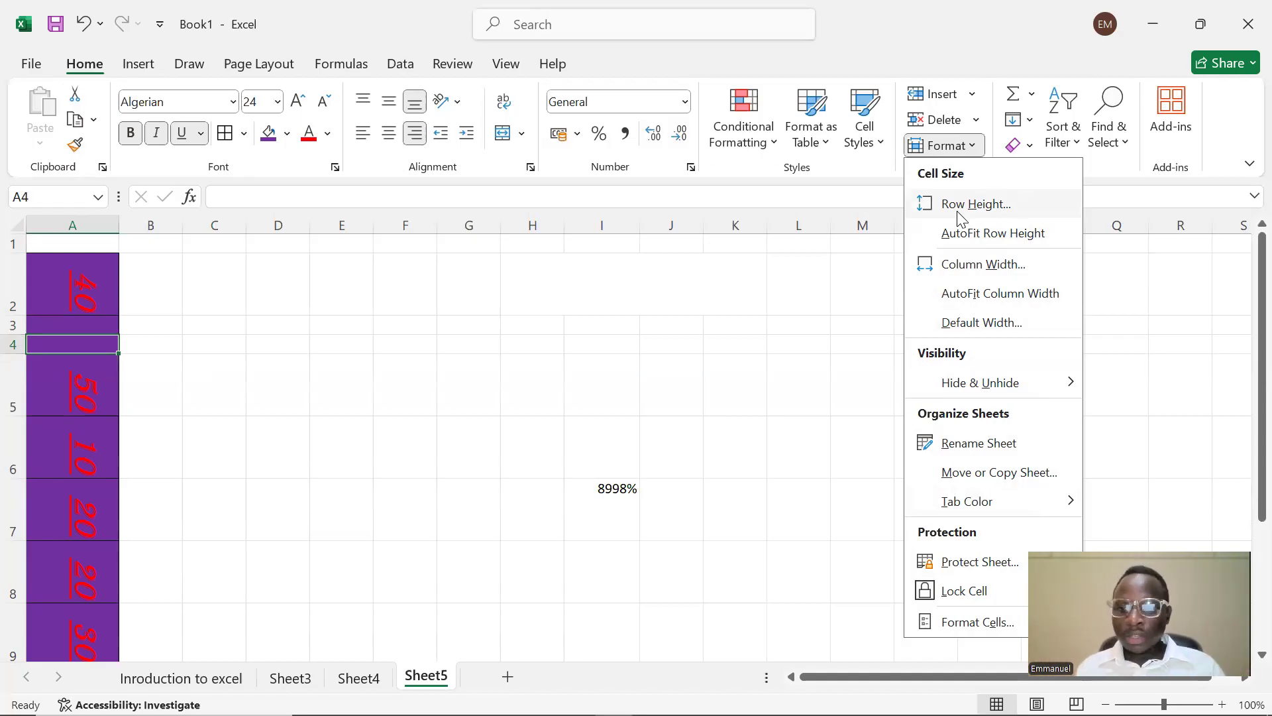
pyautogui.click(777, 395)
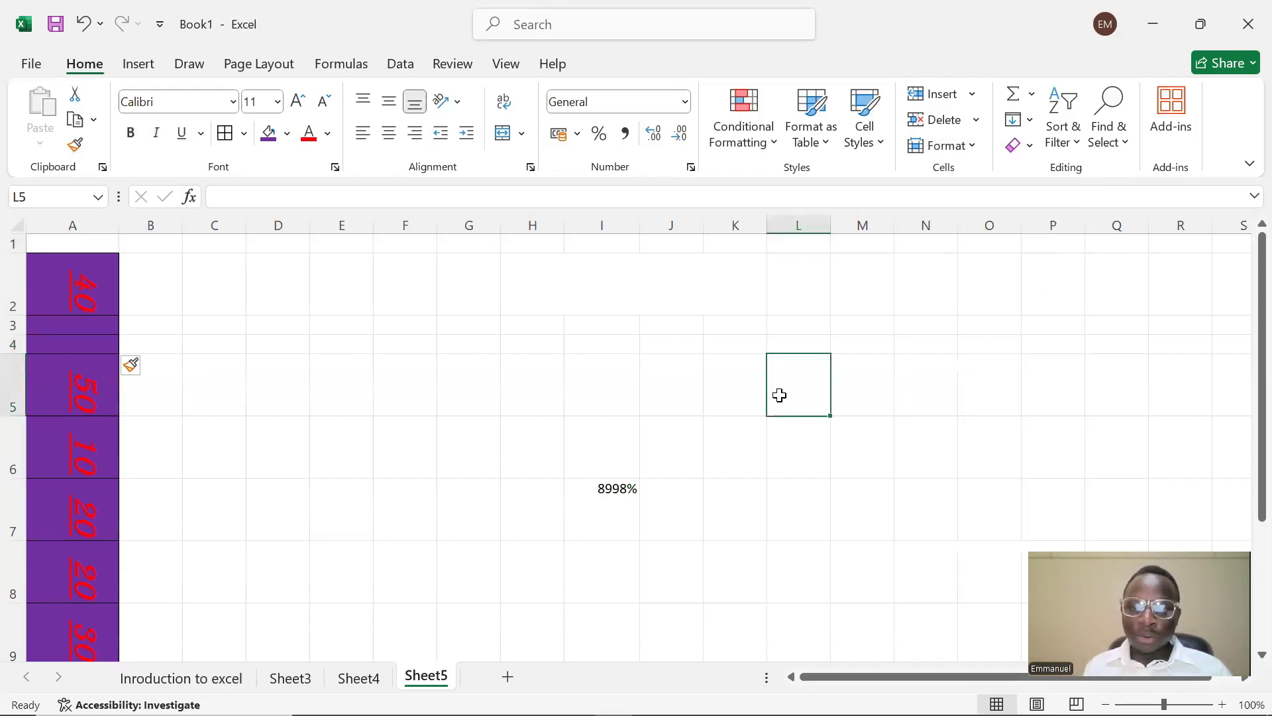
pyautogui.click(971, 147)
pyautogui.click(974, 205)
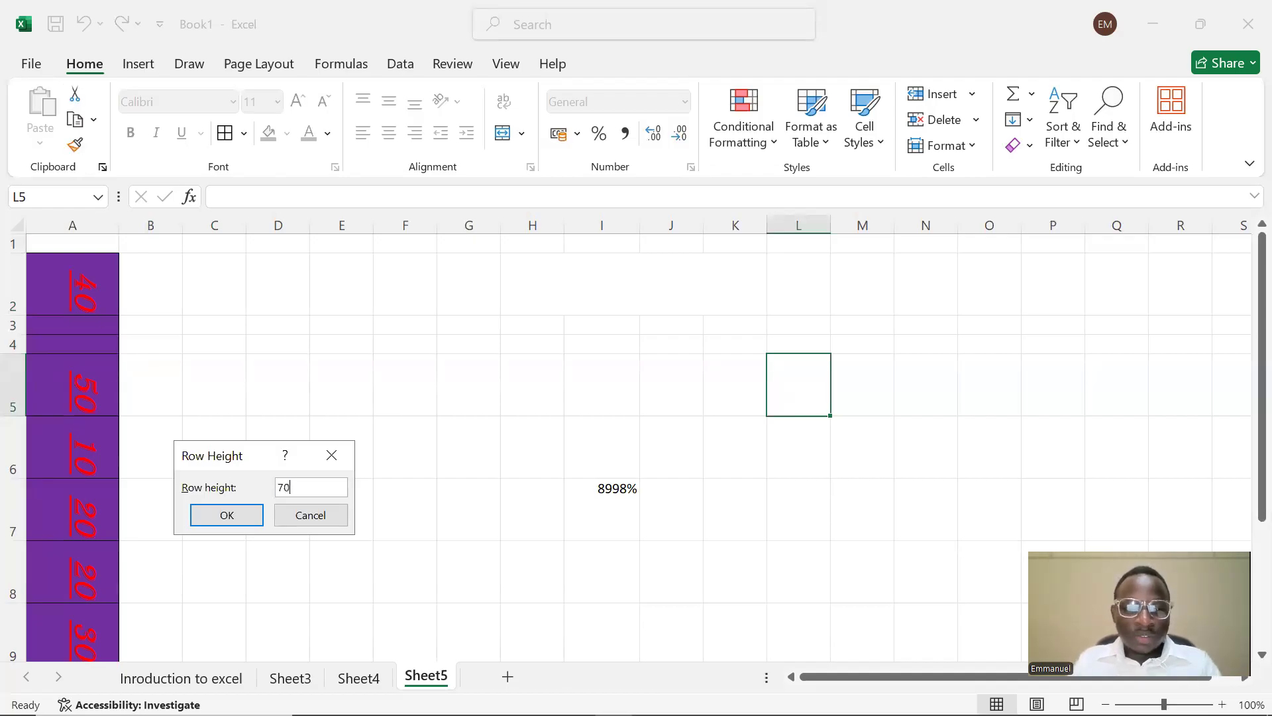
pyautogui.press('Return')
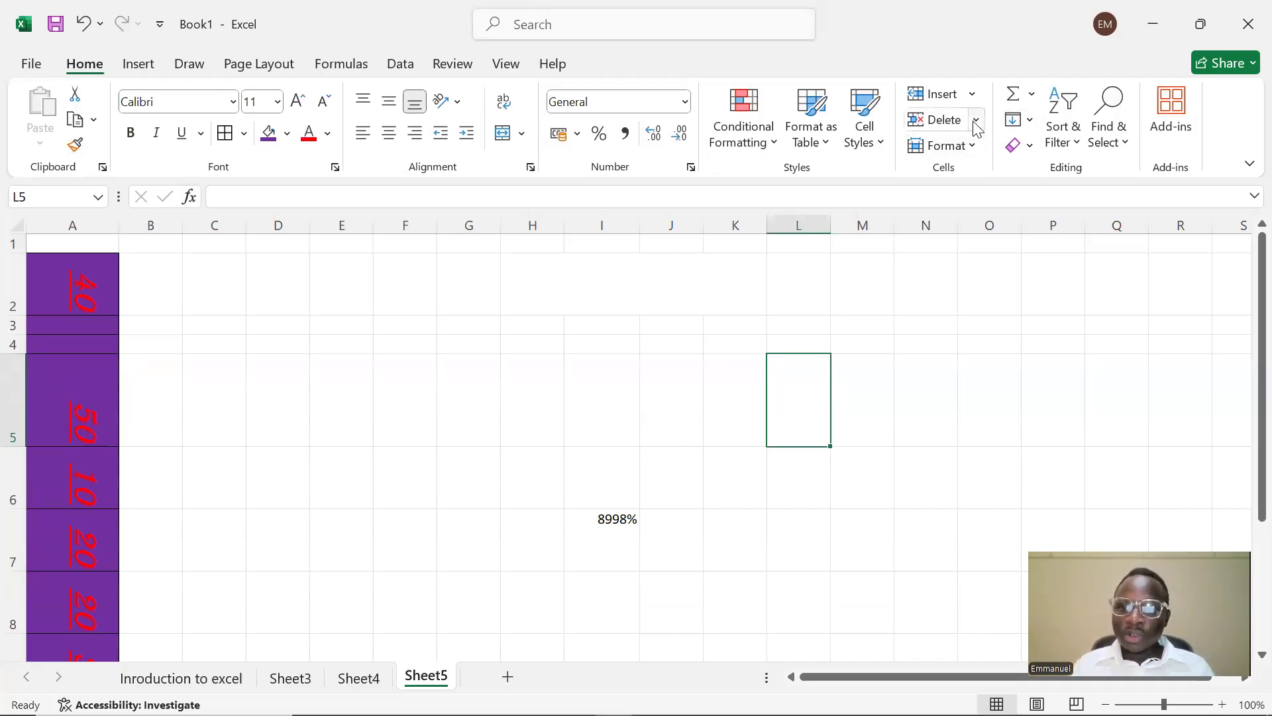
# - Set the width of column L to 70
pyautogui.click(969, 147)
pyautogui.click(1014, 277)
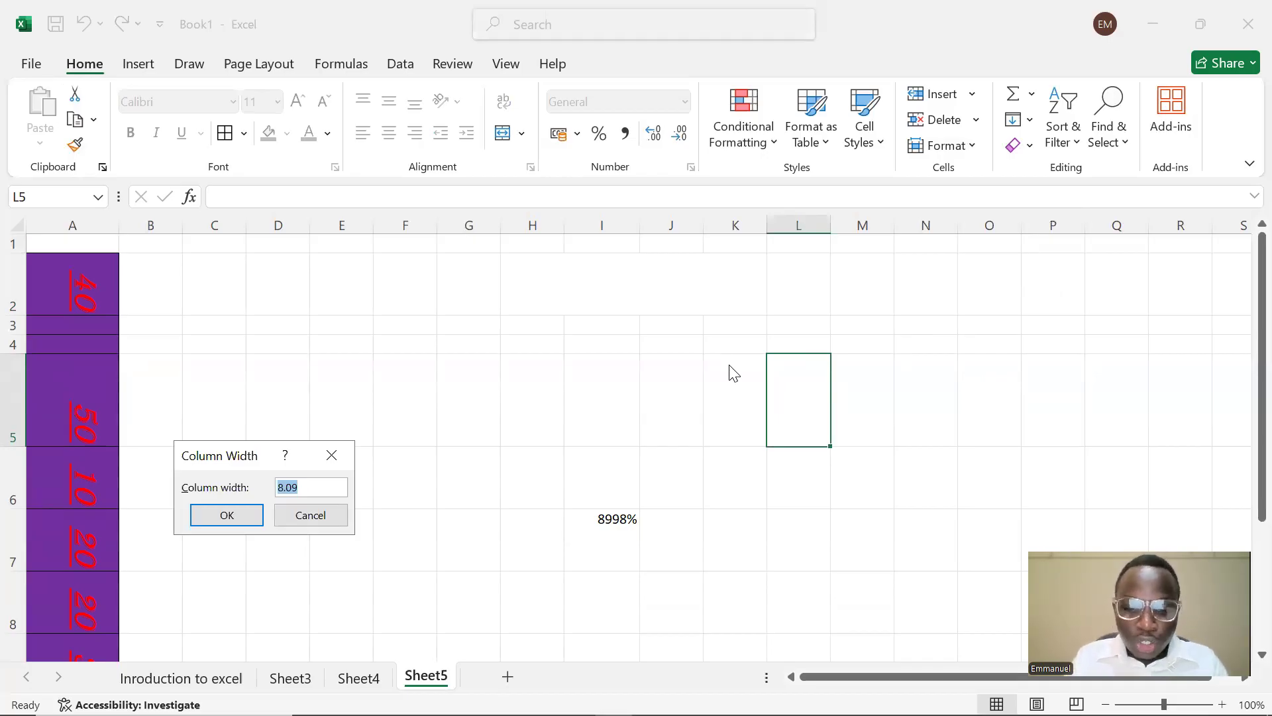
pyautogui.write('70')
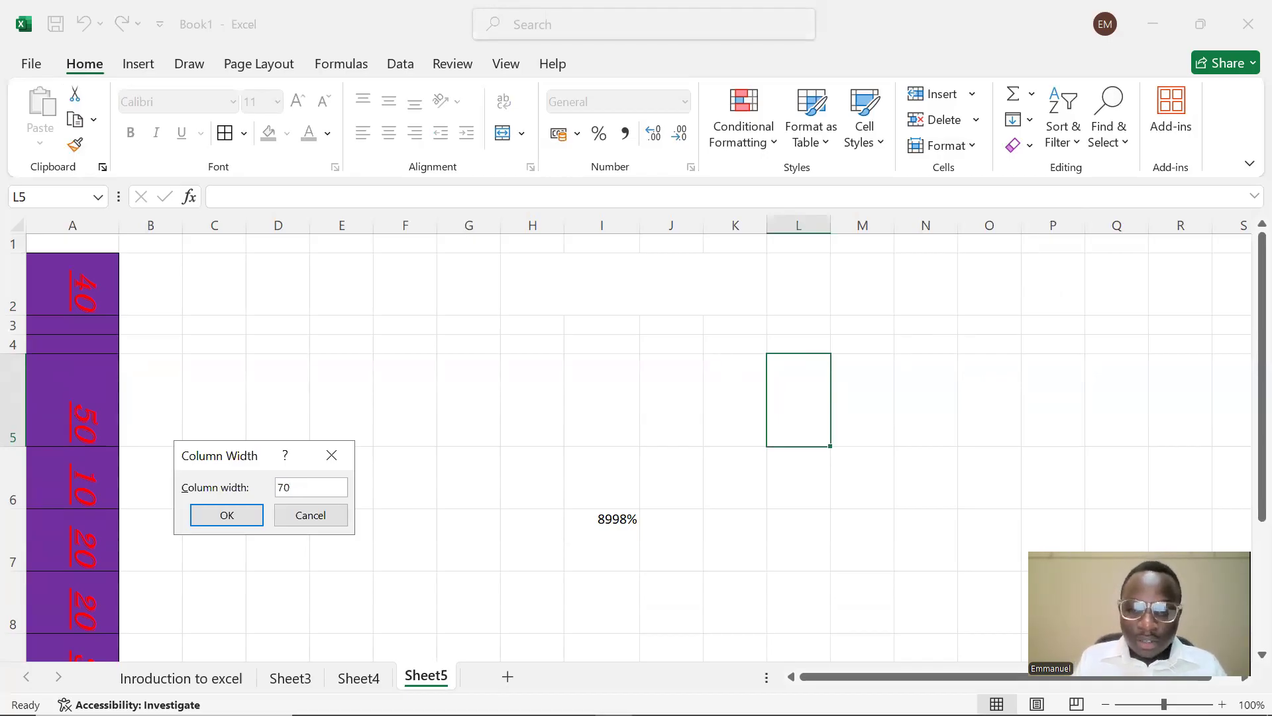
pyautogui.press('Return')
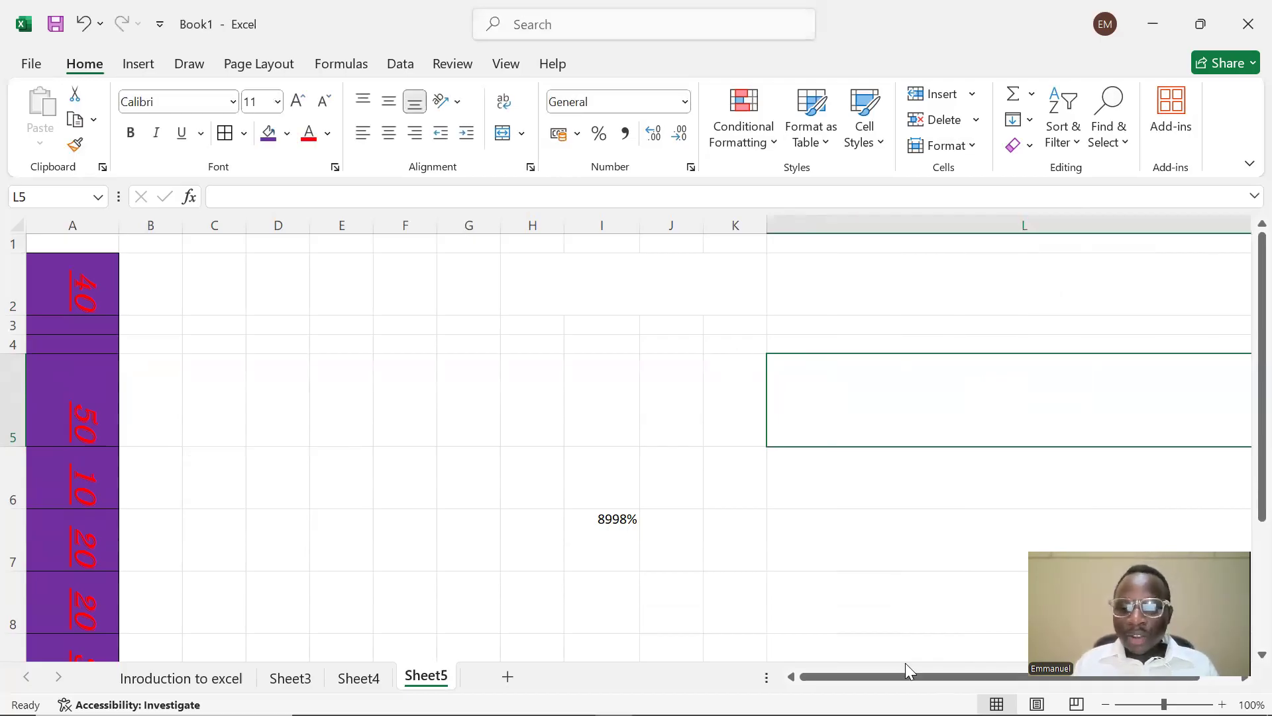
pyautogui.moveTo(887, 678); pyautogui.dragTo(923, 677)
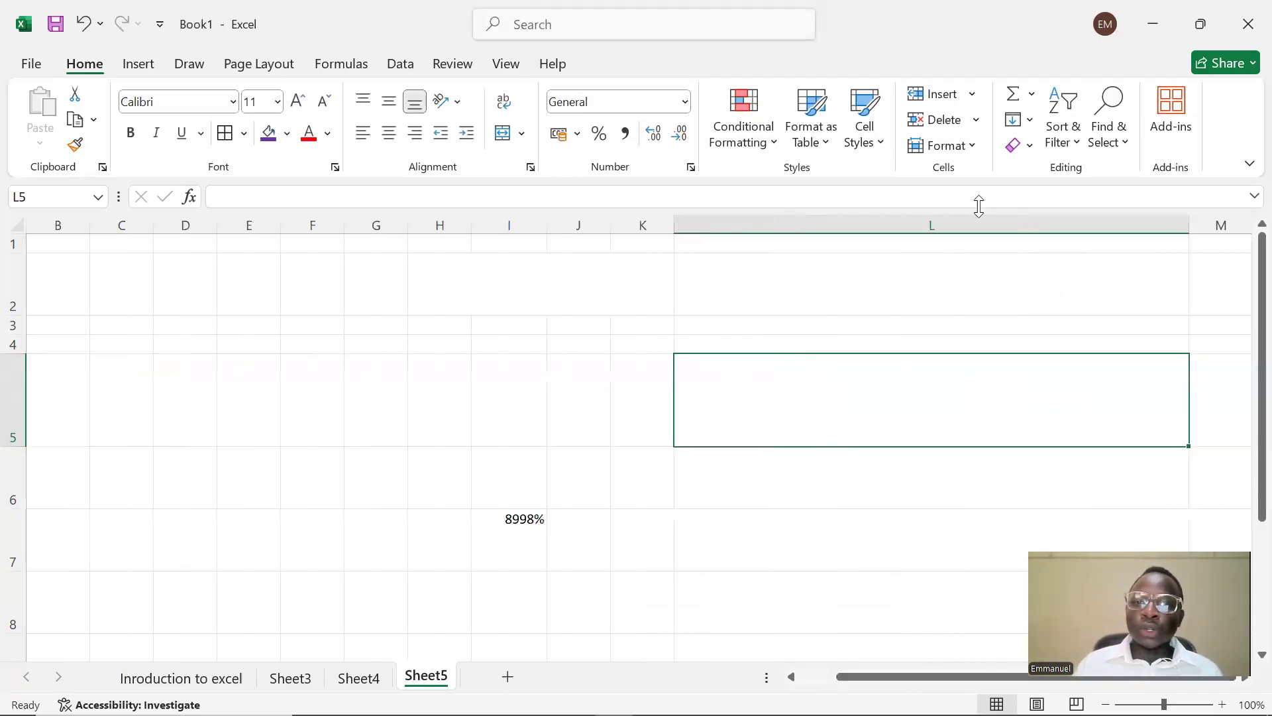
# - Review the Hide & Unhide options for rows, columns and sheets without applying any of them
pyautogui.click(972, 145)
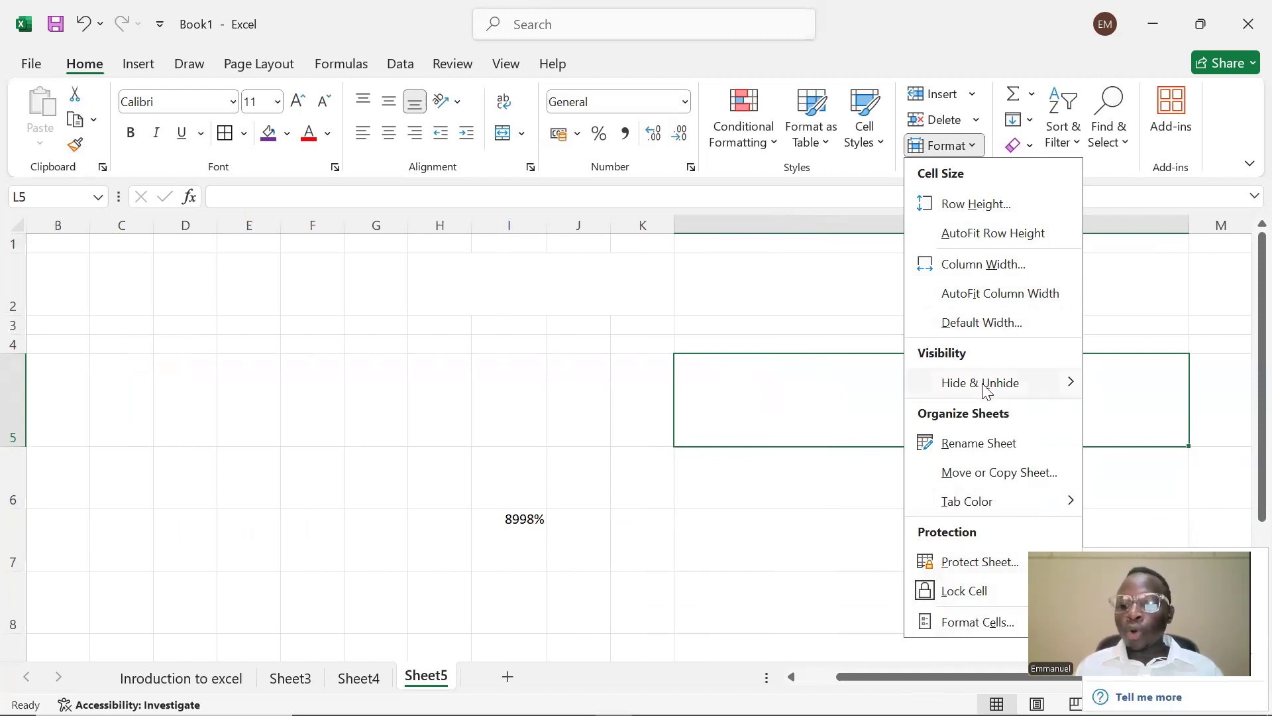
pyautogui.moveTo(981, 387)
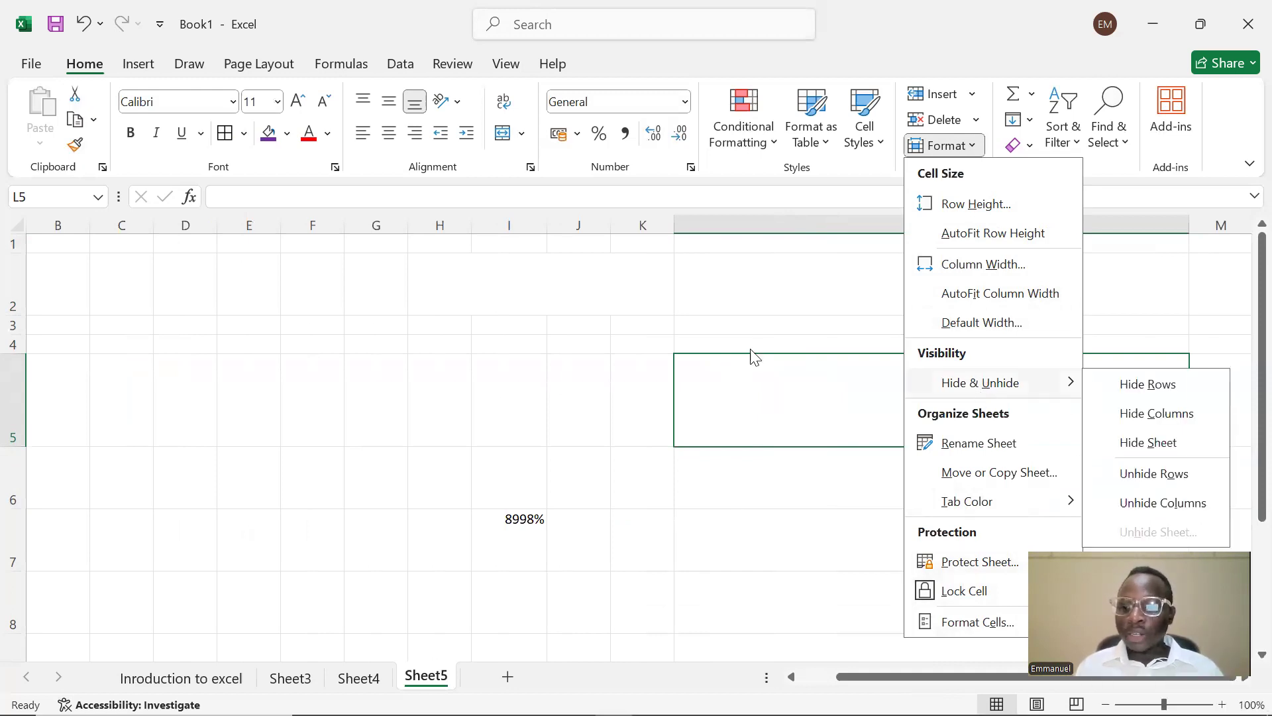
pyautogui.click(775, 407)
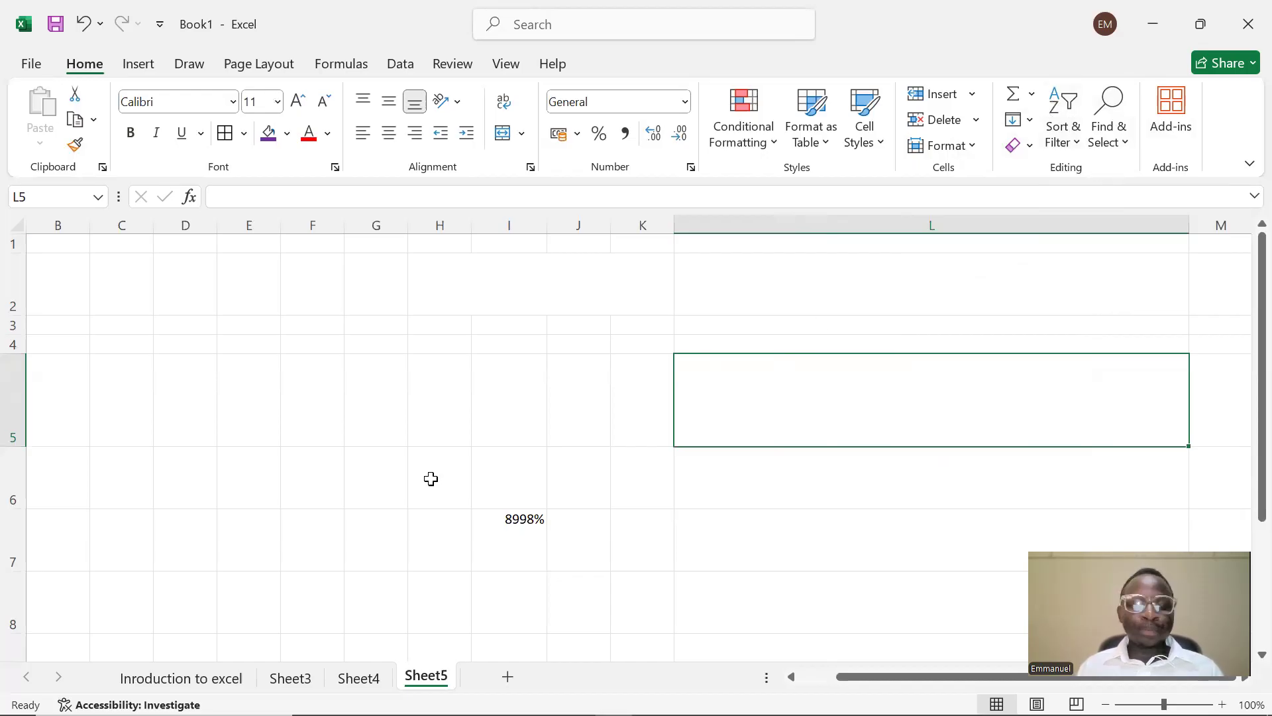
pyautogui.moveTo(851, 672); pyautogui.dragTo(815, 673)
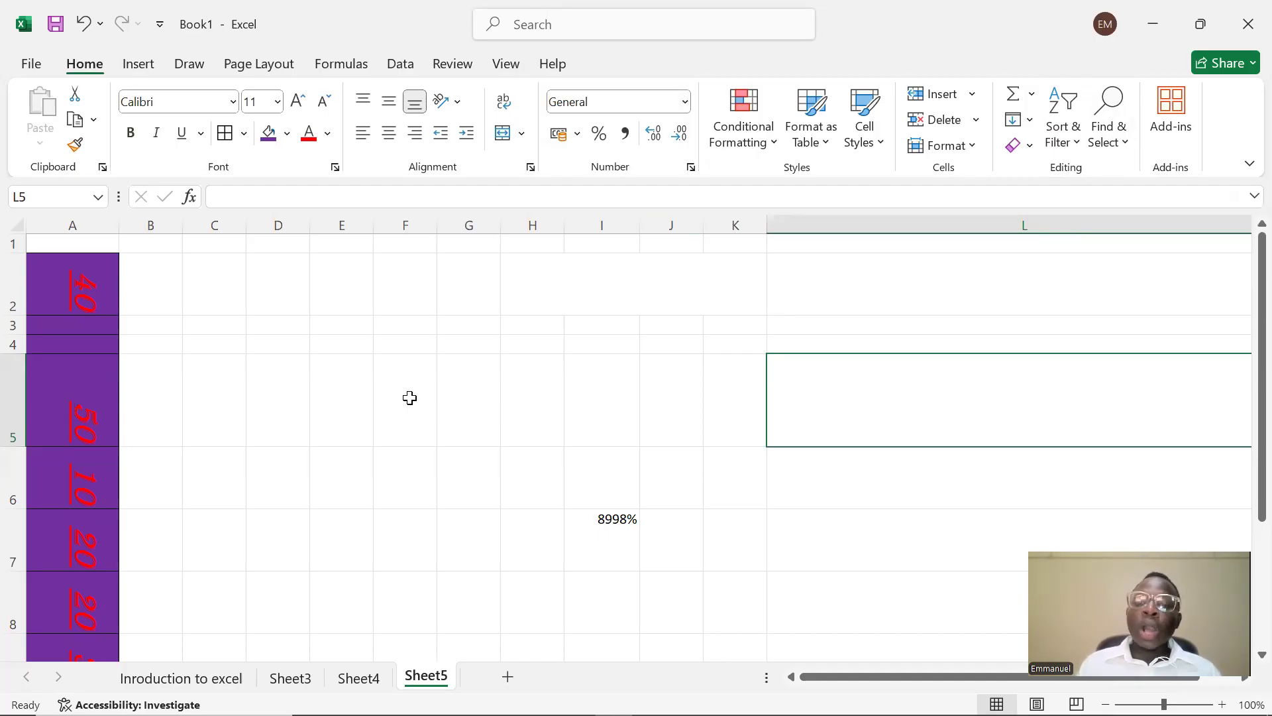
# - Switch to Chrome, leave the full-screen PDF, and select the web address of the Excel_Data_Analytics_Course GitHub repository
pyautogui.moveTo(463, 714)
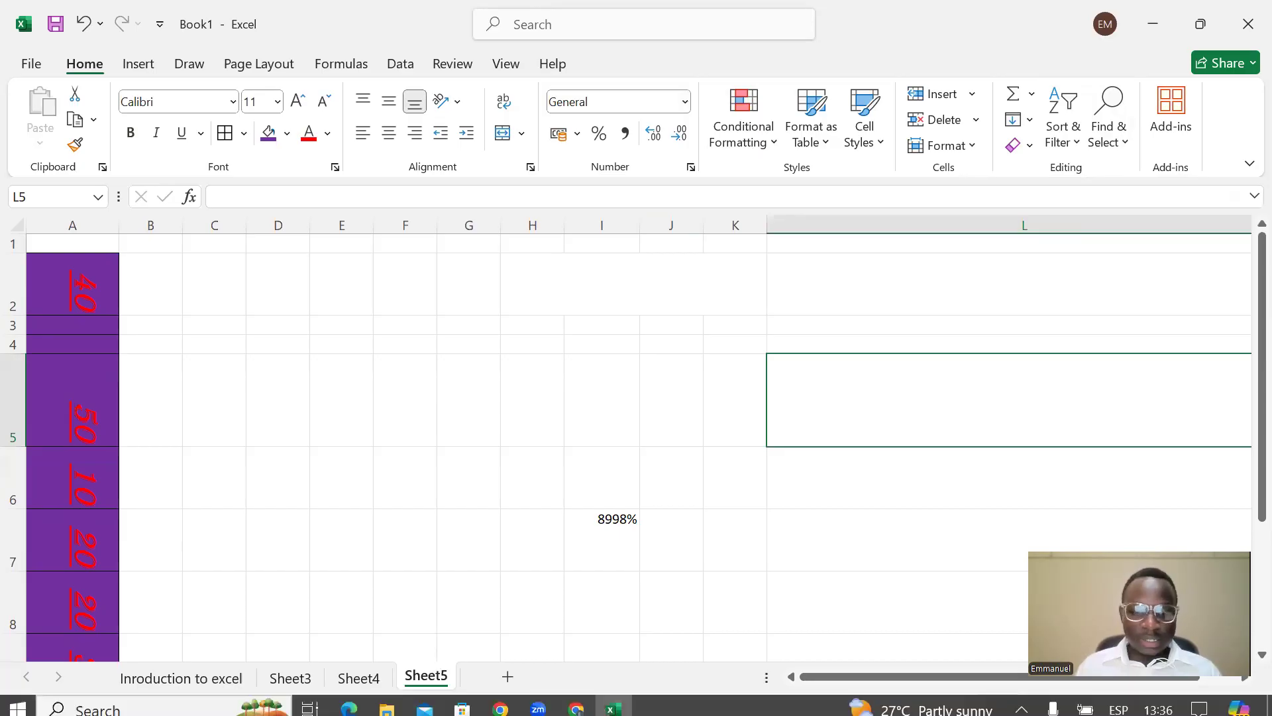
pyautogui.click(576, 700)
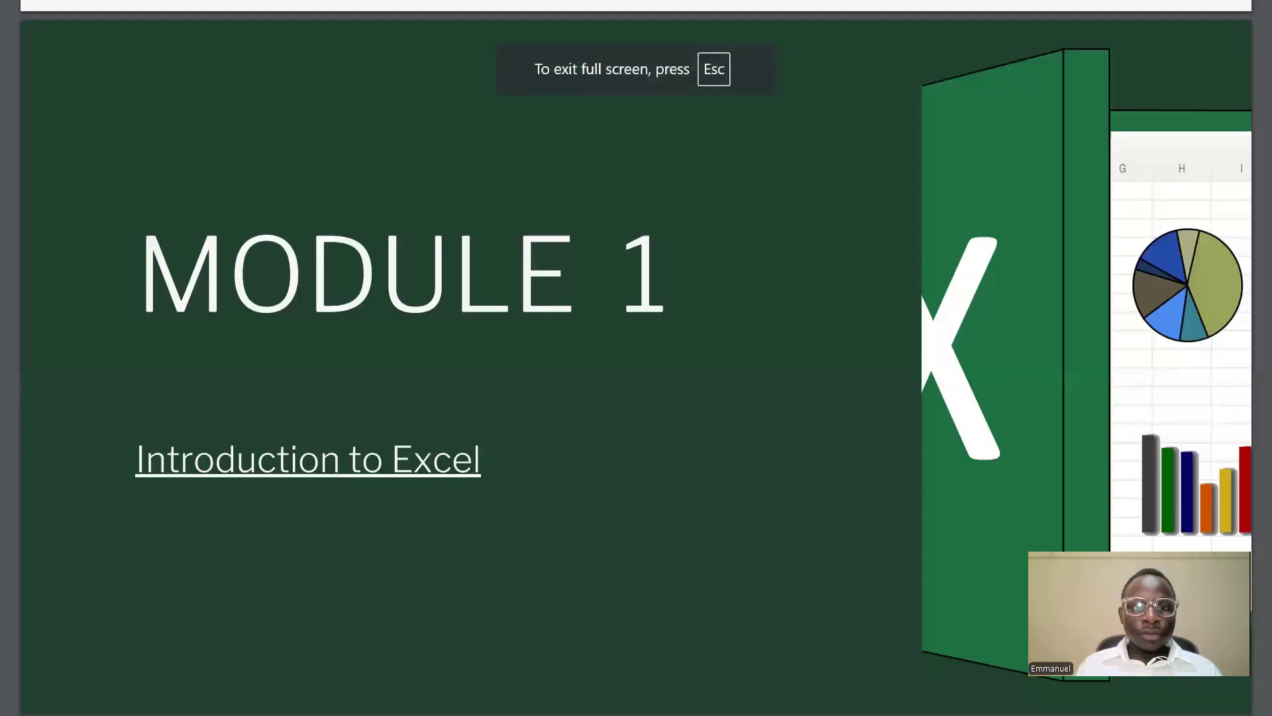
pyautogui.press('Escape')
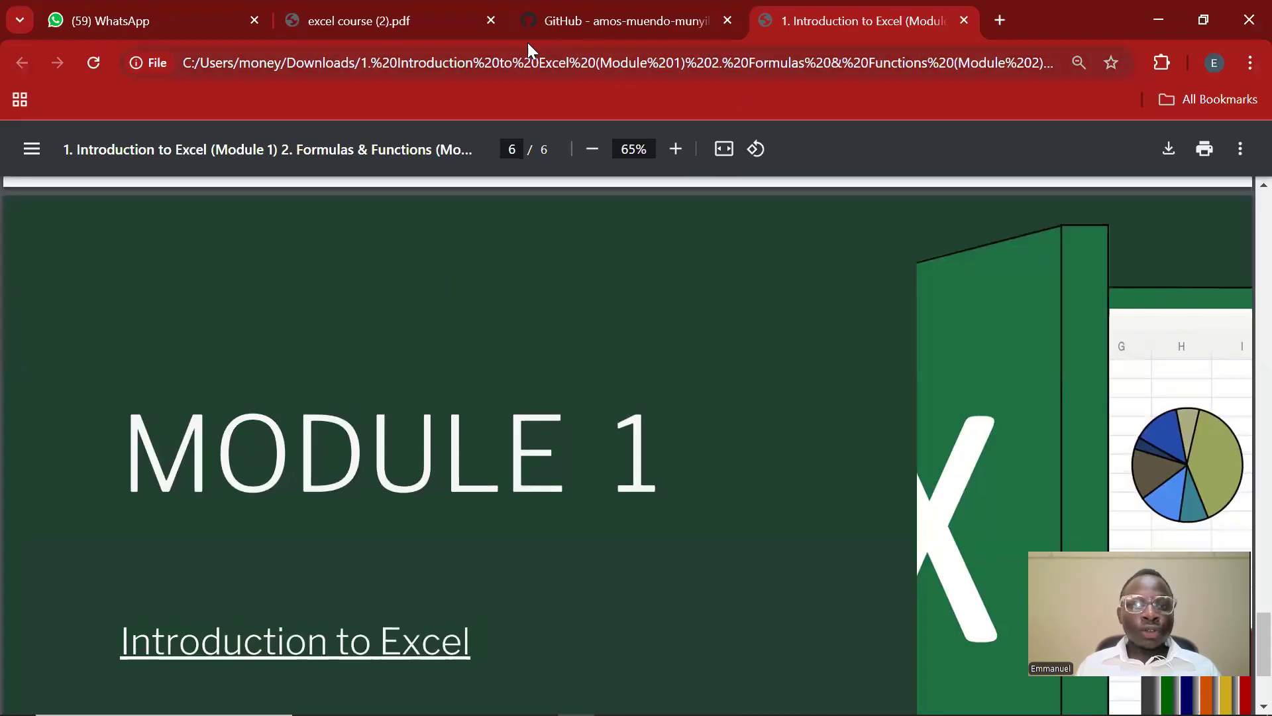
pyautogui.click(582, 28)
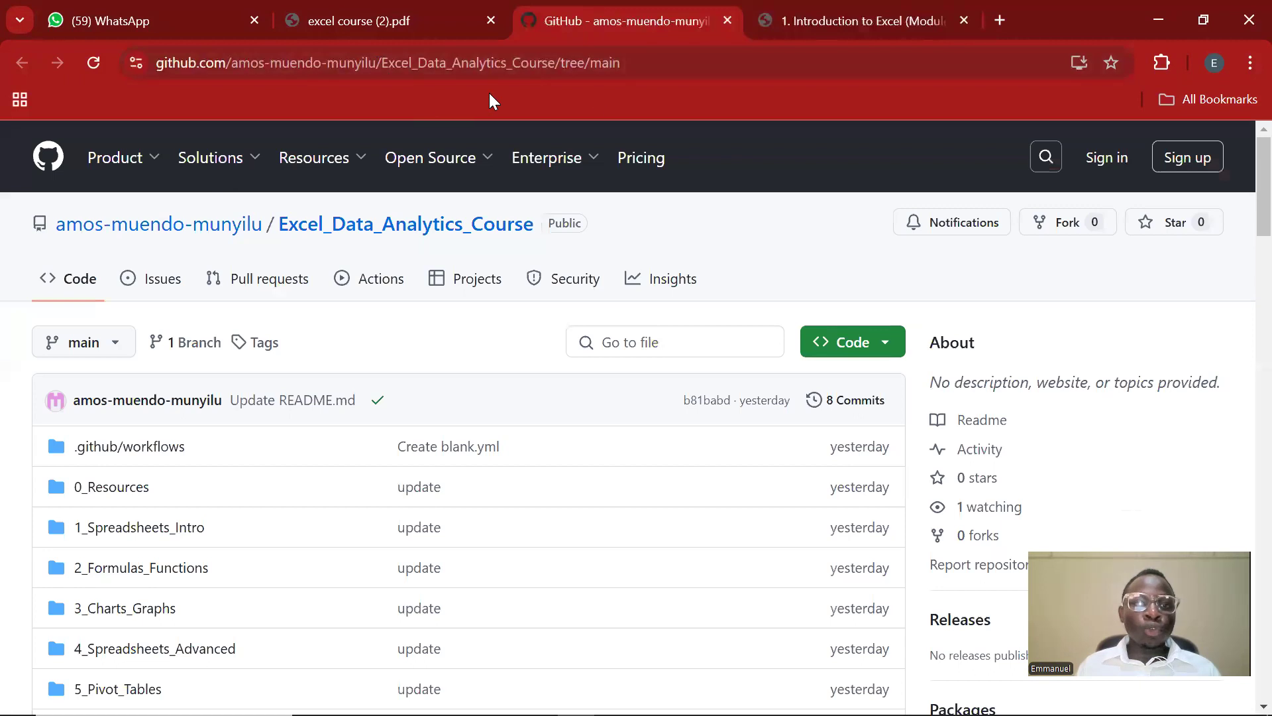
pyautogui.moveTo(644, 62); pyautogui.dragTo(149, 73)
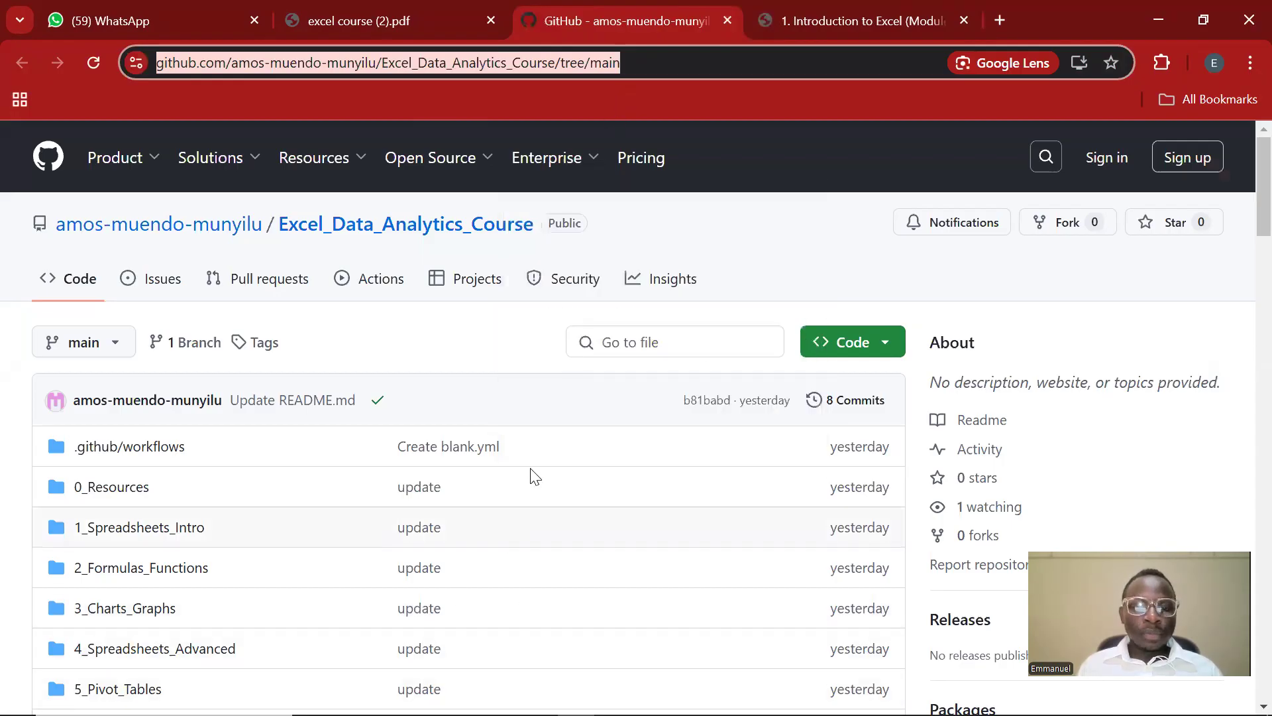
# - Look through the repository's folder list and the README's chapter outline, then return to the start of the page
pyautogui.scroll(-1, 689, 463)
pyautogui.scroll(-1, 687, 468)
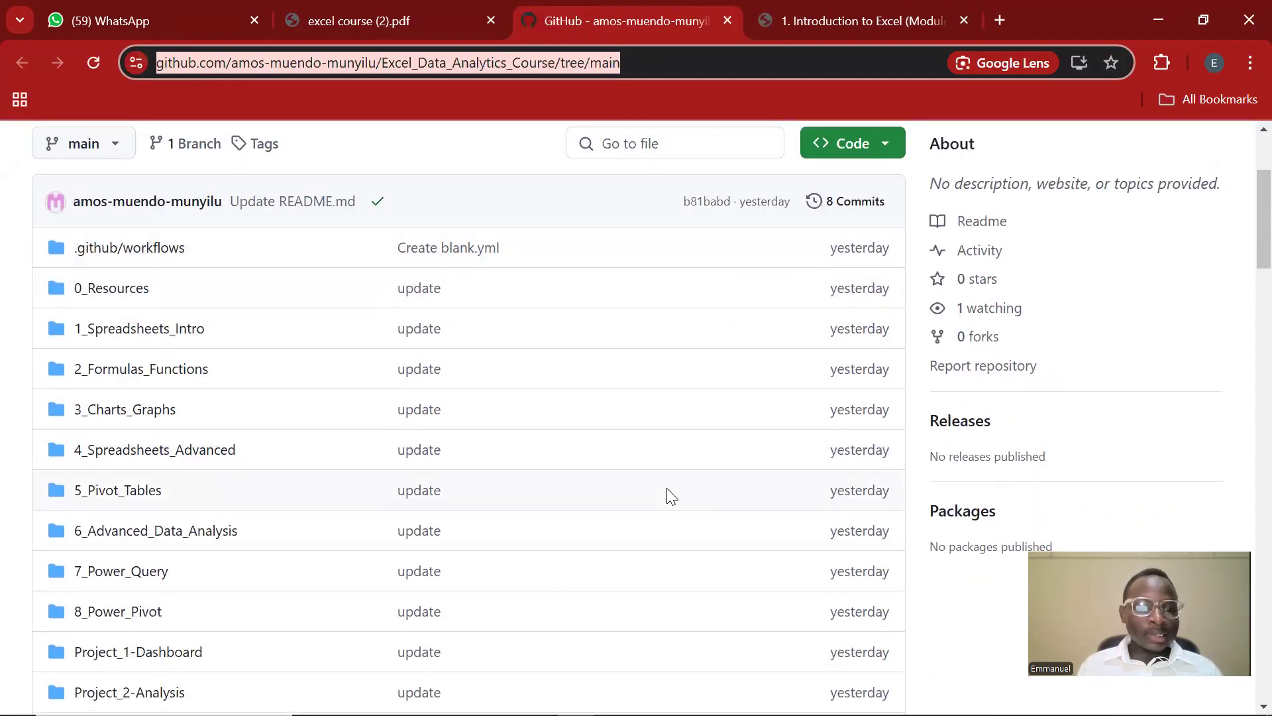
pyautogui.scroll(-4, 670, 497)
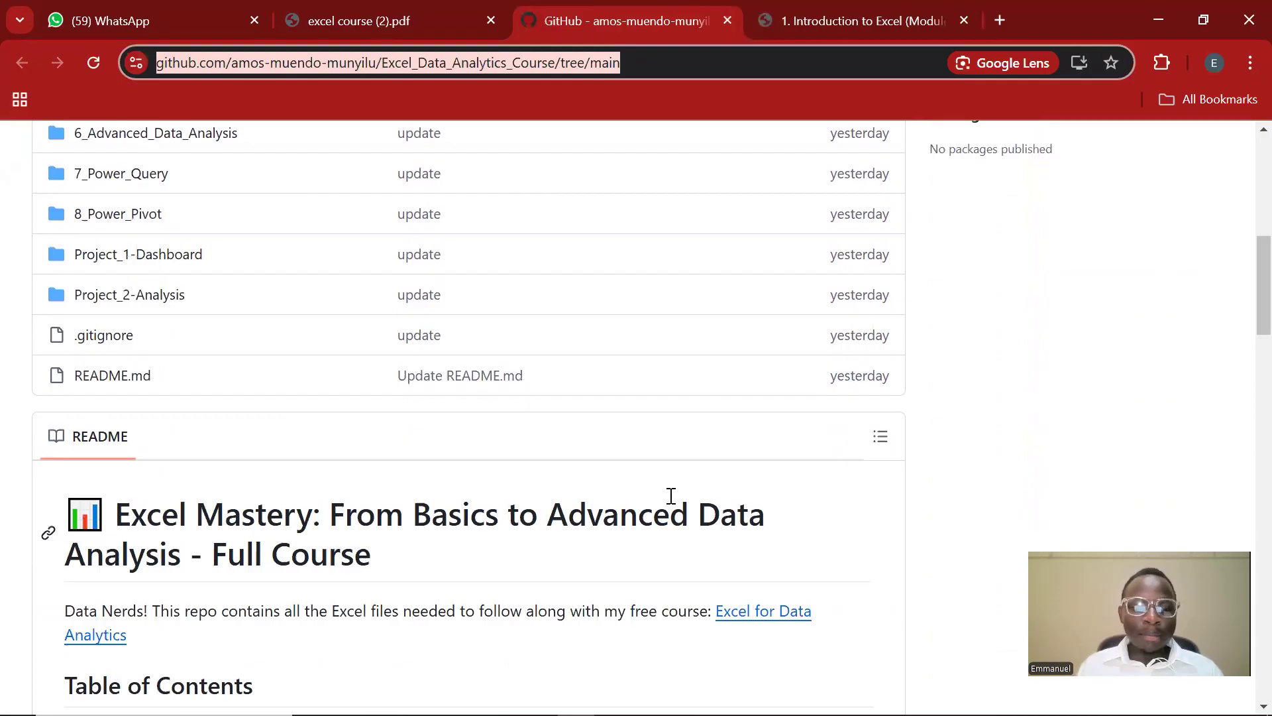
pyautogui.scroll(-7, 670, 496)
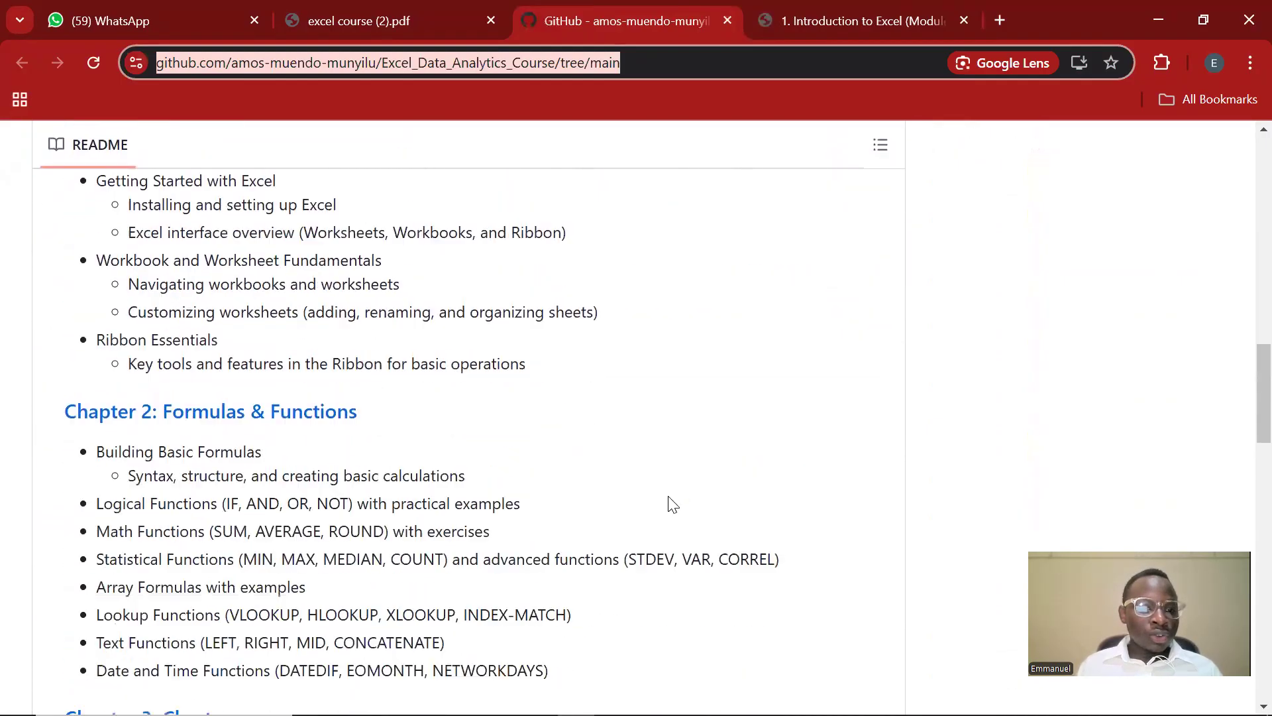
pyautogui.scroll(-15, 671, 503)
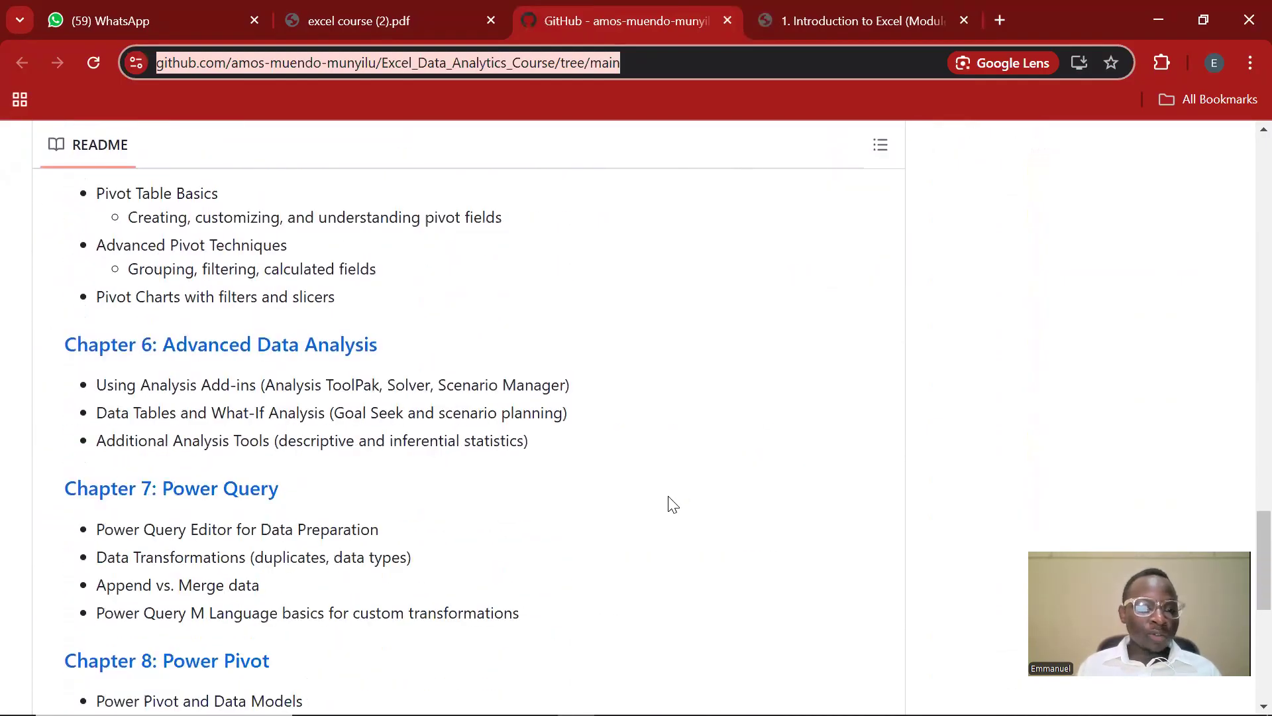
pyautogui.scroll(-6, 672, 504)
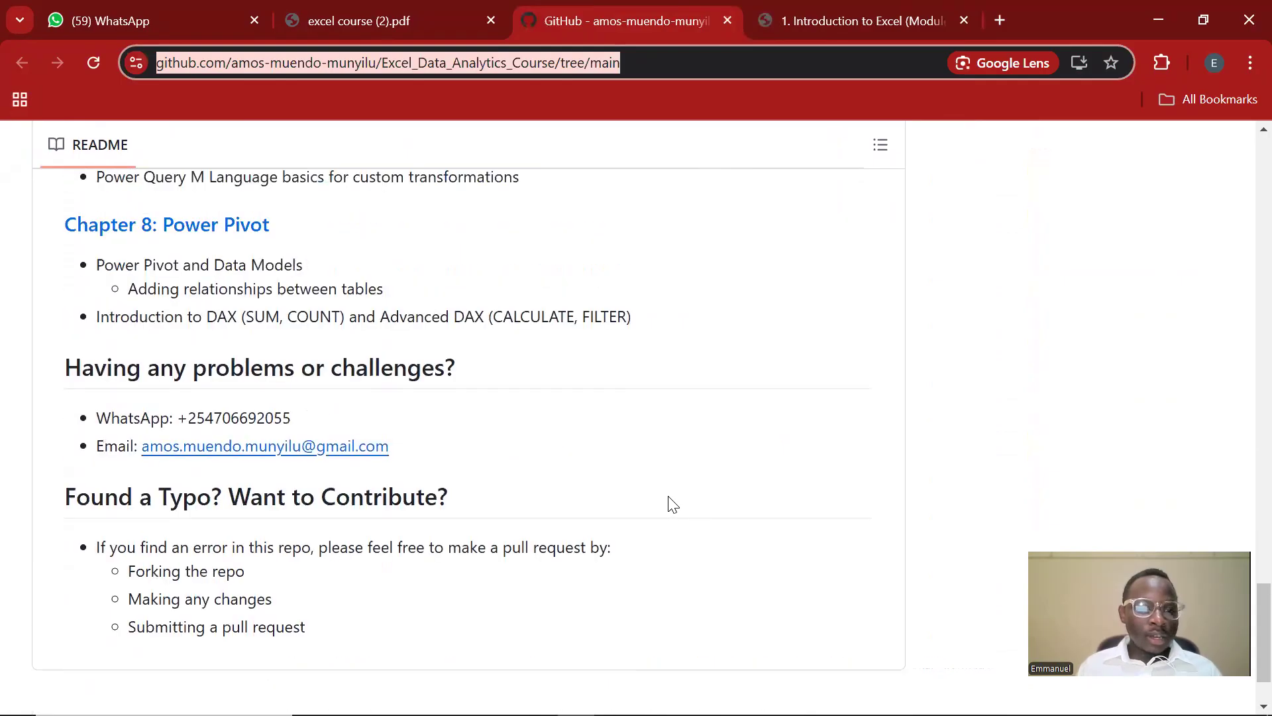
pyautogui.scroll(1, 672, 504)
pyautogui.scroll(20, 672, 503)
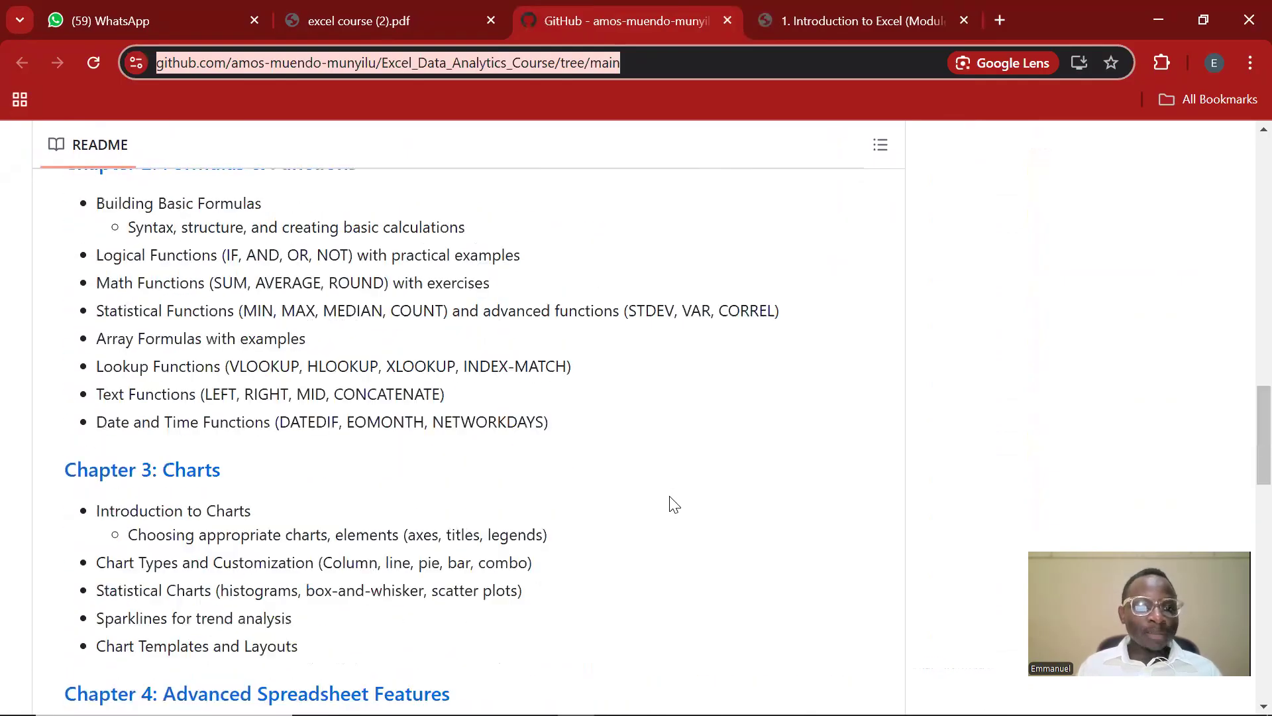
pyautogui.scroll(5, 672, 504)
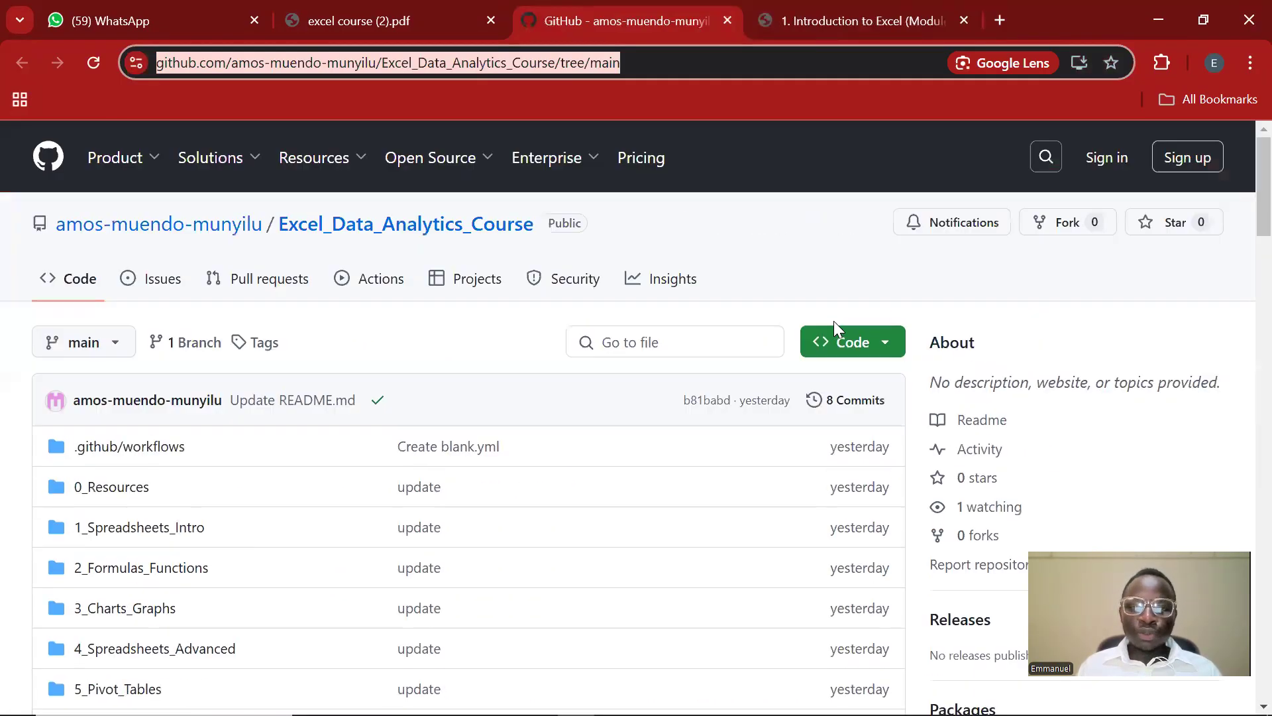
# - Download the Excel_Data_Analytics_Course repository as a ZIP, check the recent downloads, and minimize the browser
pyautogui.click(860, 356)
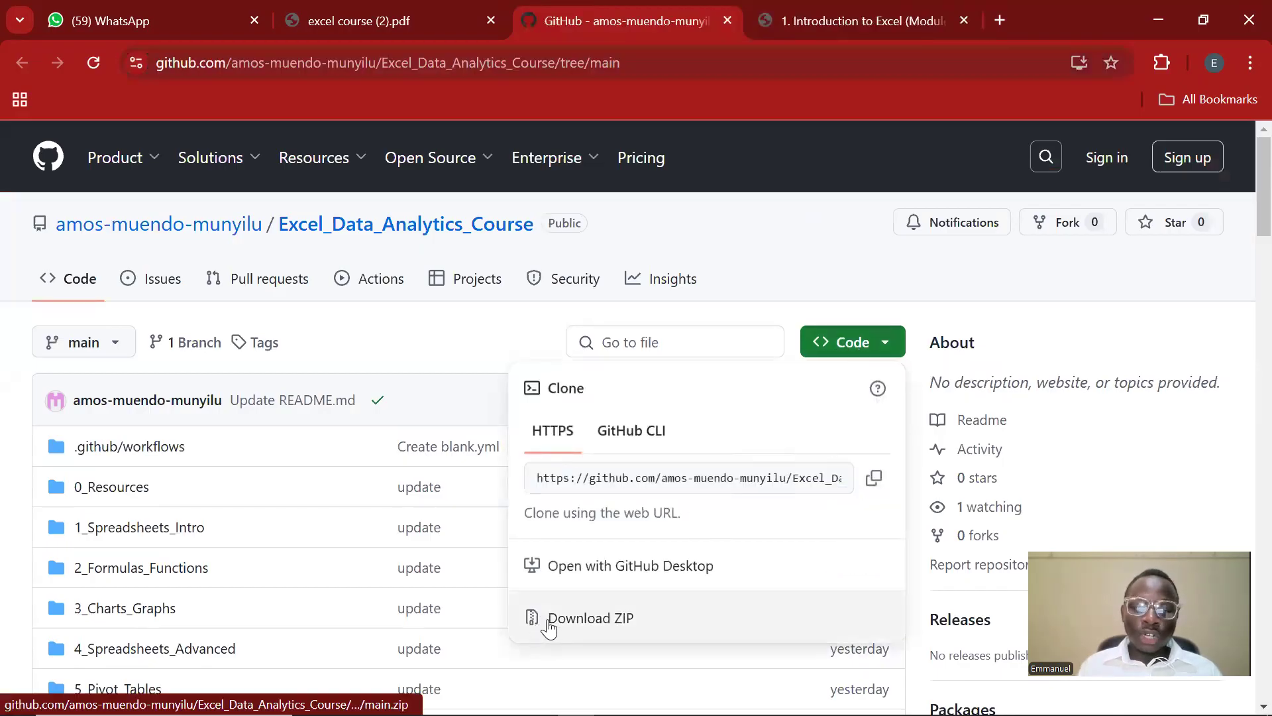
pyautogui.click(556, 626)
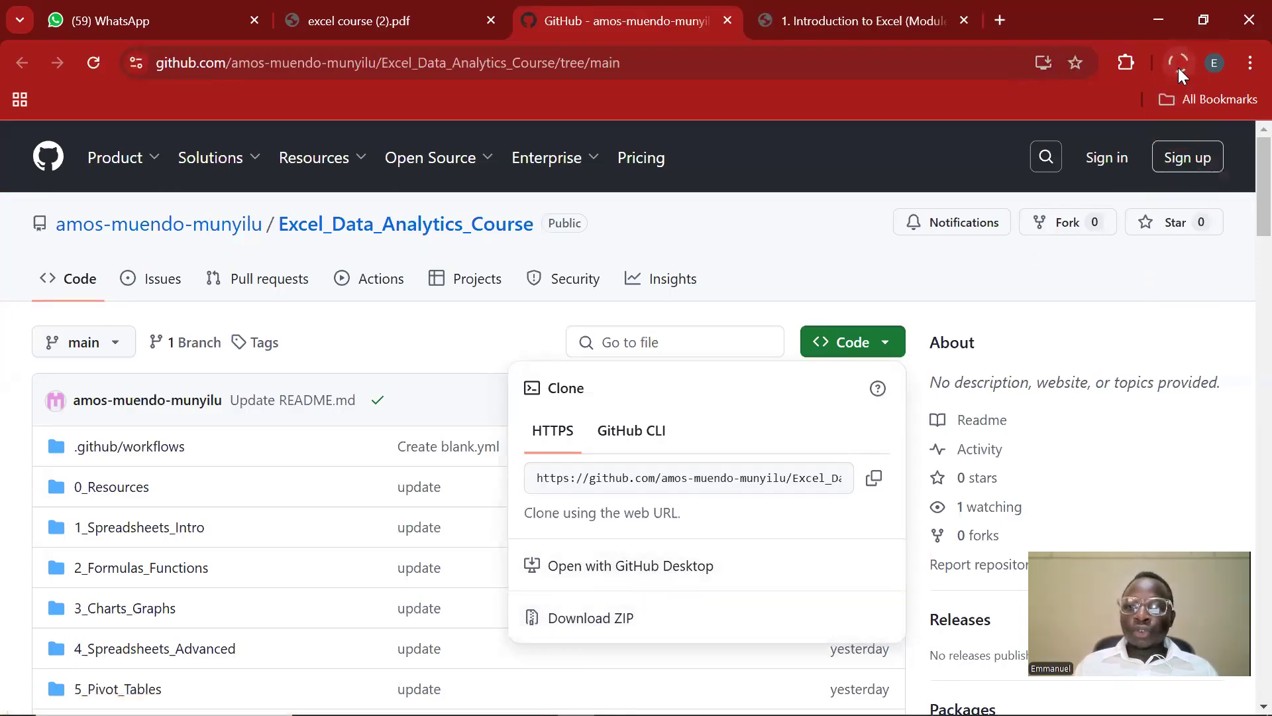
pyautogui.click(1179, 63)
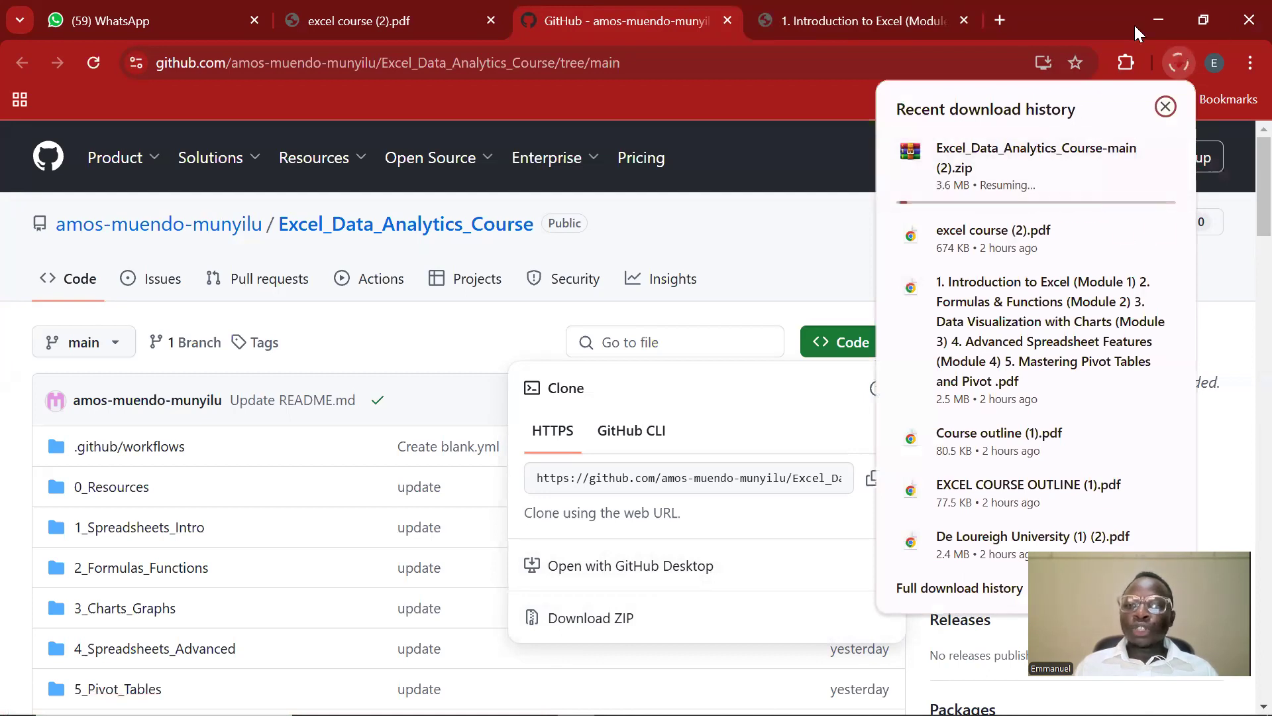
pyautogui.click(1170, 22)
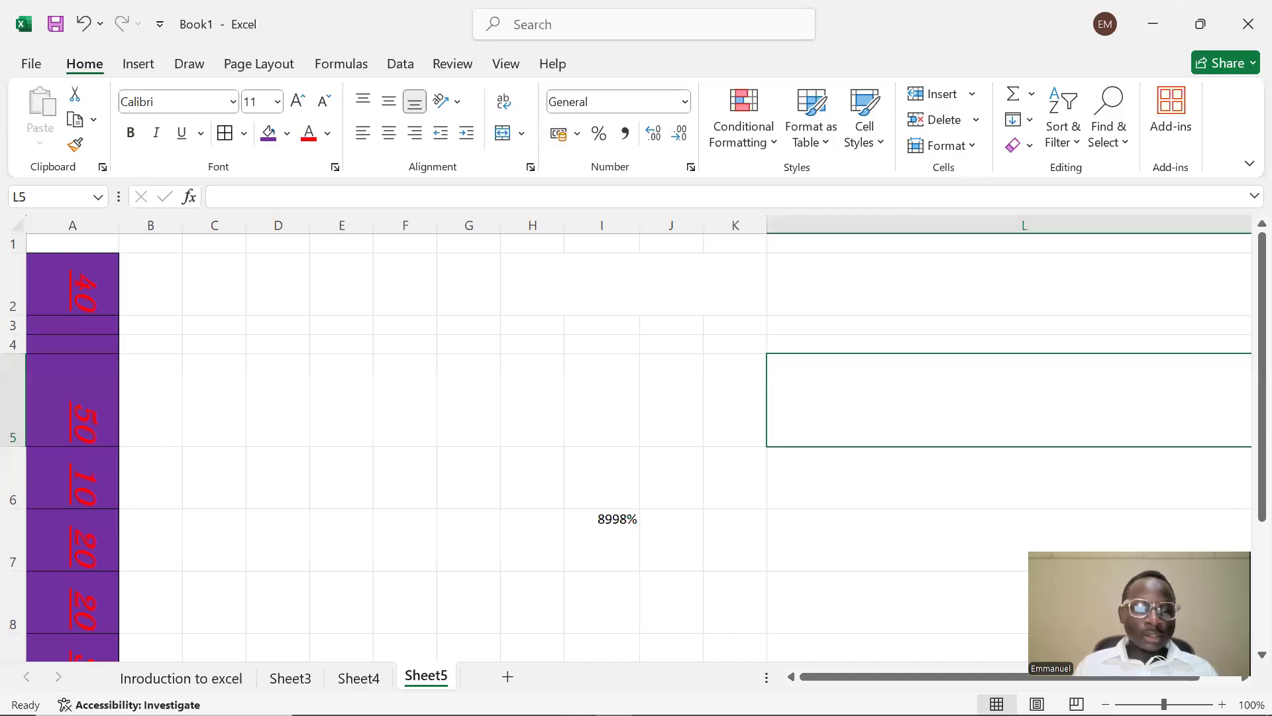
# - Switch to File Explorer's Downloads folder and review the extraction options for the Excel_Data_Analytics_Course-main archive
pyautogui.click(386, 700)
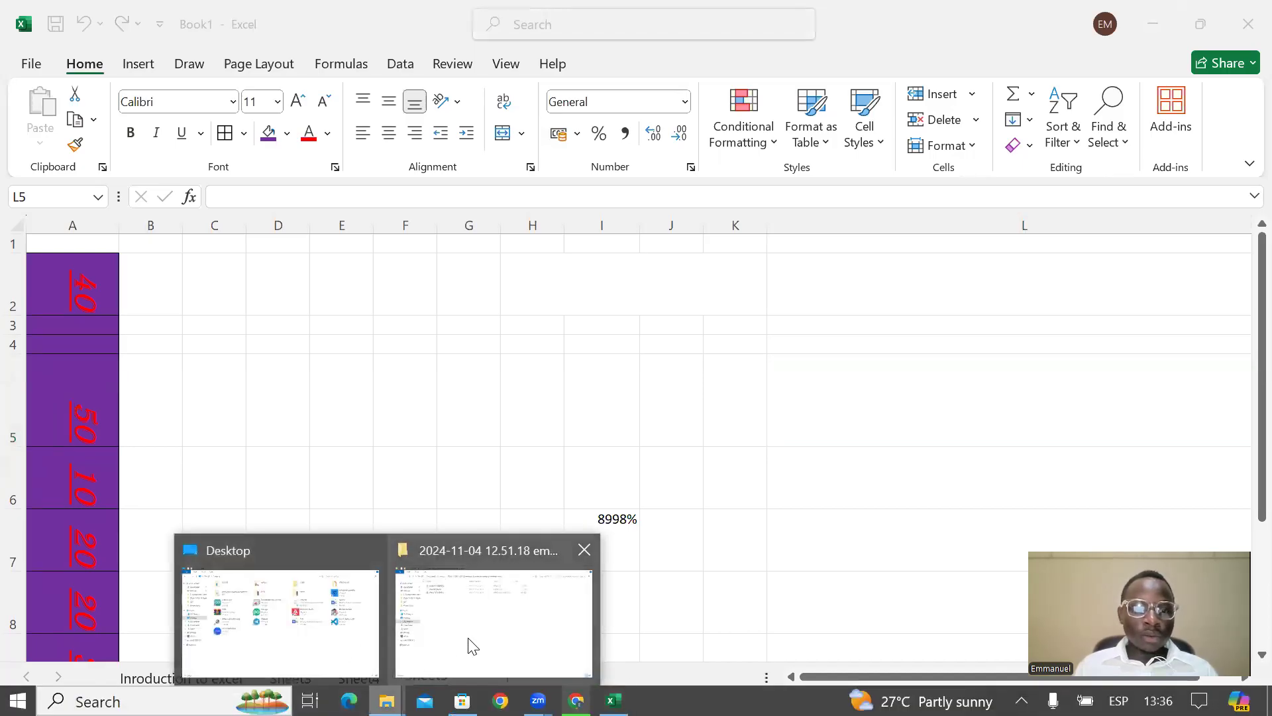
pyautogui.click(307, 659)
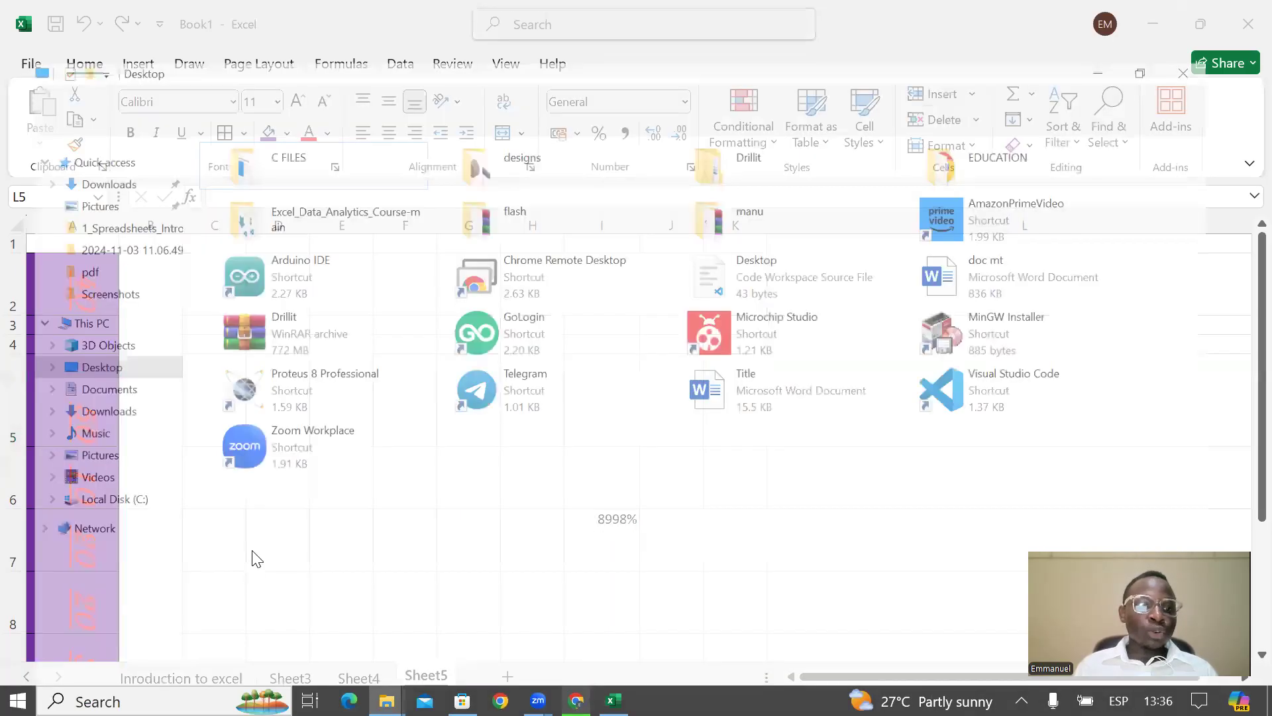
pyautogui.click(78, 383)
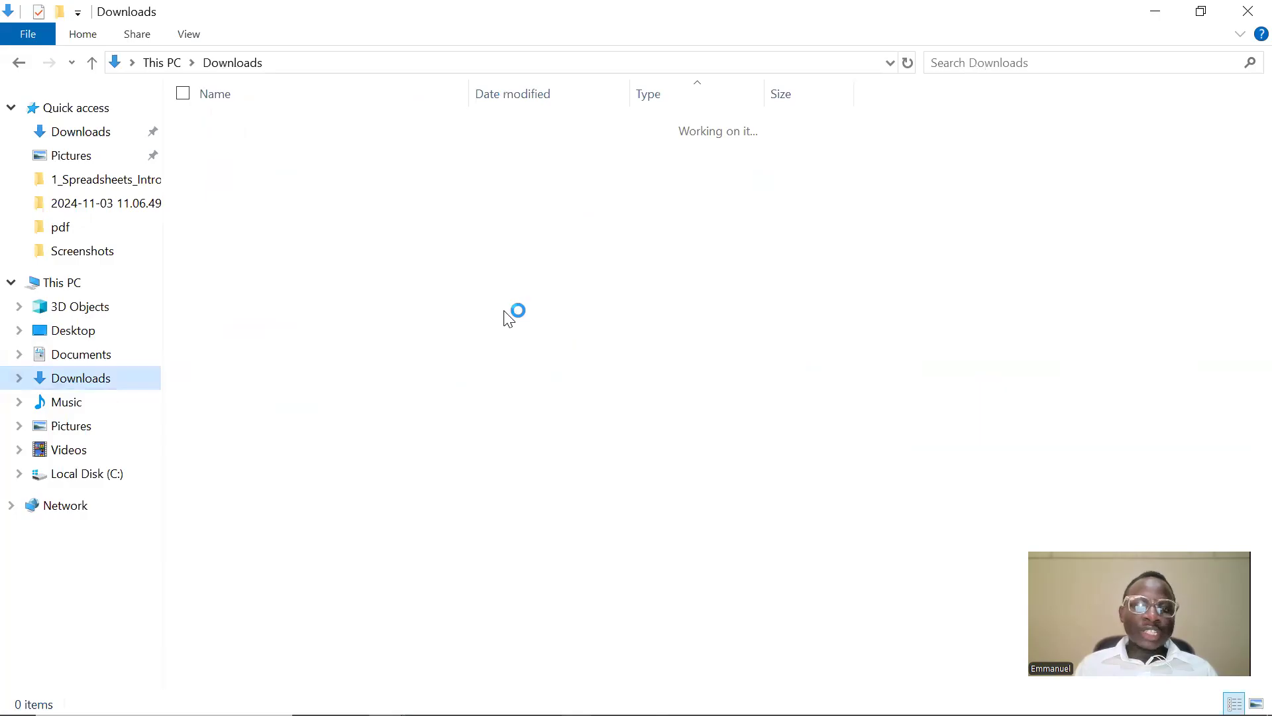
pyautogui.click(335, 496)
pyautogui.rightClick(295, 563)
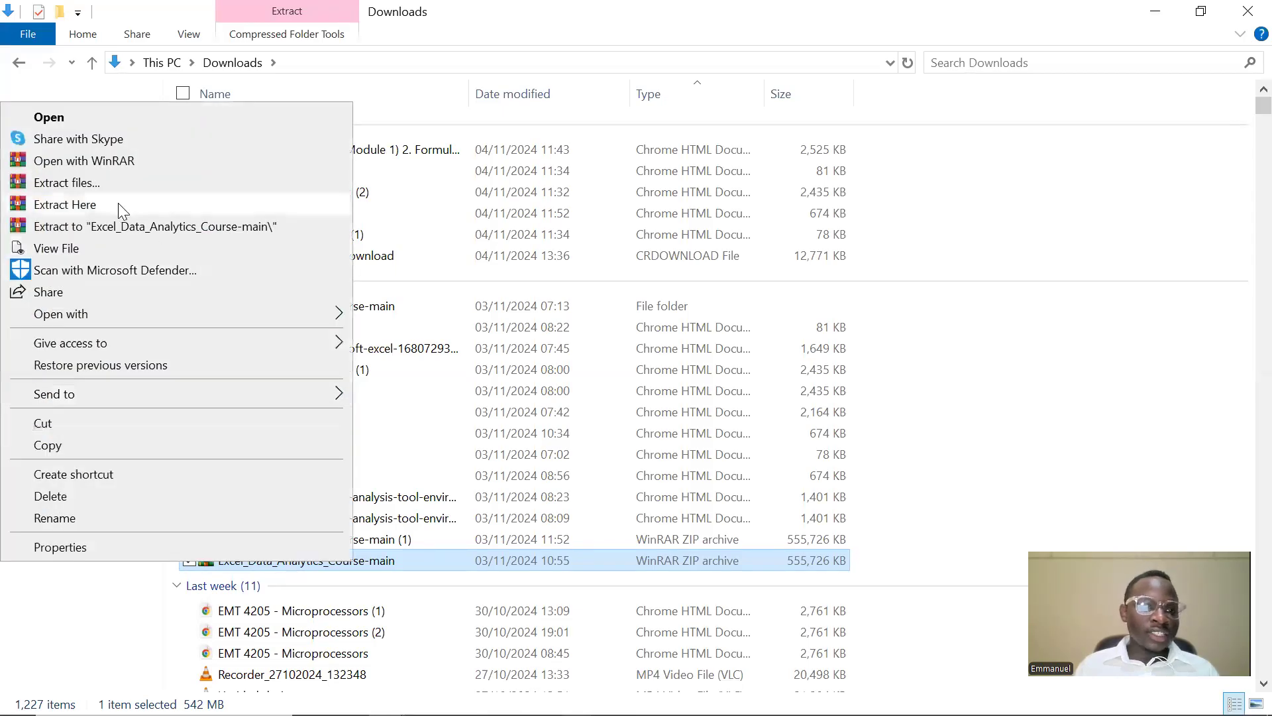
pyautogui.click(46, 638)
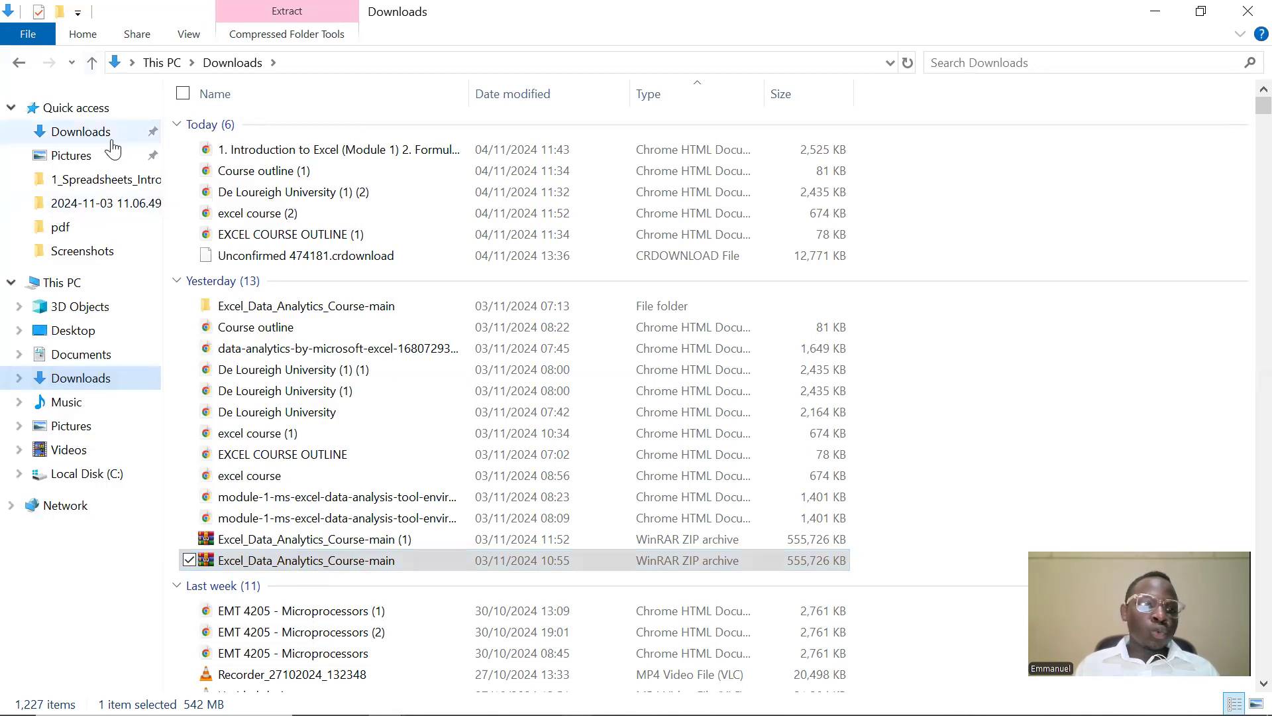
# - Open the Excel Shortcuts workbook from the 0_Resources folder inside Excel_Data_Analytics_Course-main on the Desktop
pyautogui.click(103, 332)
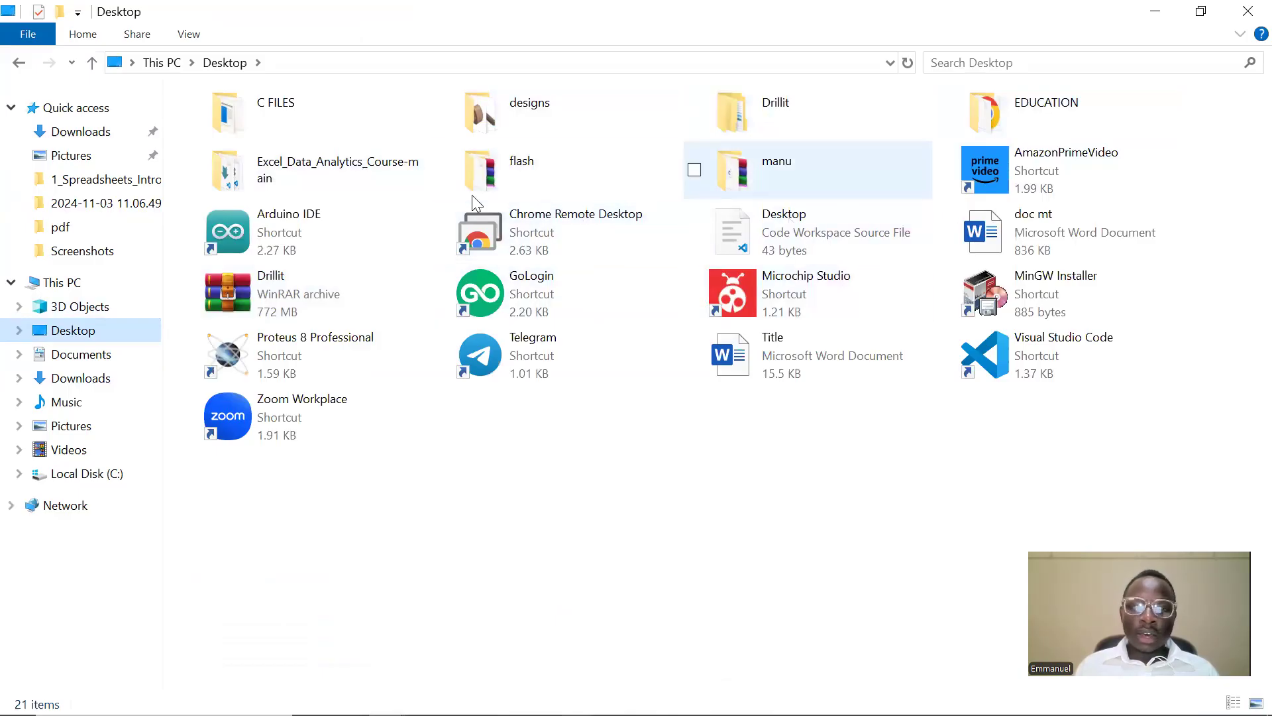
pyautogui.click(375, 185)
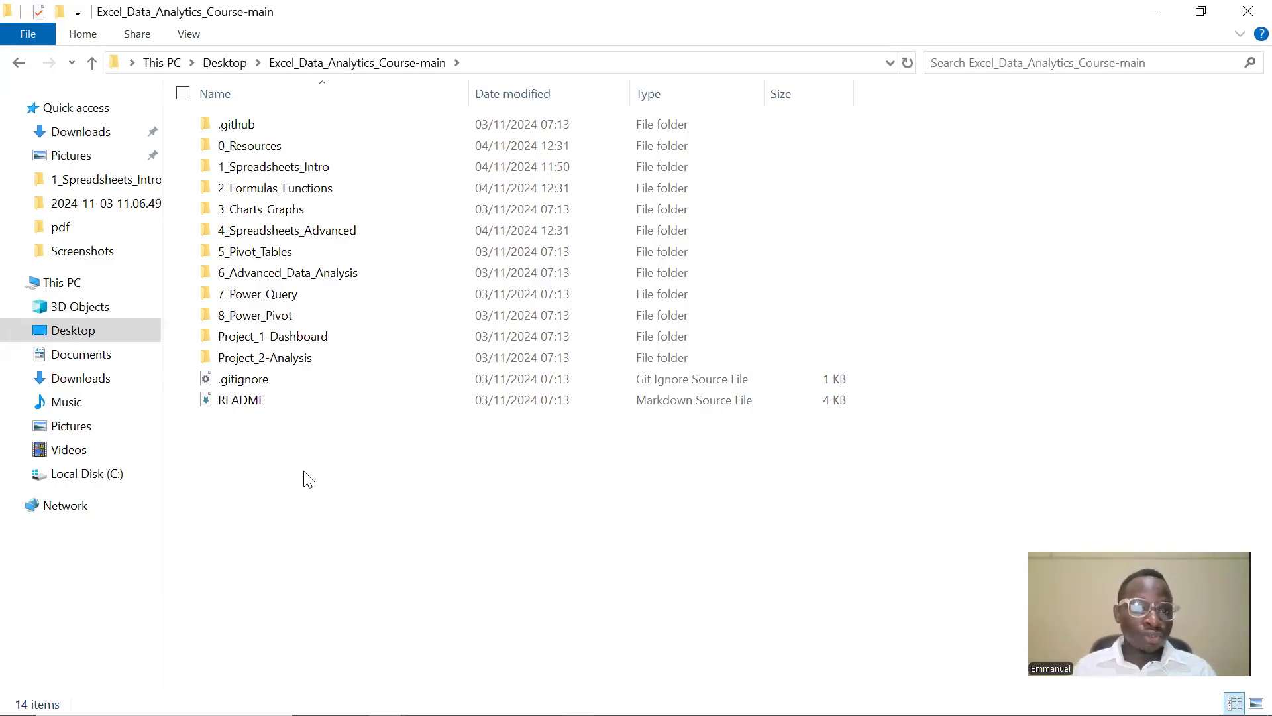
pyautogui.doubleClick(344, 146)
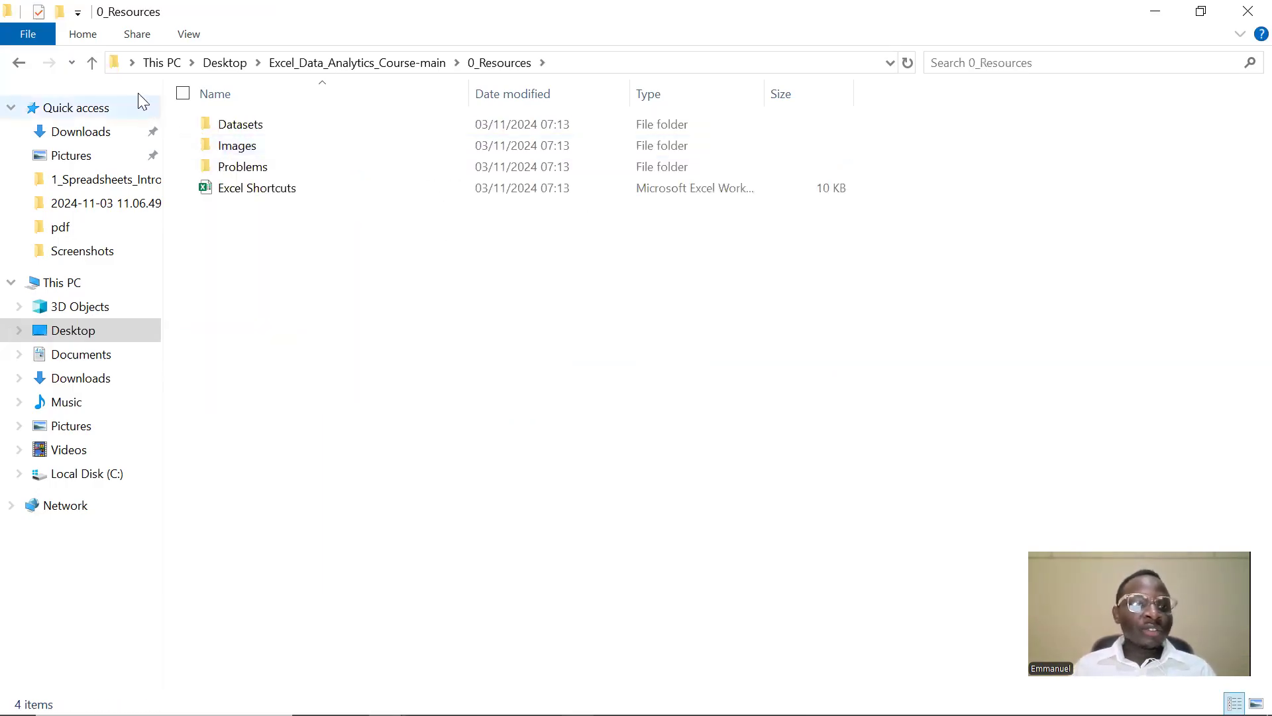
pyautogui.click(92, 62)
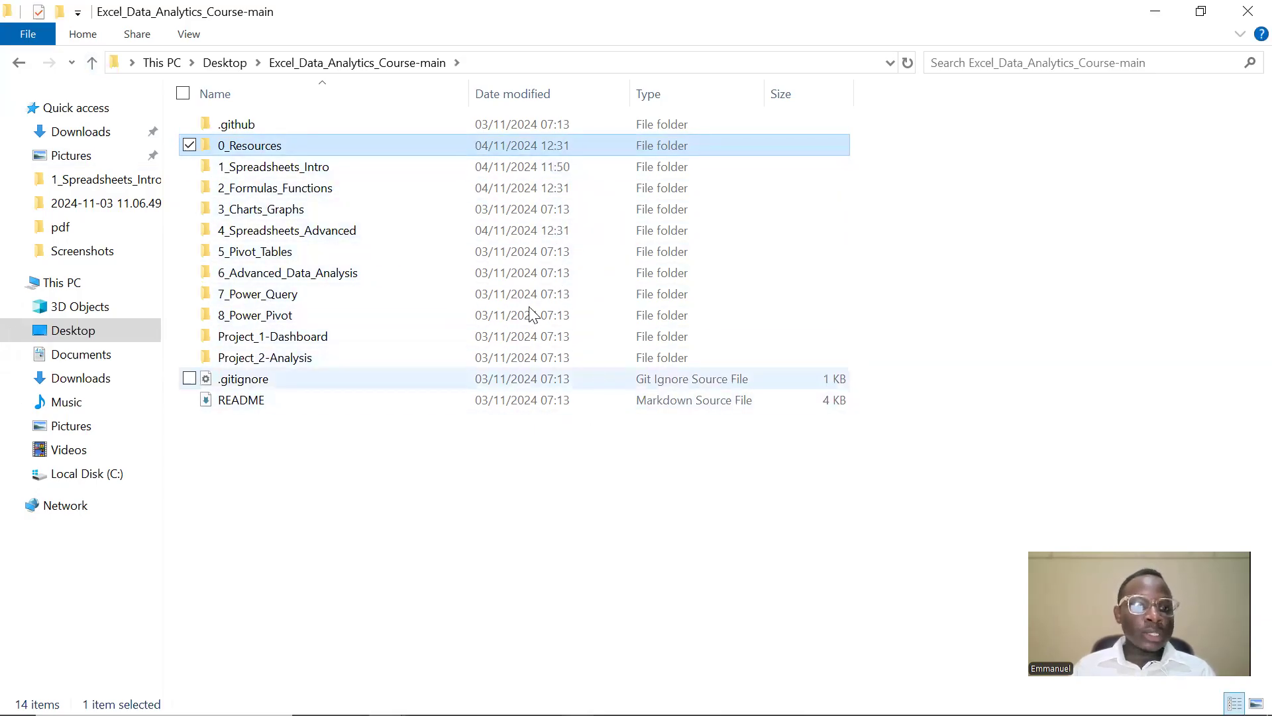
pyautogui.doubleClick(249, 147)
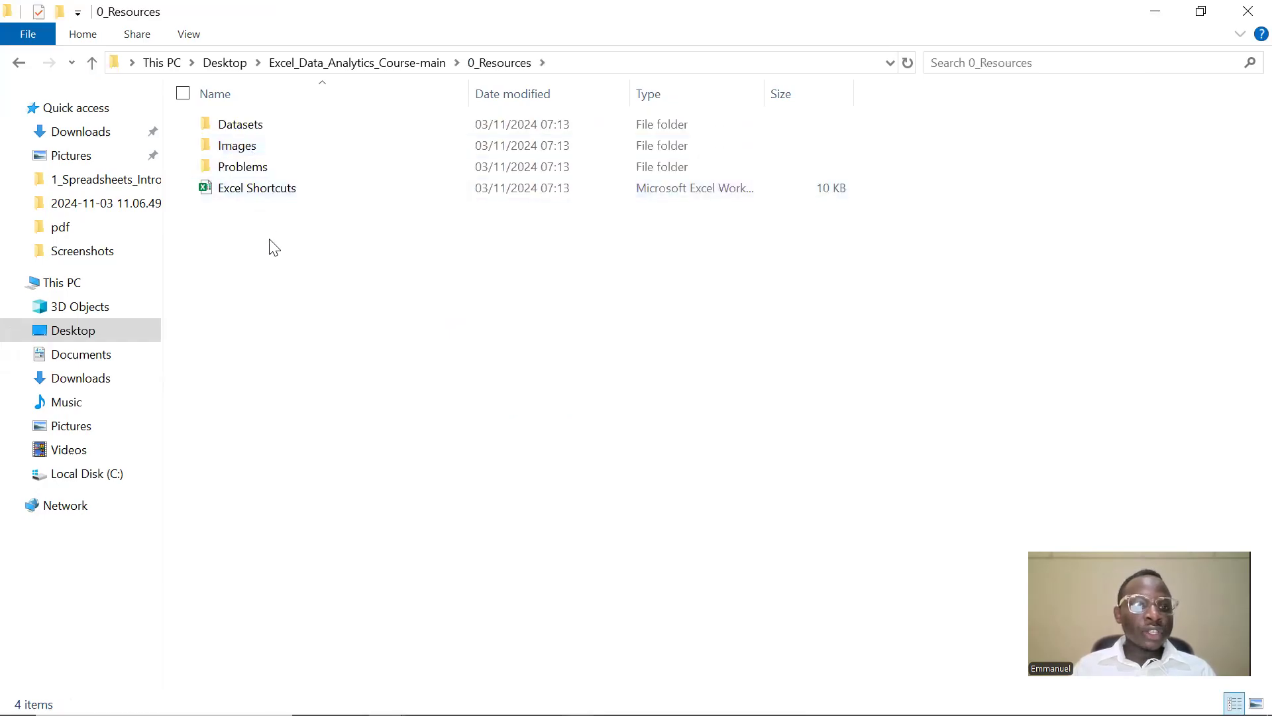
pyautogui.click(296, 204)
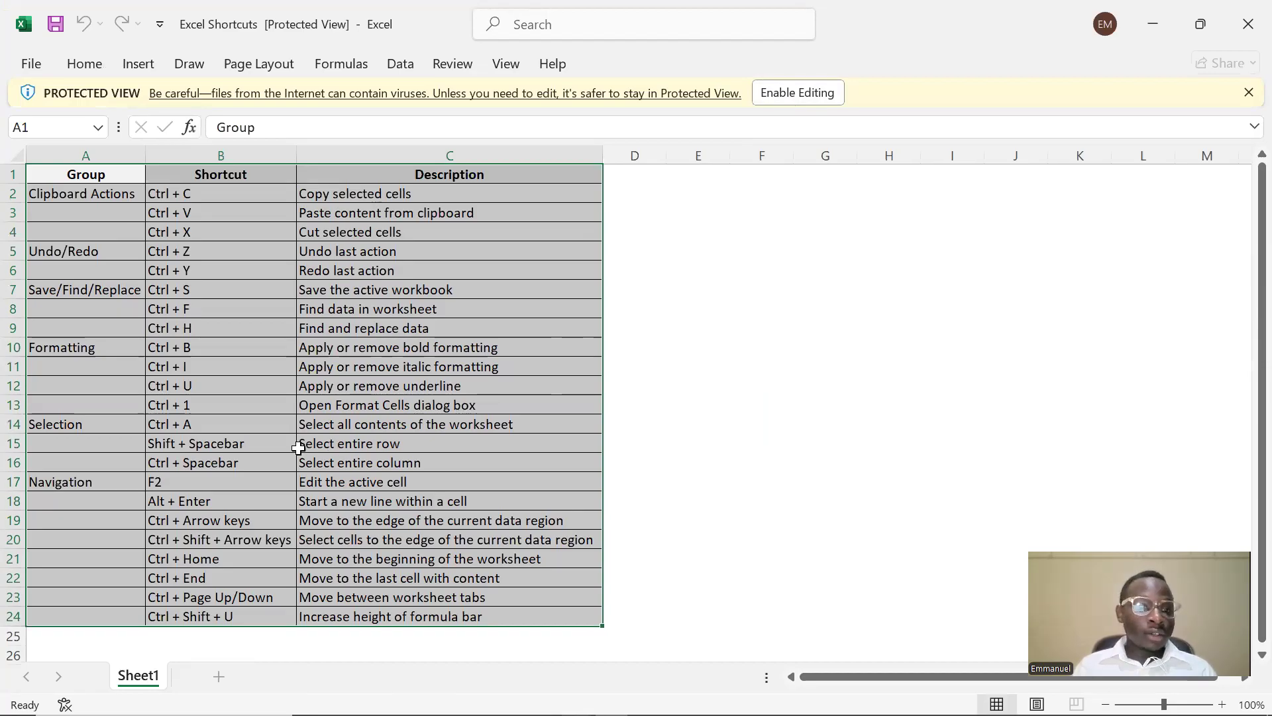
# - Highlight the shortcut list in A2:C24 for review and minimize the Excel Shortcuts workbook
pyautogui.click(216, 297)
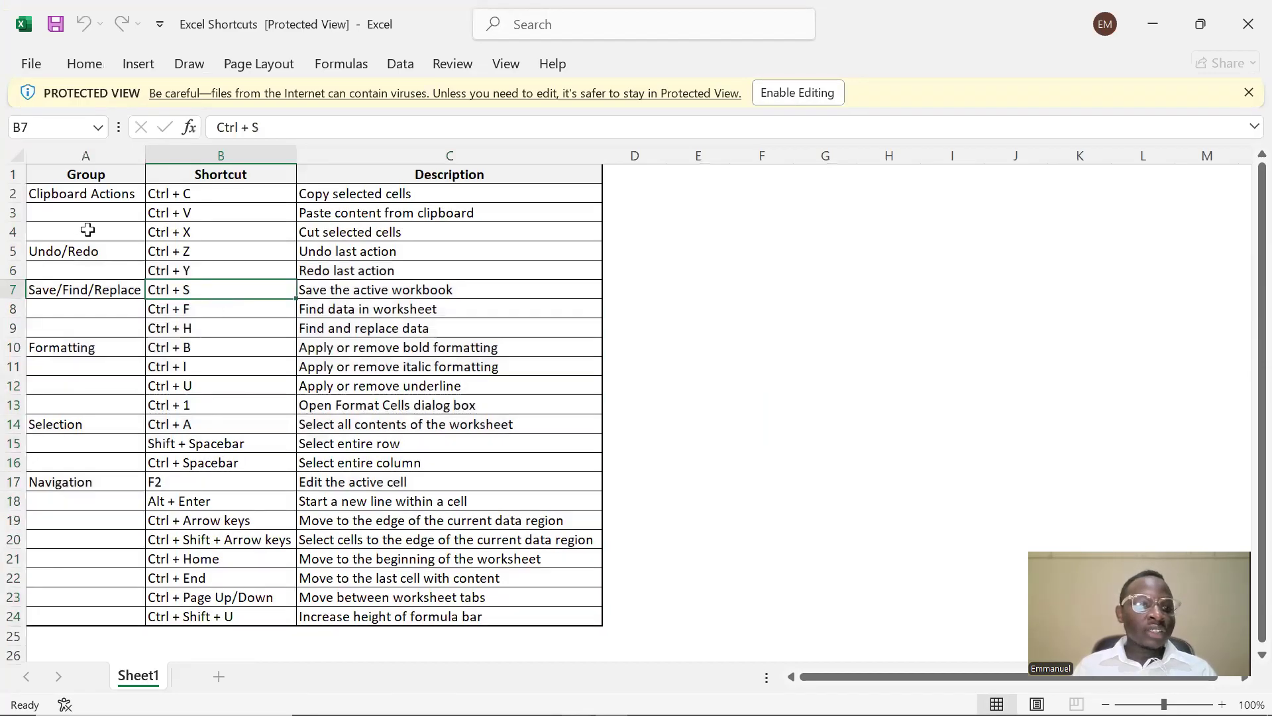
pyautogui.moveTo(94, 194); pyautogui.dragTo(416, 618)
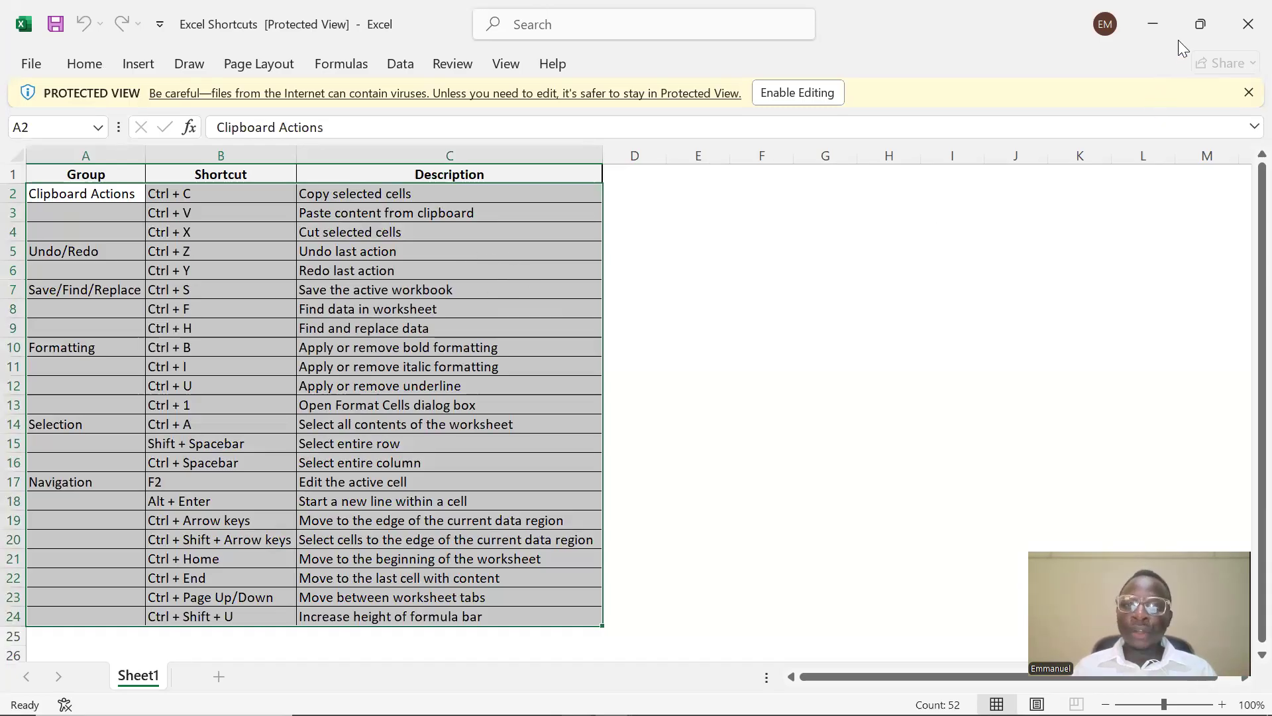
pyautogui.click(1157, 30)
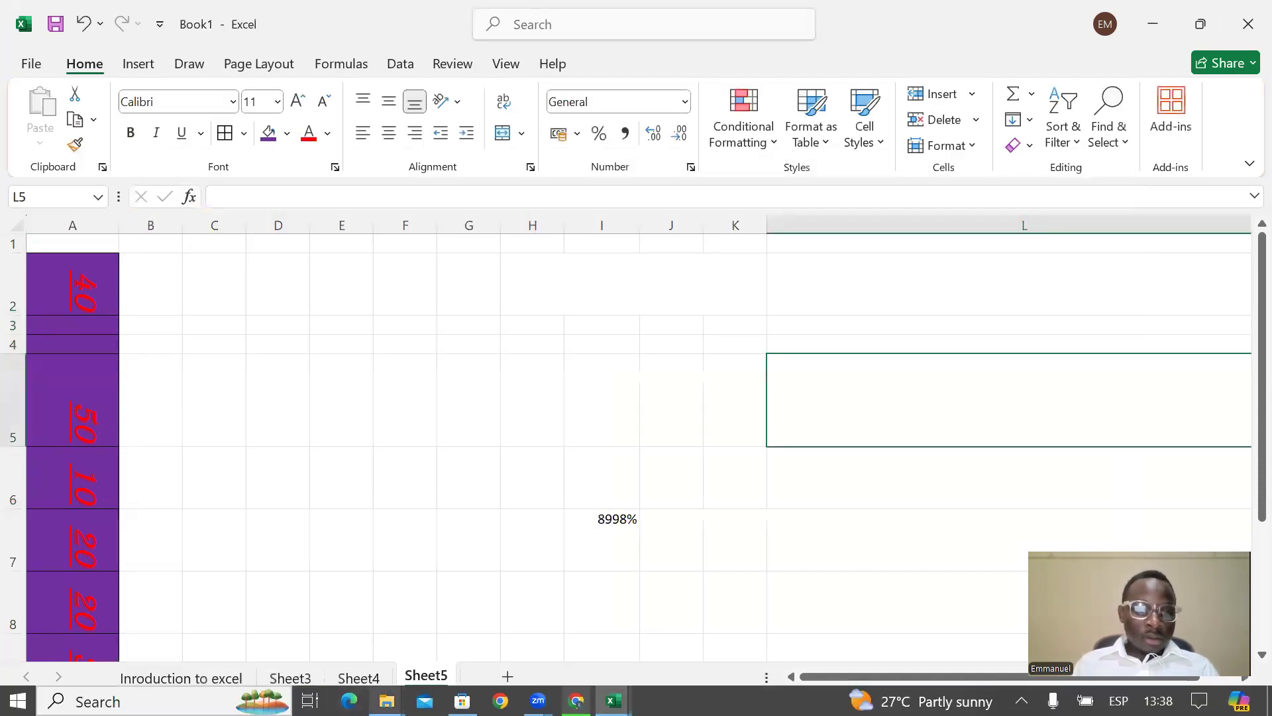
# - Open the 2_Workbooks file from the course's 1_Spreadsheets_Intro folder and dismiss the external links prompt
pyautogui.moveTo(387, 700)
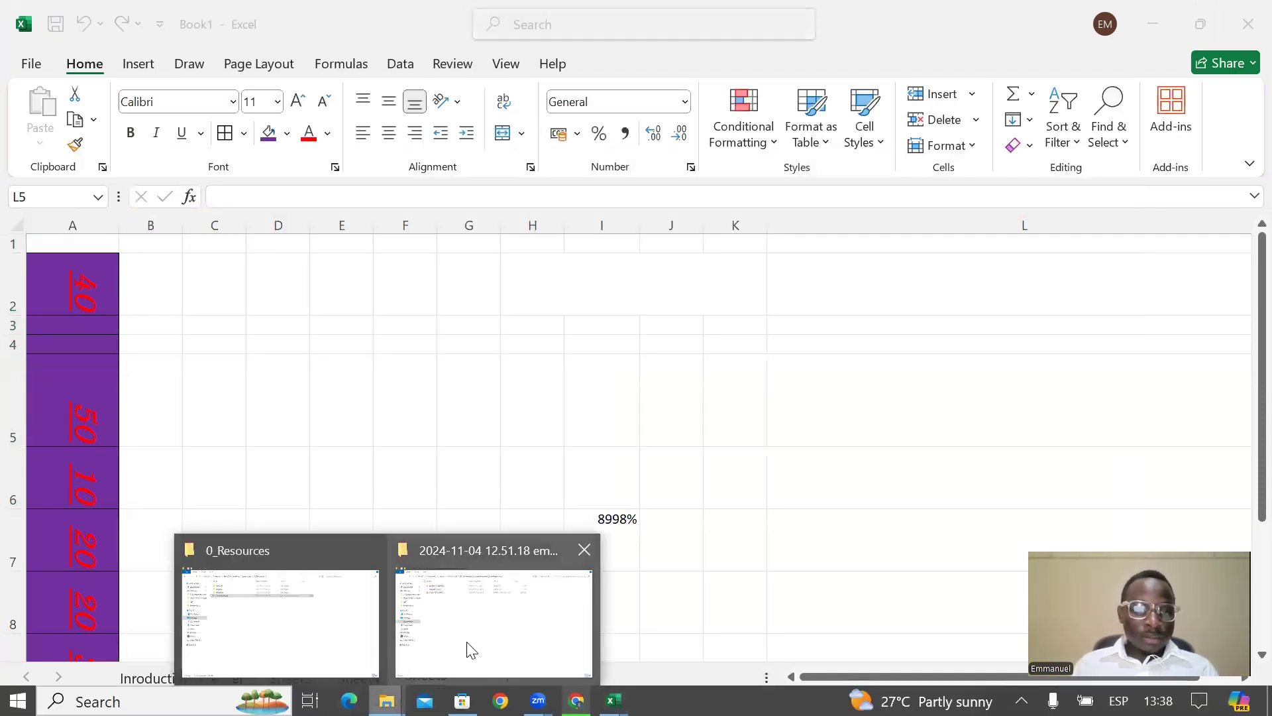
pyautogui.click(265, 644)
pyautogui.click(90, 62)
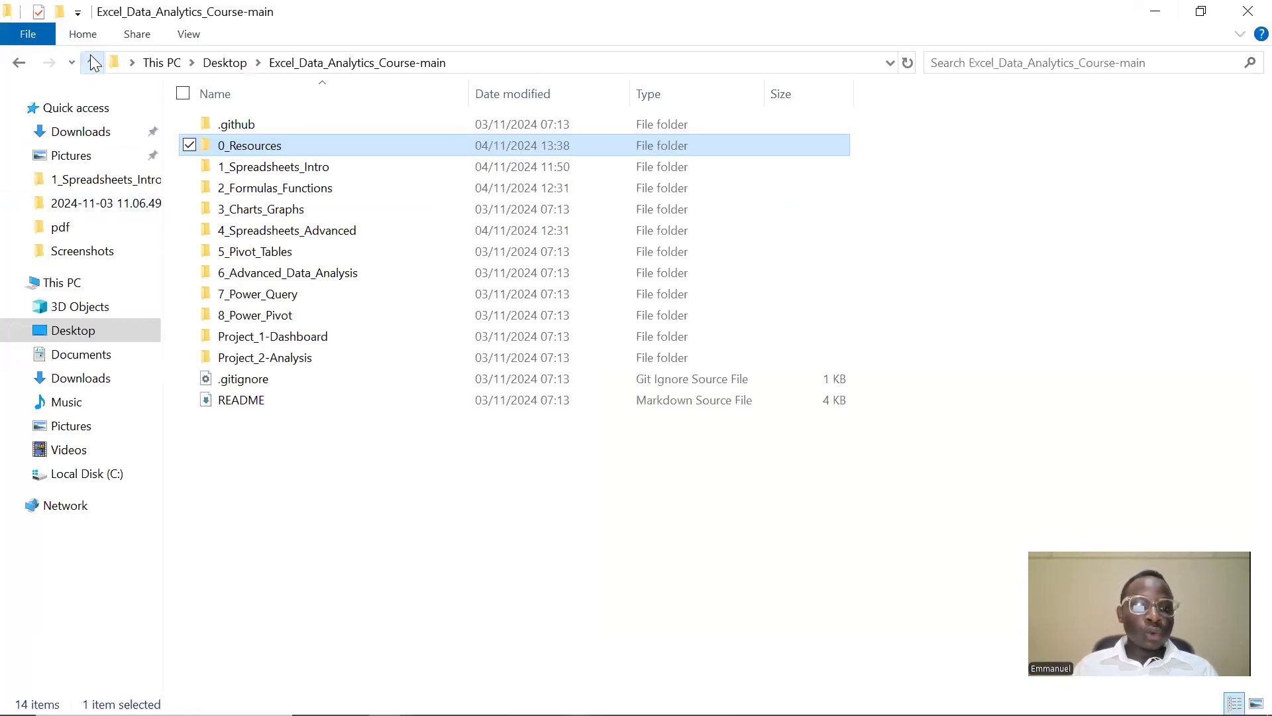
pyautogui.doubleClick(333, 168)
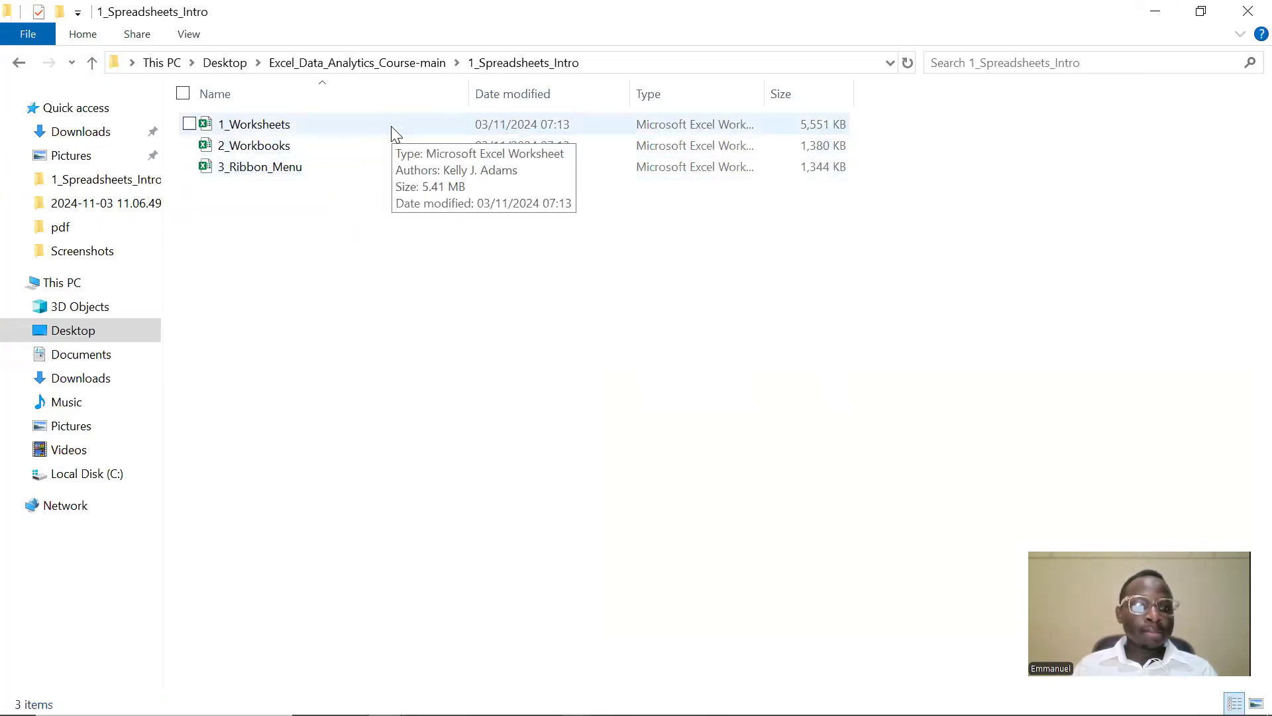
pyautogui.click(369, 155)
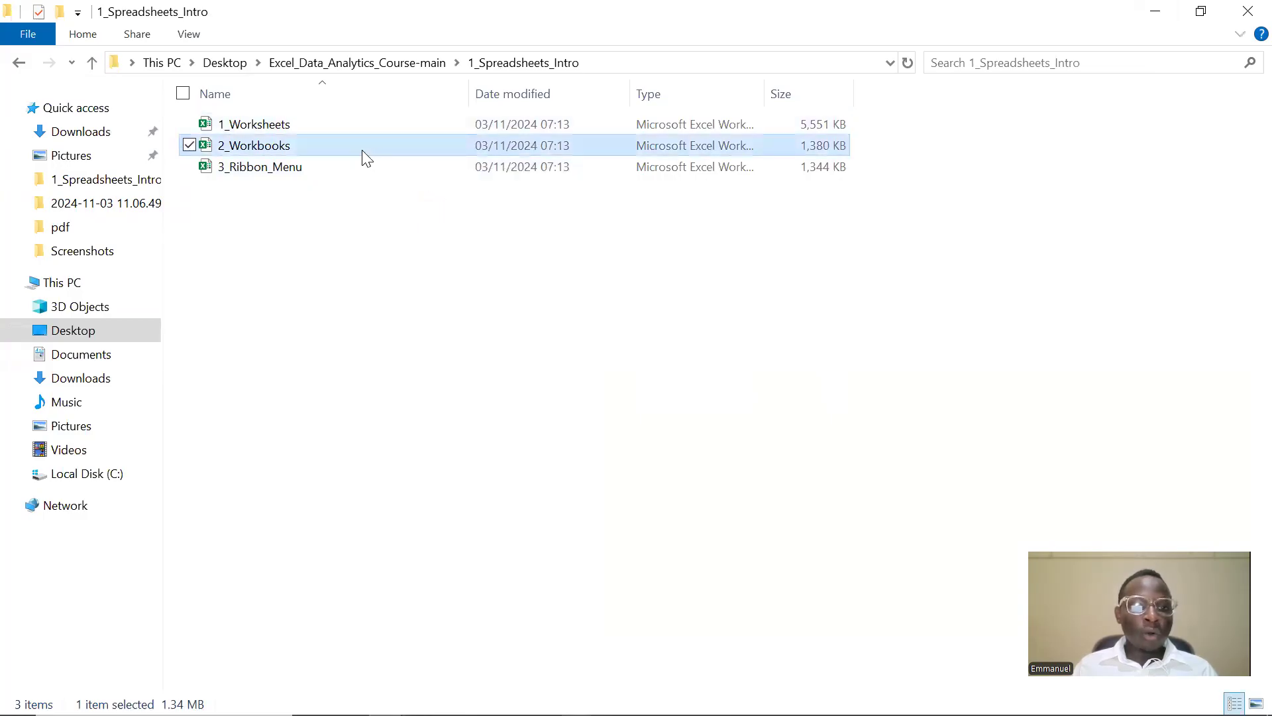
pyautogui.hotkey('alt', 'Tab')
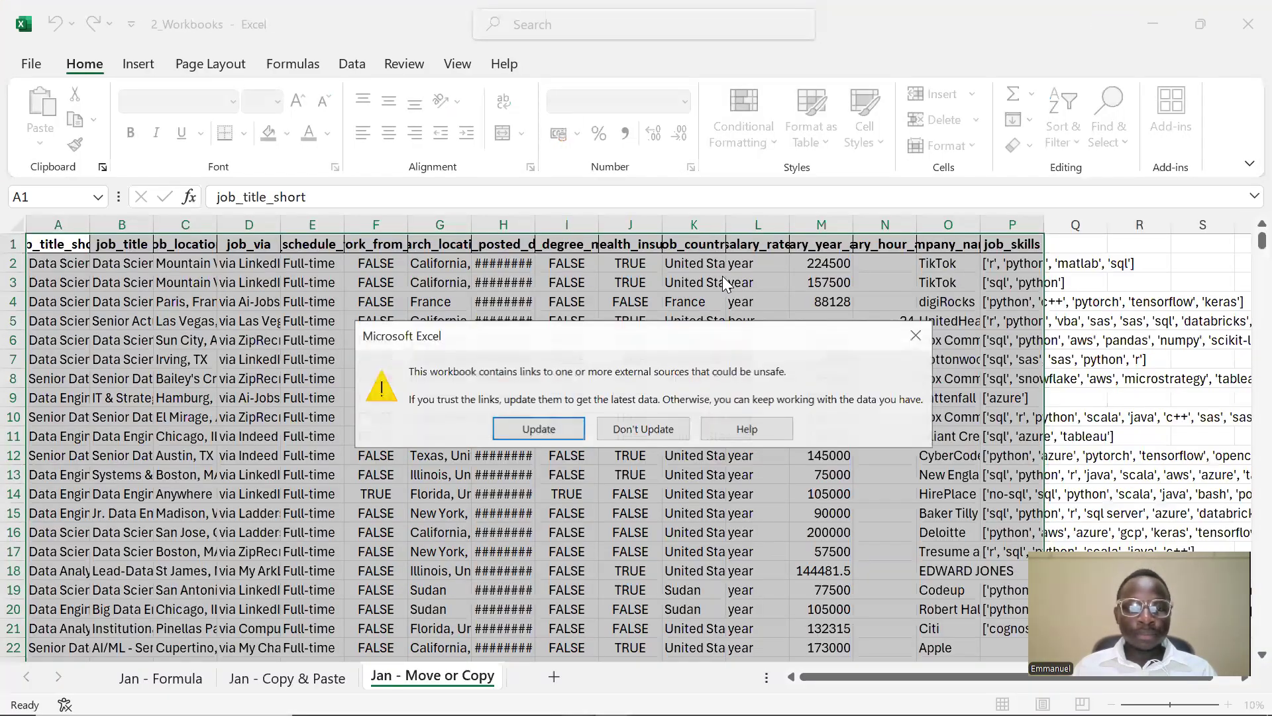
pyautogui.click(913, 338)
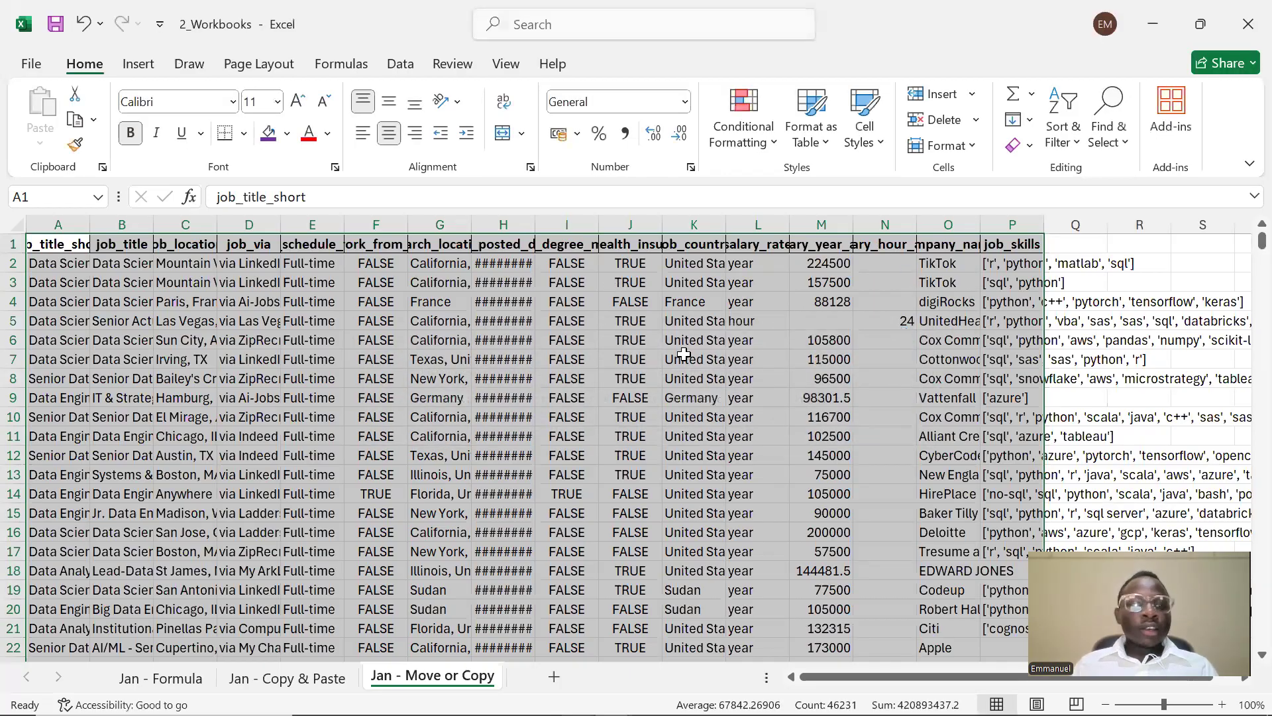
# - Review the Sort & Filter and Find & Select options for a cell in the job data
pyautogui.click(570, 342)
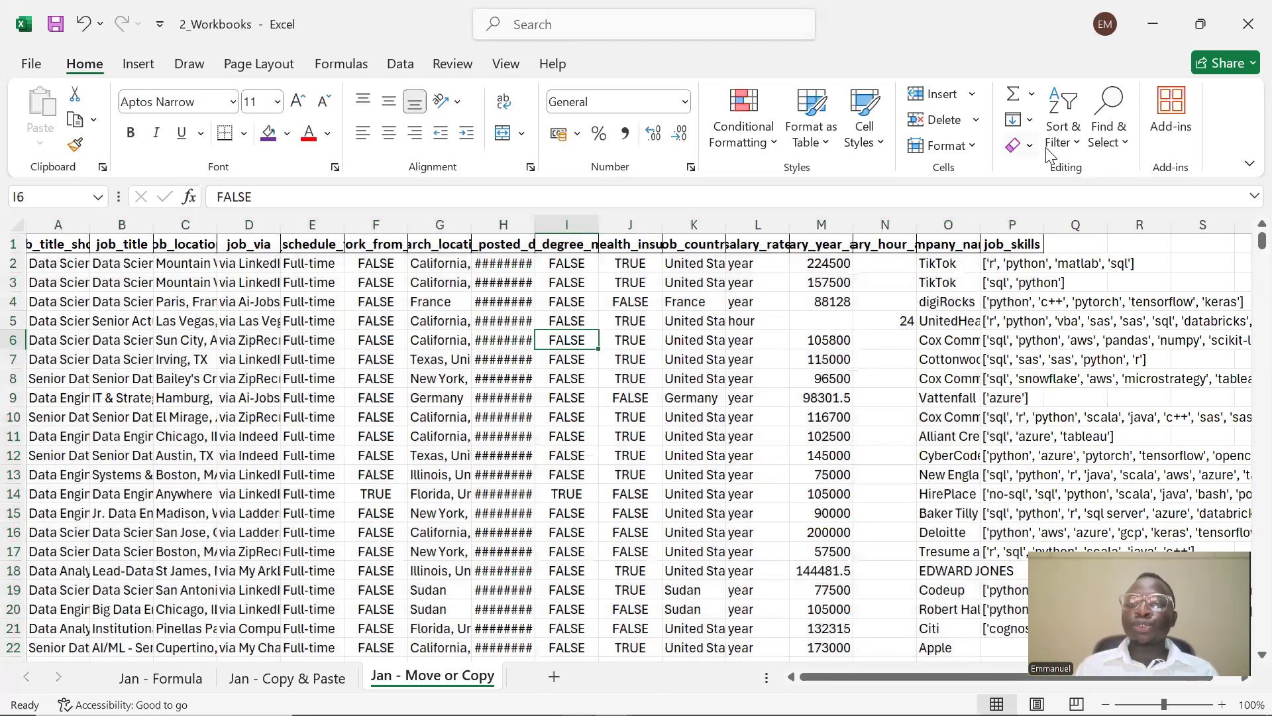
pyautogui.click(1071, 150)
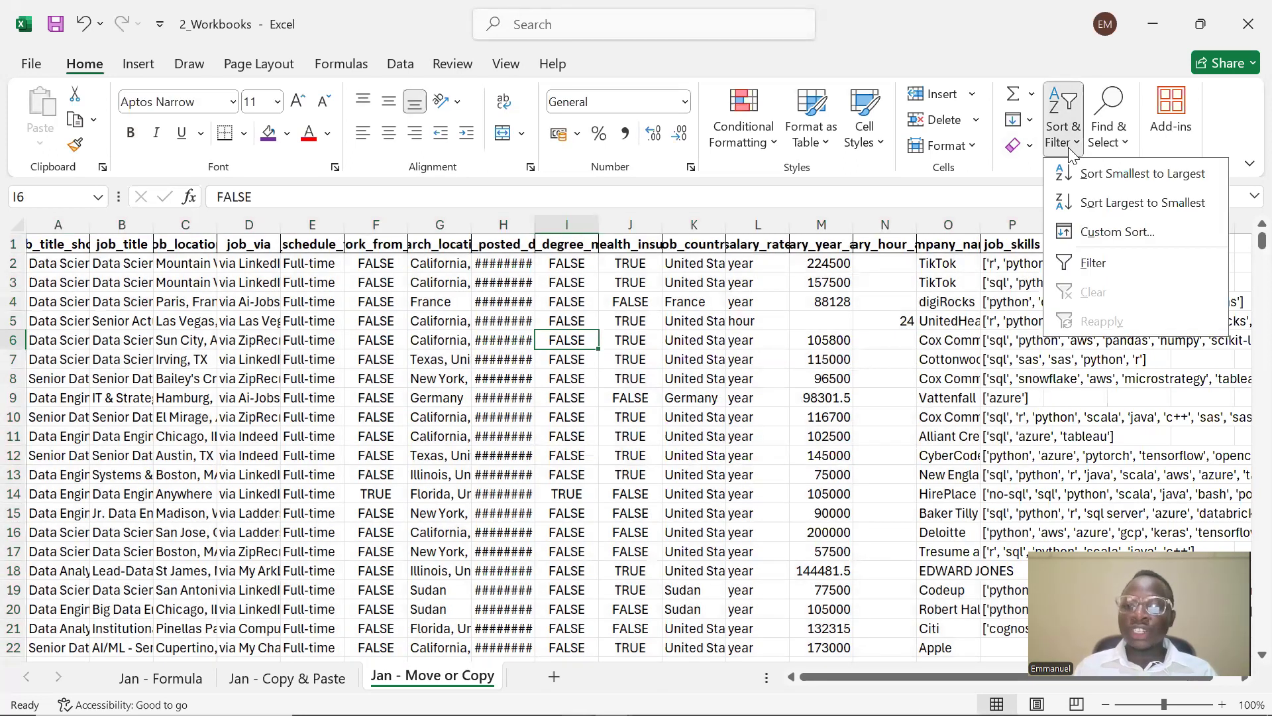
pyautogui.click(1117, 144)
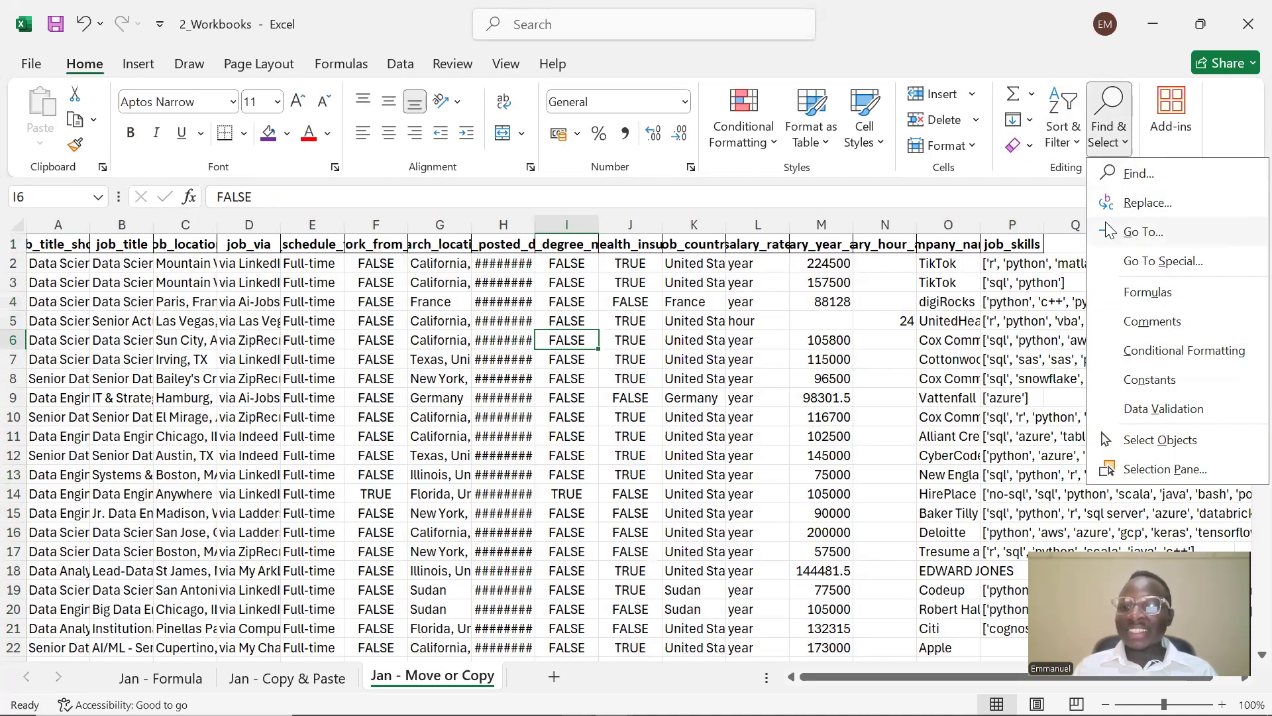
# - Highlight the header row A1:P1 and the data block A1:G10 to examine the table's layout
pyautogui.click(70, 245)
pyautogui.moveTo(65, 244); pyautogui.dragTo(1034, 242)
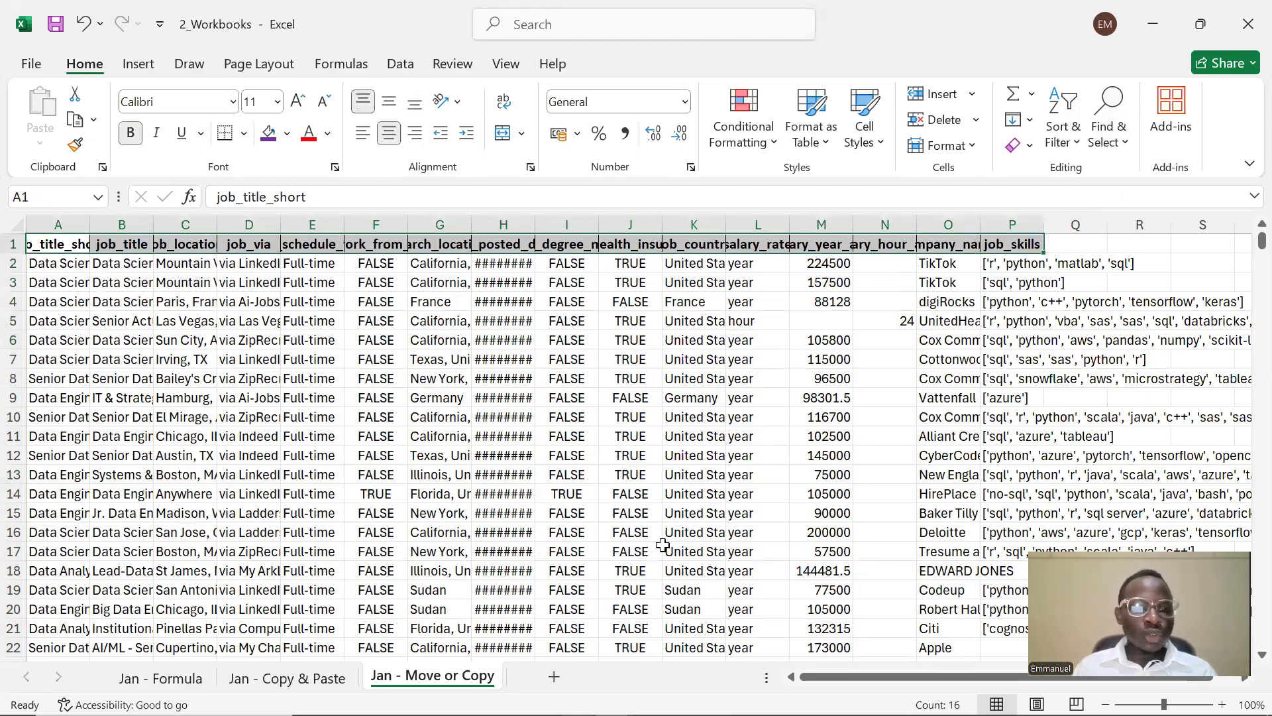
pyautogui.click(412, 414)
pyautogui.moveTo(385, 409); pyautogui.dragTo(7, 239)
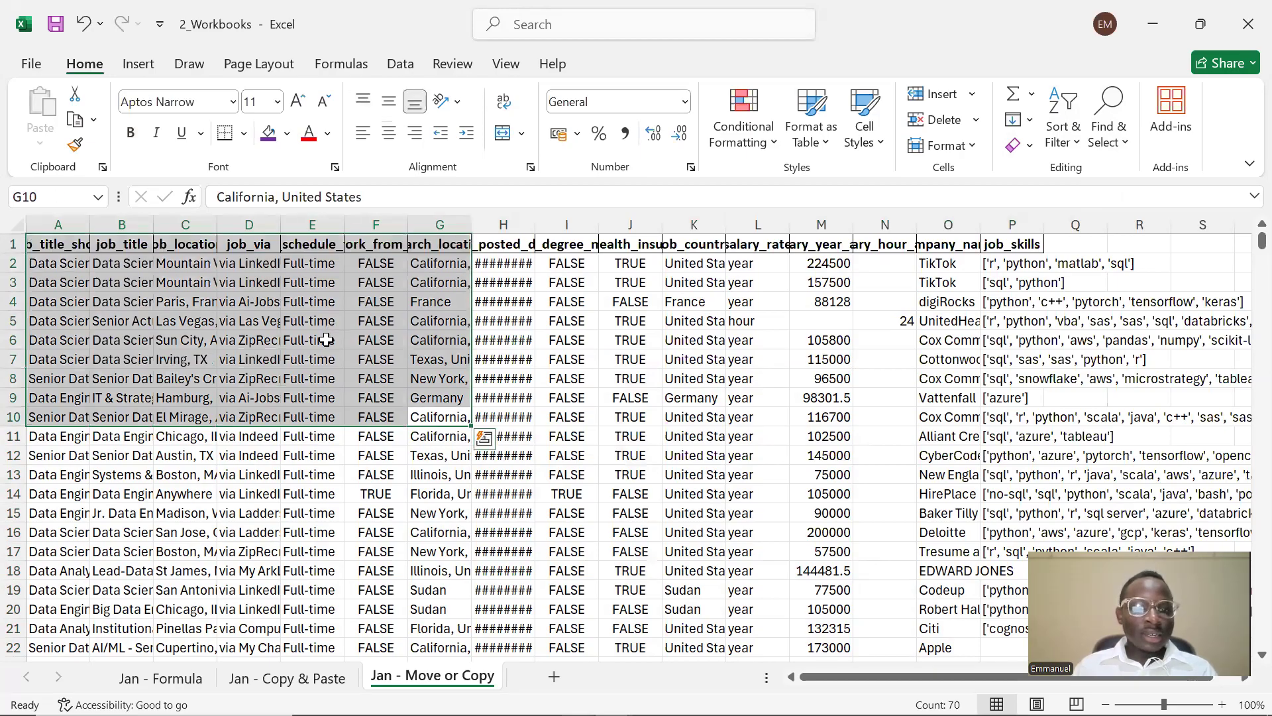
pyautogui.click(327, 340)
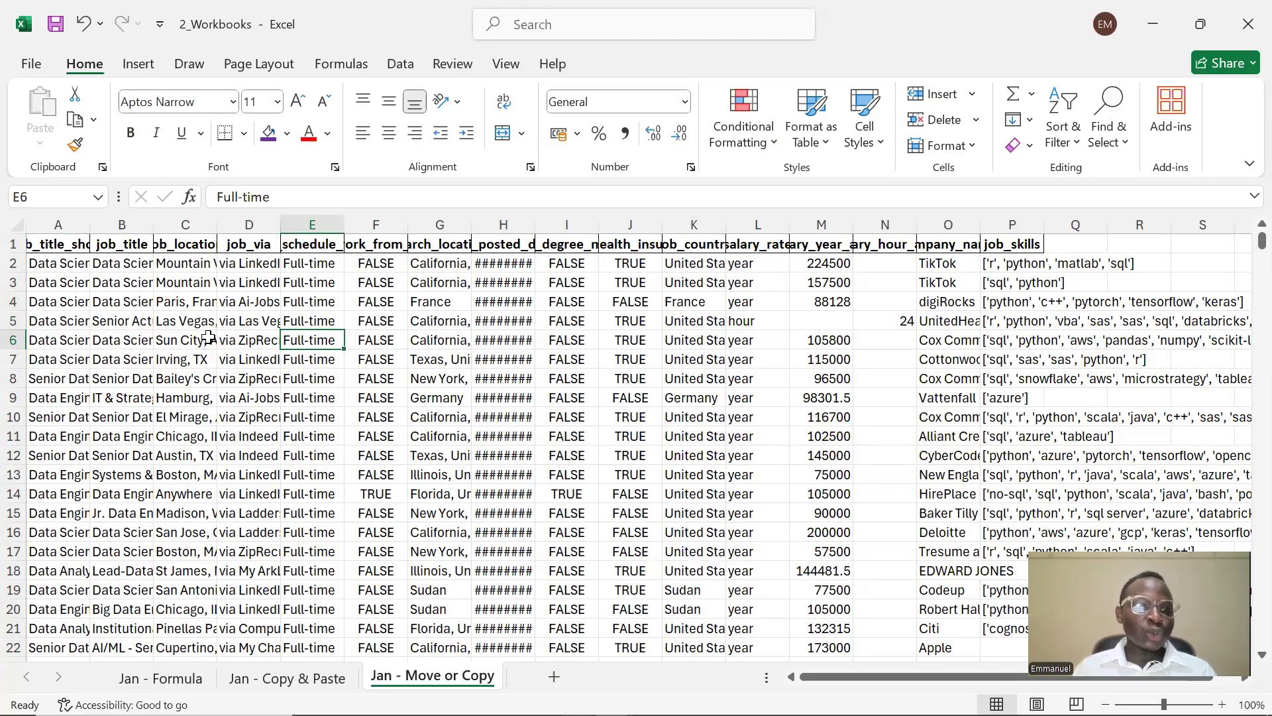
# - Turn on filtering for the header row A1:P1 of the Jan - Move or Copy sheet
pyautogui.moveTo(41, 247); pyautogui.dragTo(1039, 243)
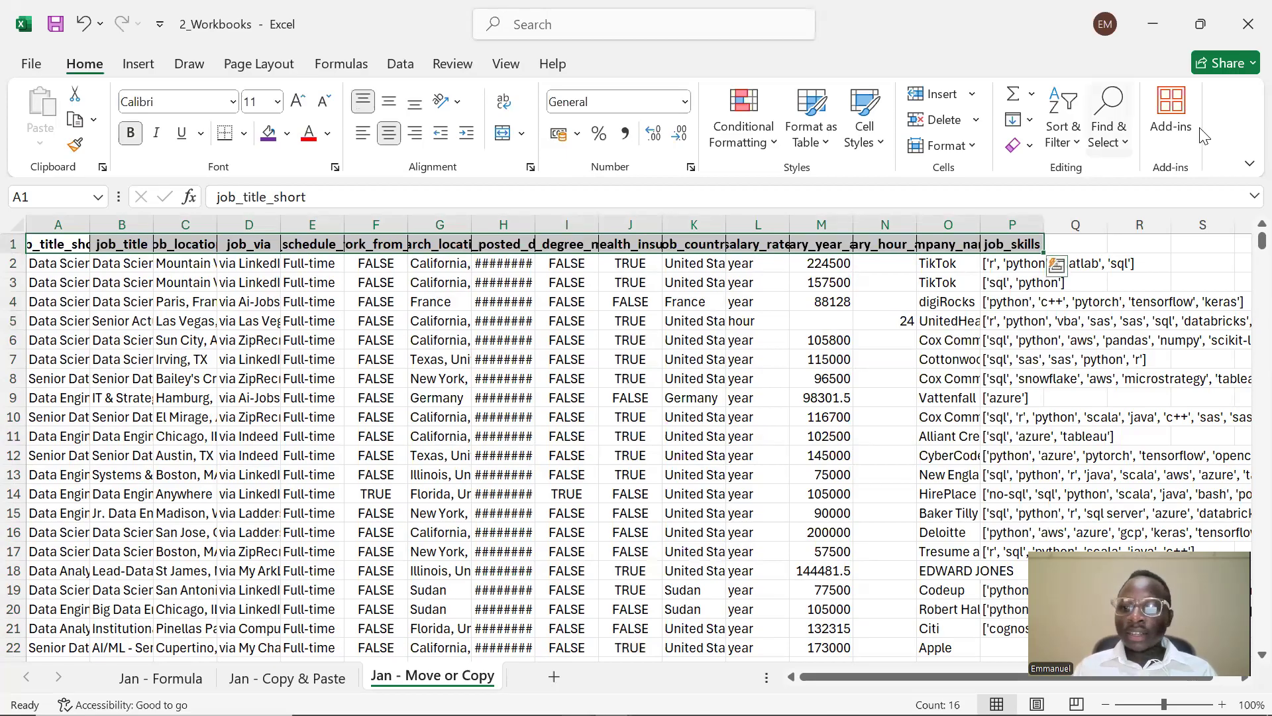
pyautogui.click(1065, 132)
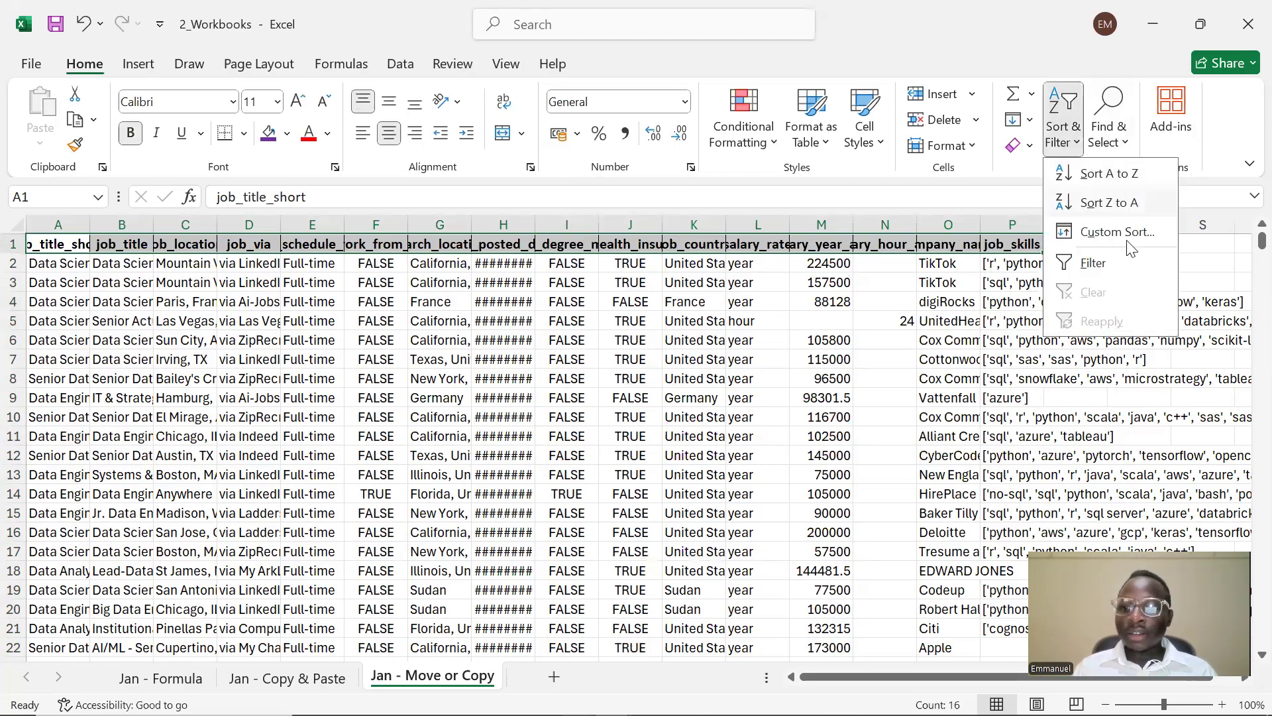
pyautogui.click(1094, 263)
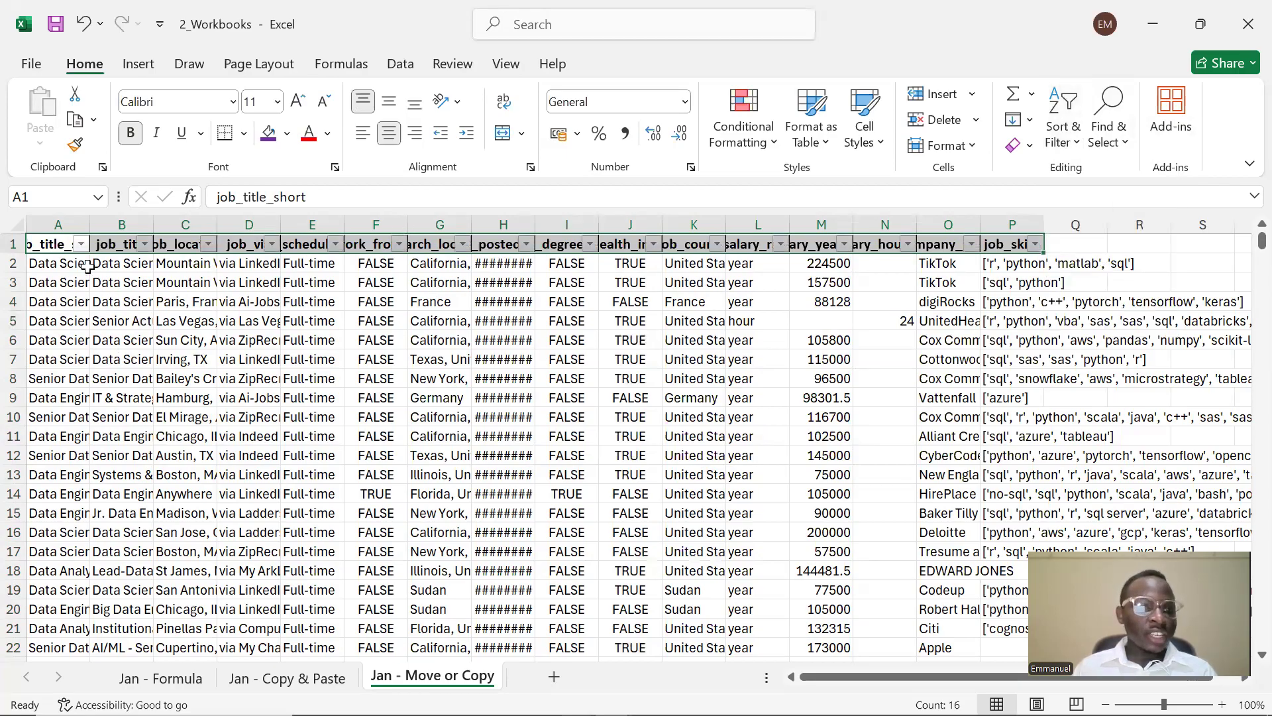
# - Open the job_title_short column's filter and look through its list of job titles
pyautogui.click(77, 245)
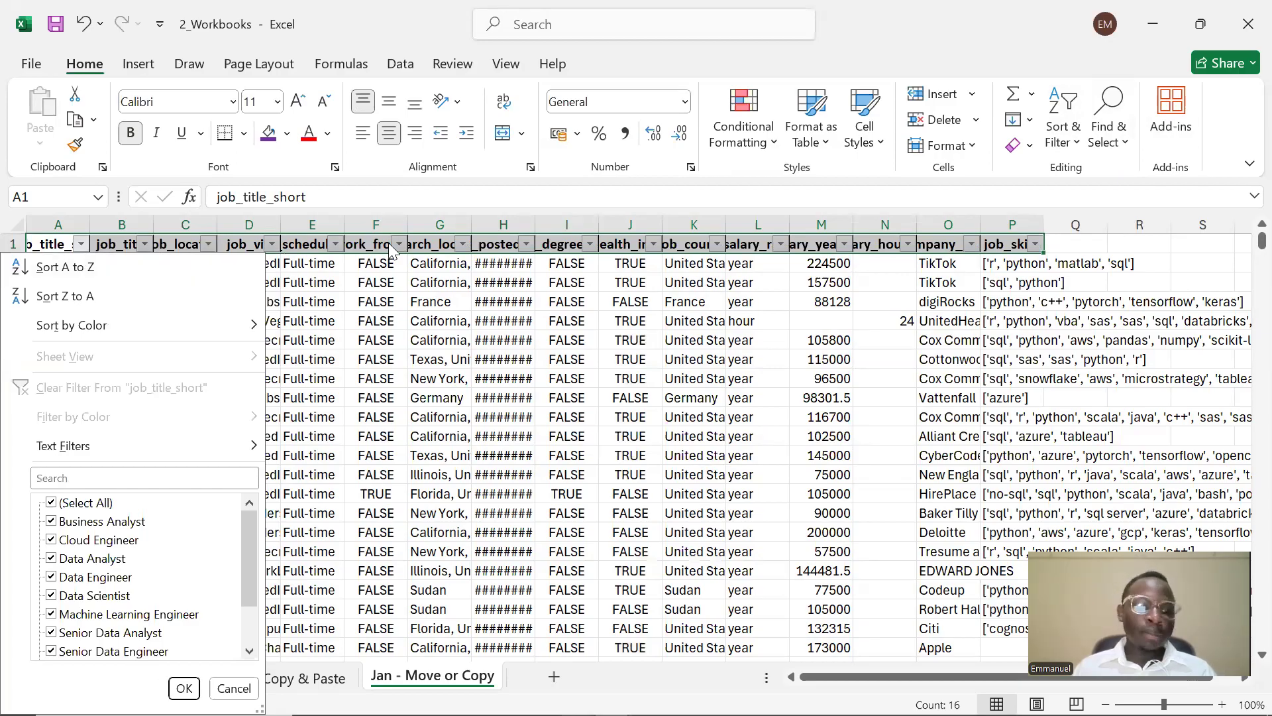
pyautogui.moveTo(245, 535)
pyautogui.mouseDown()
pyautogui.moveTo(247, 563)
pyautogui.moveTo(262, 545)
pyautogui.mouseUp()
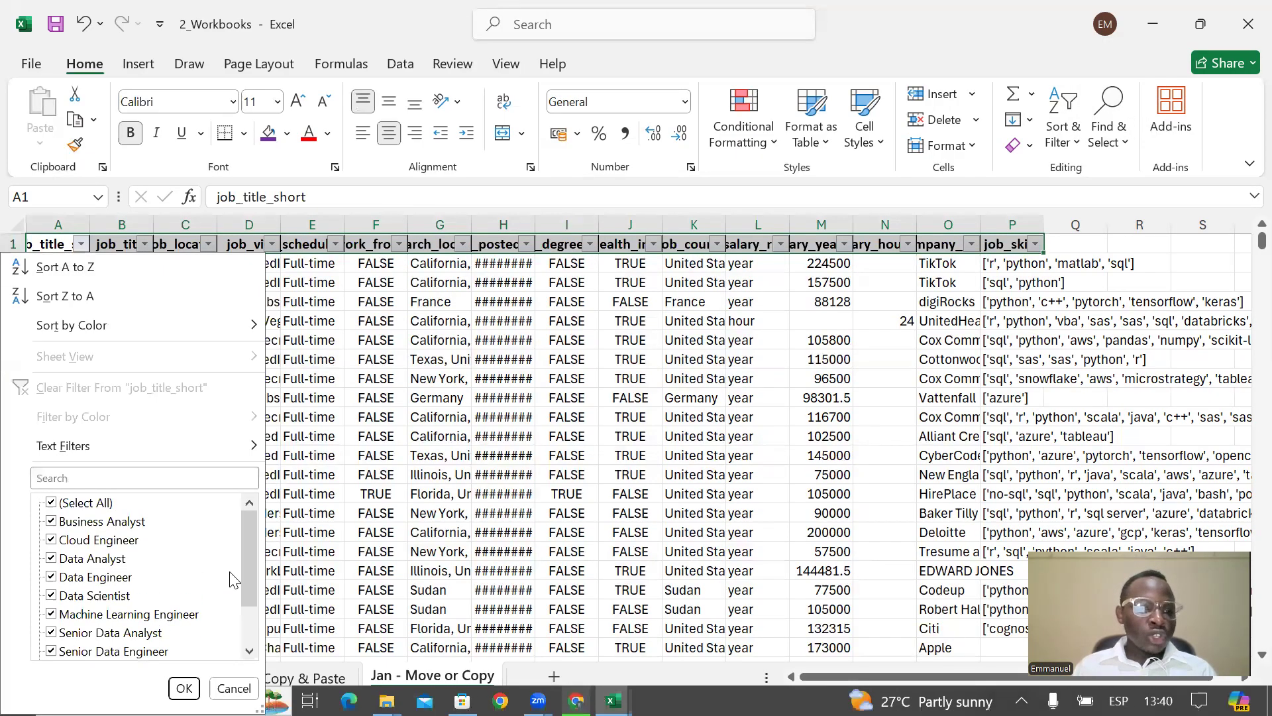
pyautogui.moveTo(249, 567)
pyautogui.mouseDown()
pyautogui.moveTo(239, 575)
pyautogui.moveTo(238, 563)
pyautogui.mouseUp()
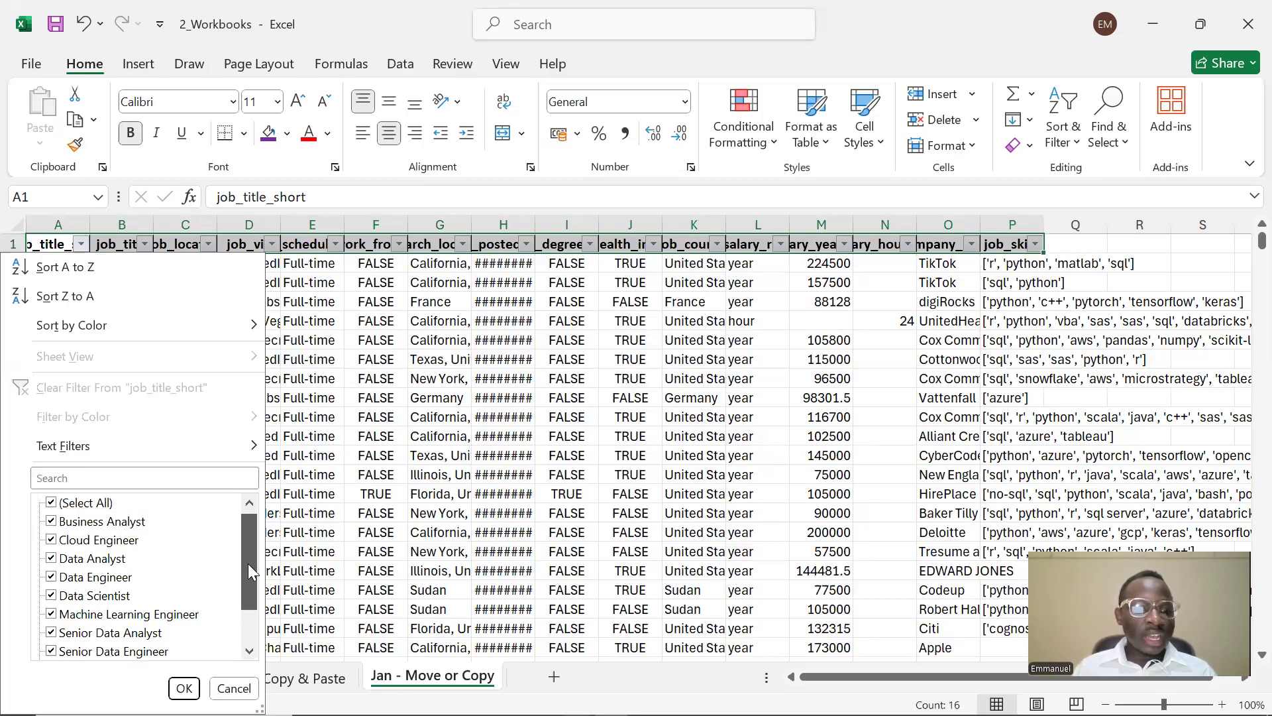
pyautogui.moveTo(249, 564); pyautogui.dragTo(250, 566)
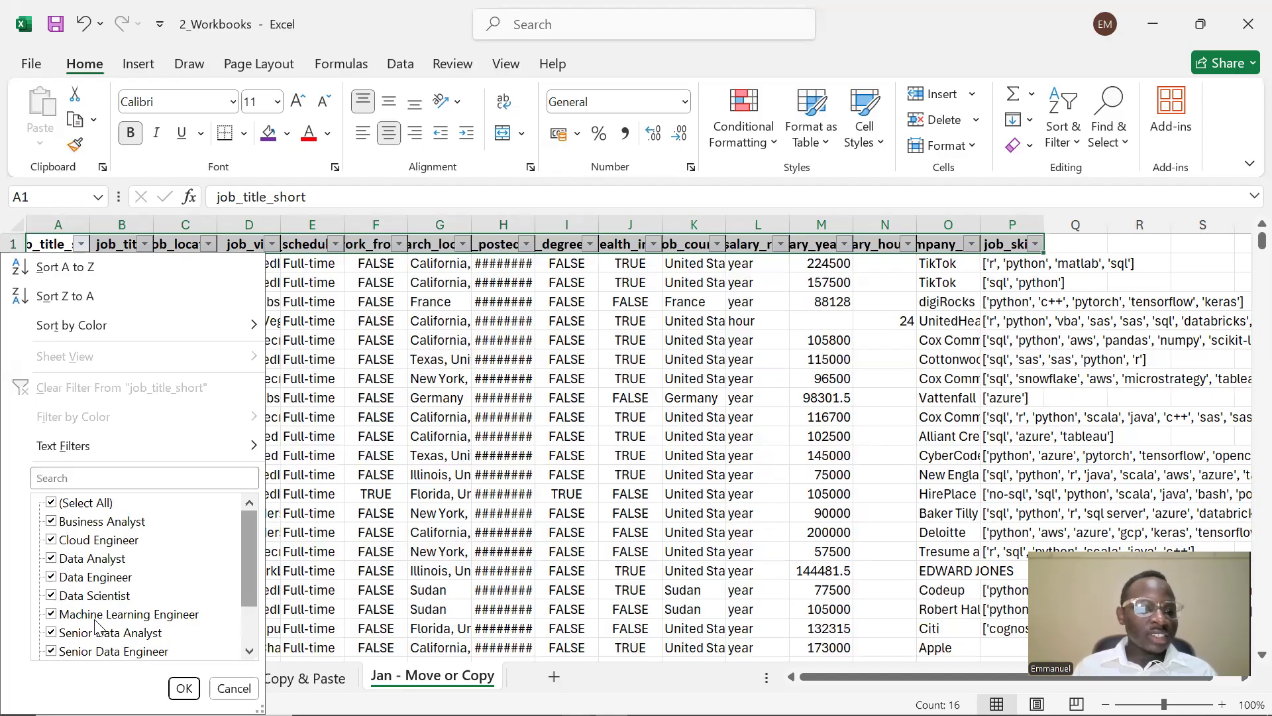
pyautogui.scroll(-1, 159, 626)
pyautogui.scroll(1, 161, 629)
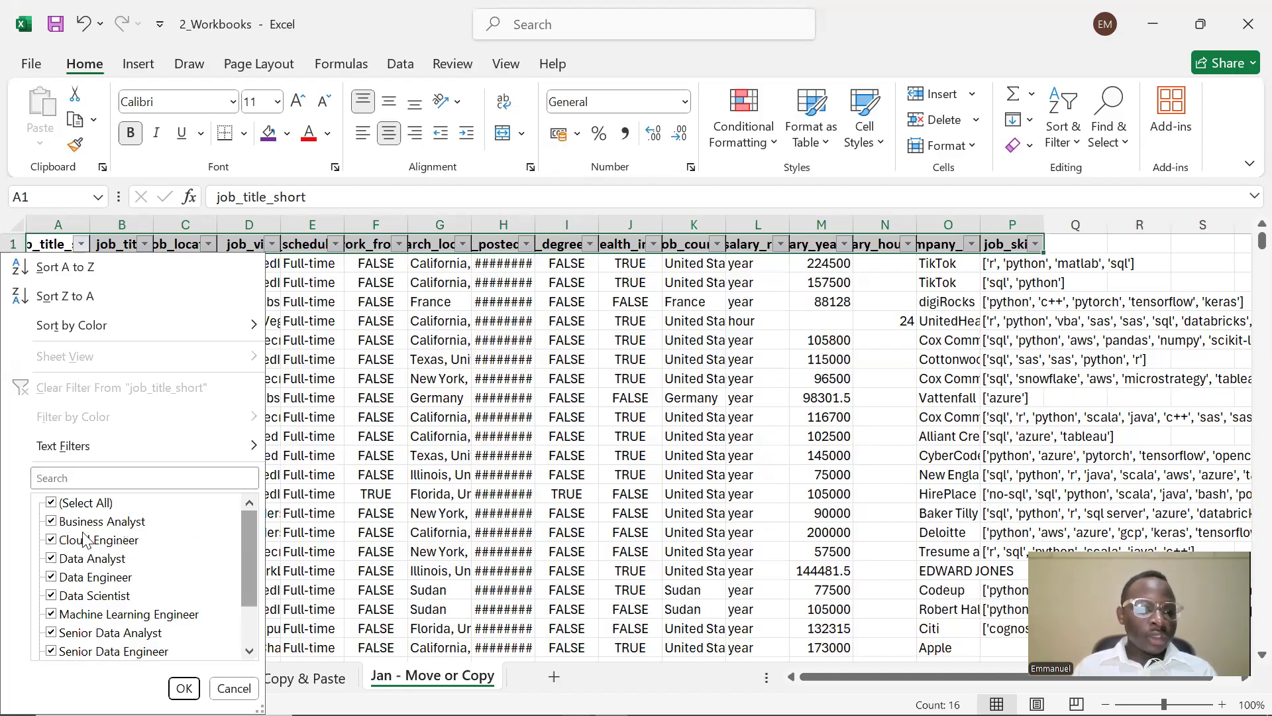
# - Clear the selection of all job titles and filter the job_title_short column to Data Analyst only
pyautogui.click(52, 504)
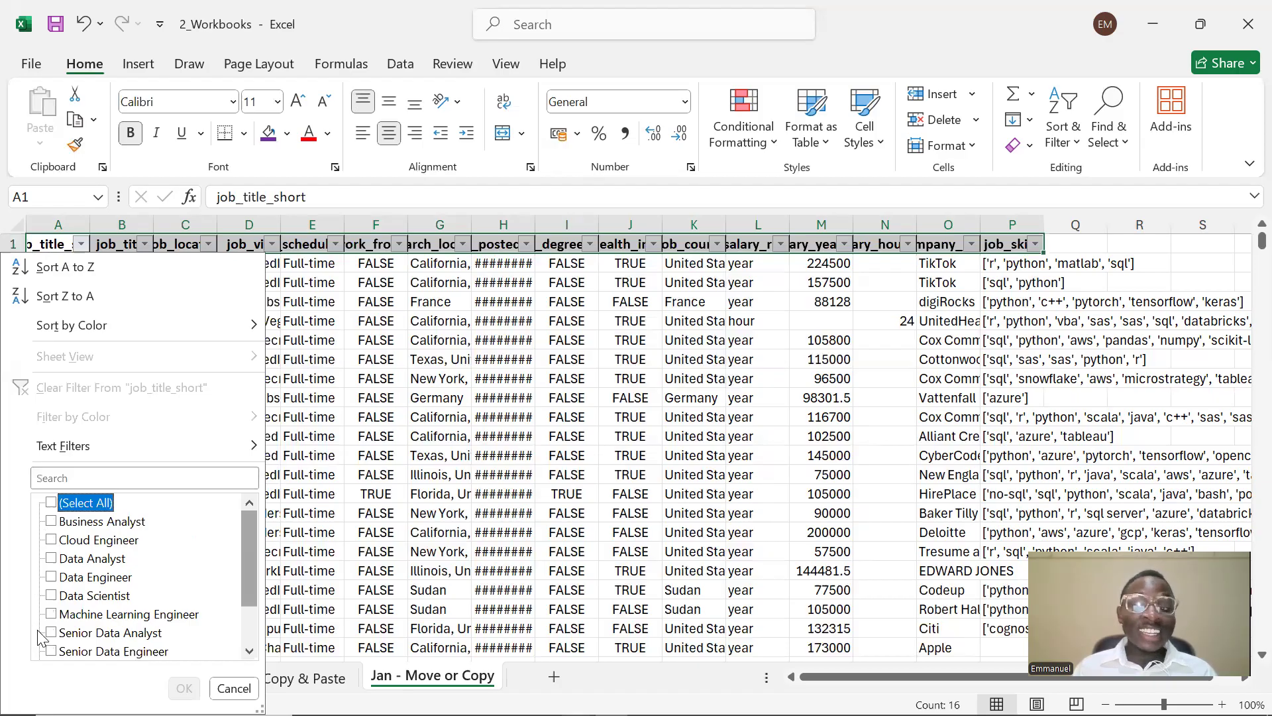
pyautogui.click(51, 504)
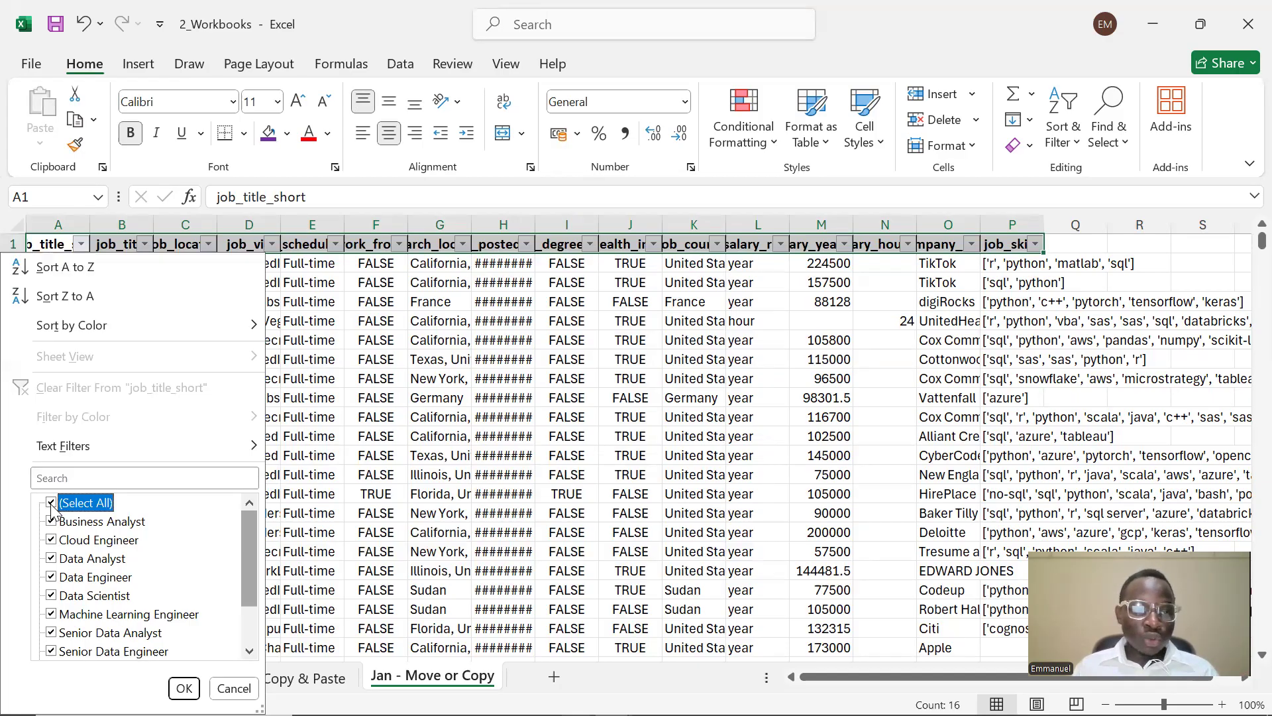
pyautogui.click(51, 504)
pyautogui.click(52, 504)
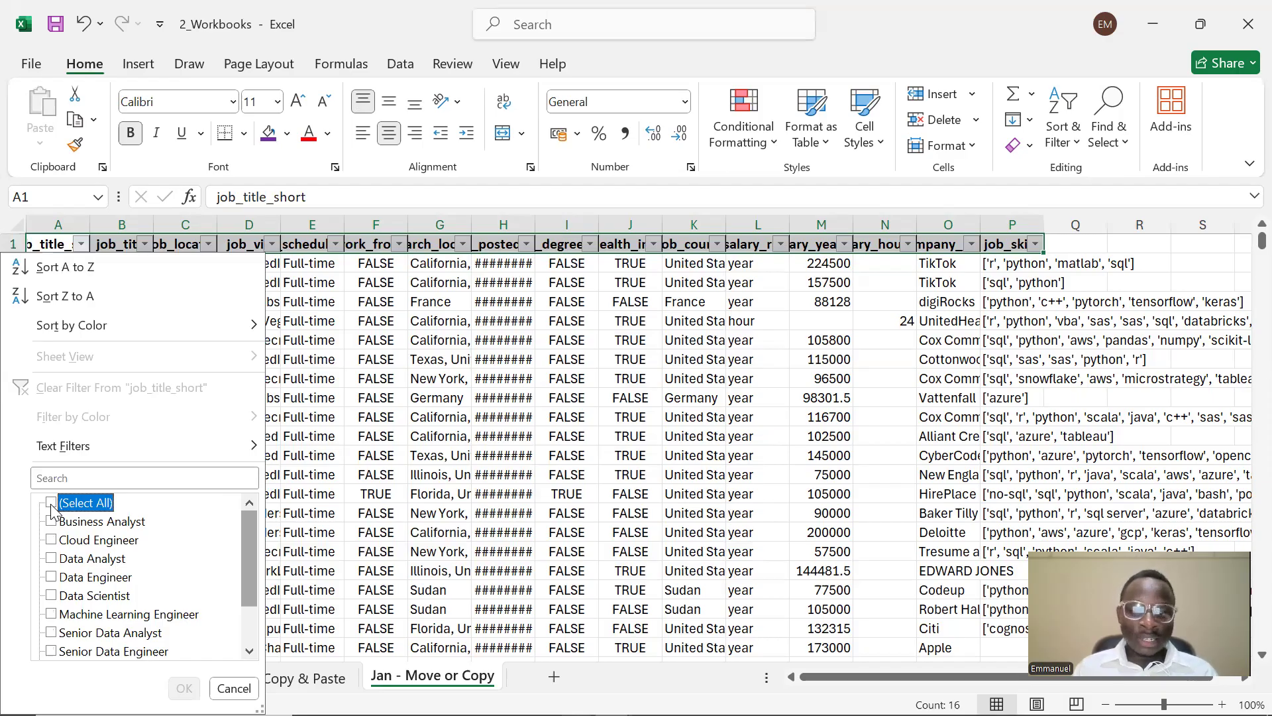
pyautogui.click(52, 504)
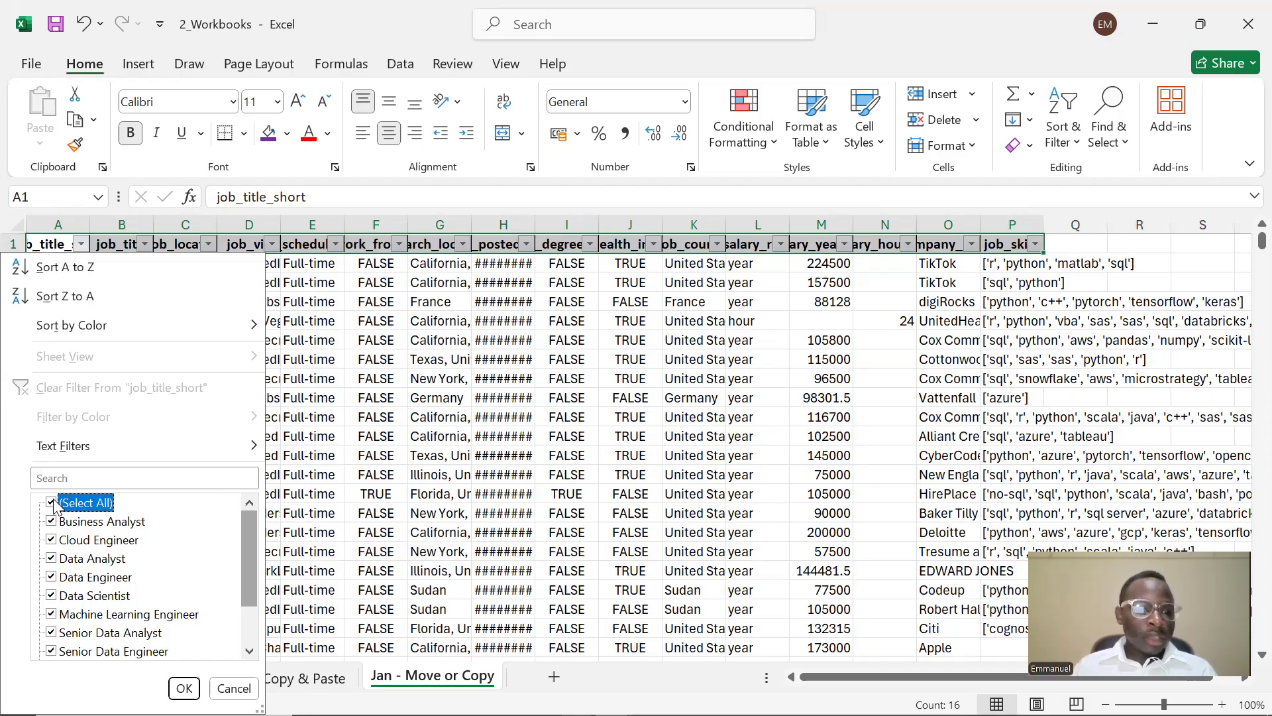
pyautogui.click(52, 503)
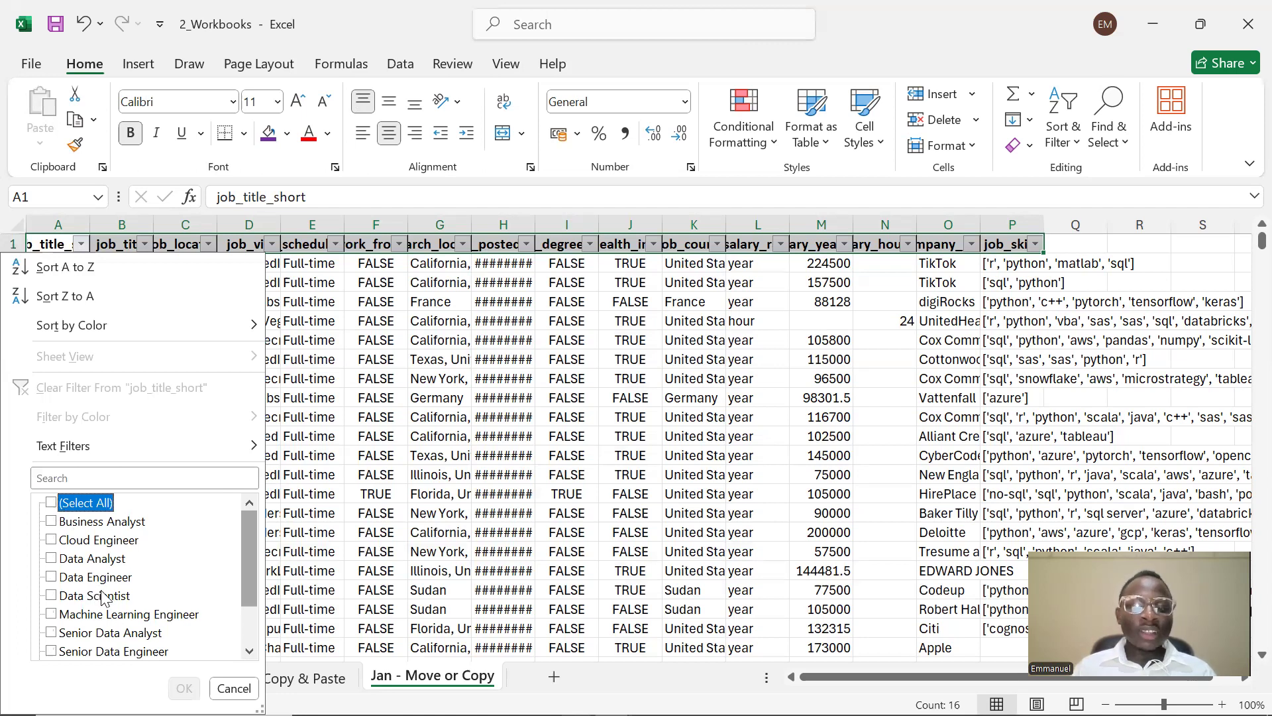
pyautogui.click(52, 558)
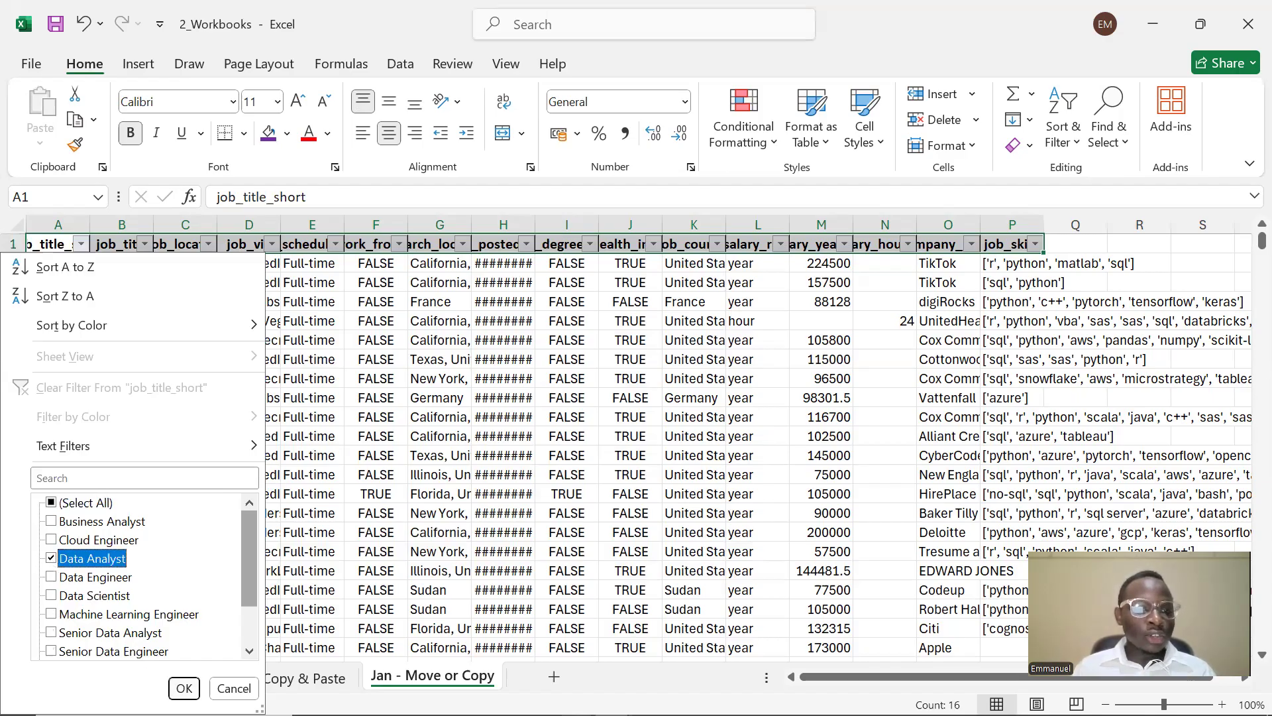
pyautogui.click(184, 688)
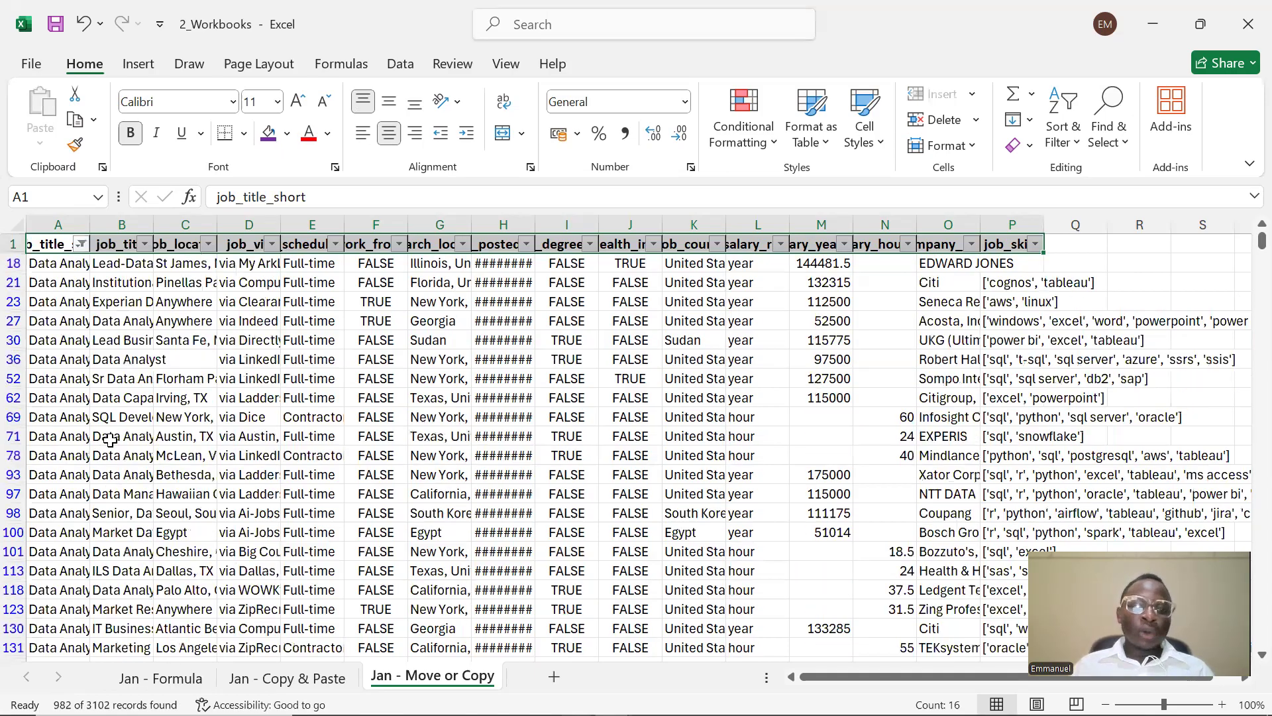
# - Check the full job_title_short values of the filtered rows in cells A18 and A52
pyautogui.click(51, 263)
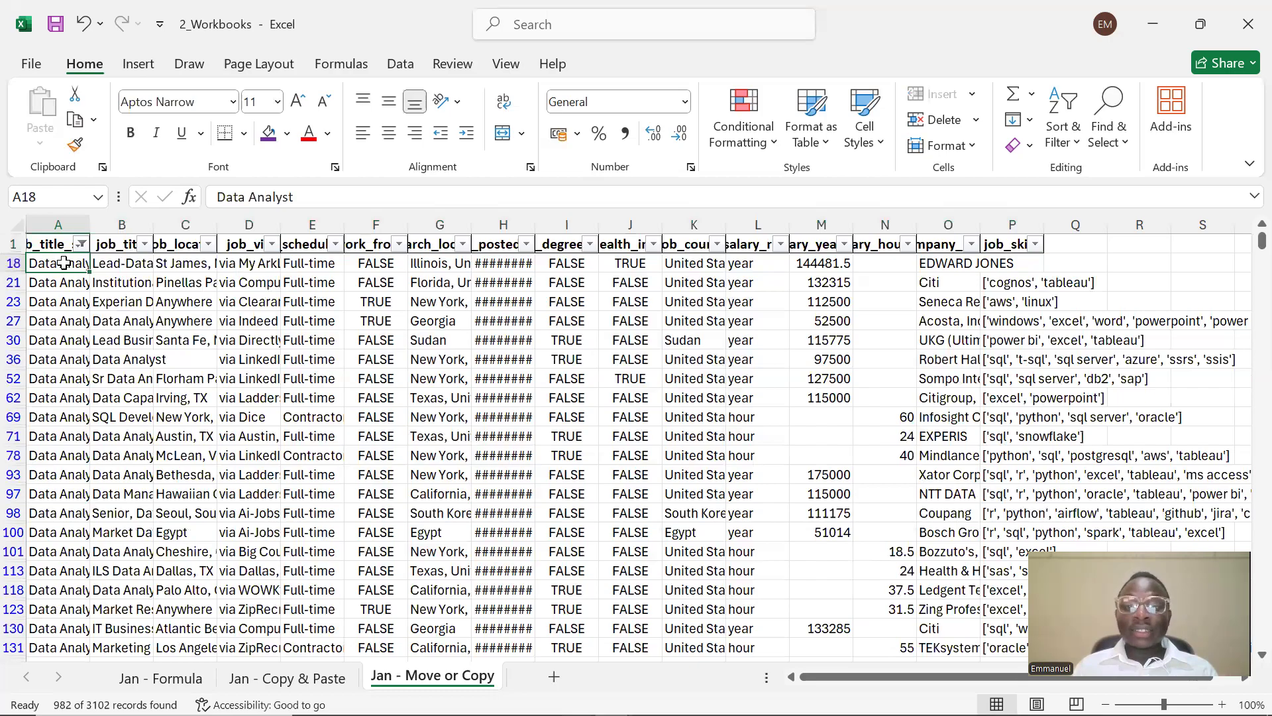
pyautogui.moveTo(63, 263); pyautogui.dragTo(96, 166)
pyautogui.click(81, 379)
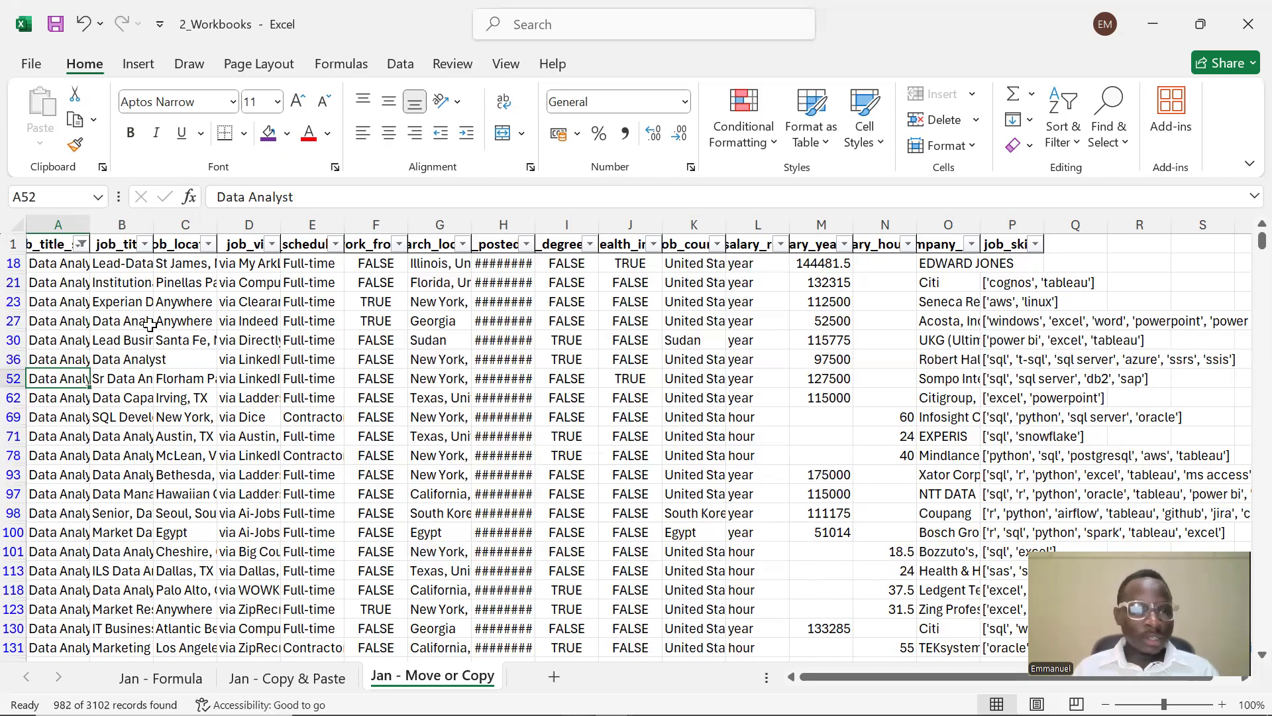
# - Filter the job_title column to 100% REMOTE Data Analyst only and select the remaining row's first four cells, A1926:D1926
pyautogui.click(145, 244)
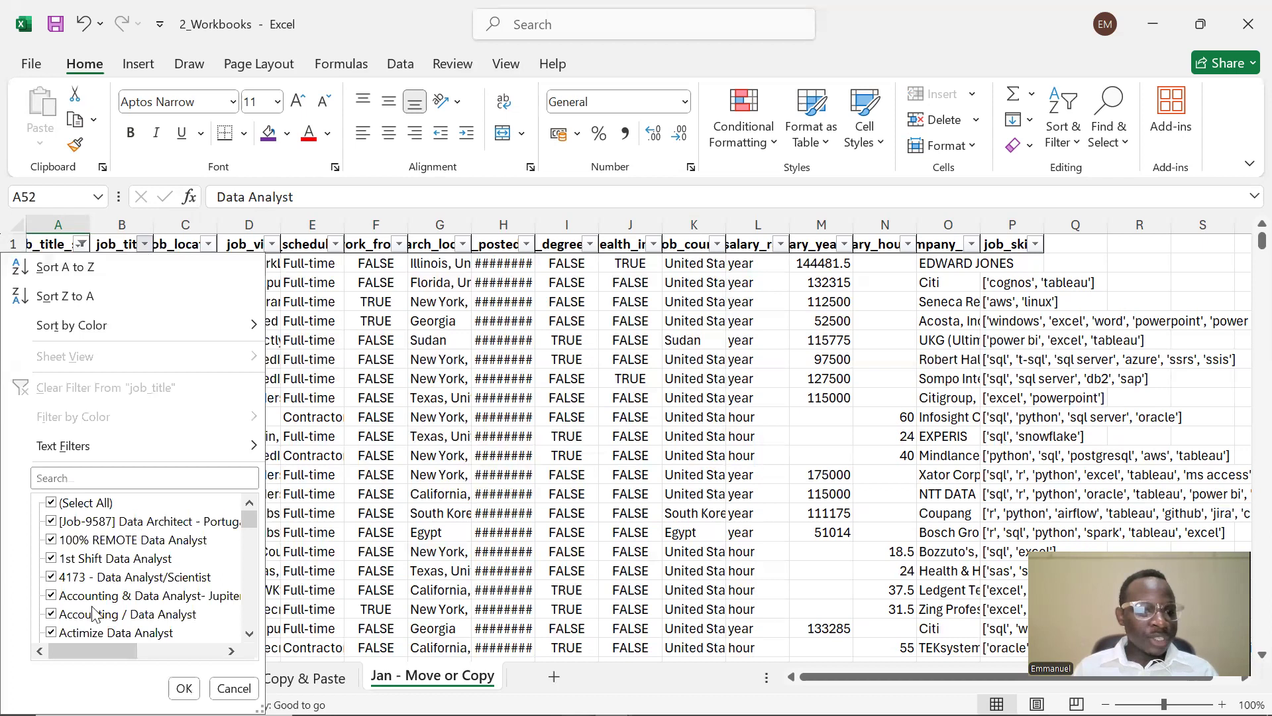
pyautogui.scroll(-1, 135, 613)
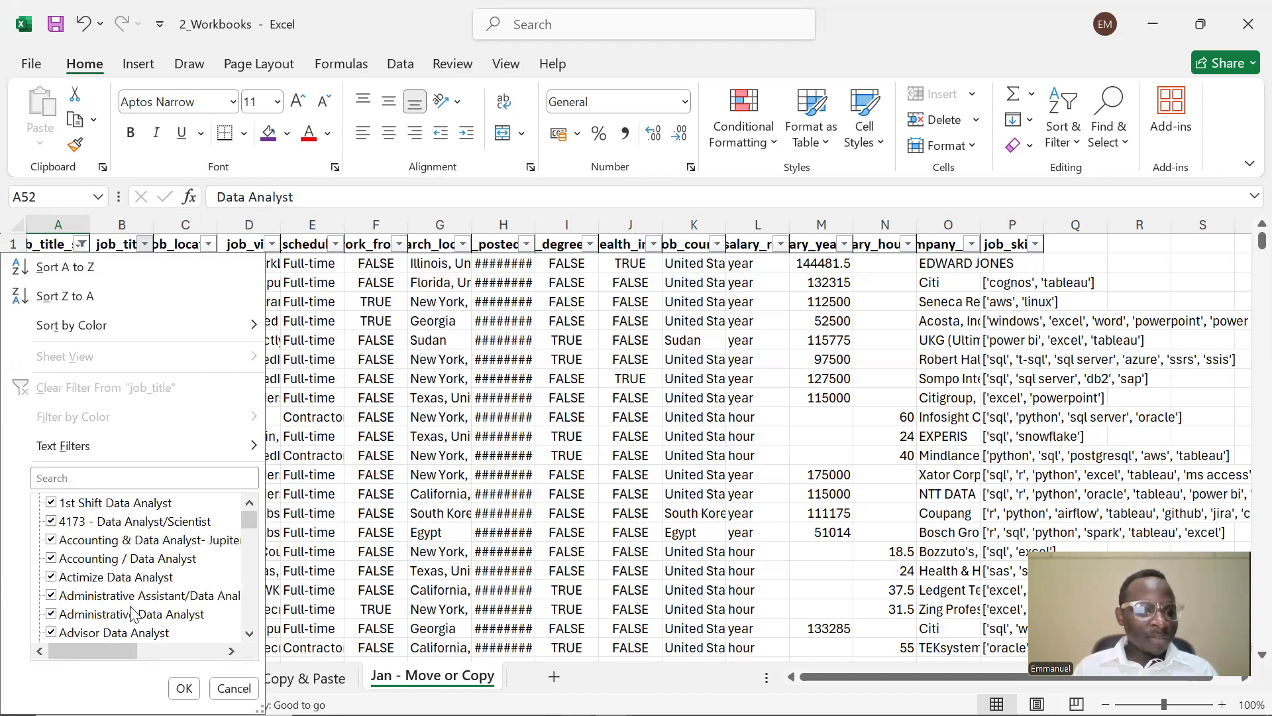
pyautogui.scroll(1, 133, 613)
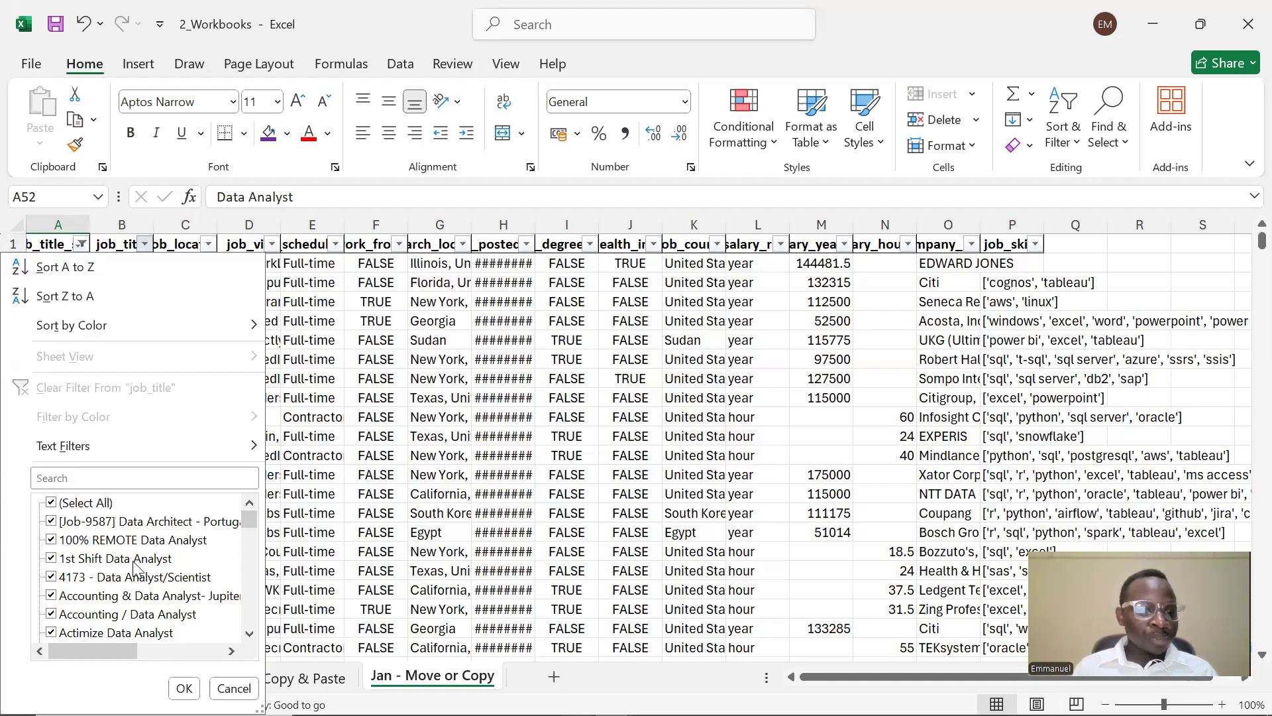
pyautogui.click(52, 503)
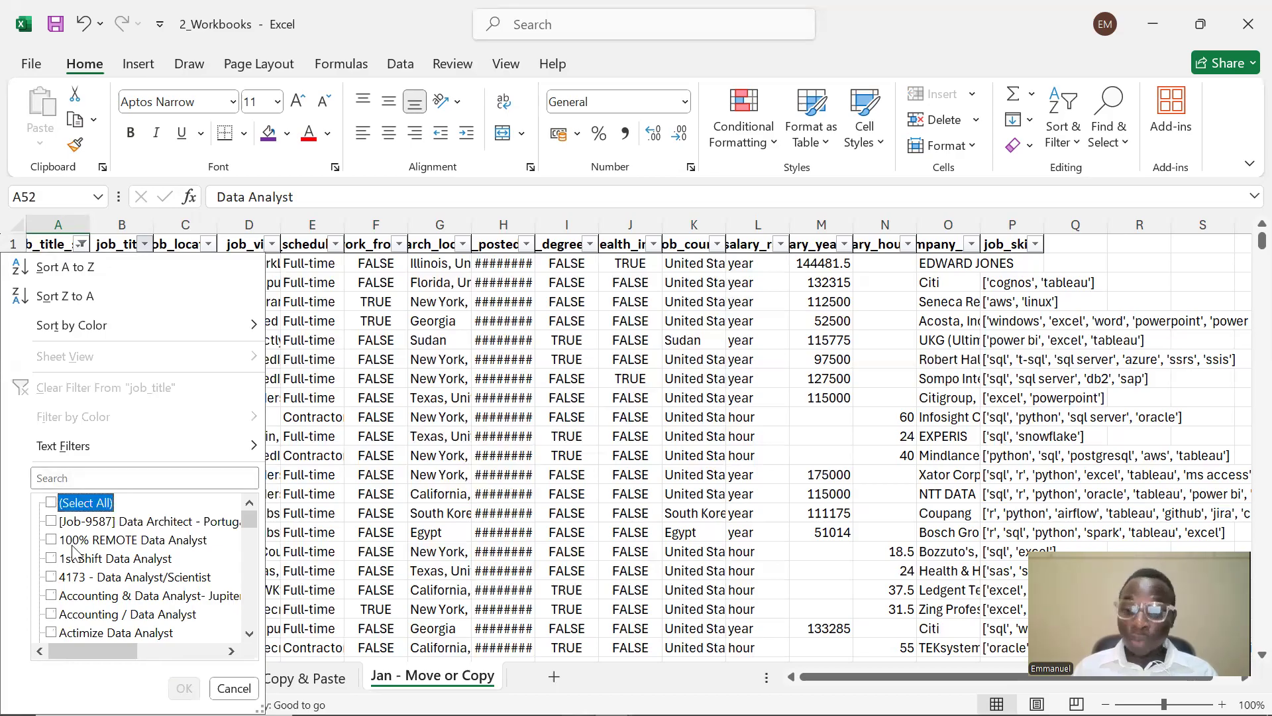
pyautogui.click(52, 540)
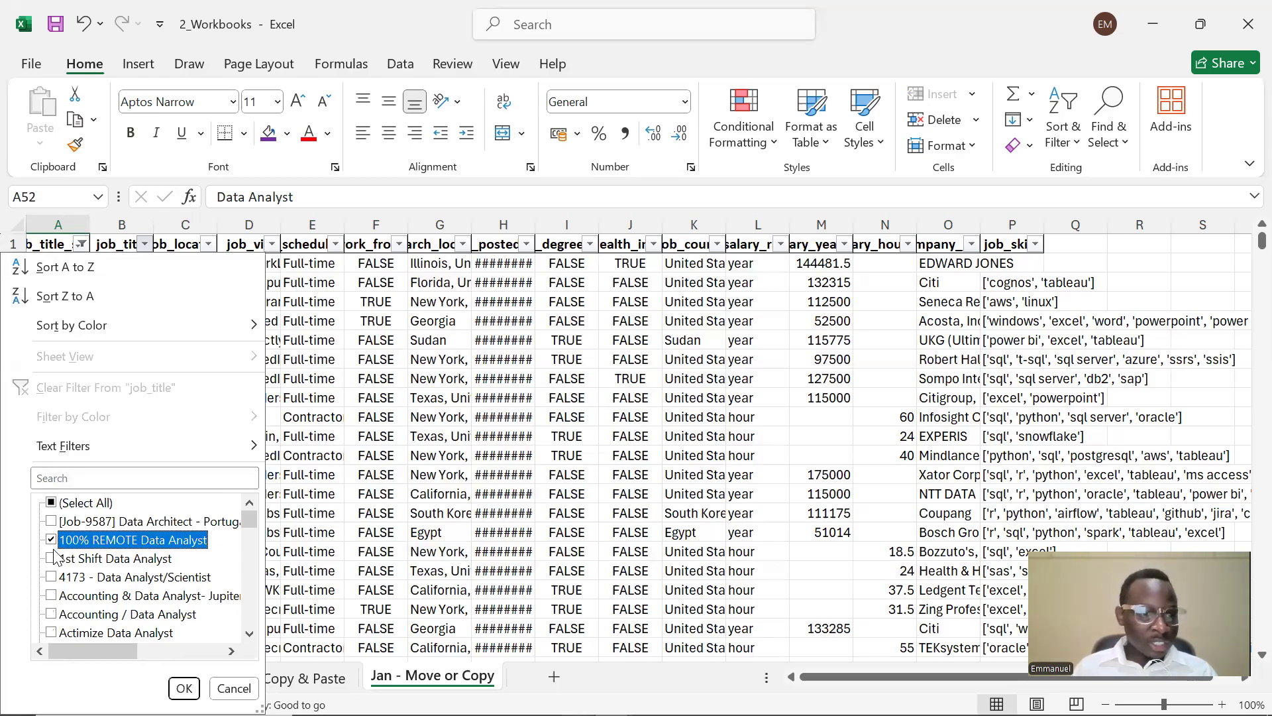
pyautogui.click(183, 688)
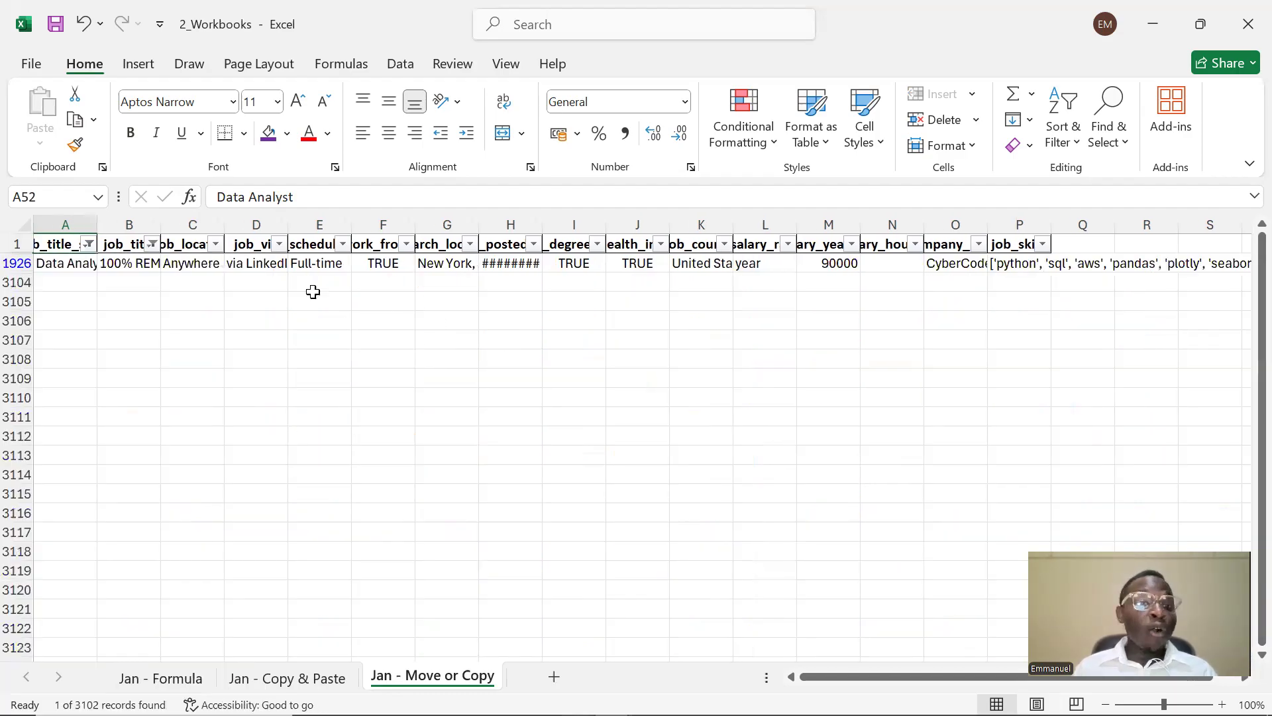
pyautogui.moveTo(53, 261); pyautogui.dragTo(227, 270)
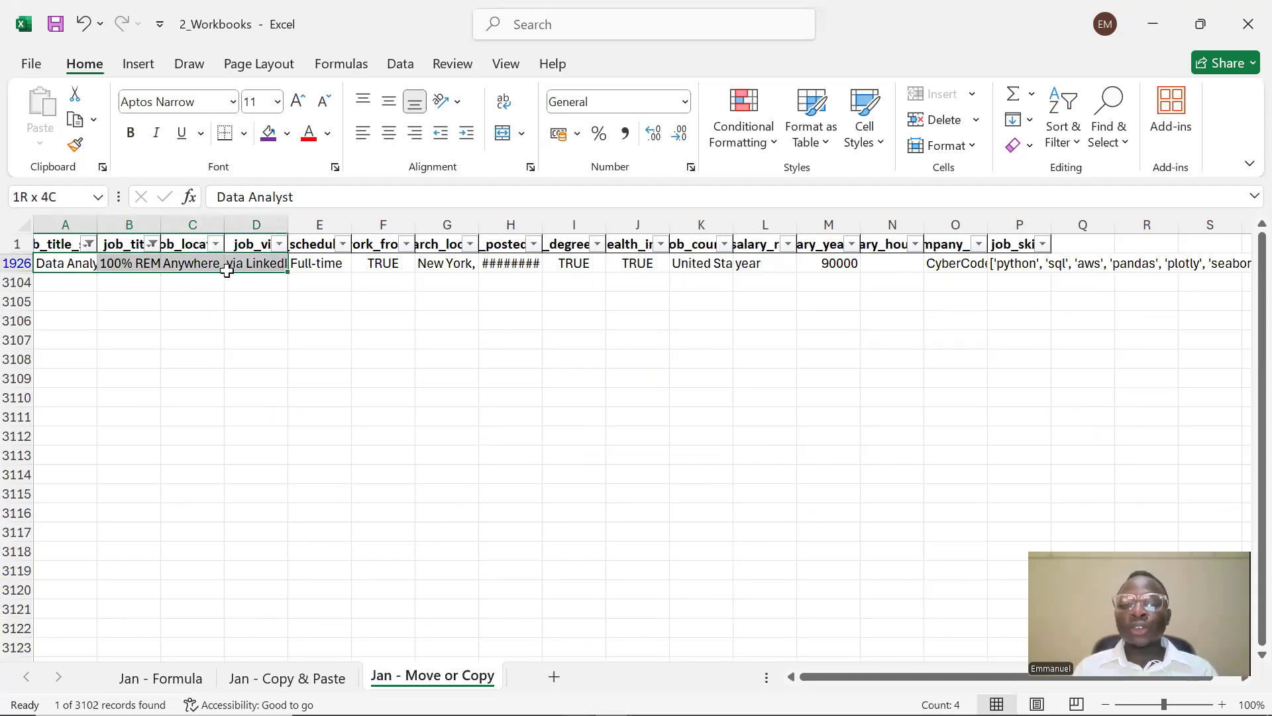
pyautogui.moveTo(226, 270); pyautogui.dragTo(227, 271)
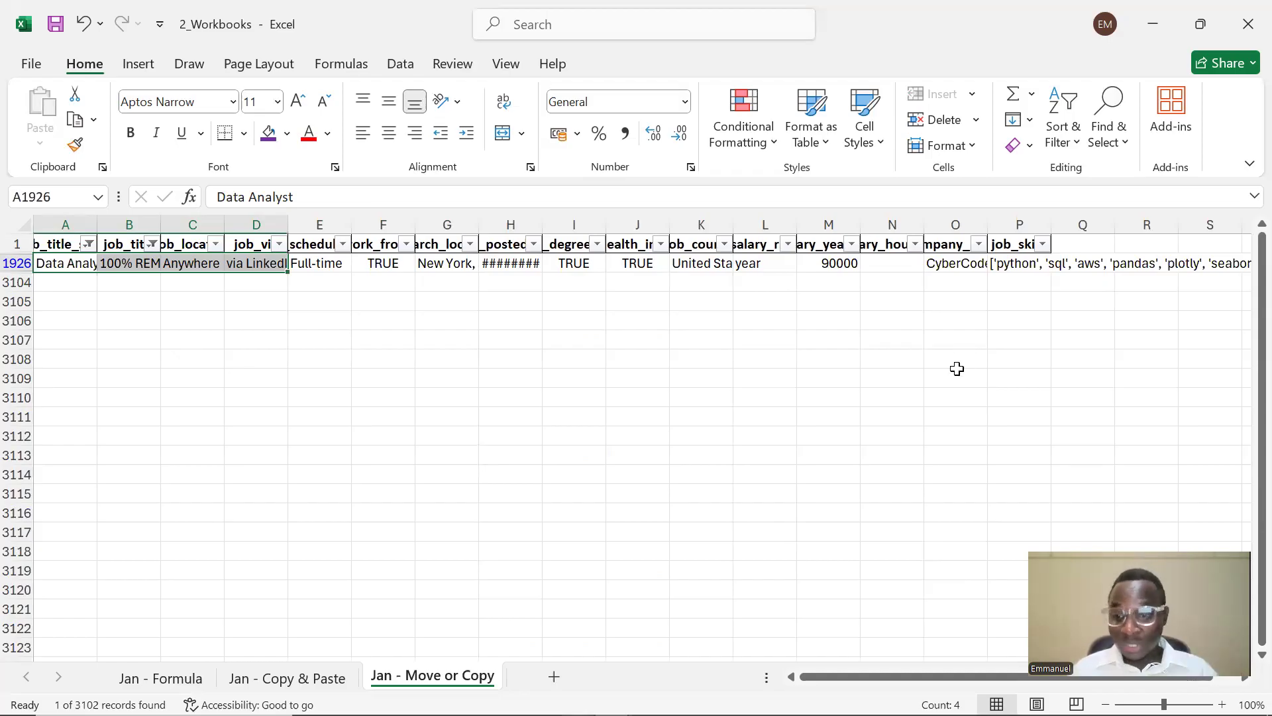
# - Clear all active column filters on the Jan - Move or Copy sheet while keeping the header filters on
pyautogui.click(1072, 150)
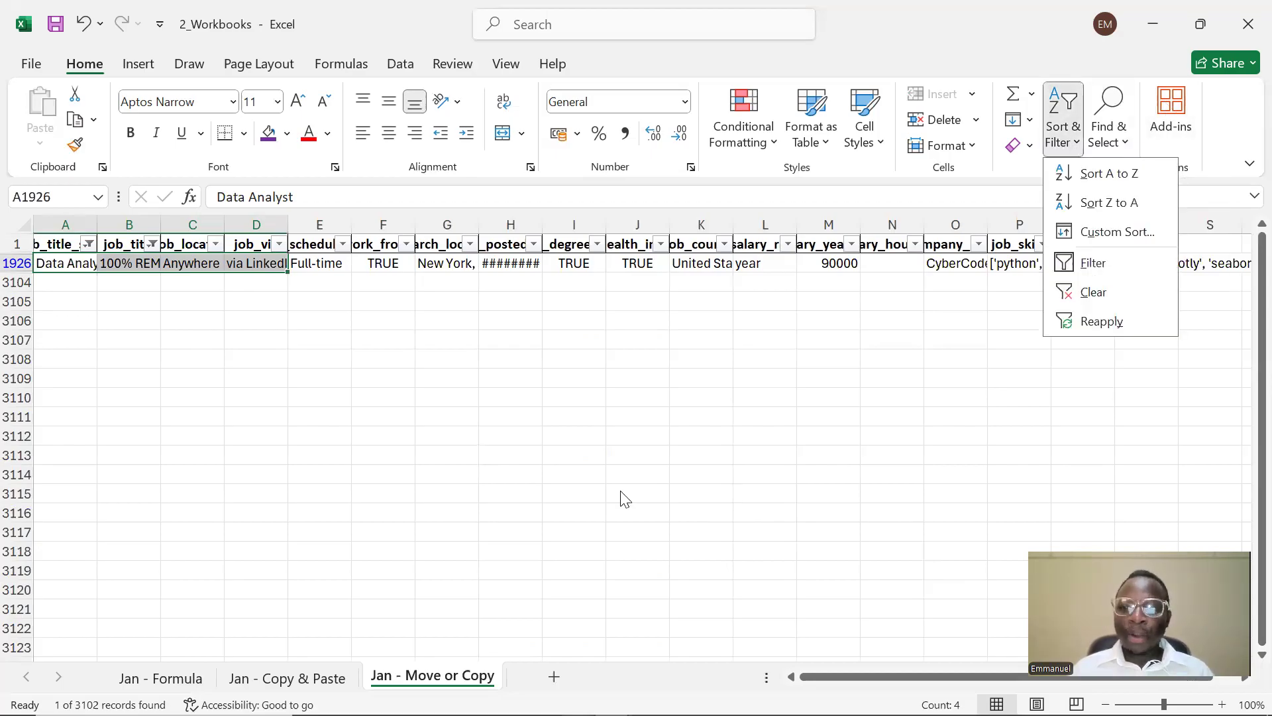
pyautogui.press('Escape')
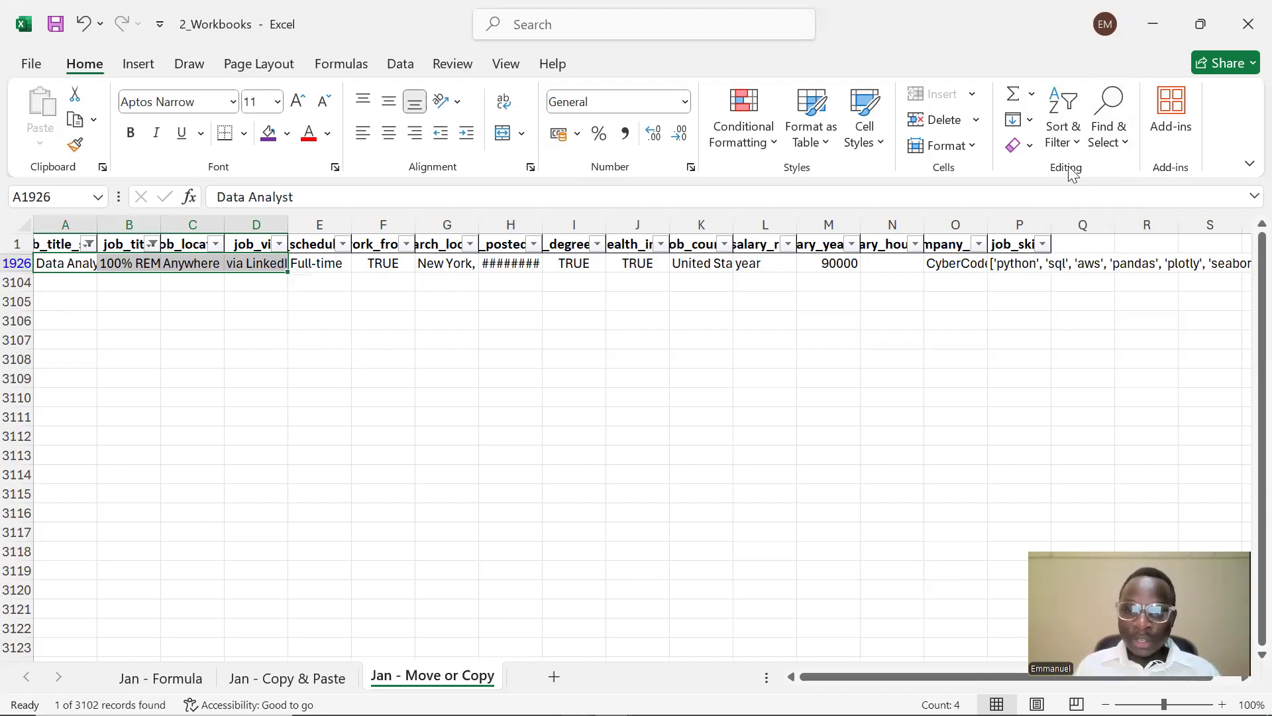
pyautogui.click(1066, 140)
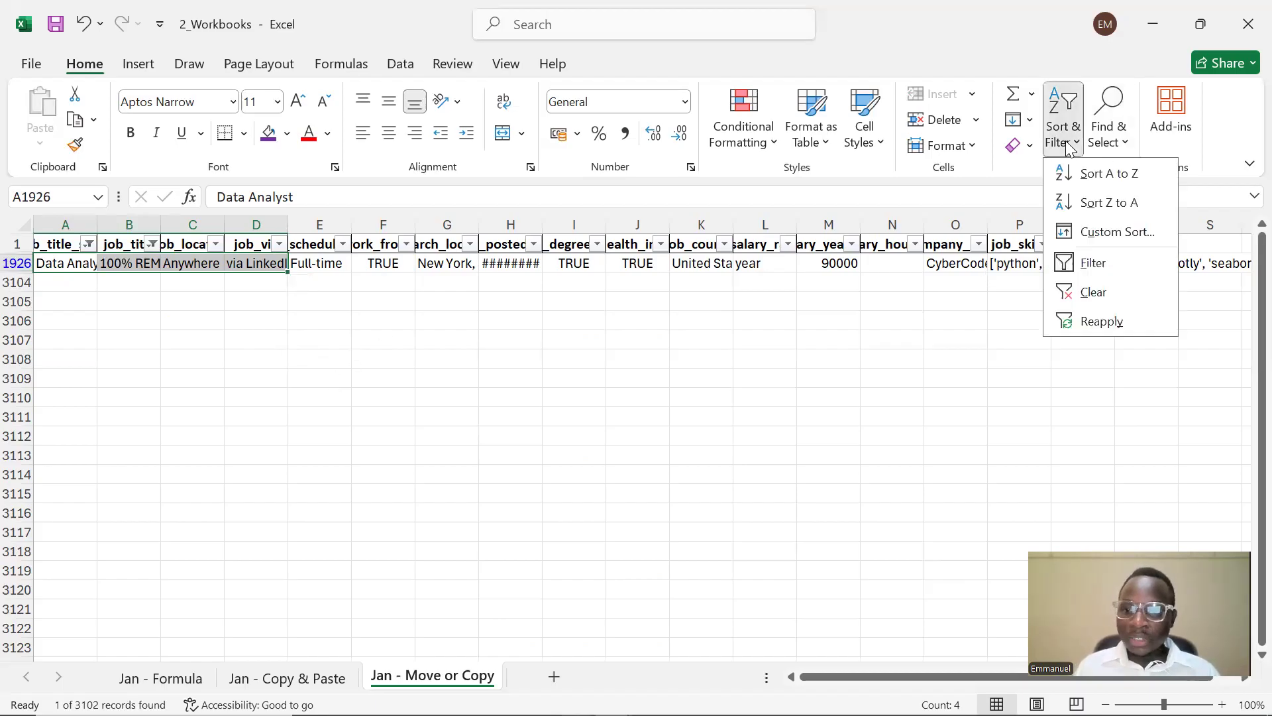
pyautogui.click(1103, 286)
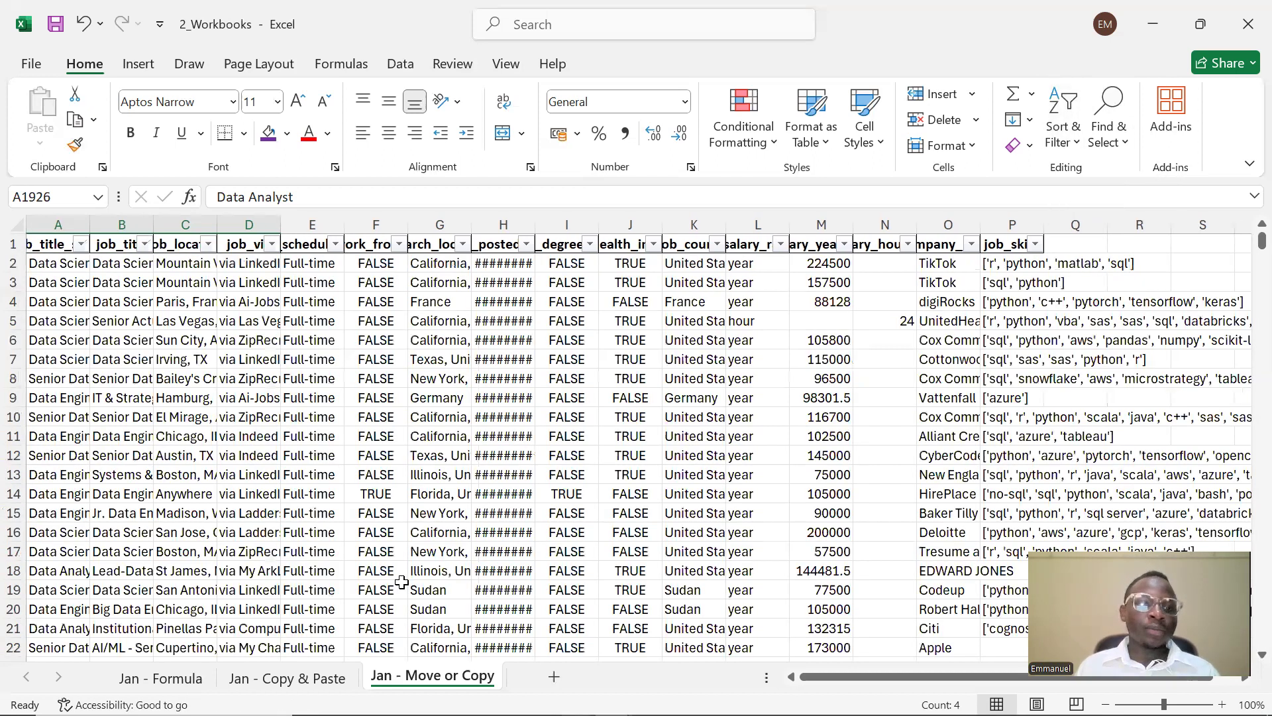
# - Select cells A3:B7, look at the Find & Select options and look through the job data down to about row 60
pyautogui.moveTo(137, 360); pyautogui.dragTo(41, 286)
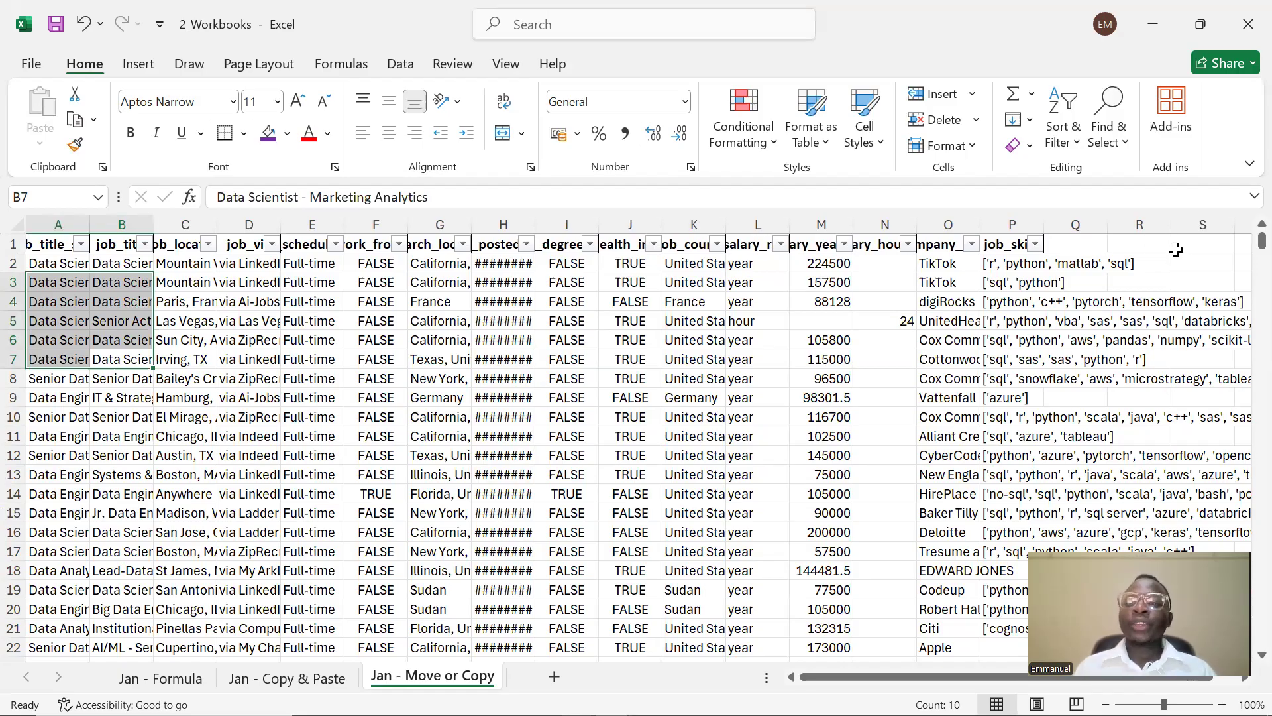
pyautogui.click(1125, 136)
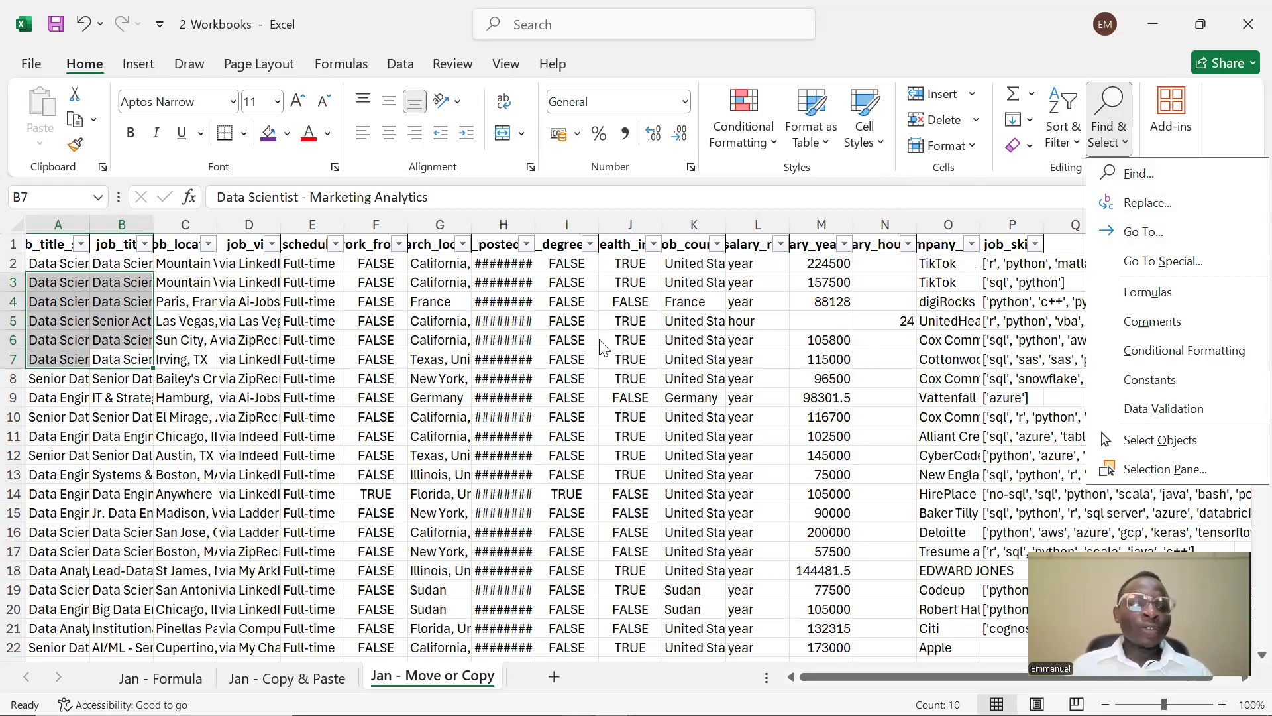
pyautogui.click(560, 493)
pyautogui.scroll(-7, 712, 486)
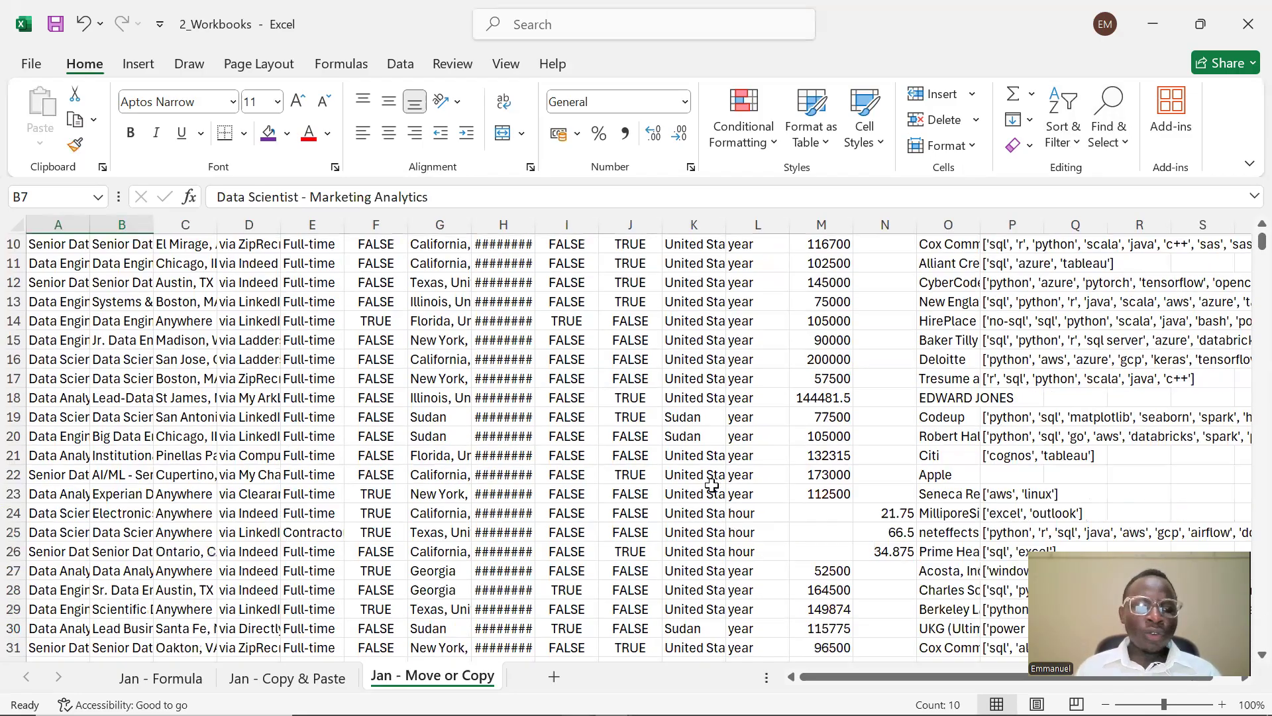
pyautogui.scroll(-1, 712, 485)
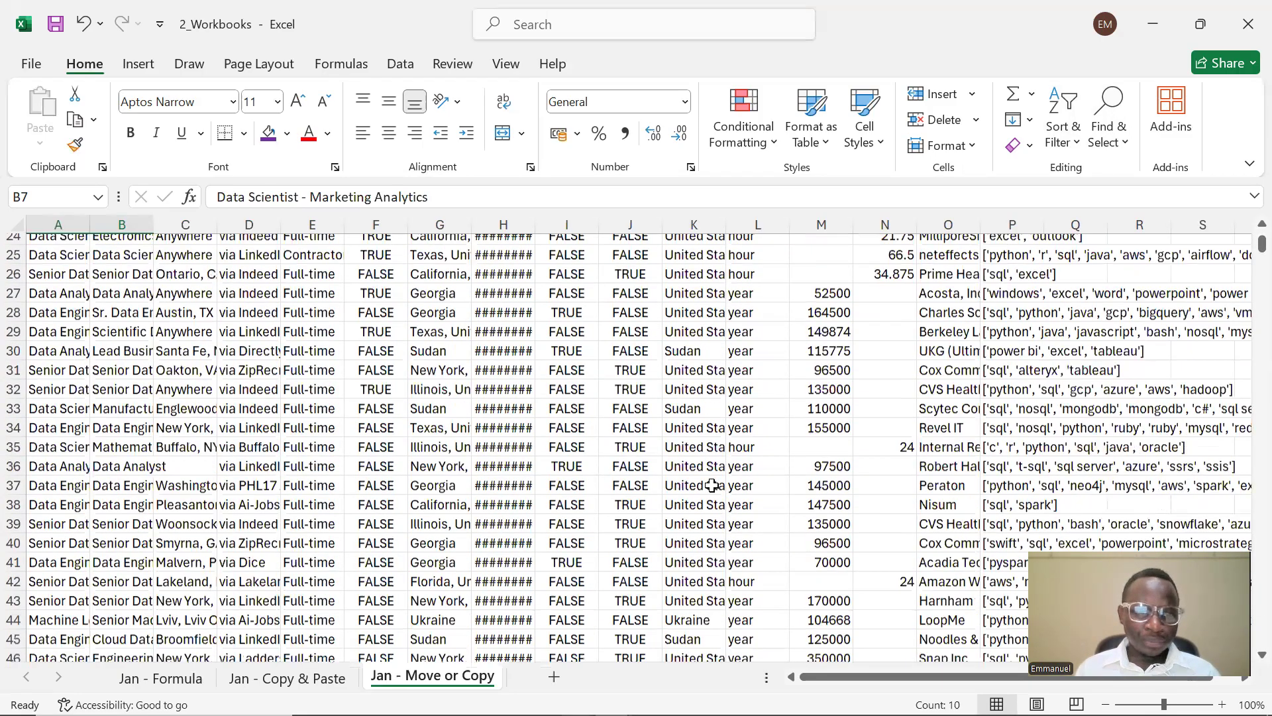
pyautogui.scroll(-5, 712, 486)
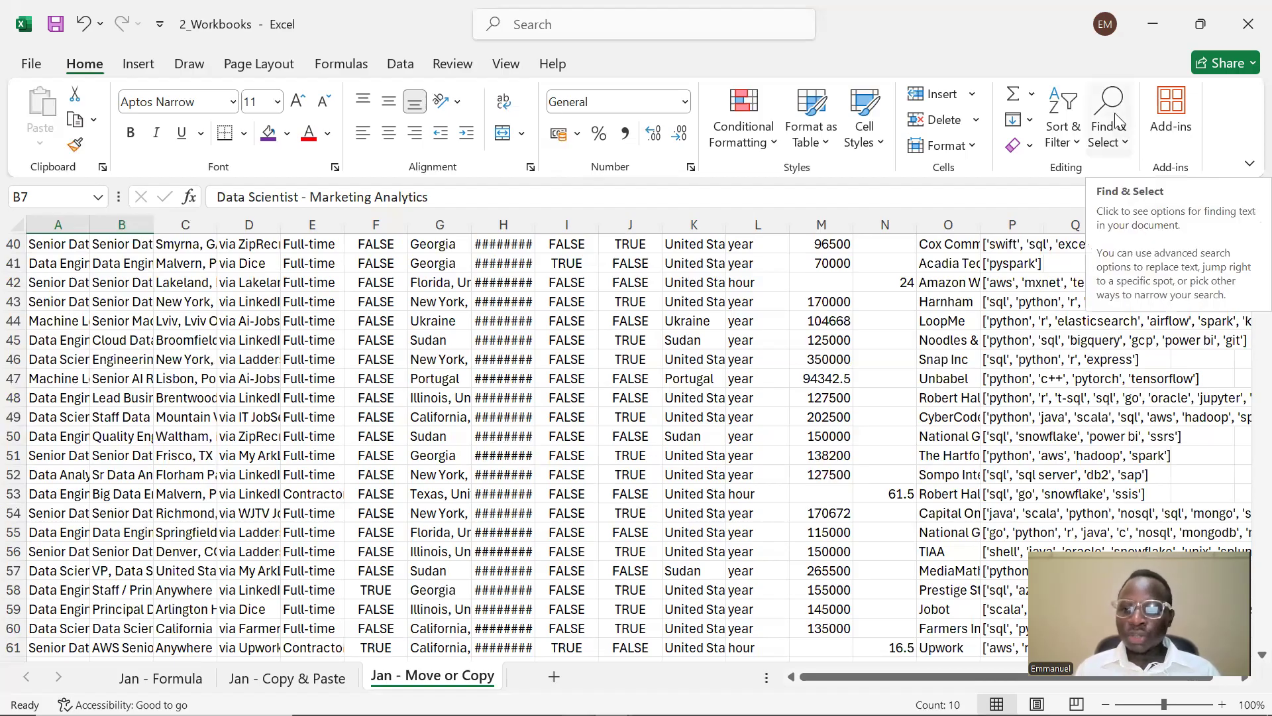
pyautogui.scroll(4, 895, 383)
pyautogui.scroll(9, 894, 383)
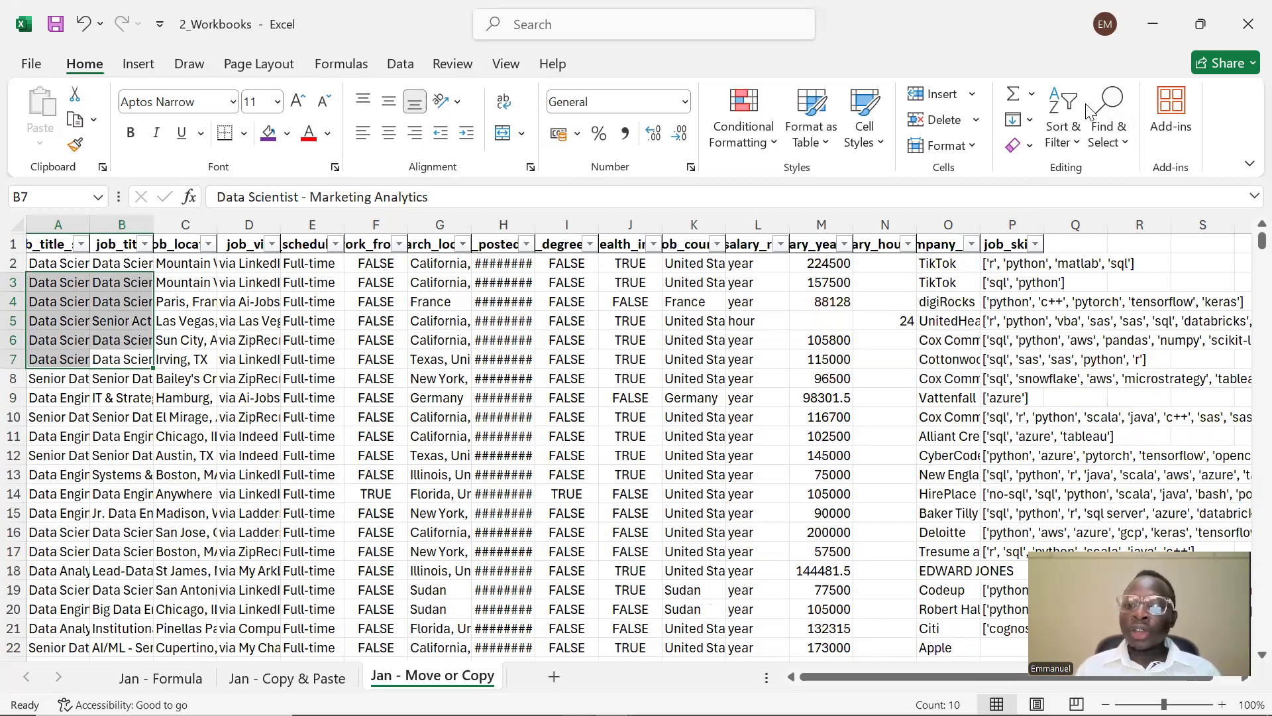
# - Search the selected cells for "sudan", trying both all matches and the next match, and glance at the replace options
pyautogui.click(1104, 107)
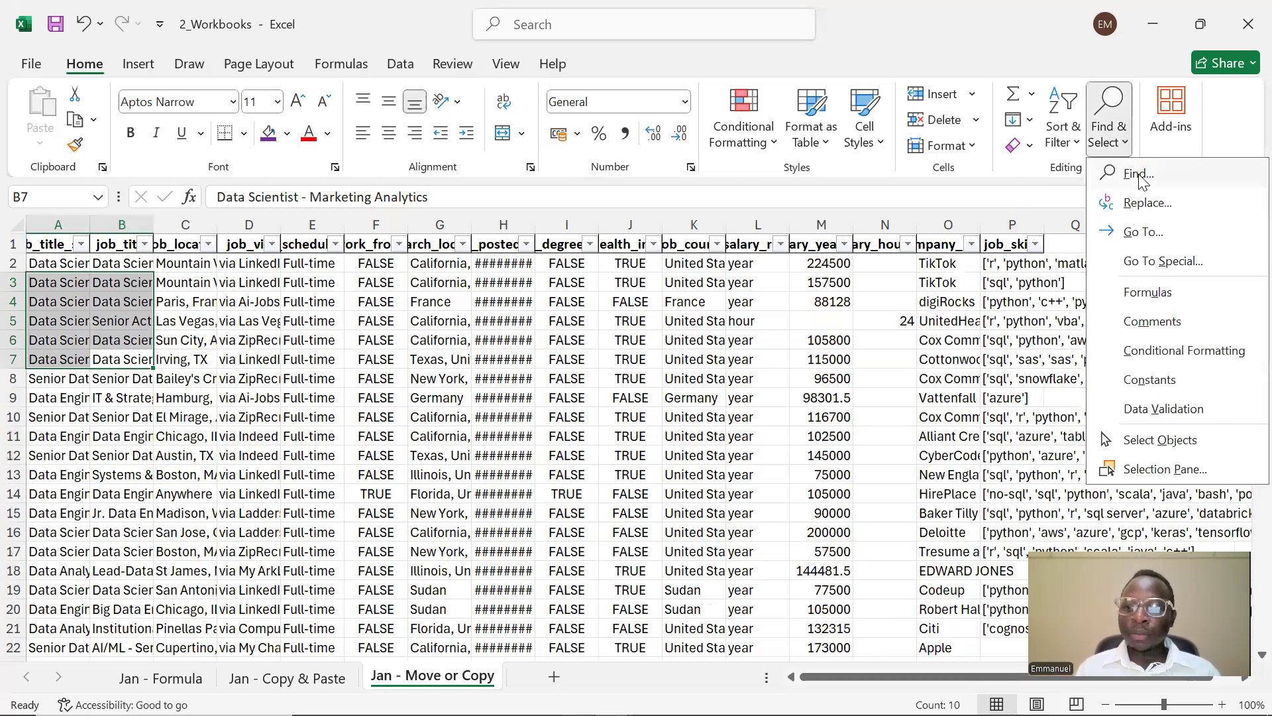
pyautogui.click(1139, 175)
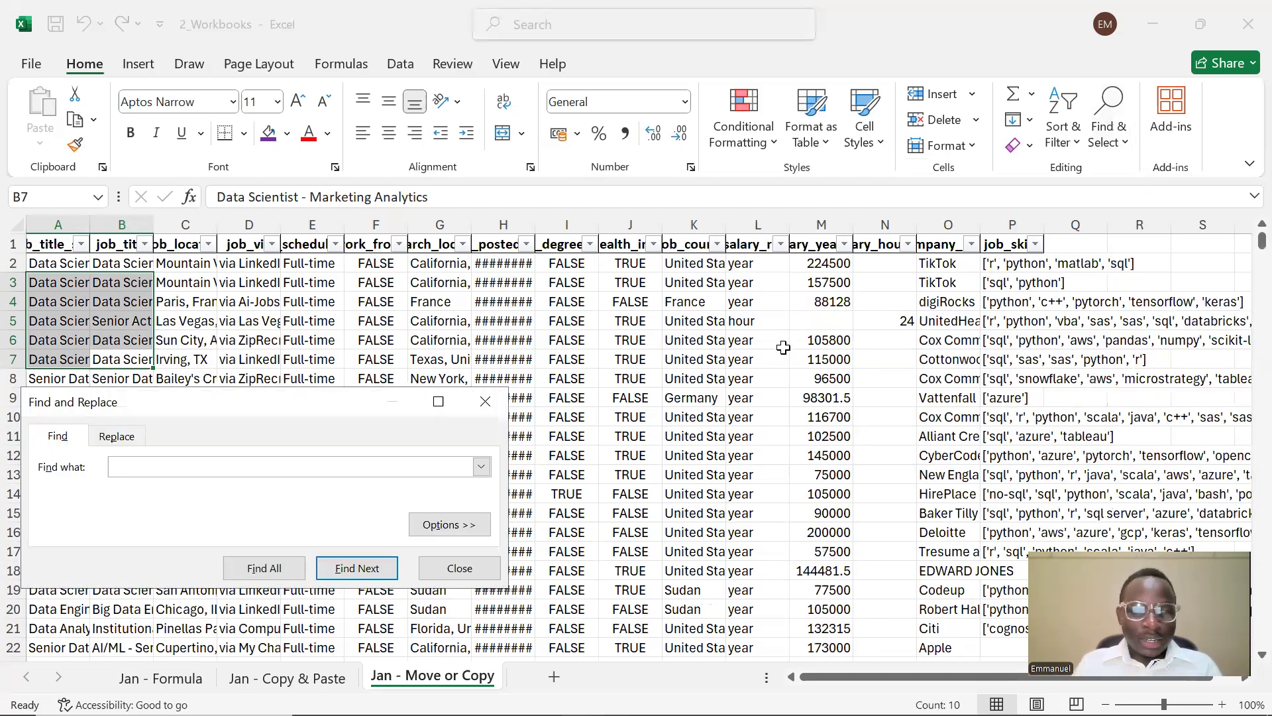
pyautogui.write('sudan')
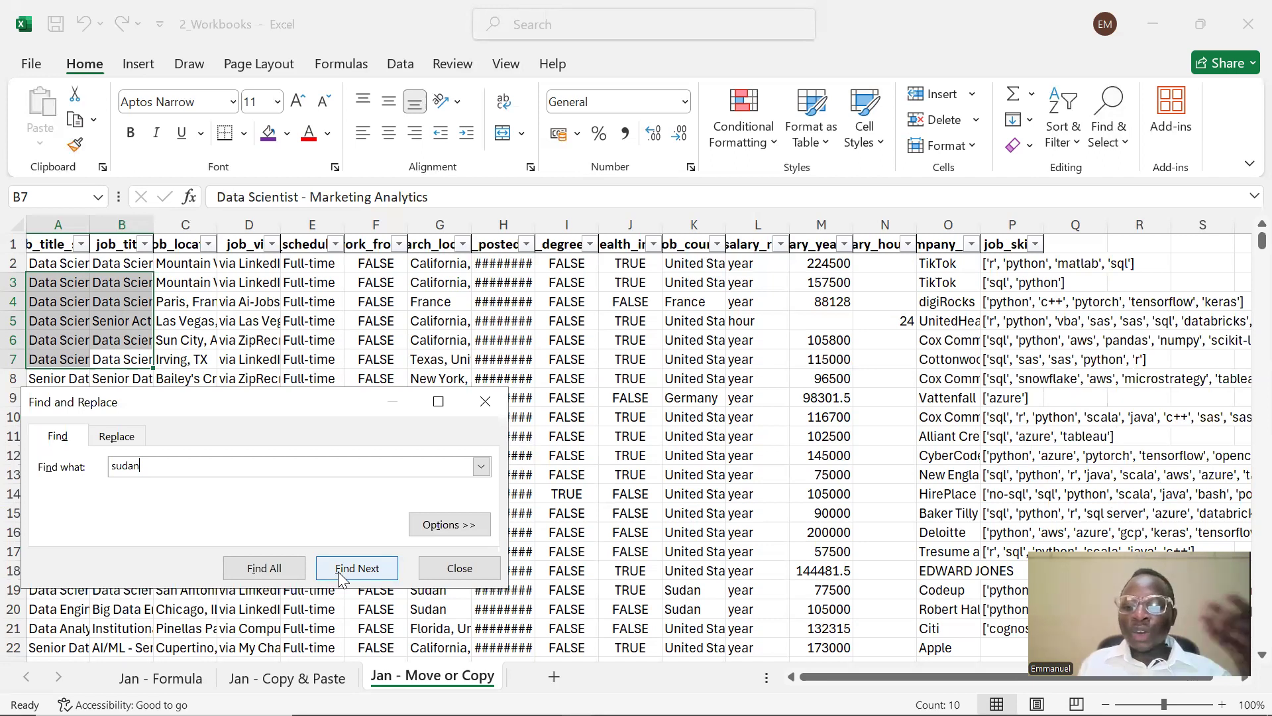
pyautogui.click(276, 572)
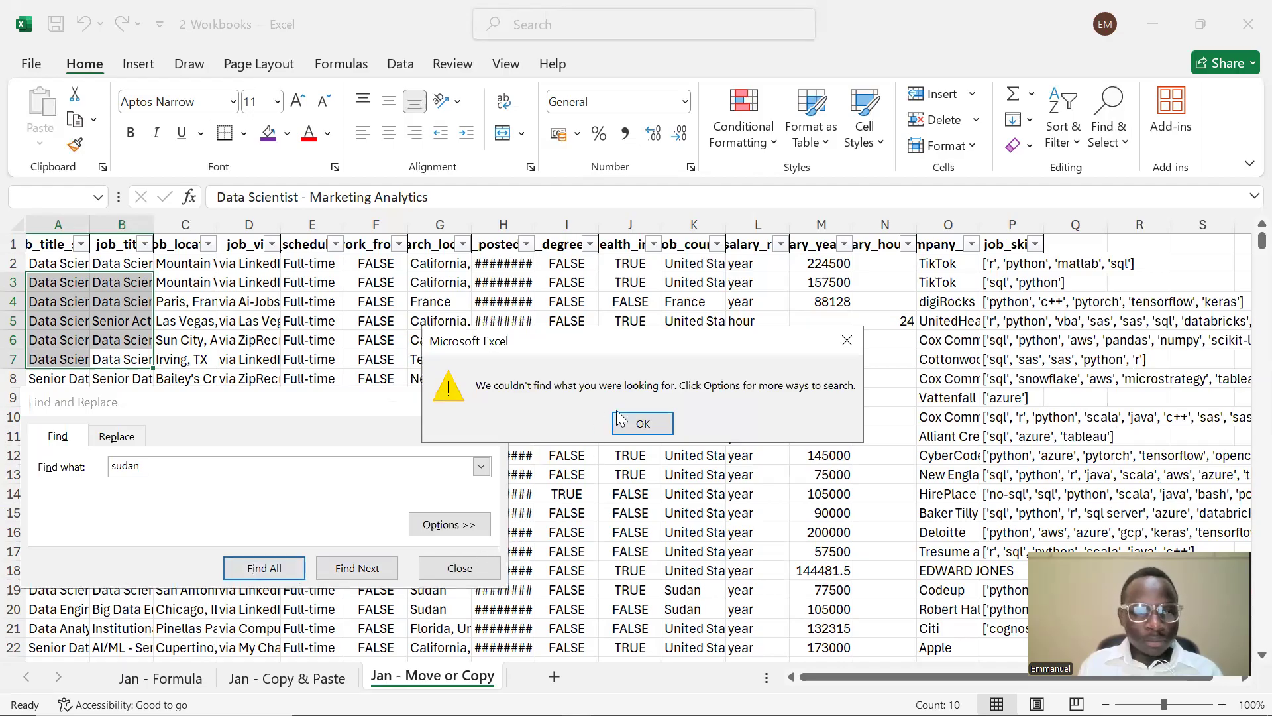
pyautogui.click(644, 422)
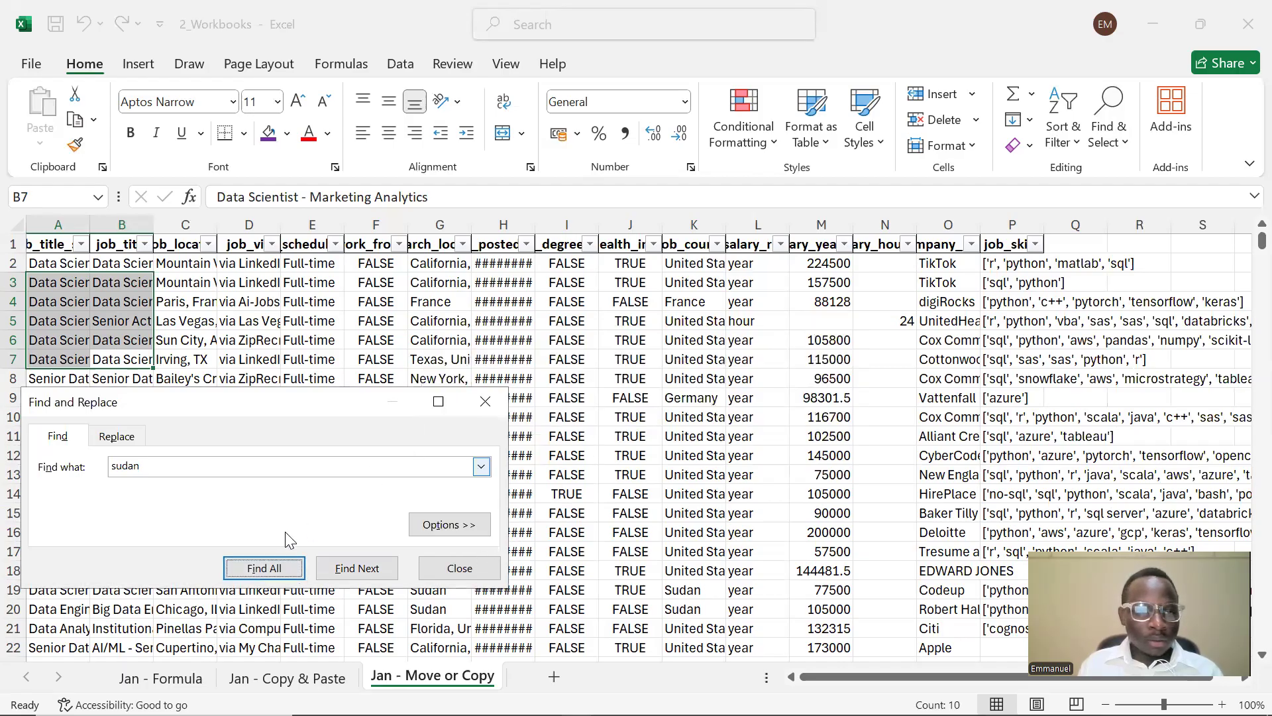
pyautogui.click(268, 568)
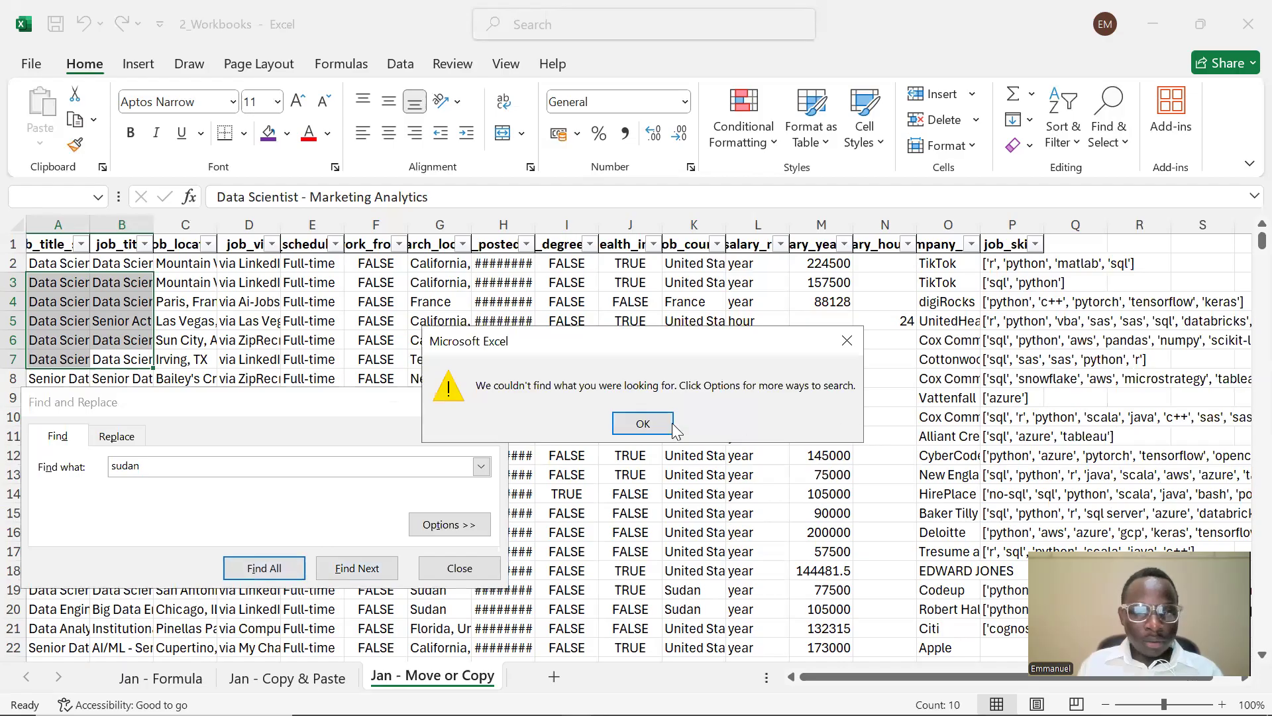
pyautogui.click(673, 425)
pyautogui.click(357, 568)
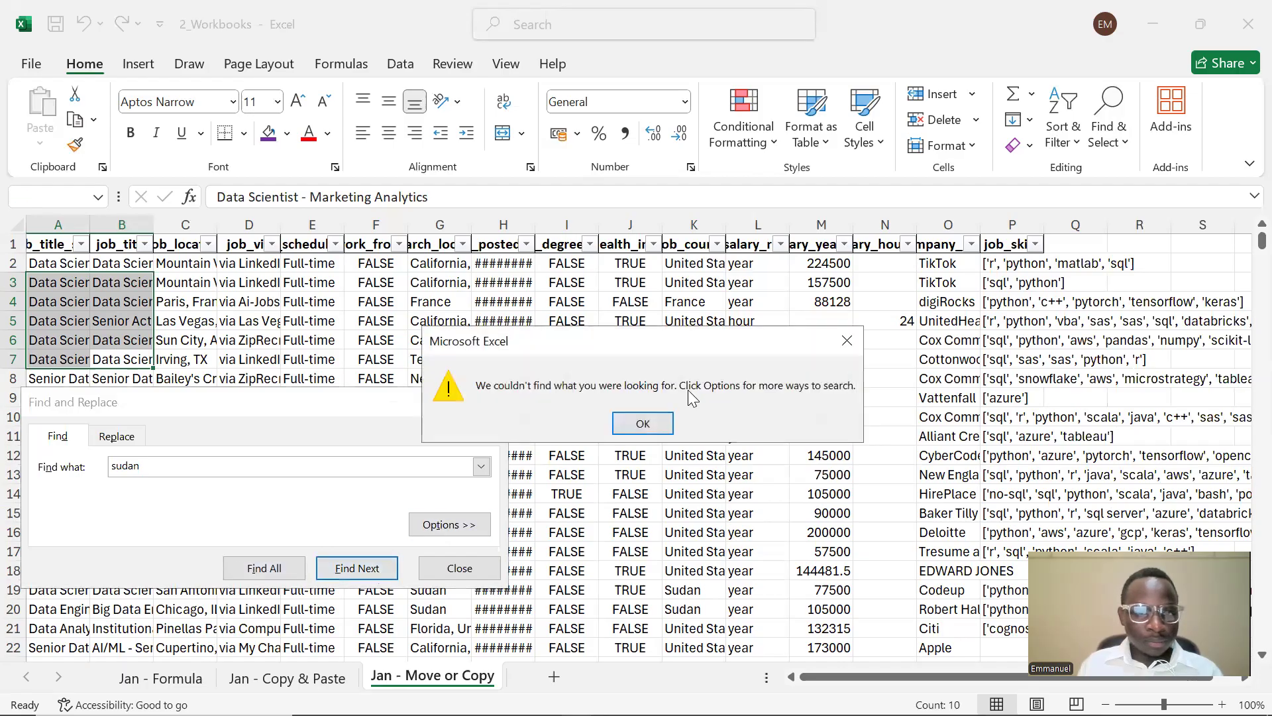
pyautogui.click(643, 423)
pyautogui.click(117, 437)
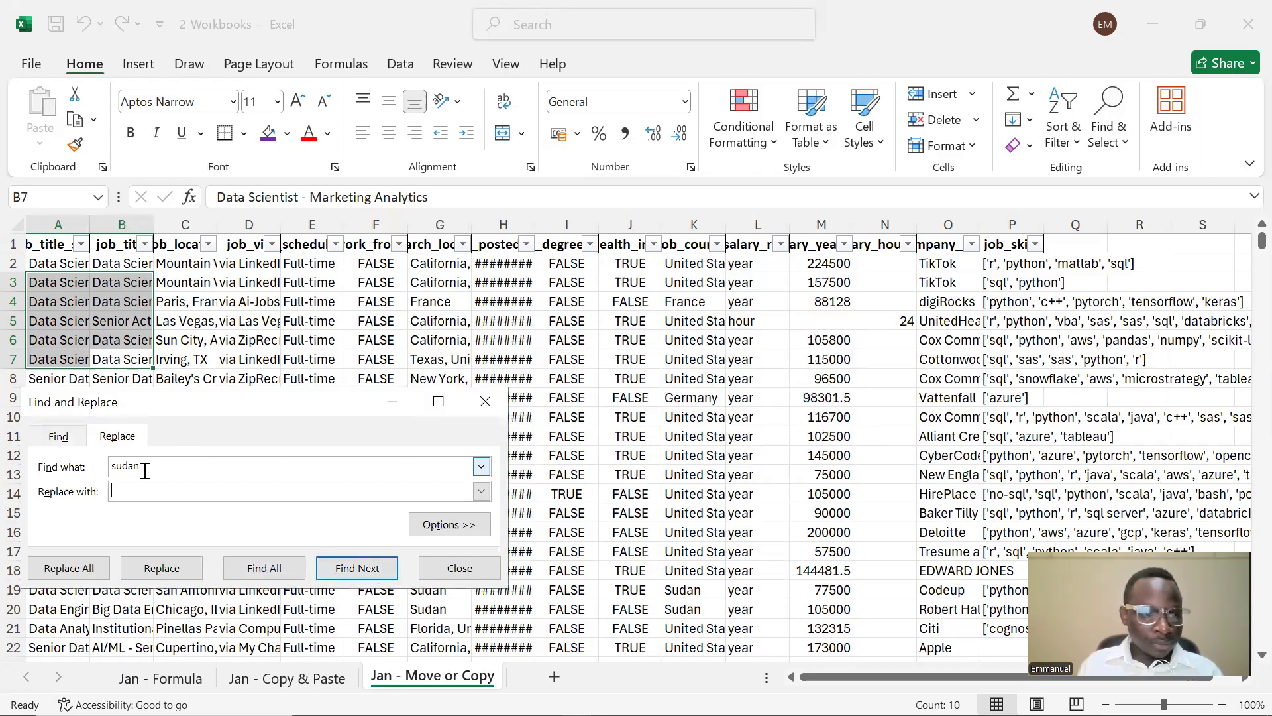
pyautogui.click(81, 437)
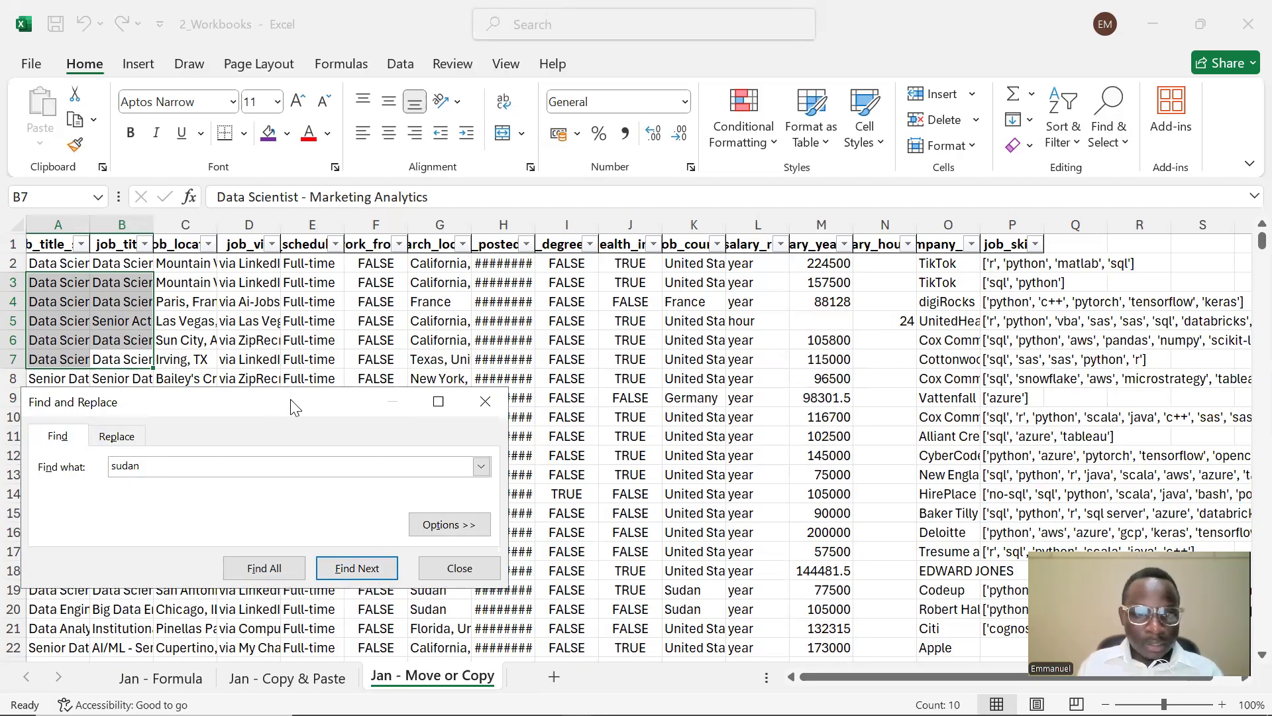
# - Search the selected cells for "Sudan" with a capital S, and leave the search with cell E8 selected
pyautogui.moveTo(295, 406); pyautogui.dragTo(923, 384)
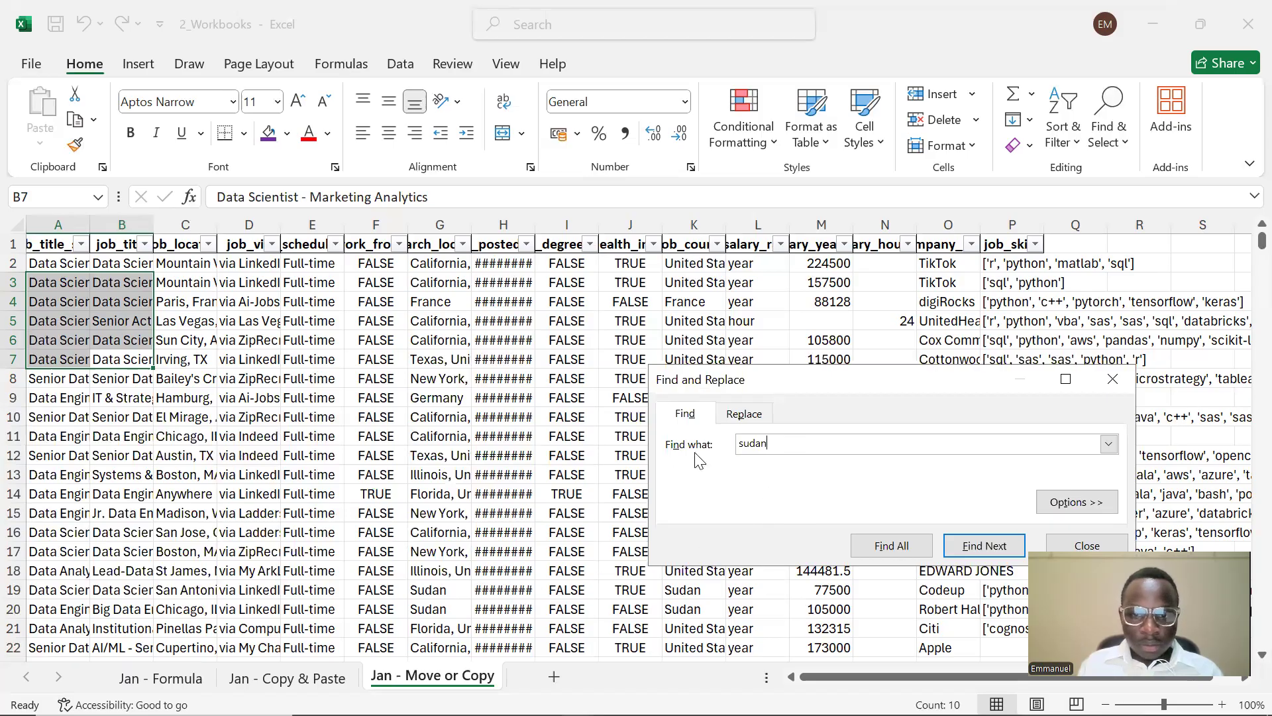
pyautogui.moveTo(769, 441); pyautogui.dragTo(737, 443)
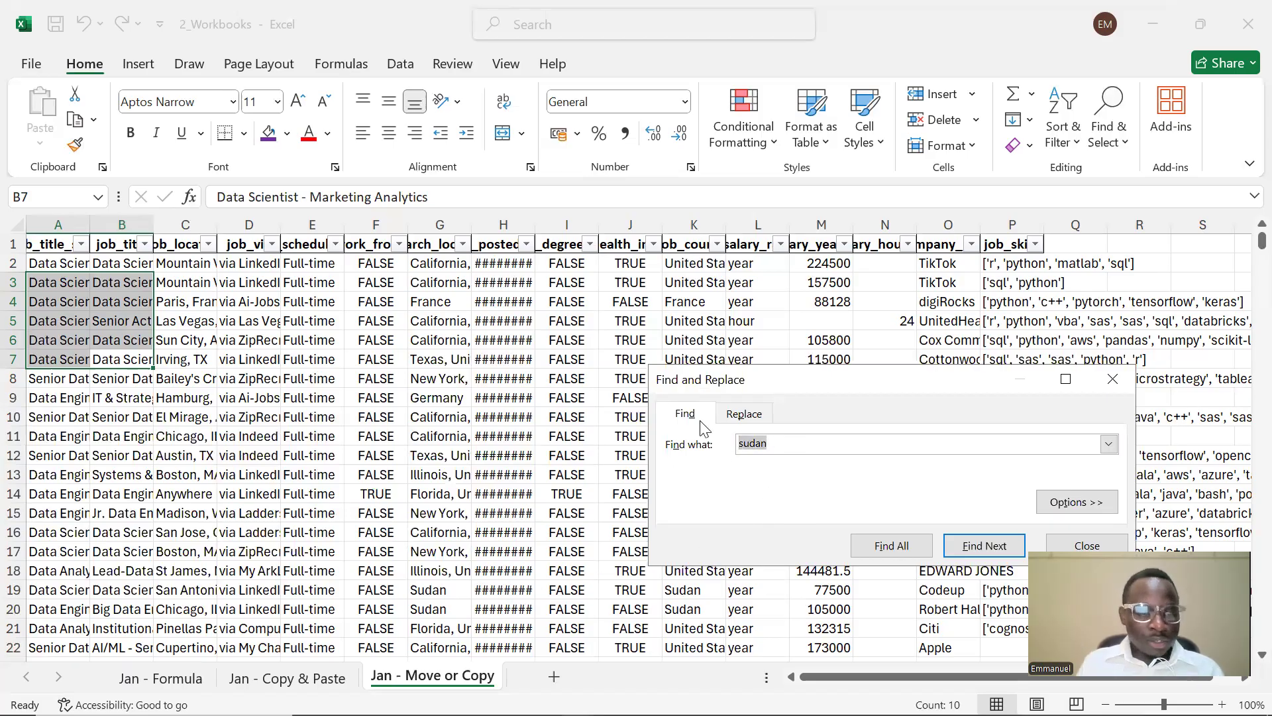
pyautogui.write('Sudan')
pyautogui.press('Return')
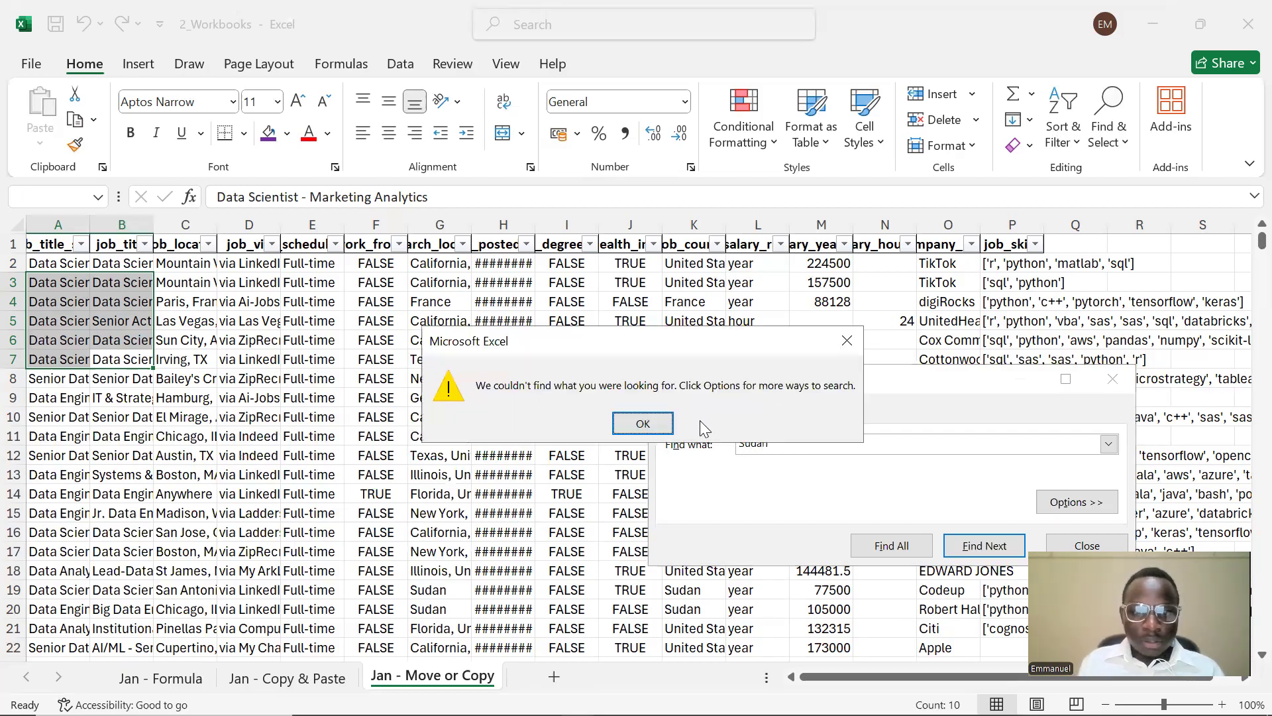
pyautogui.click(634, 427)
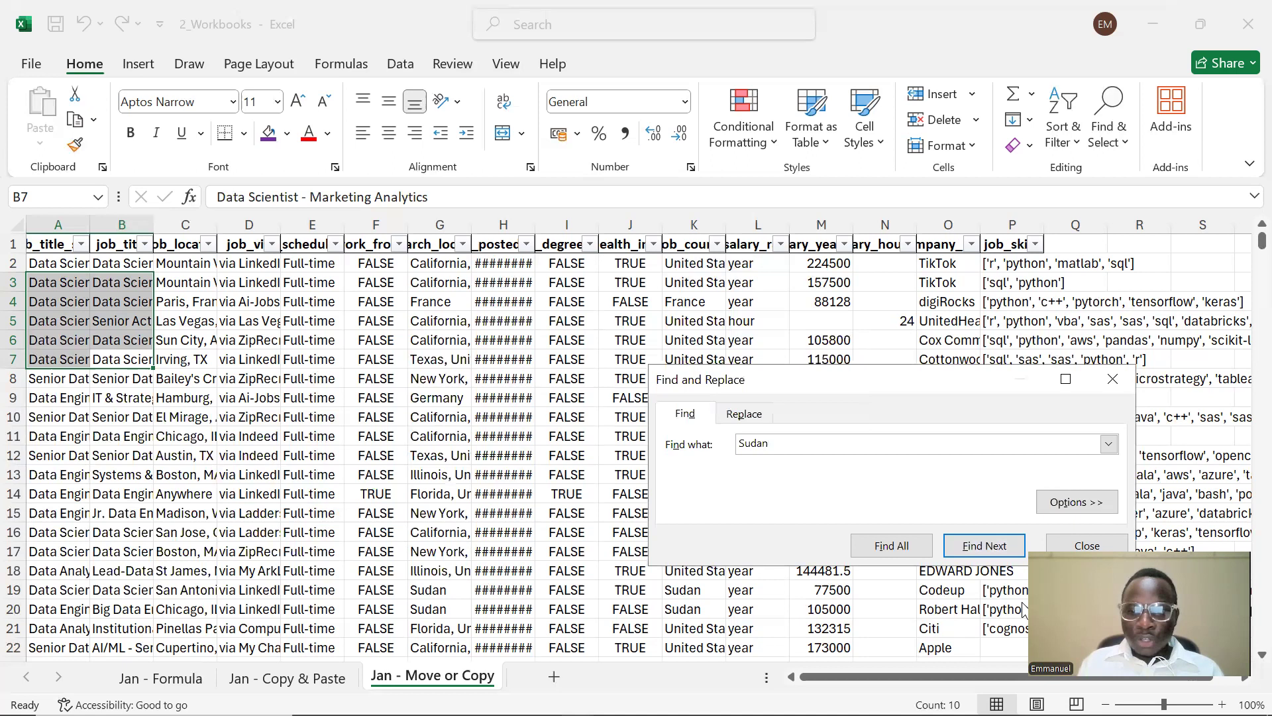
pyautogui.click(983, 546)
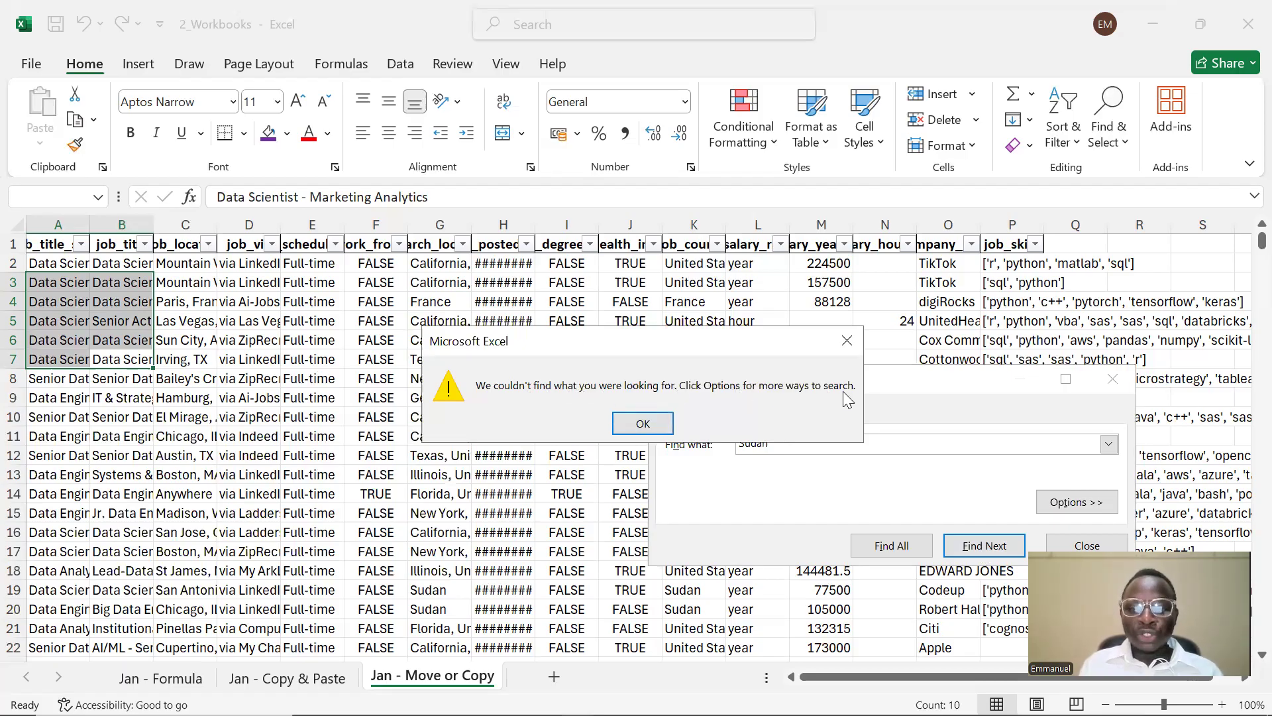
pyautogui.click(643, 424)
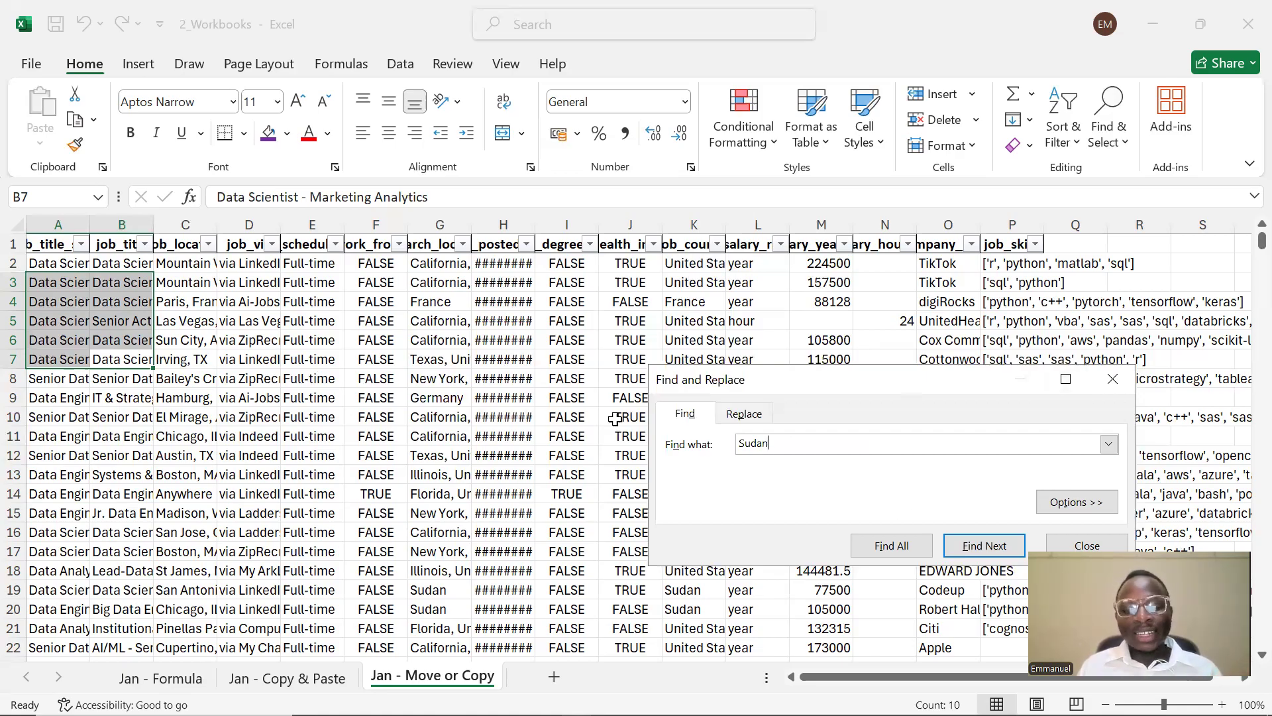
pyautogui.moveTo(893, 385); pyautogui.dragTo(674, 279)
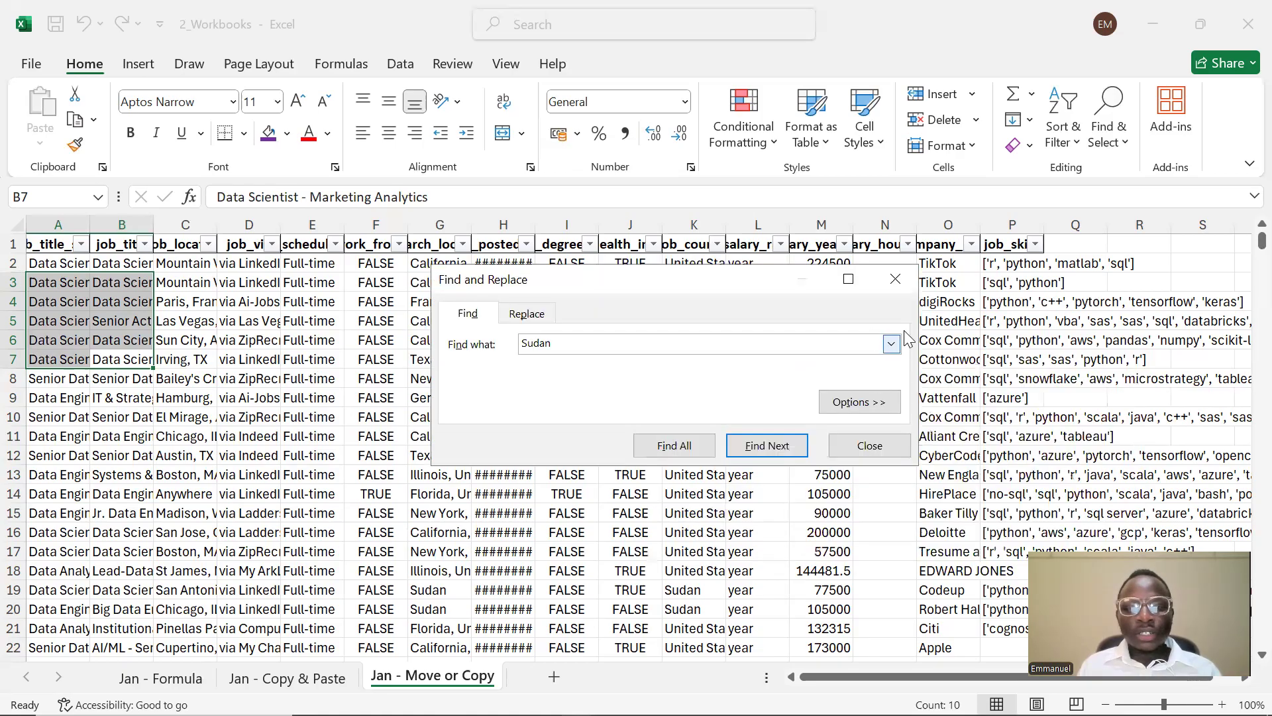
pyautogui.click(901, 279)
pyautogui.click(293, 368)
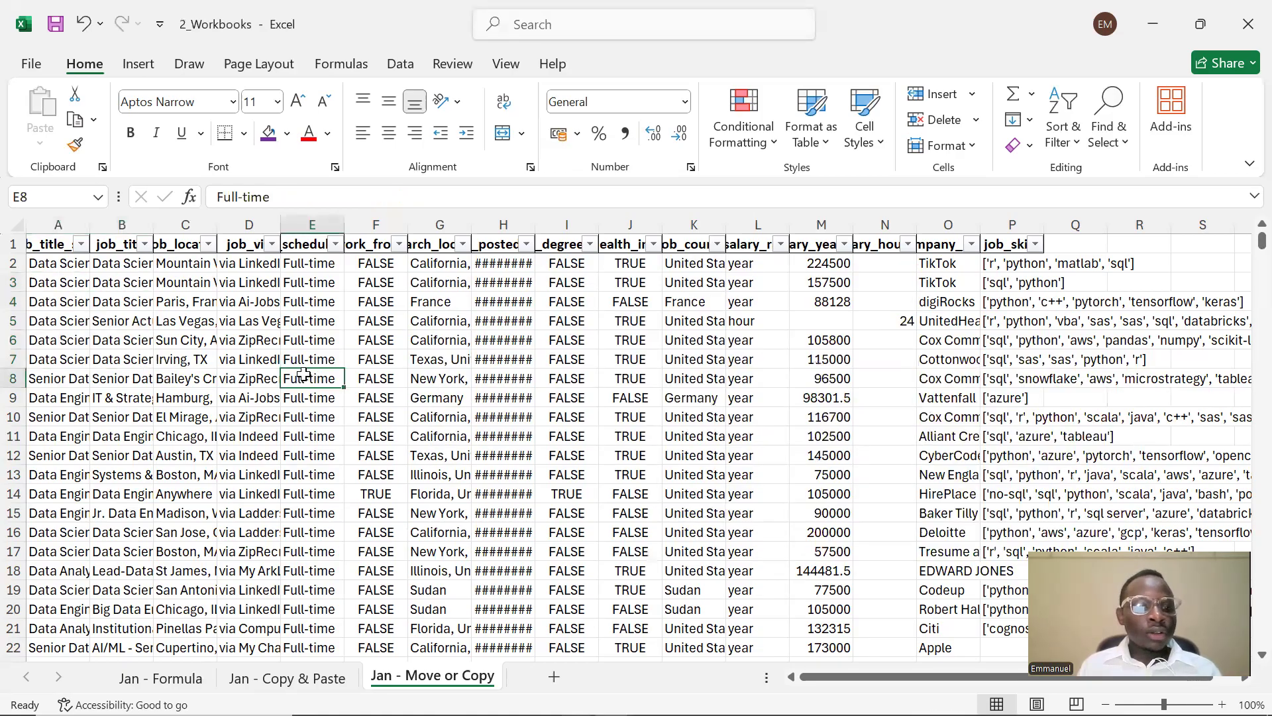
# - With only cell B6 selected, find all cells containing "Sudan" on the Jan - Move or Copy sheet and look through the listed matches
pyautogui.click(193, 424)
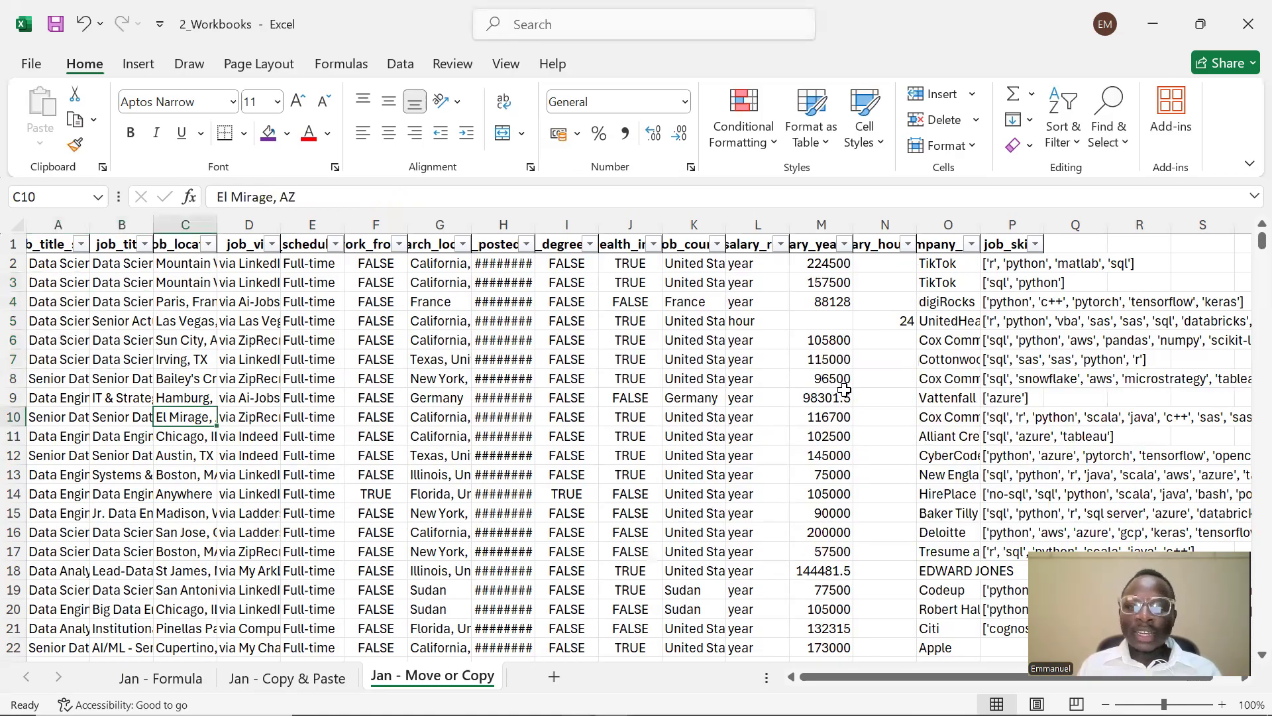
pyautogui.click(117, 343)
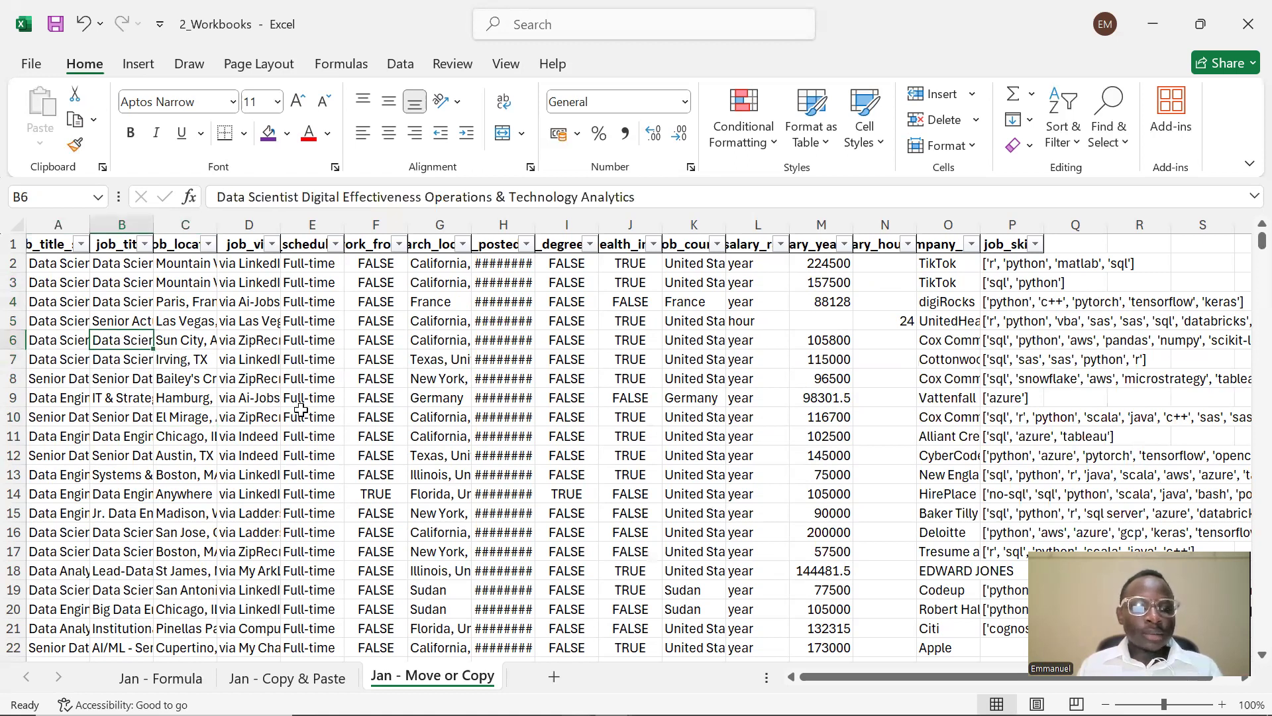
pyautogui.click(1123, 142)
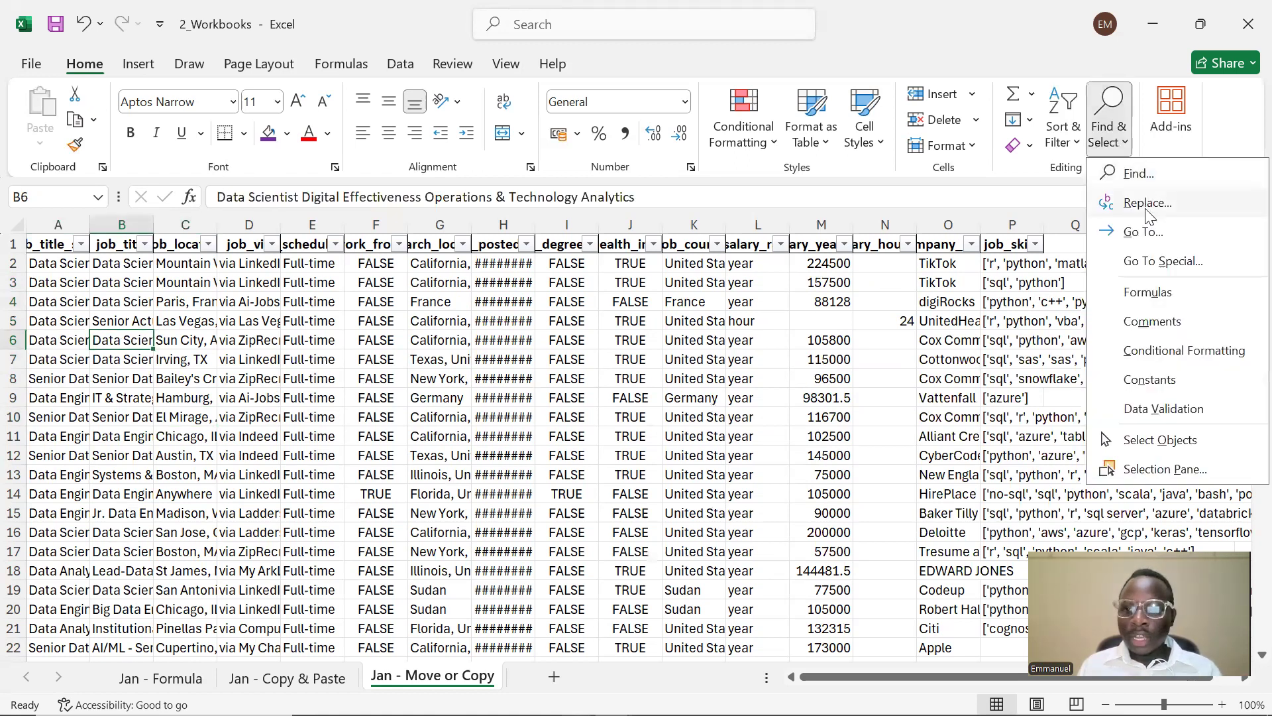
pyautogui.click(1160, 180)
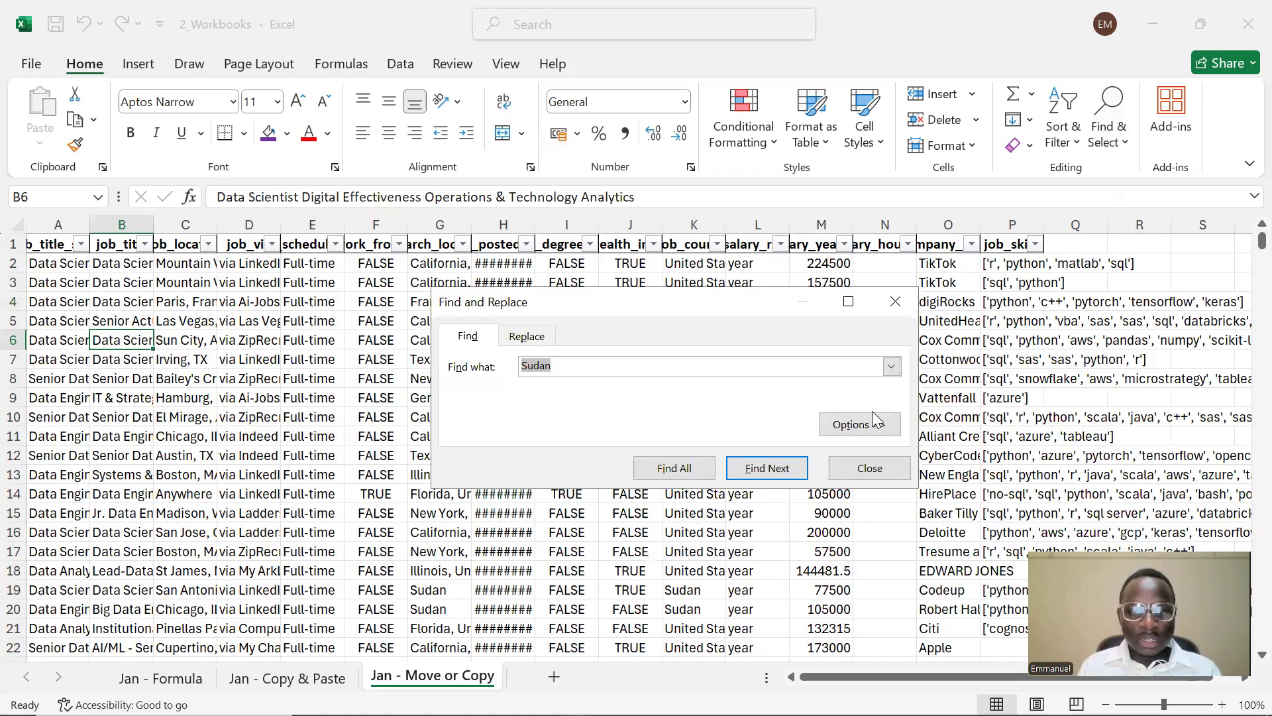
pyautogui.click(689, 457)
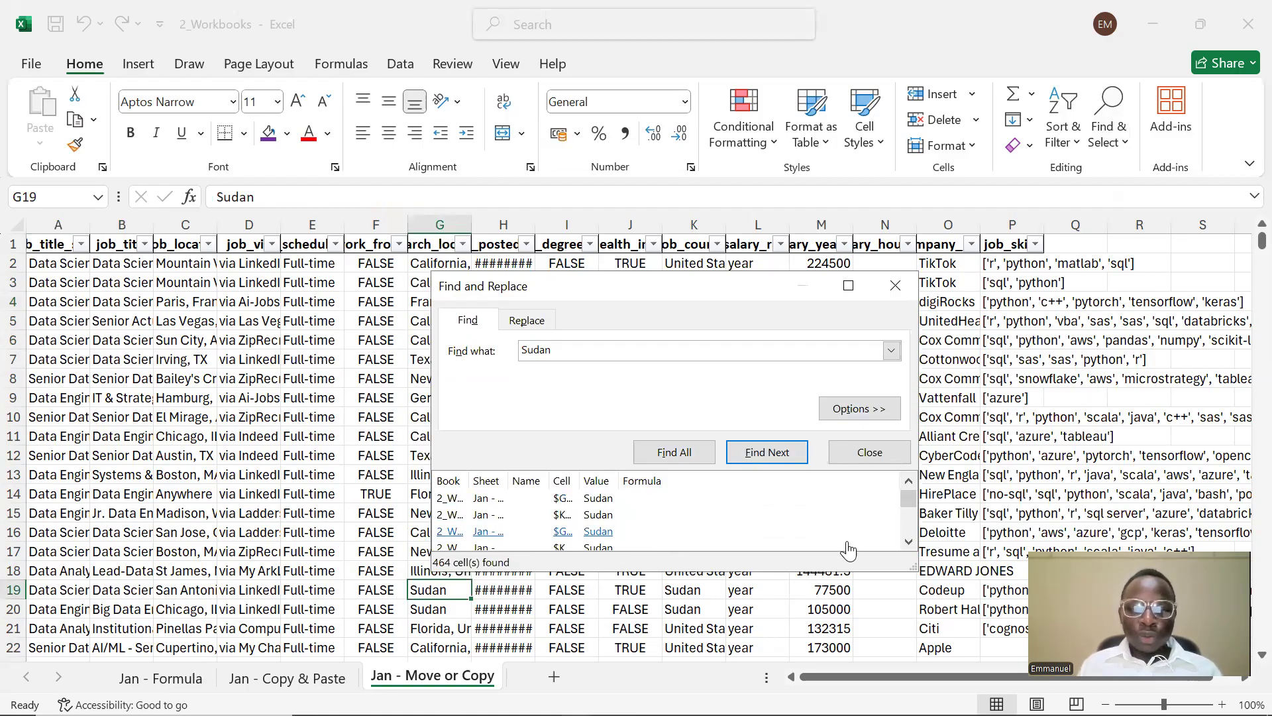
pyautogui.click(909, 541)
pyautogui.click(908, 541)
pyautogui.click(908, 541)
pyautogui.click(909, 542)
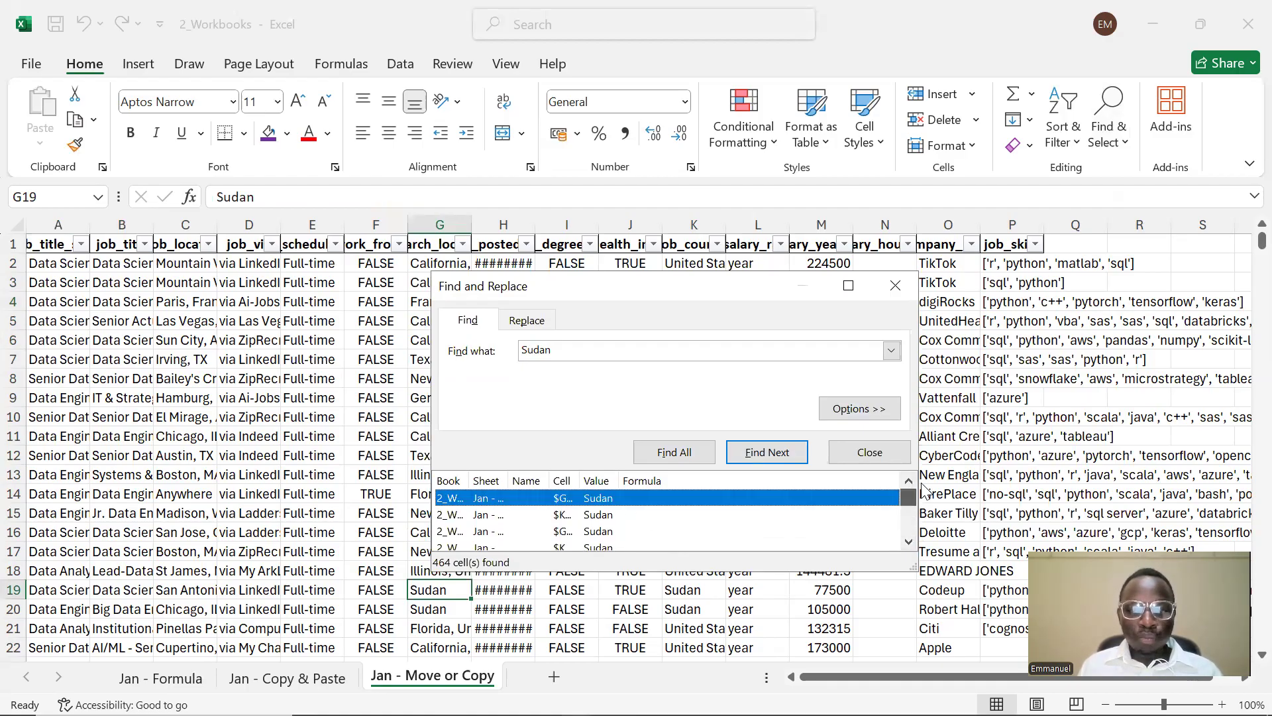
pyautogui.click(671, 453)
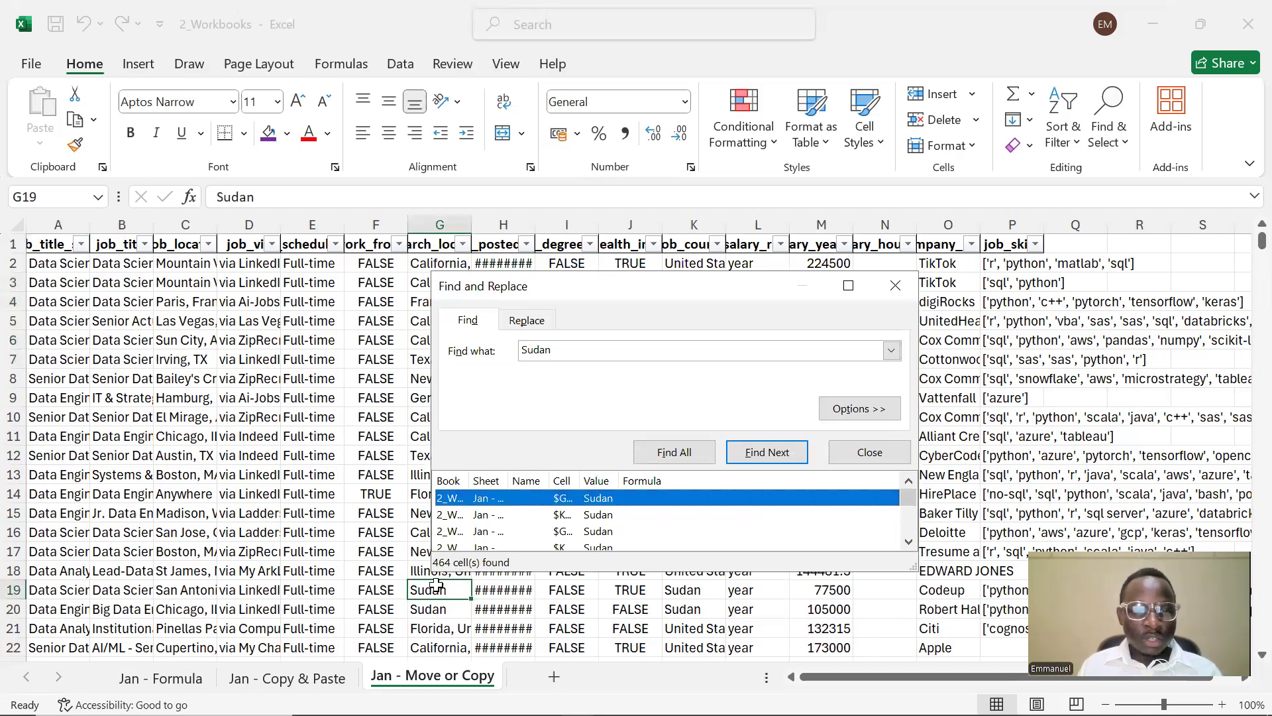
# - Move the search window clear of the job data and go to the matches in cells K19 and G20
pyautogui.moveTo(634, 293); pyautogui.dragTo(852, 164)
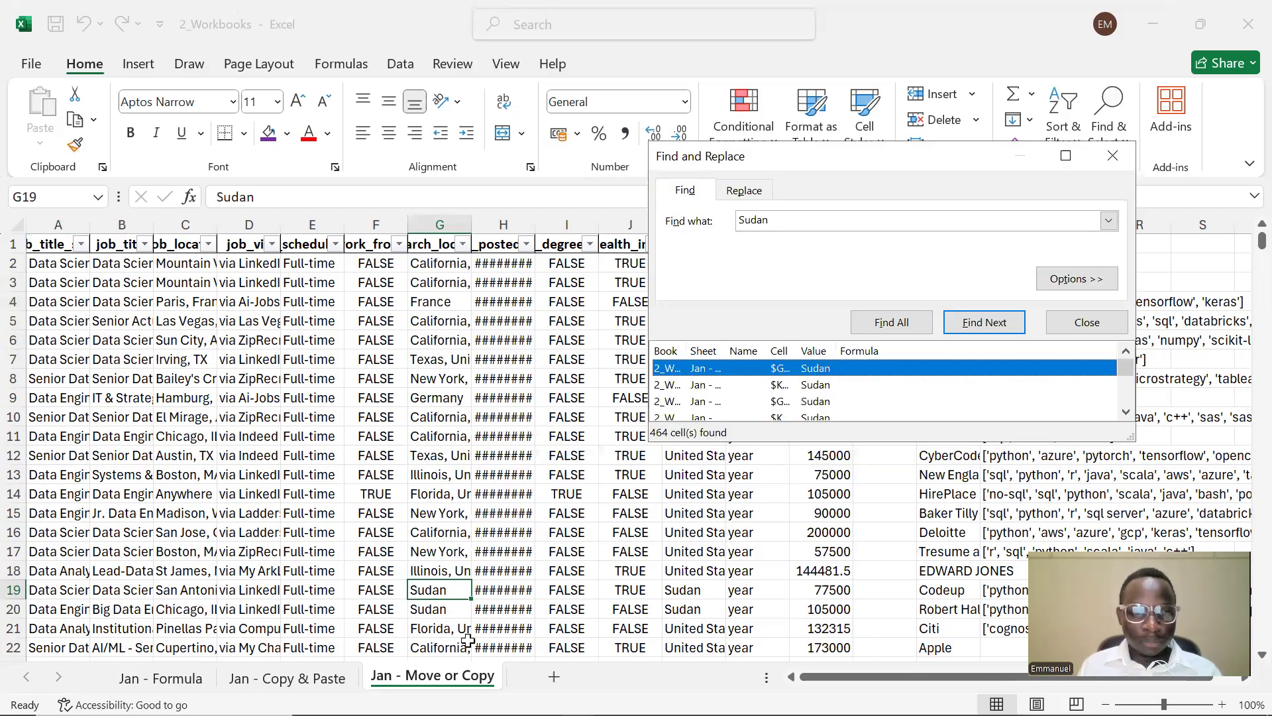
pyautogui.click(793, 386)
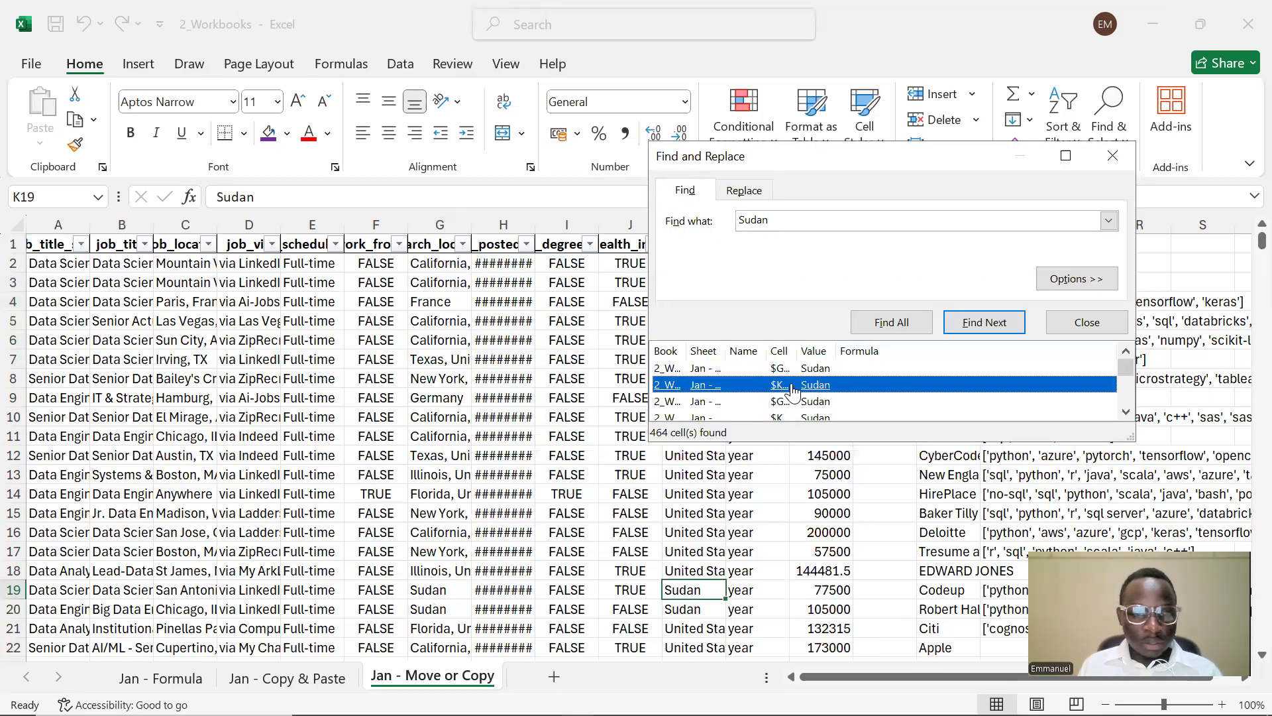
pyautogui.click(837, 401)
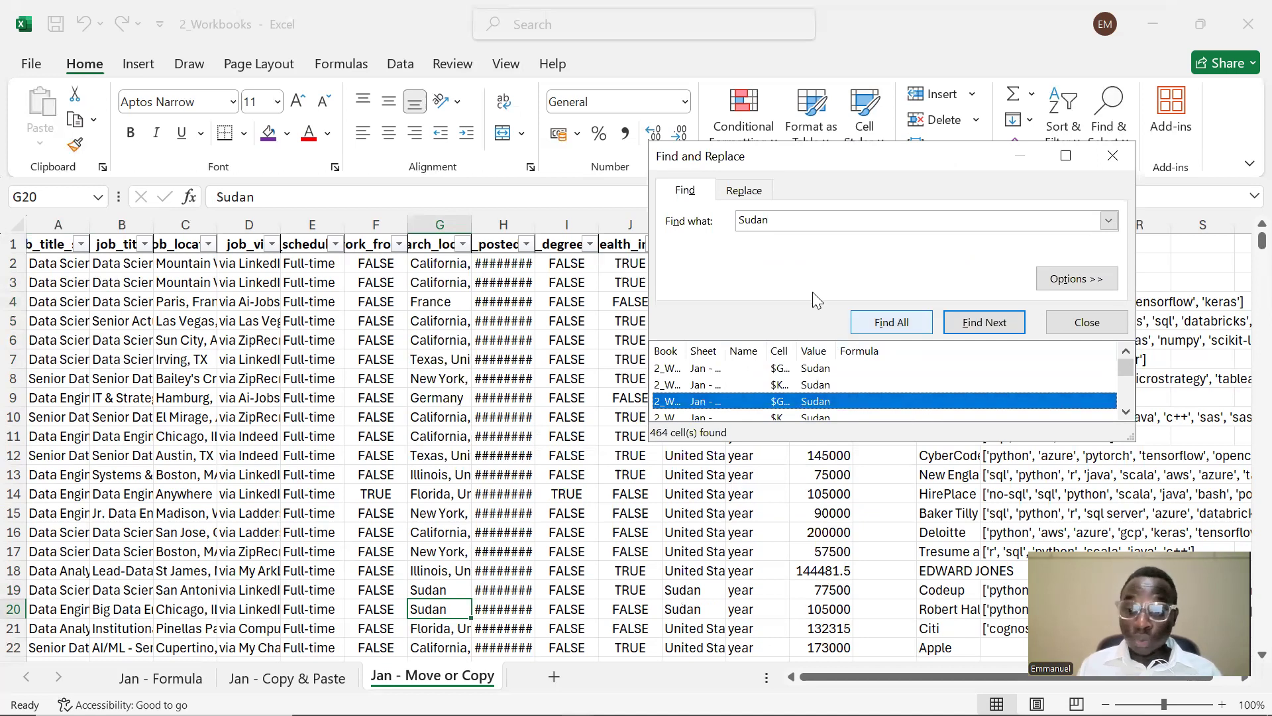
# - Replace every "Sudan" on the sheet with "USA", check cell G20, and close the search window with cell J7 selected
pyautogui.click(744, 191)
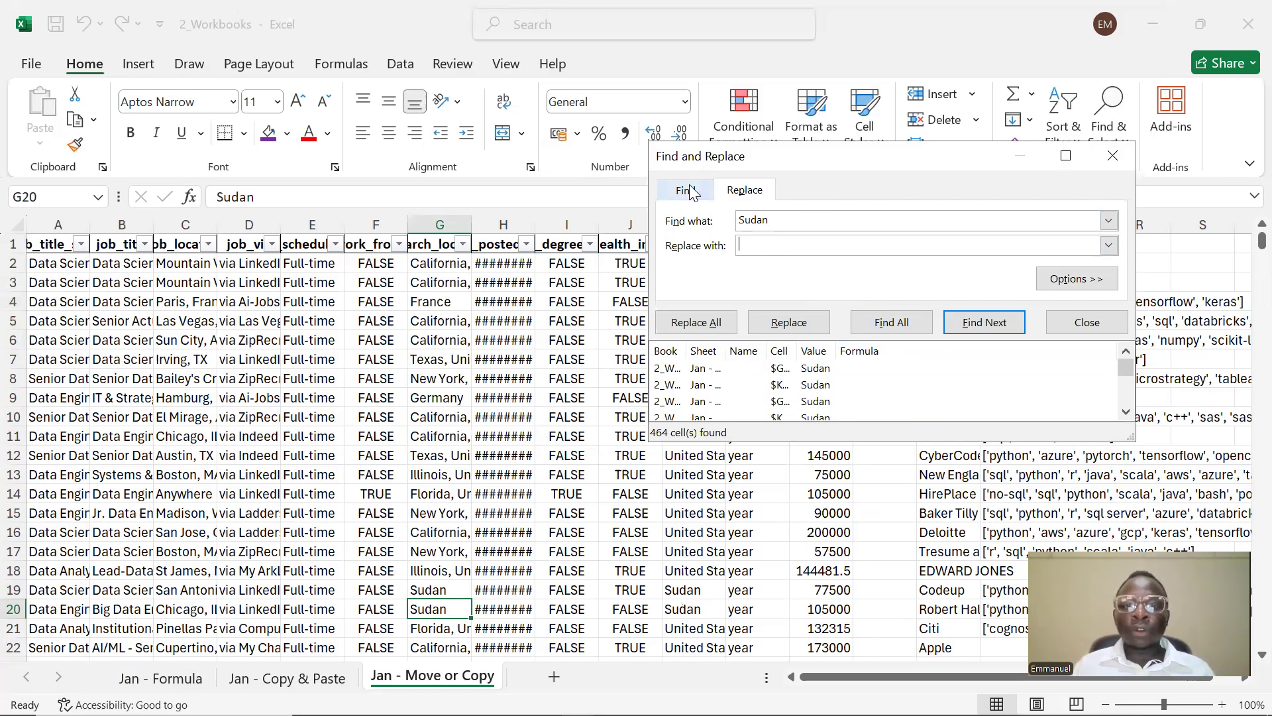
pyautogui.click(687, 190)
pyautogui.click(756, 192)
pyautogui.click(755, 243)
pyautogui.write('USA')
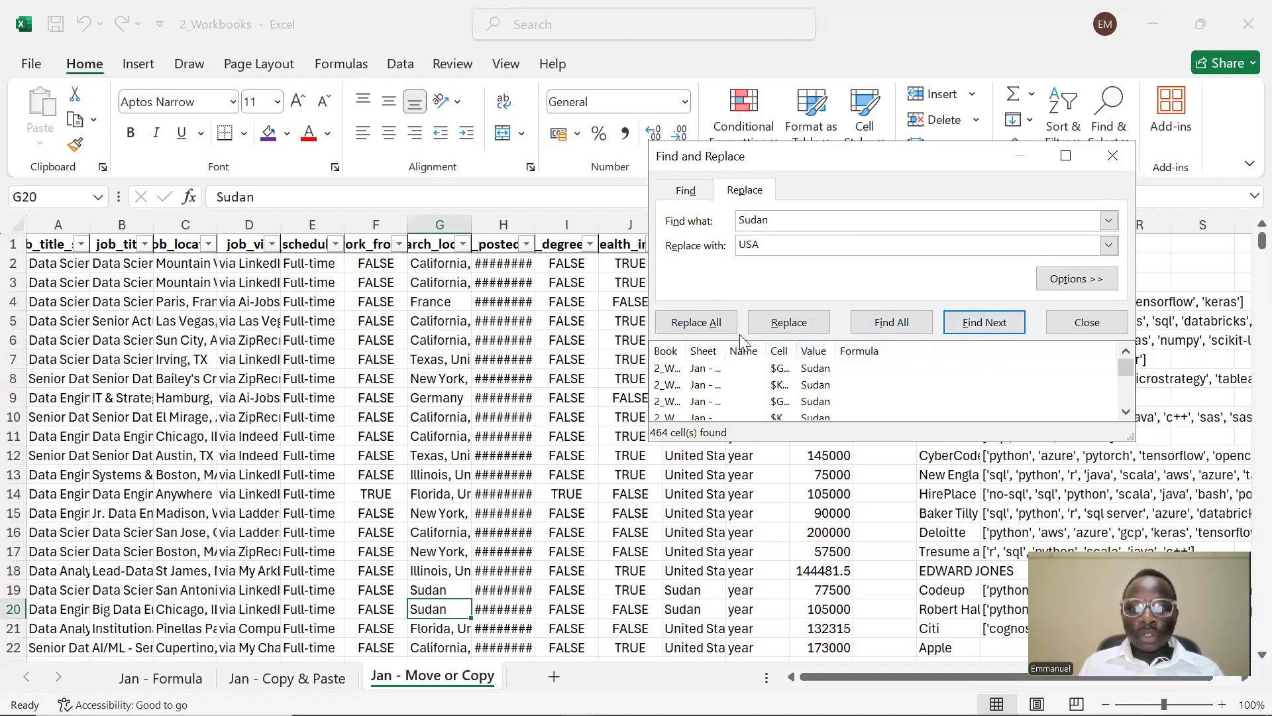
pyautogui.click(689, 323)
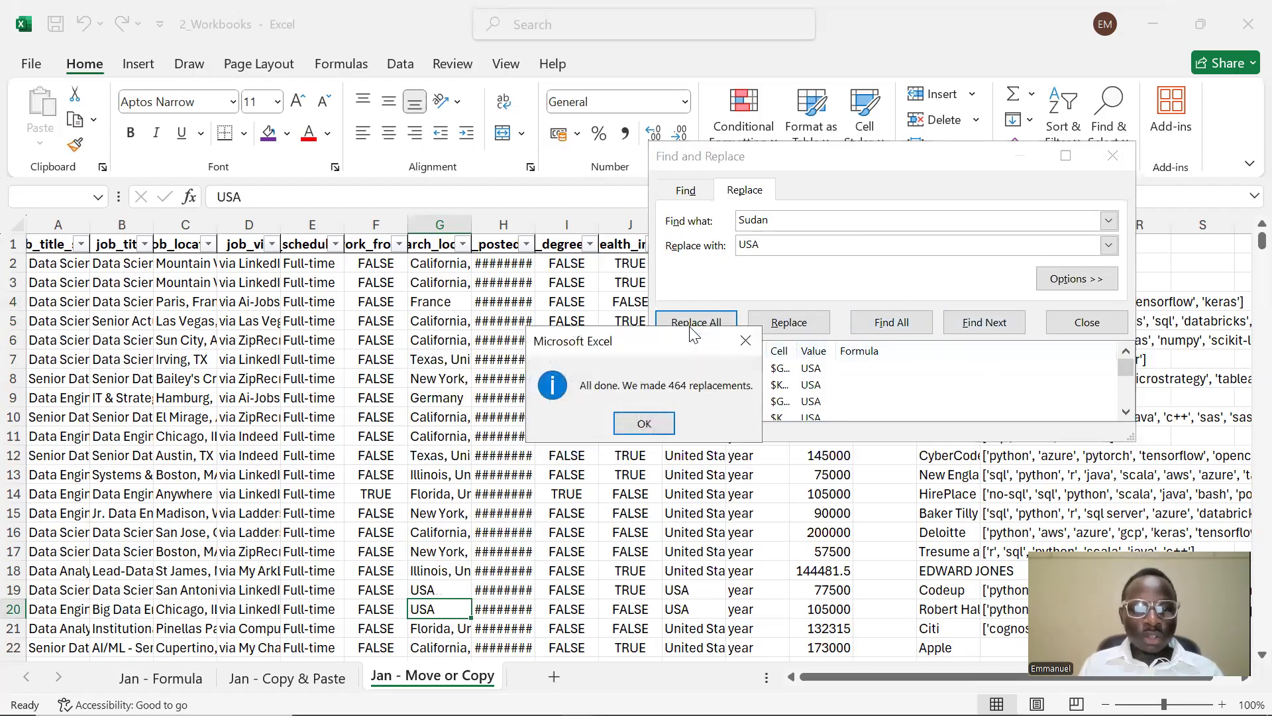
pyautogui.click(644, 426)
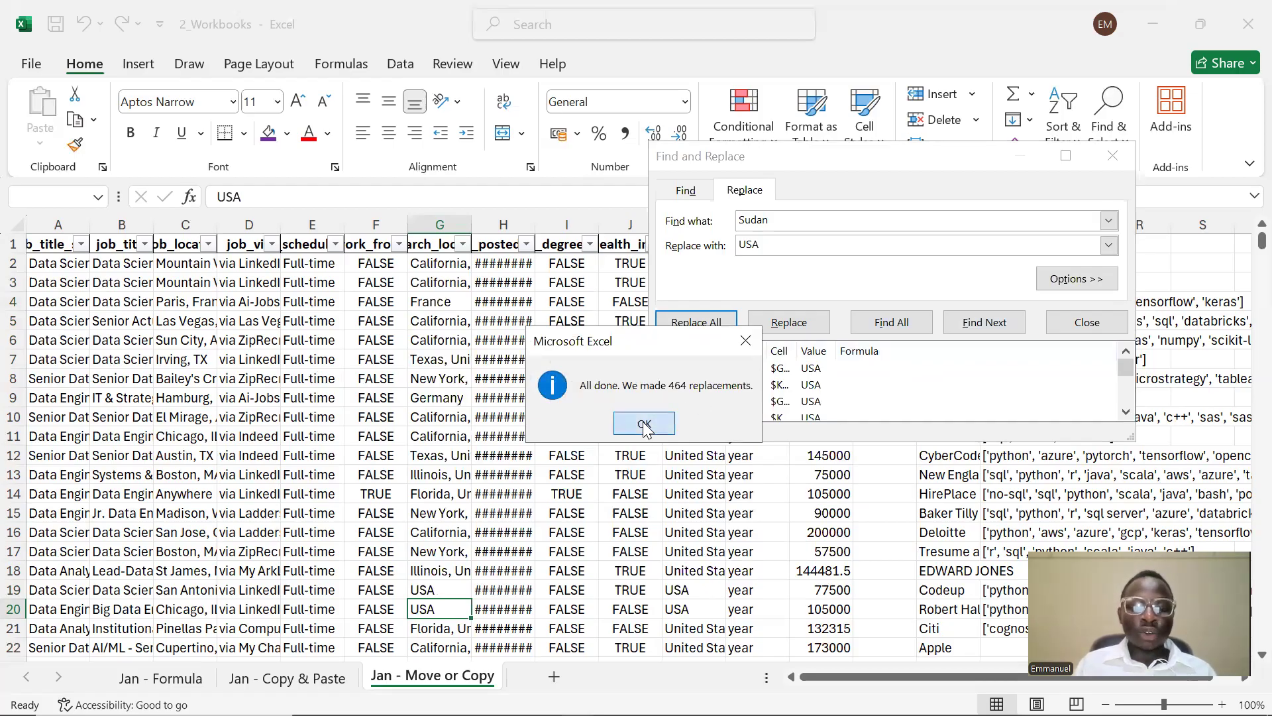
pyautogui.click(644, 425)
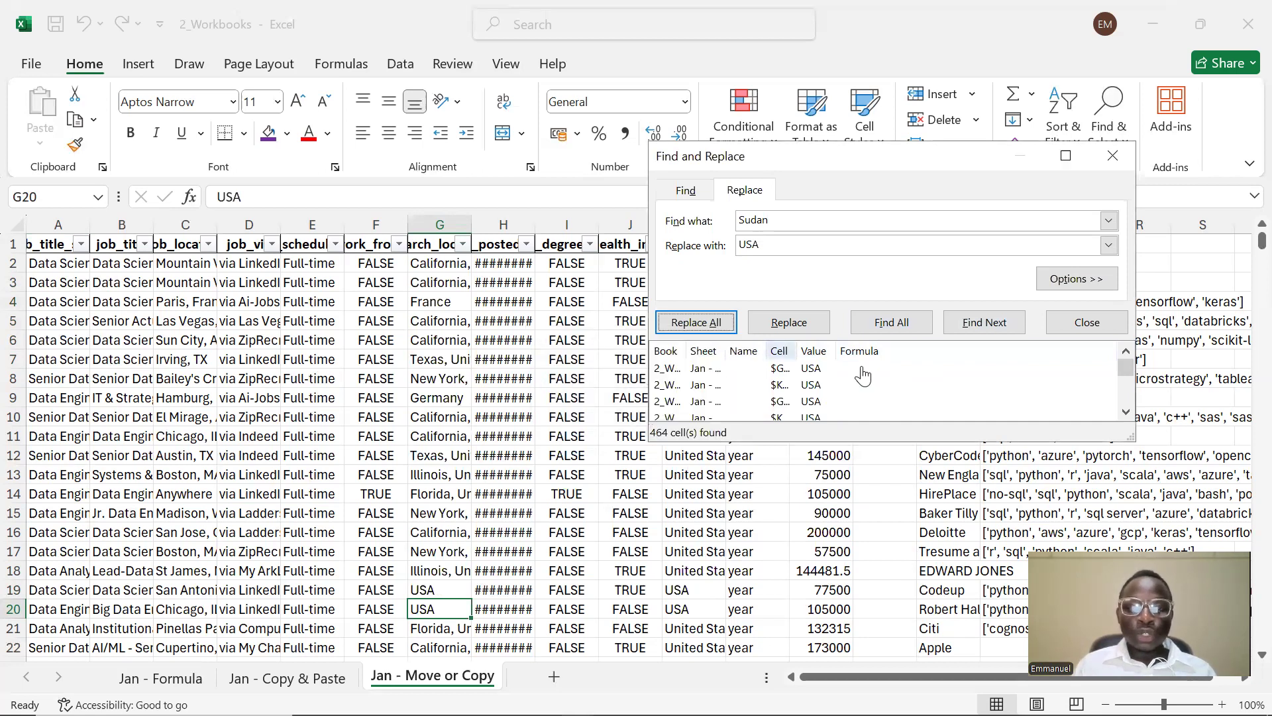
pyautogui.doubleClick(443, 613)
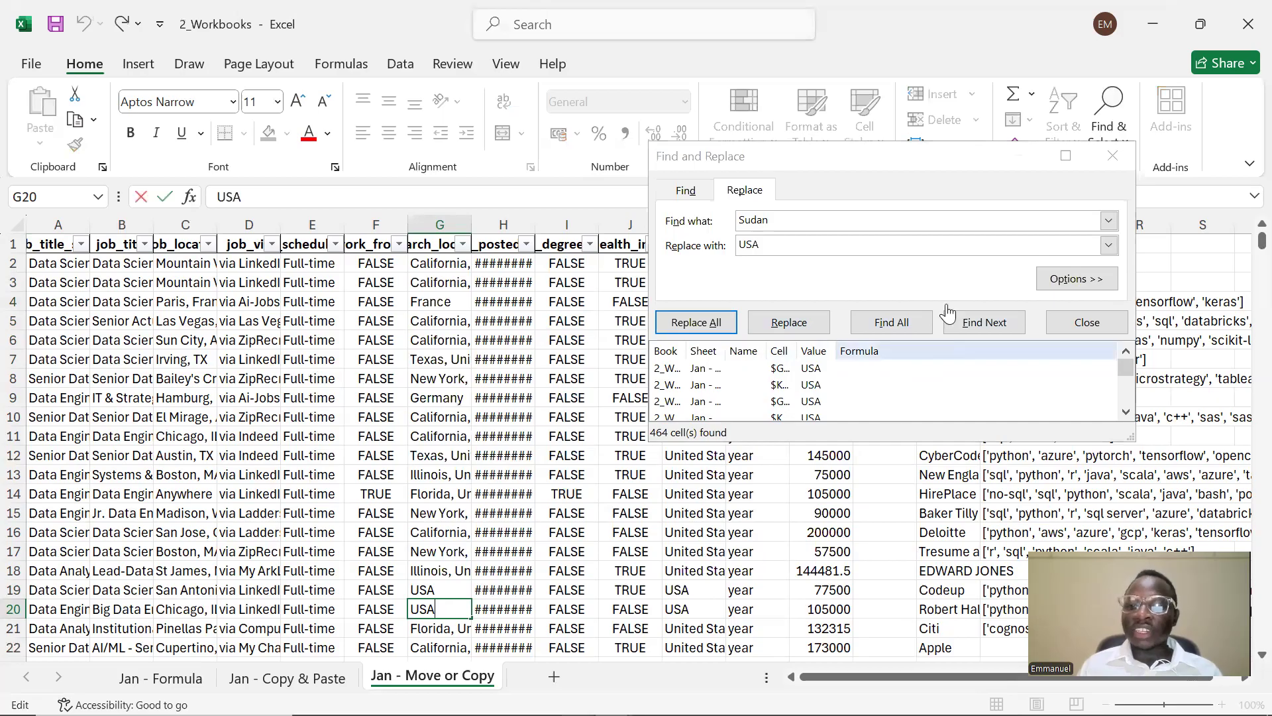
pyautogui.click(1111, 158)
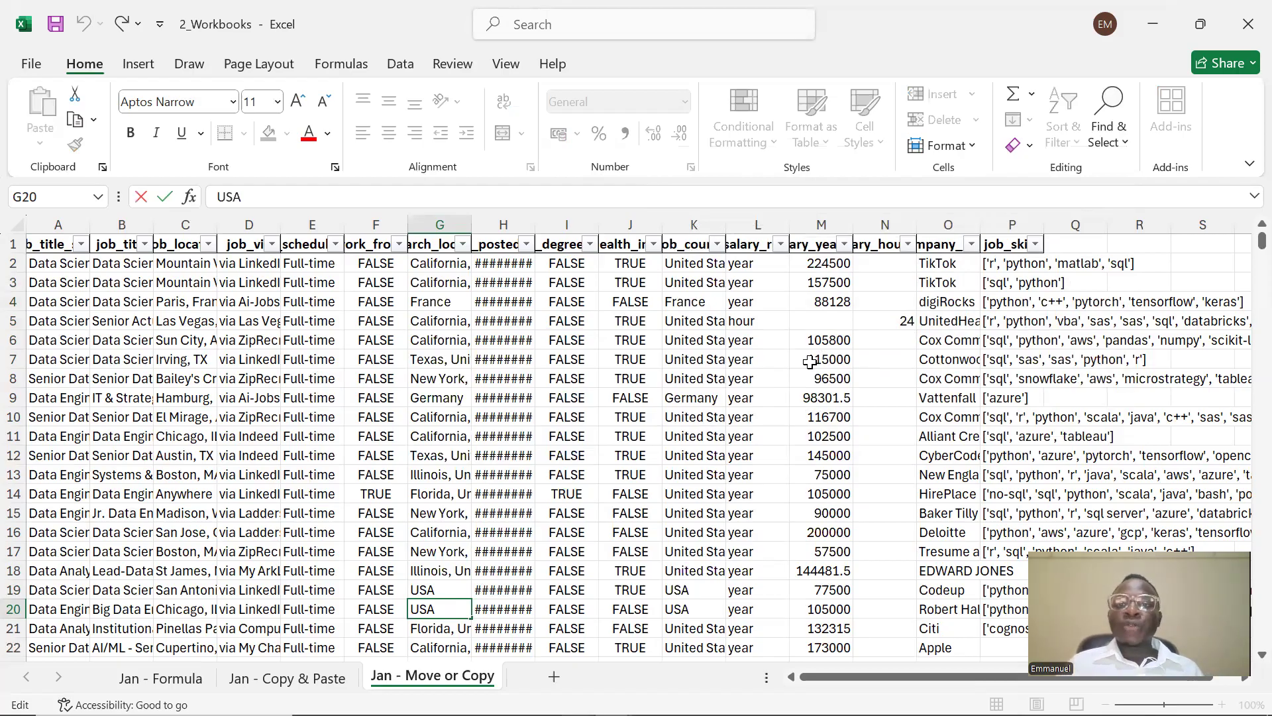
pyautogui.click(638, 355)
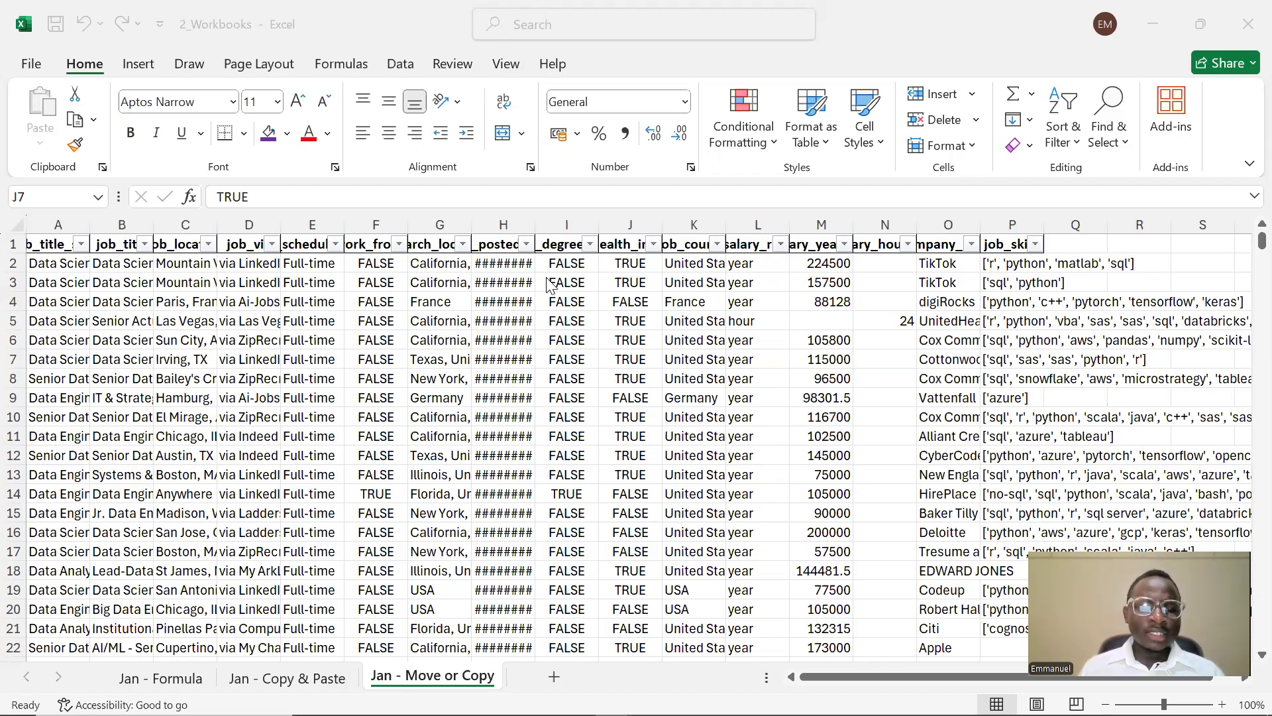
# - Check the dates in H3 and H2 and the full job_posted_date header, and autofit the width of column H
pyautogui.click(503, 283)
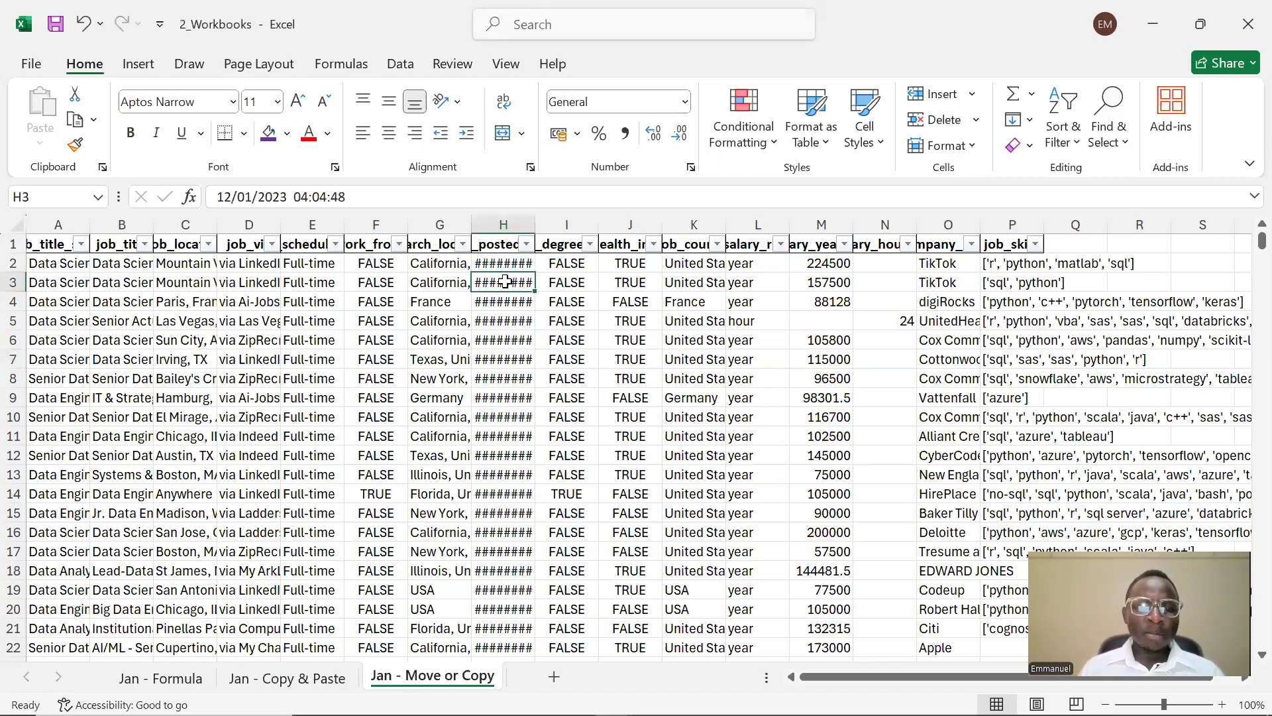
pyautogui.click(505, 264)
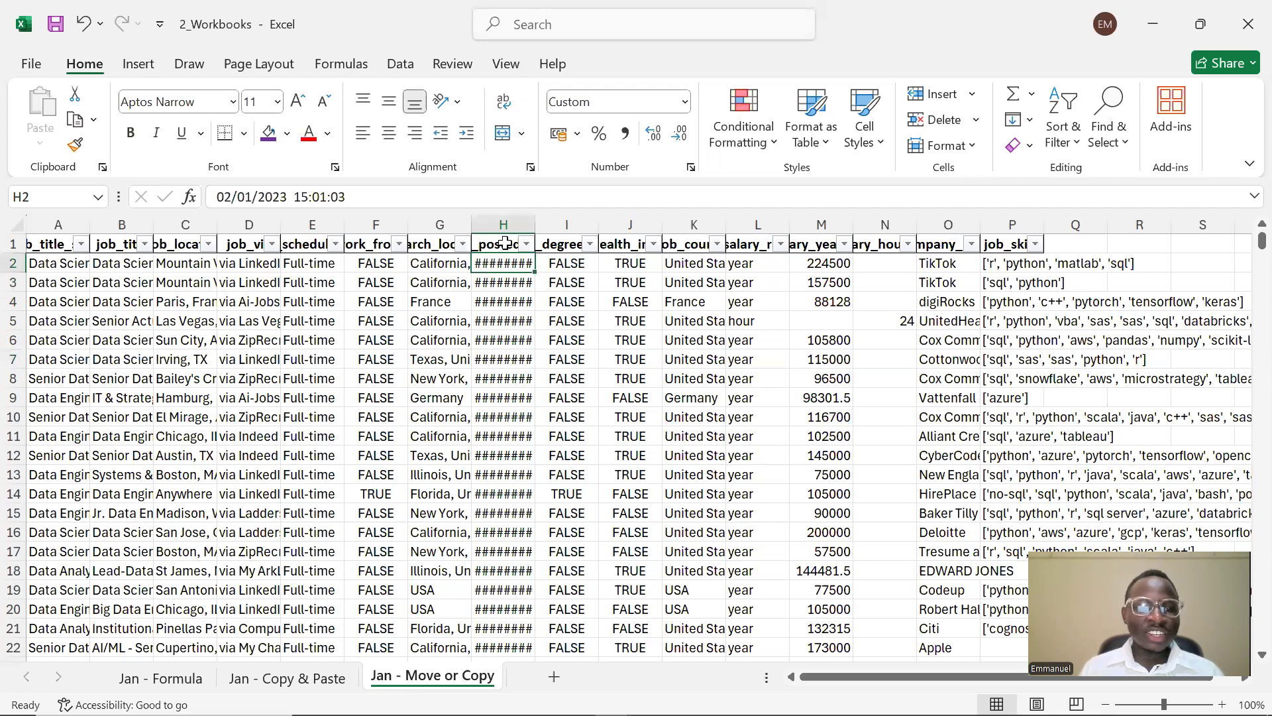
pyautogui.click(505, 243)
pyautogui.click(355, 198)
pyautogui.moveTo(320, 198); pyautogui.dragTo(214, 197)
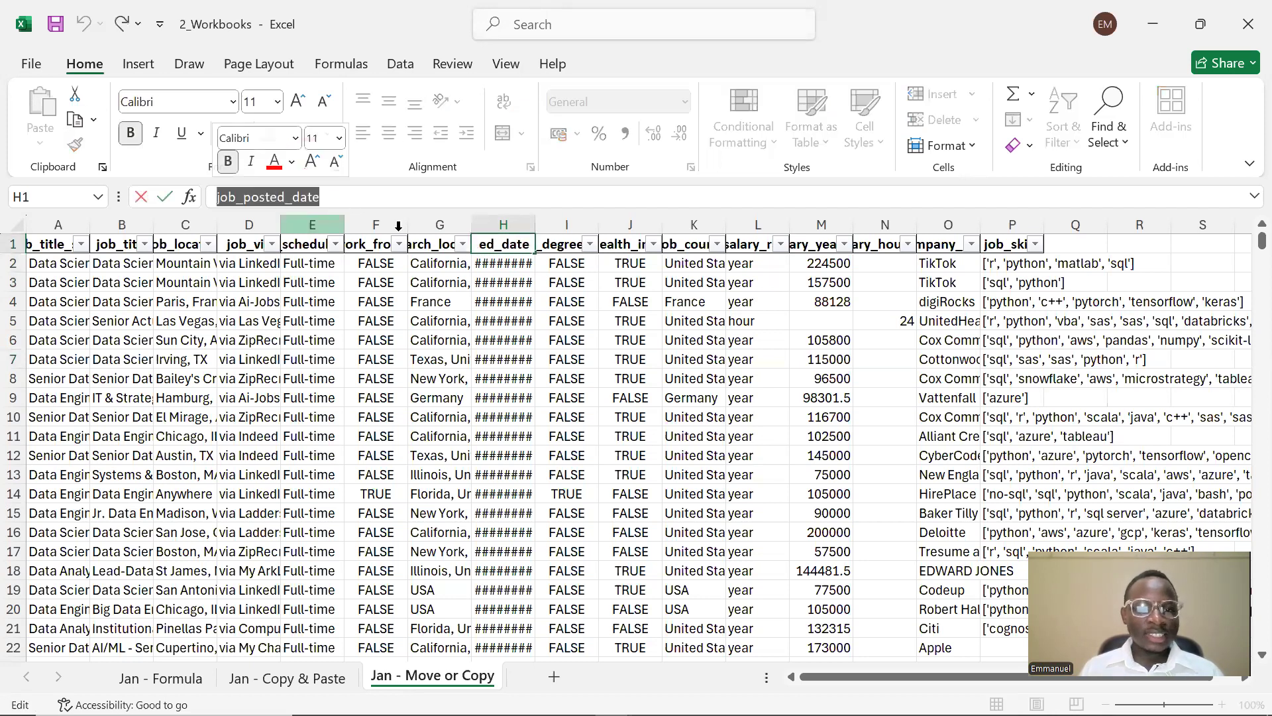
pyautogui.click(507, 264)
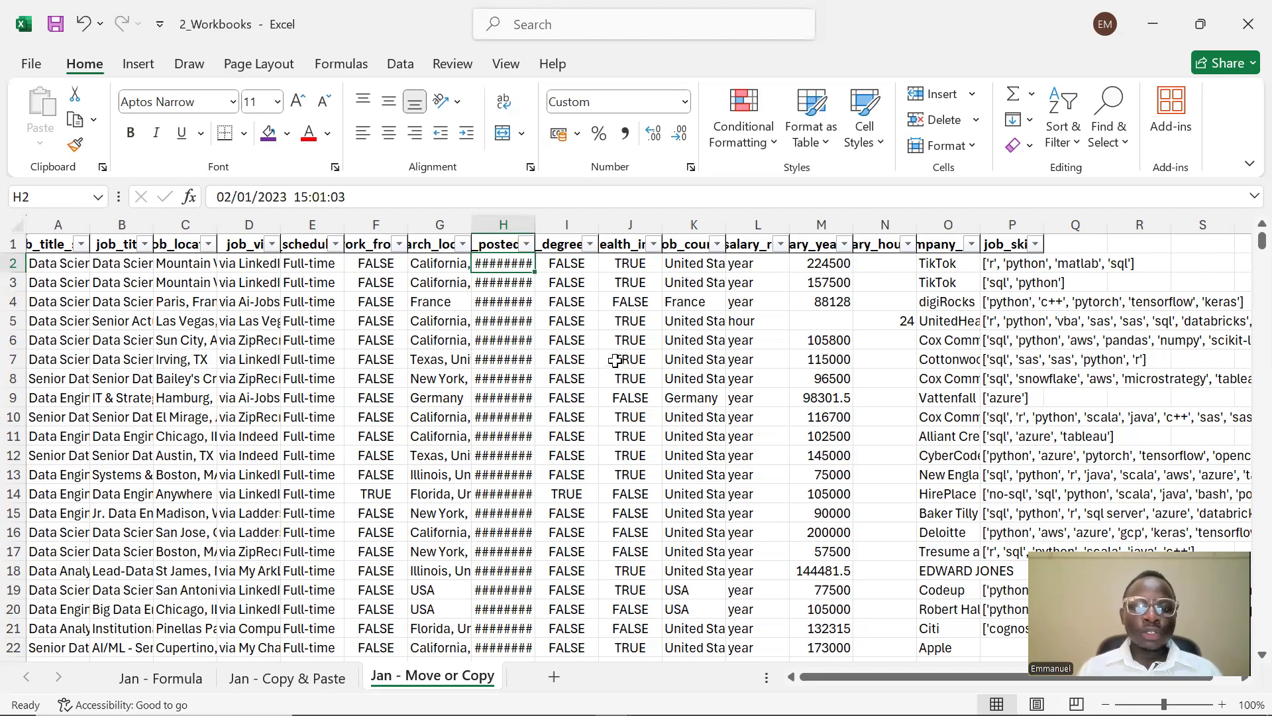
pyautogui.doubleClick(533, 220)
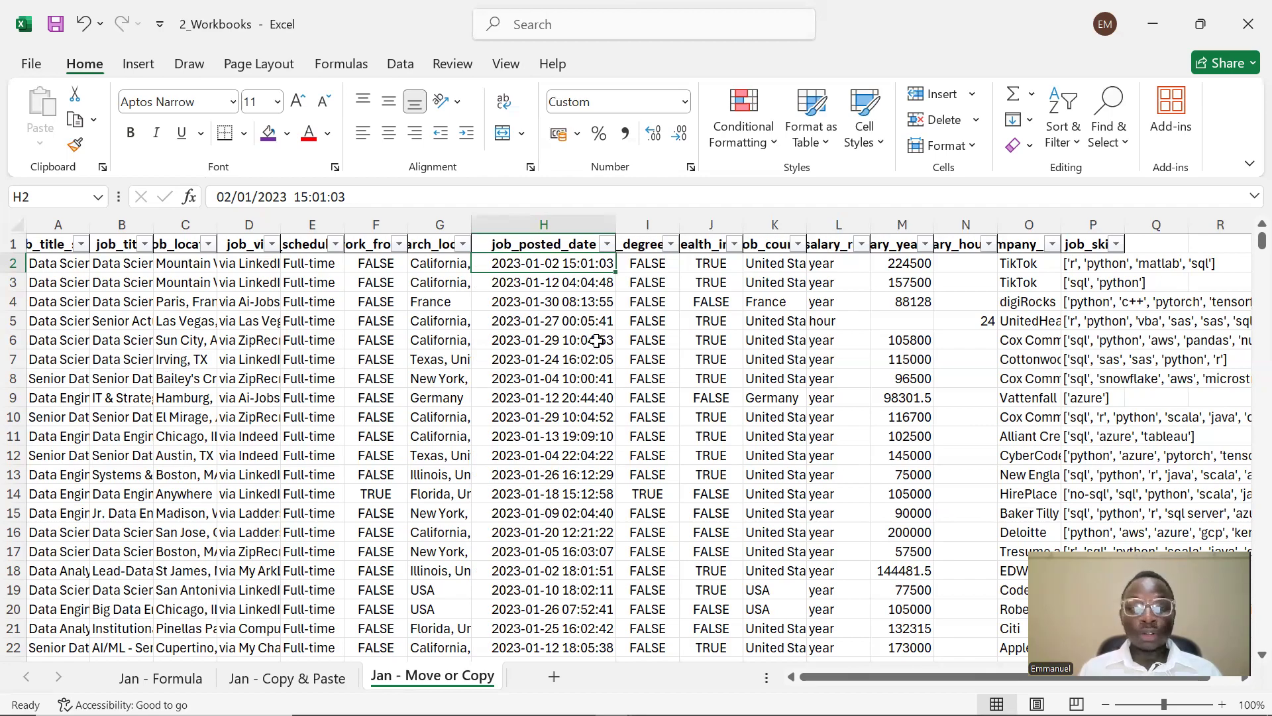
pyautogui.moveTo(517, 357); pyautogui.dragTo(285, 321)
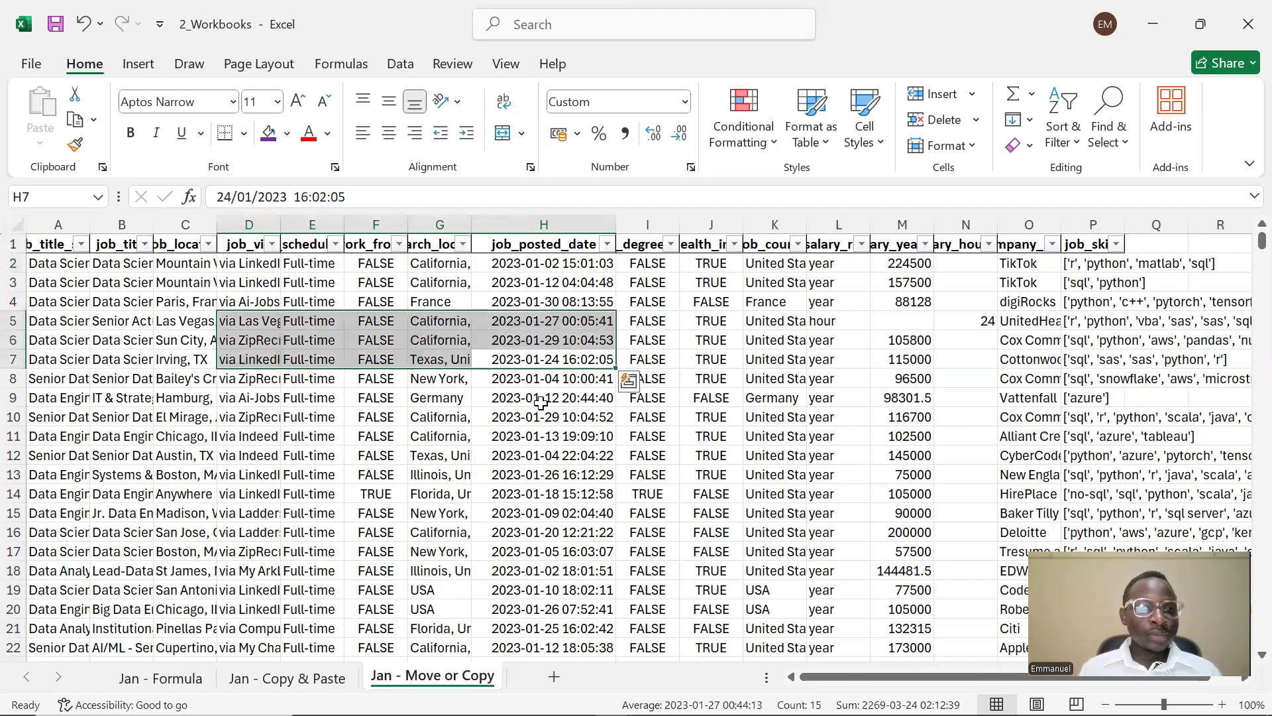
pyautogui.click(940, 344)
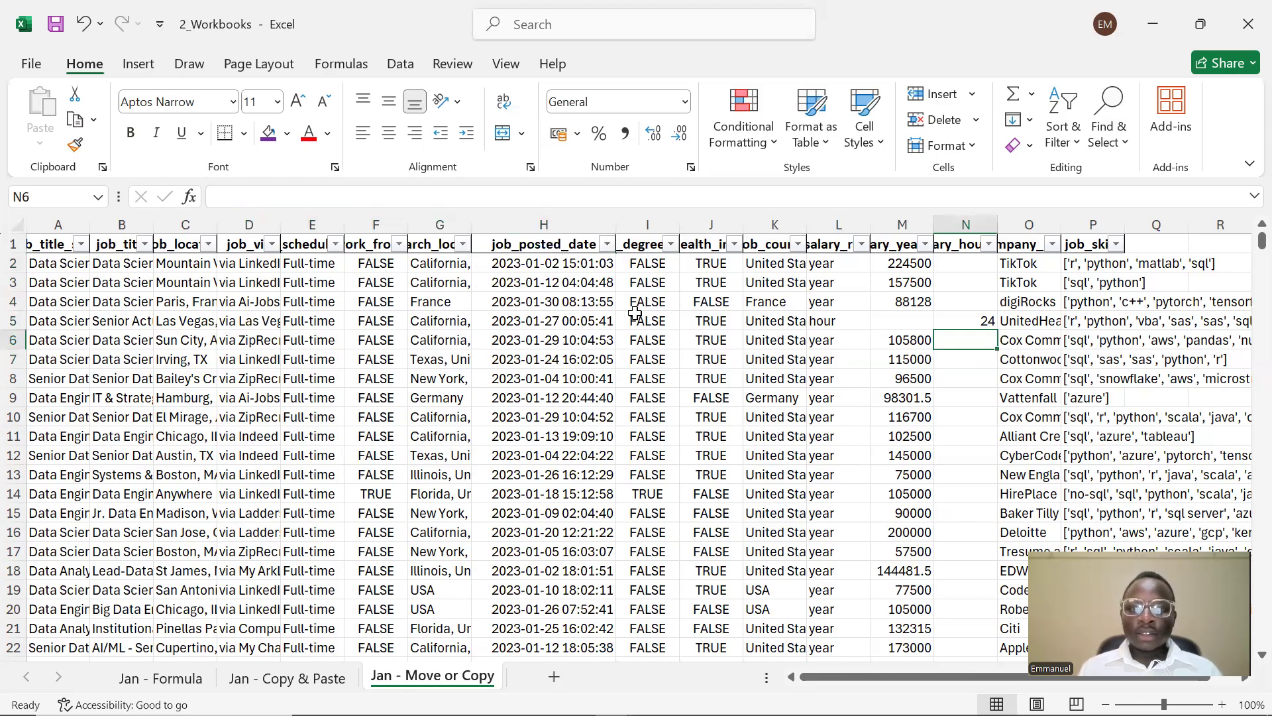
pyautogui.click(1210, 359)
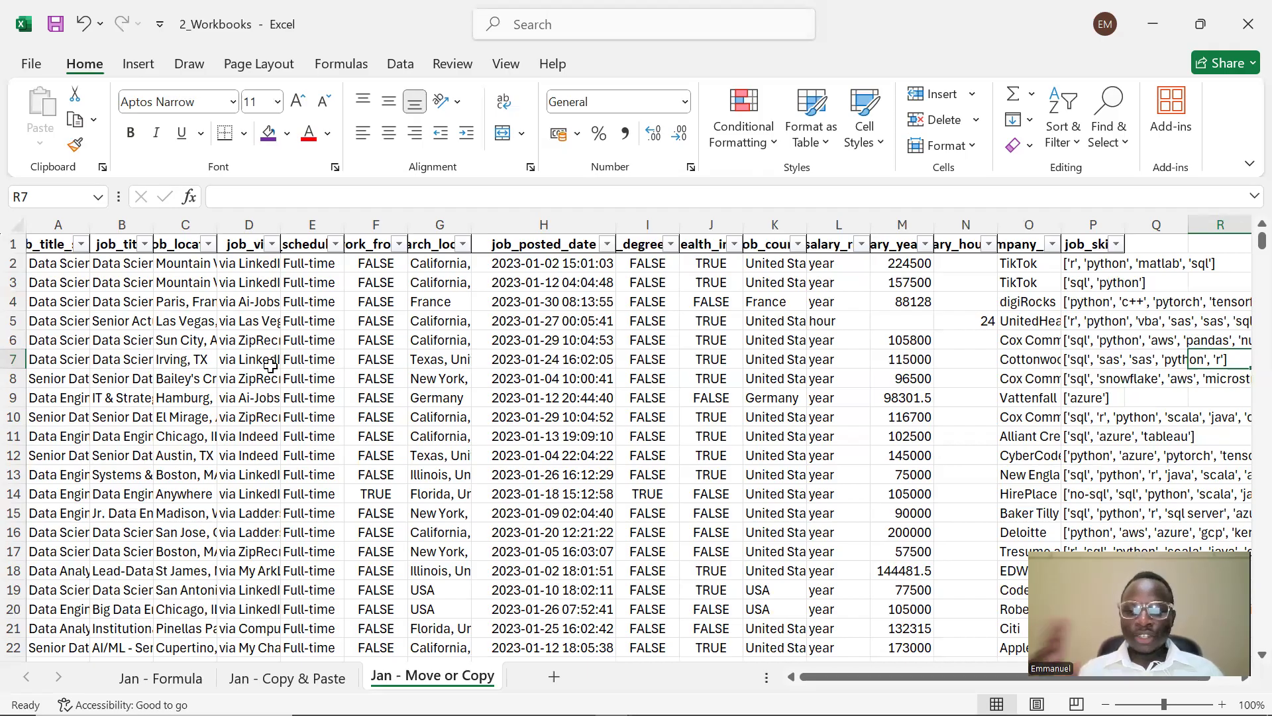
pyautogui.click(310, 373)
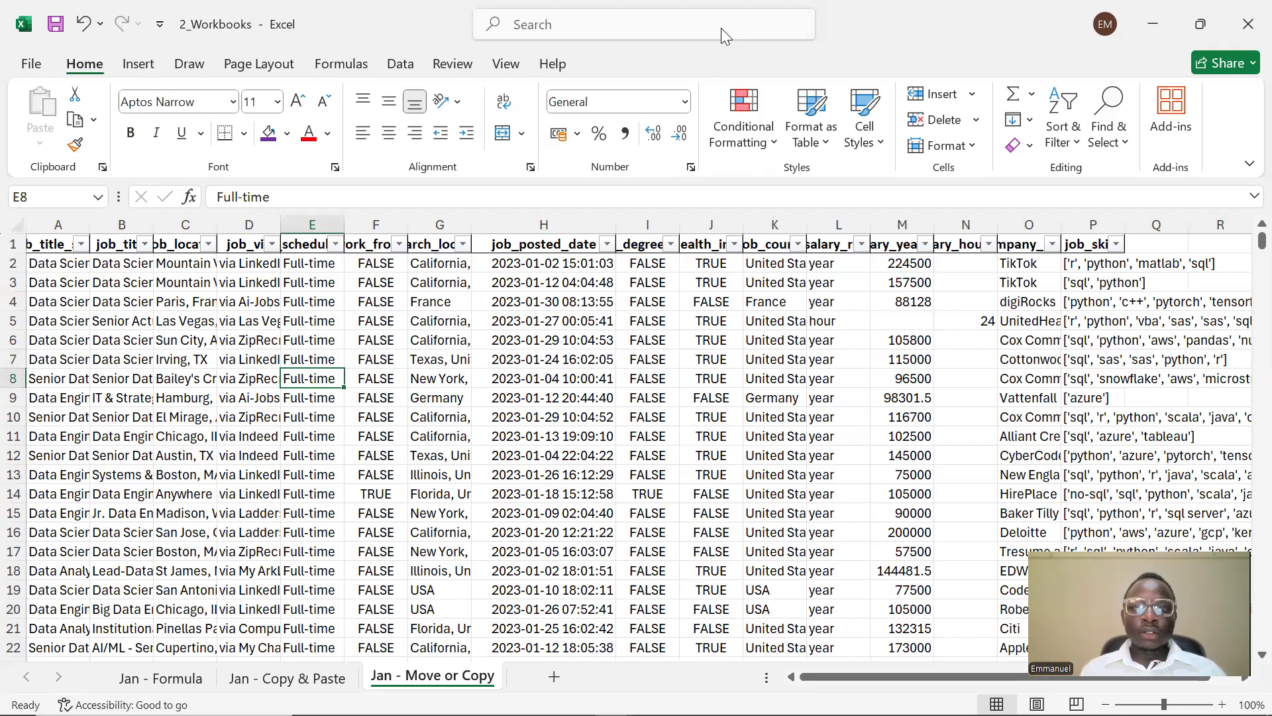